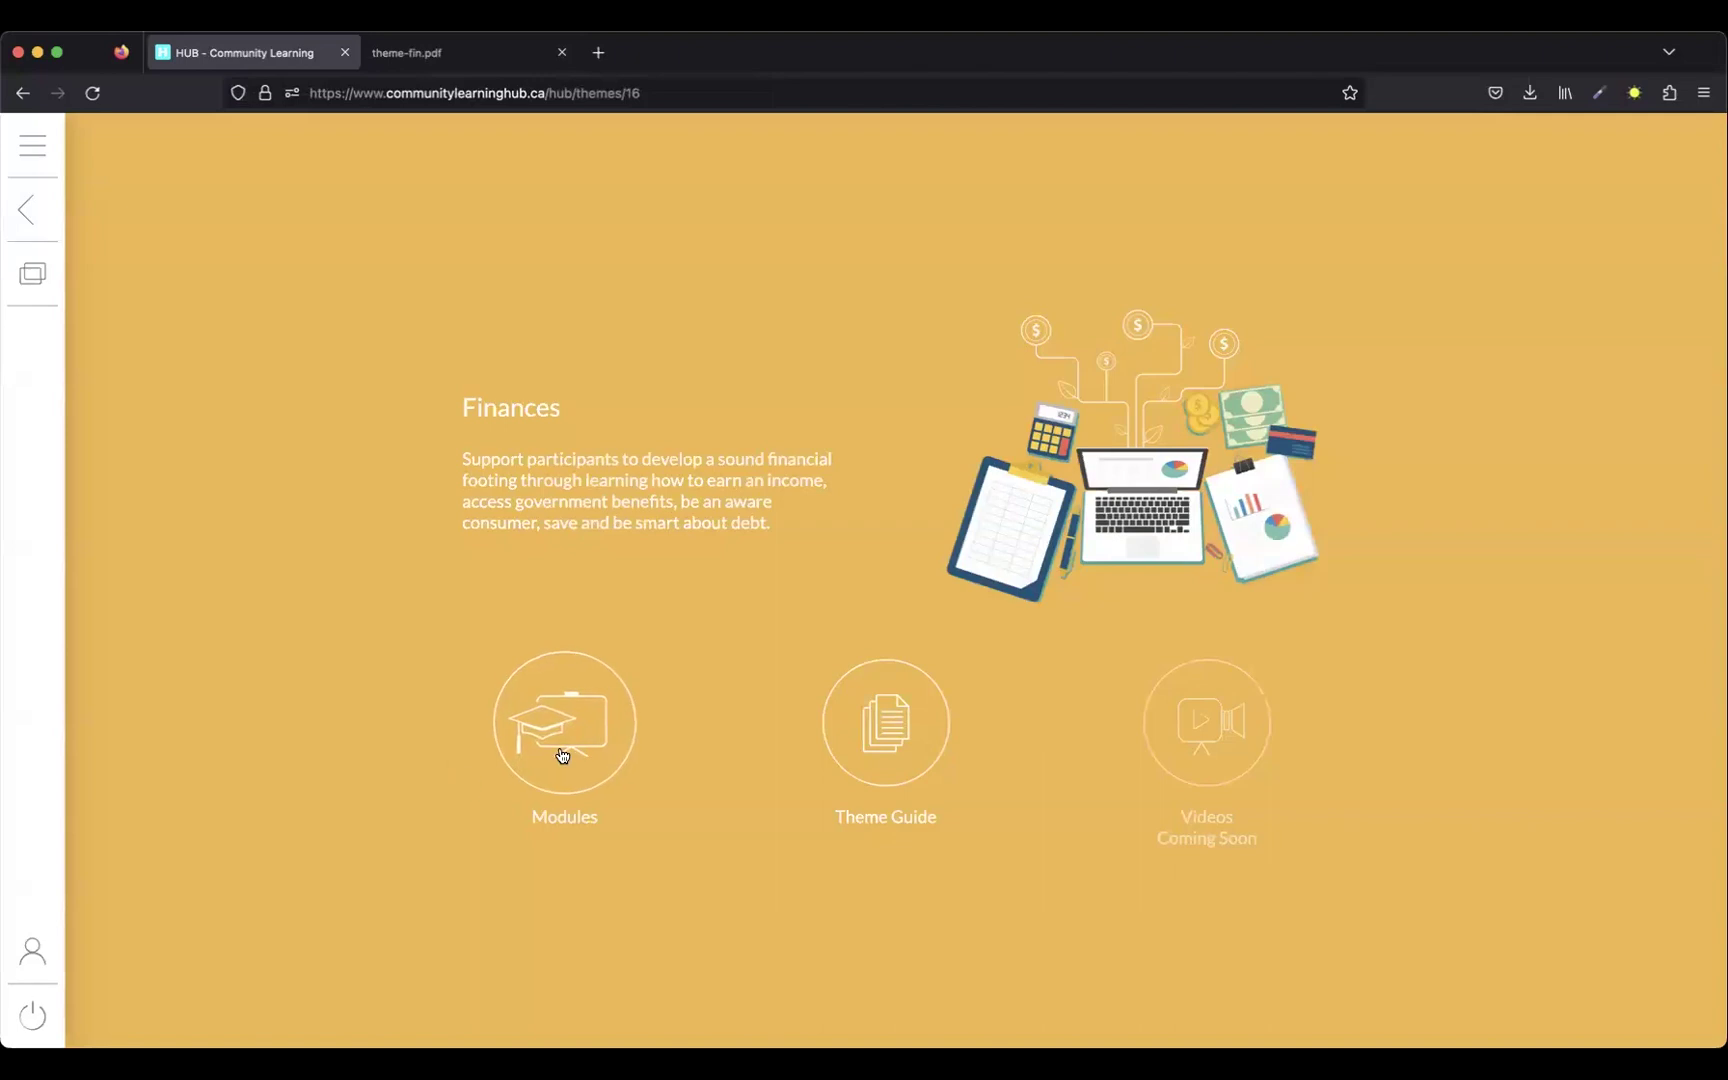
Open the Finances theme's Personal Finance topic and scroll down to the Budgeting module card
click(560, 755)
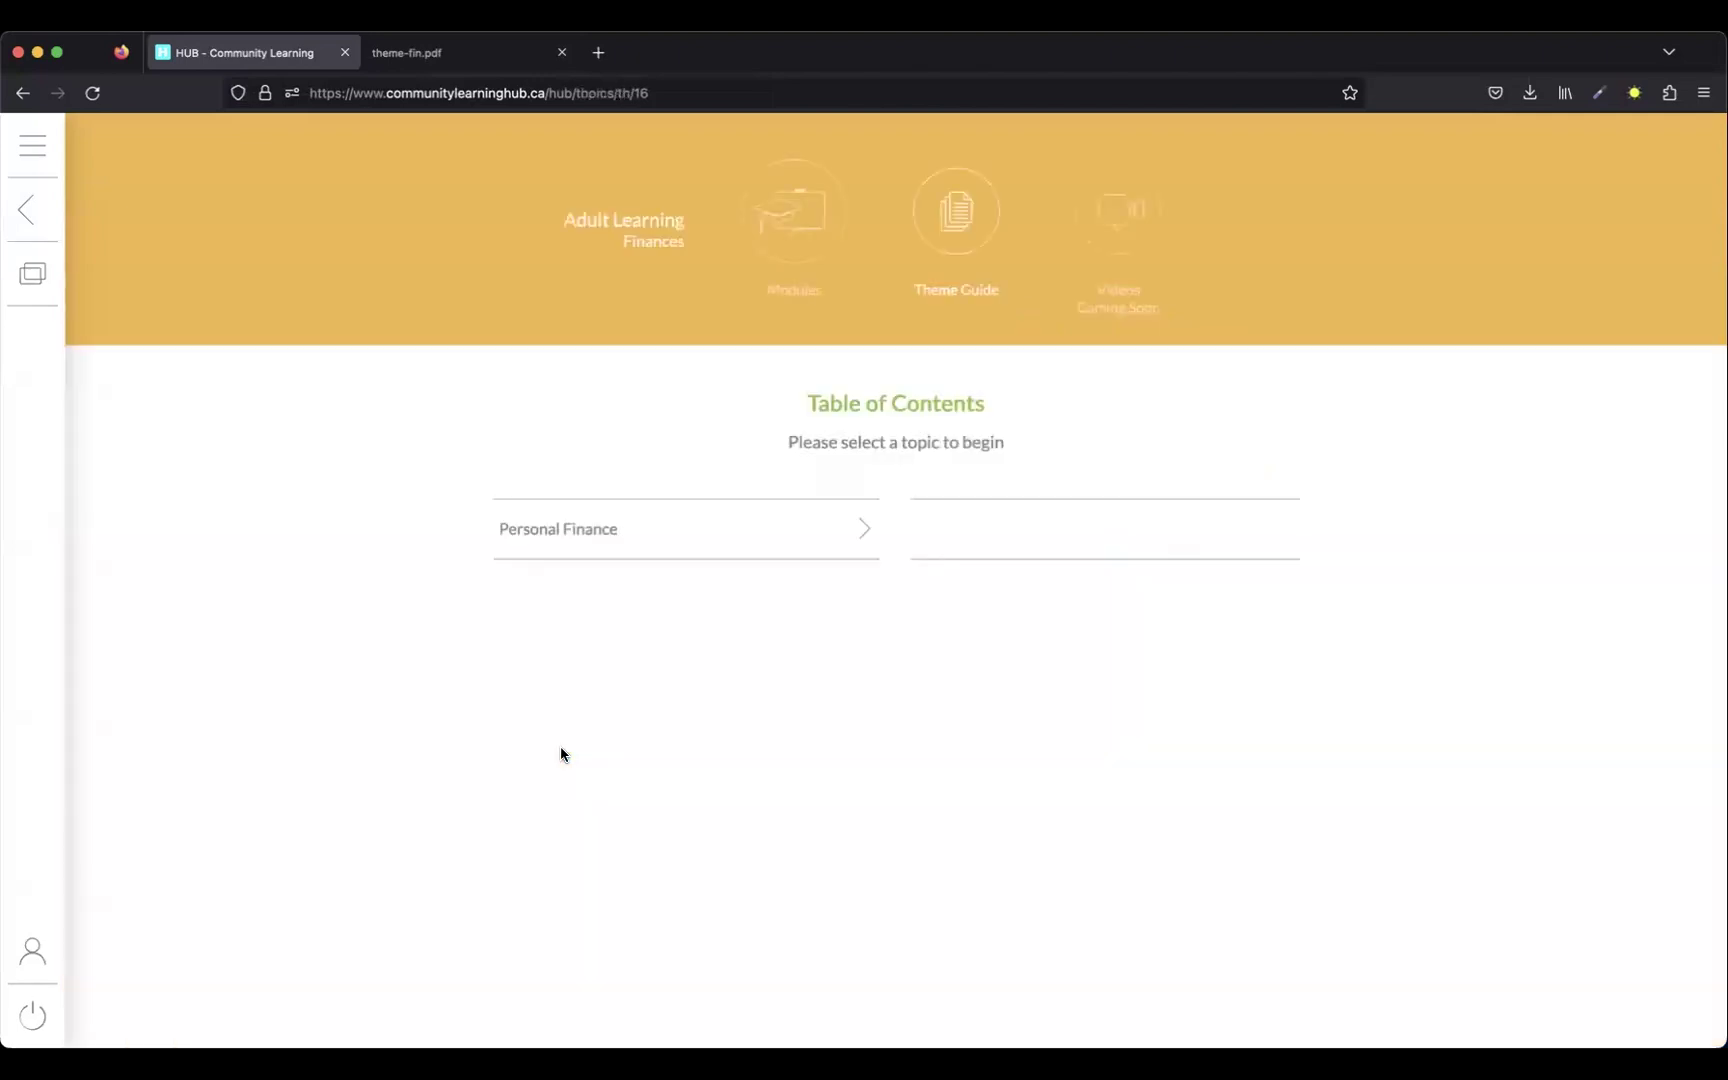
click(622, 543)
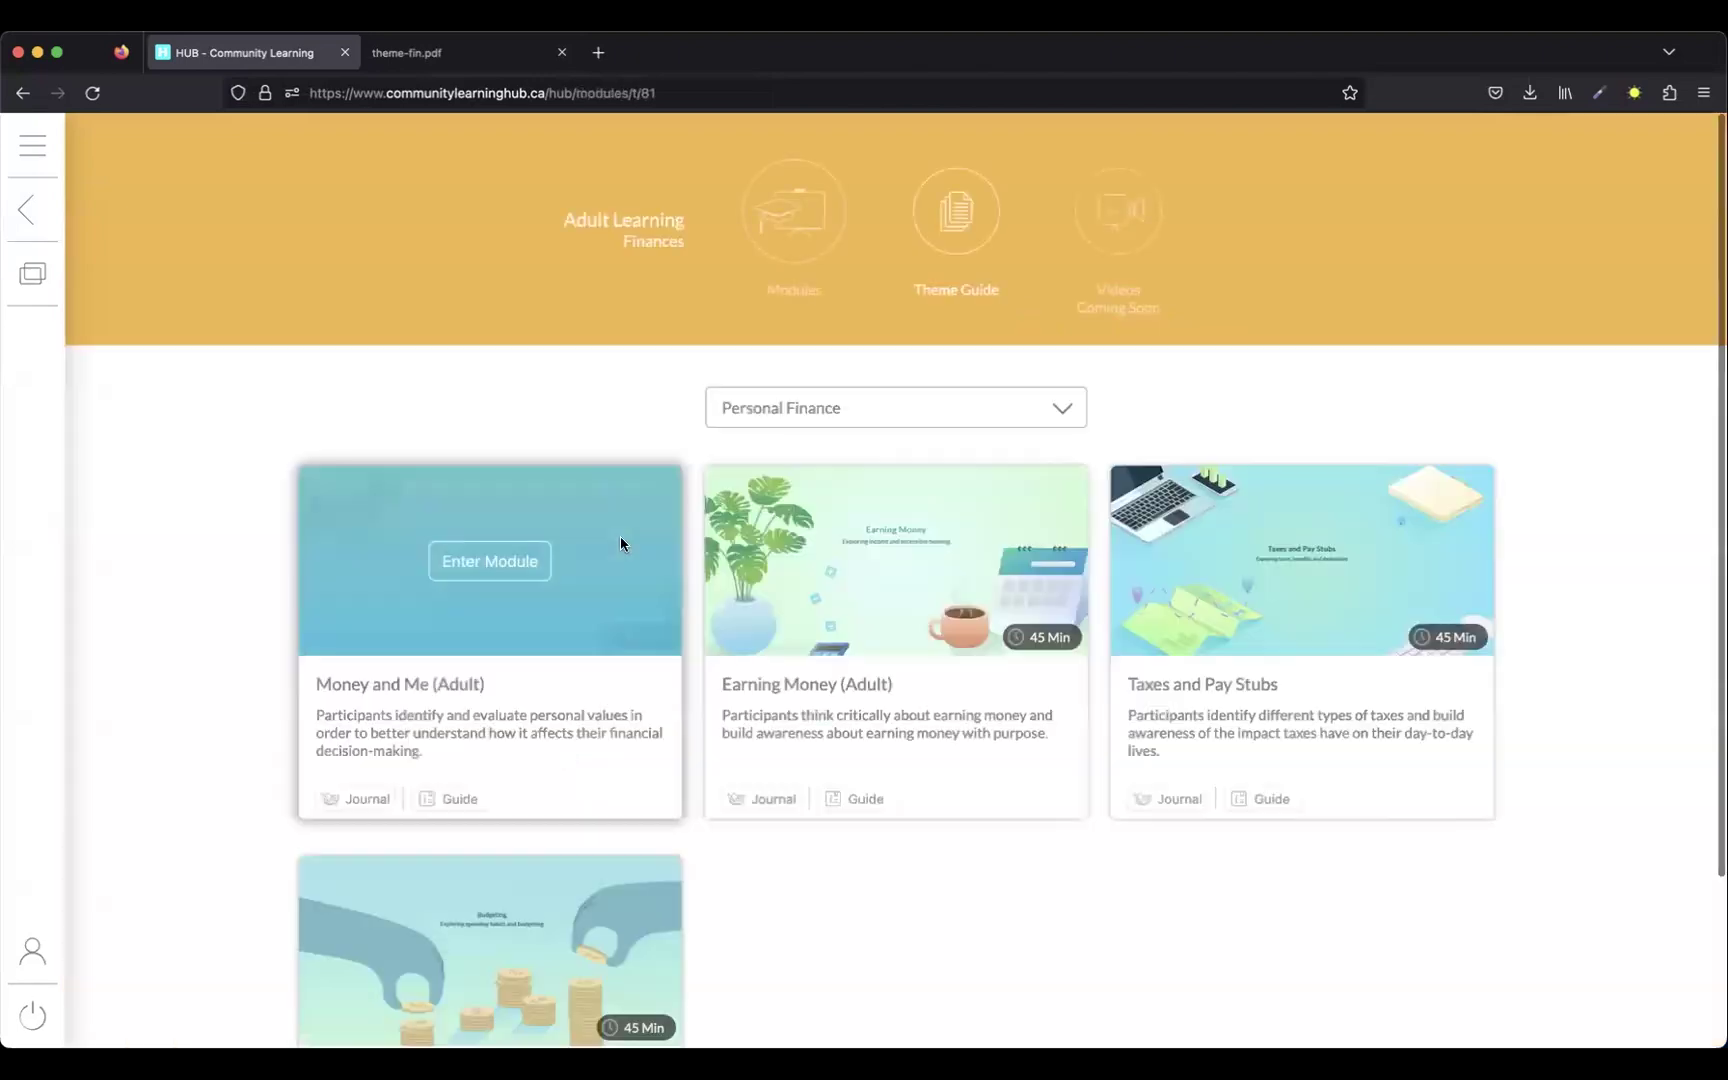
scroll(202, 553, down, 4)
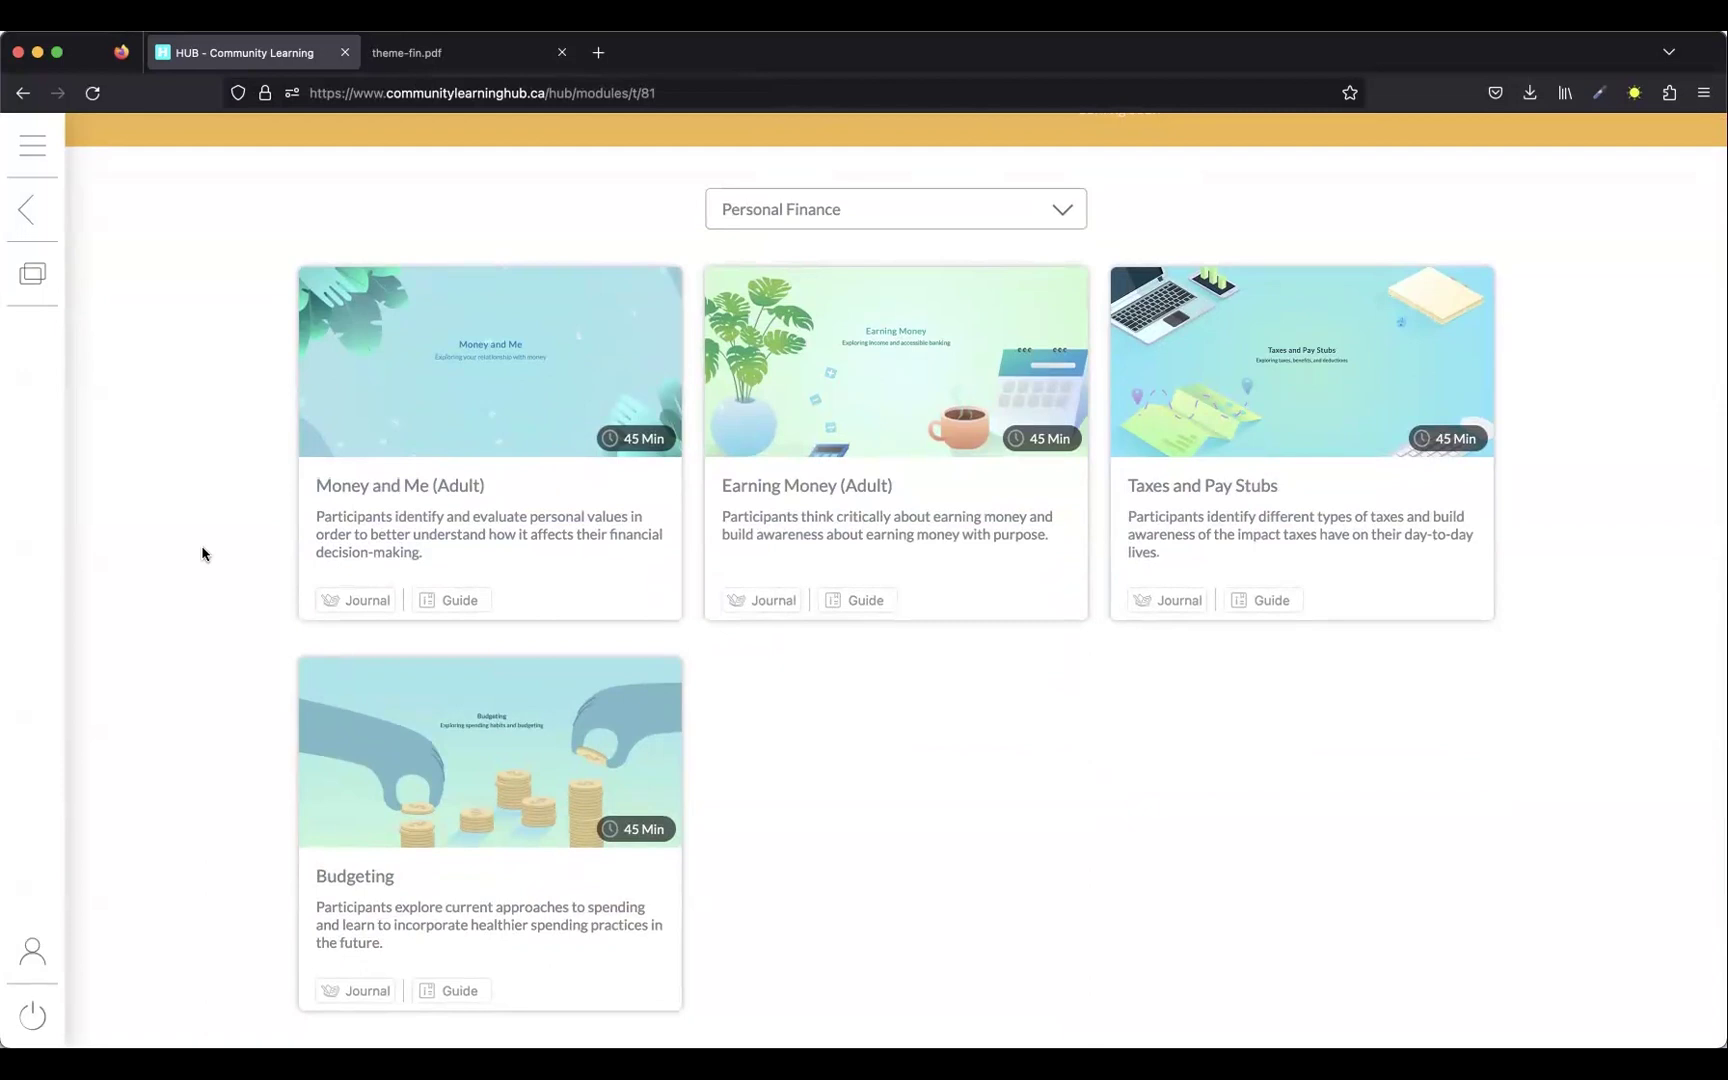
drag(381, 940, 311, 913)
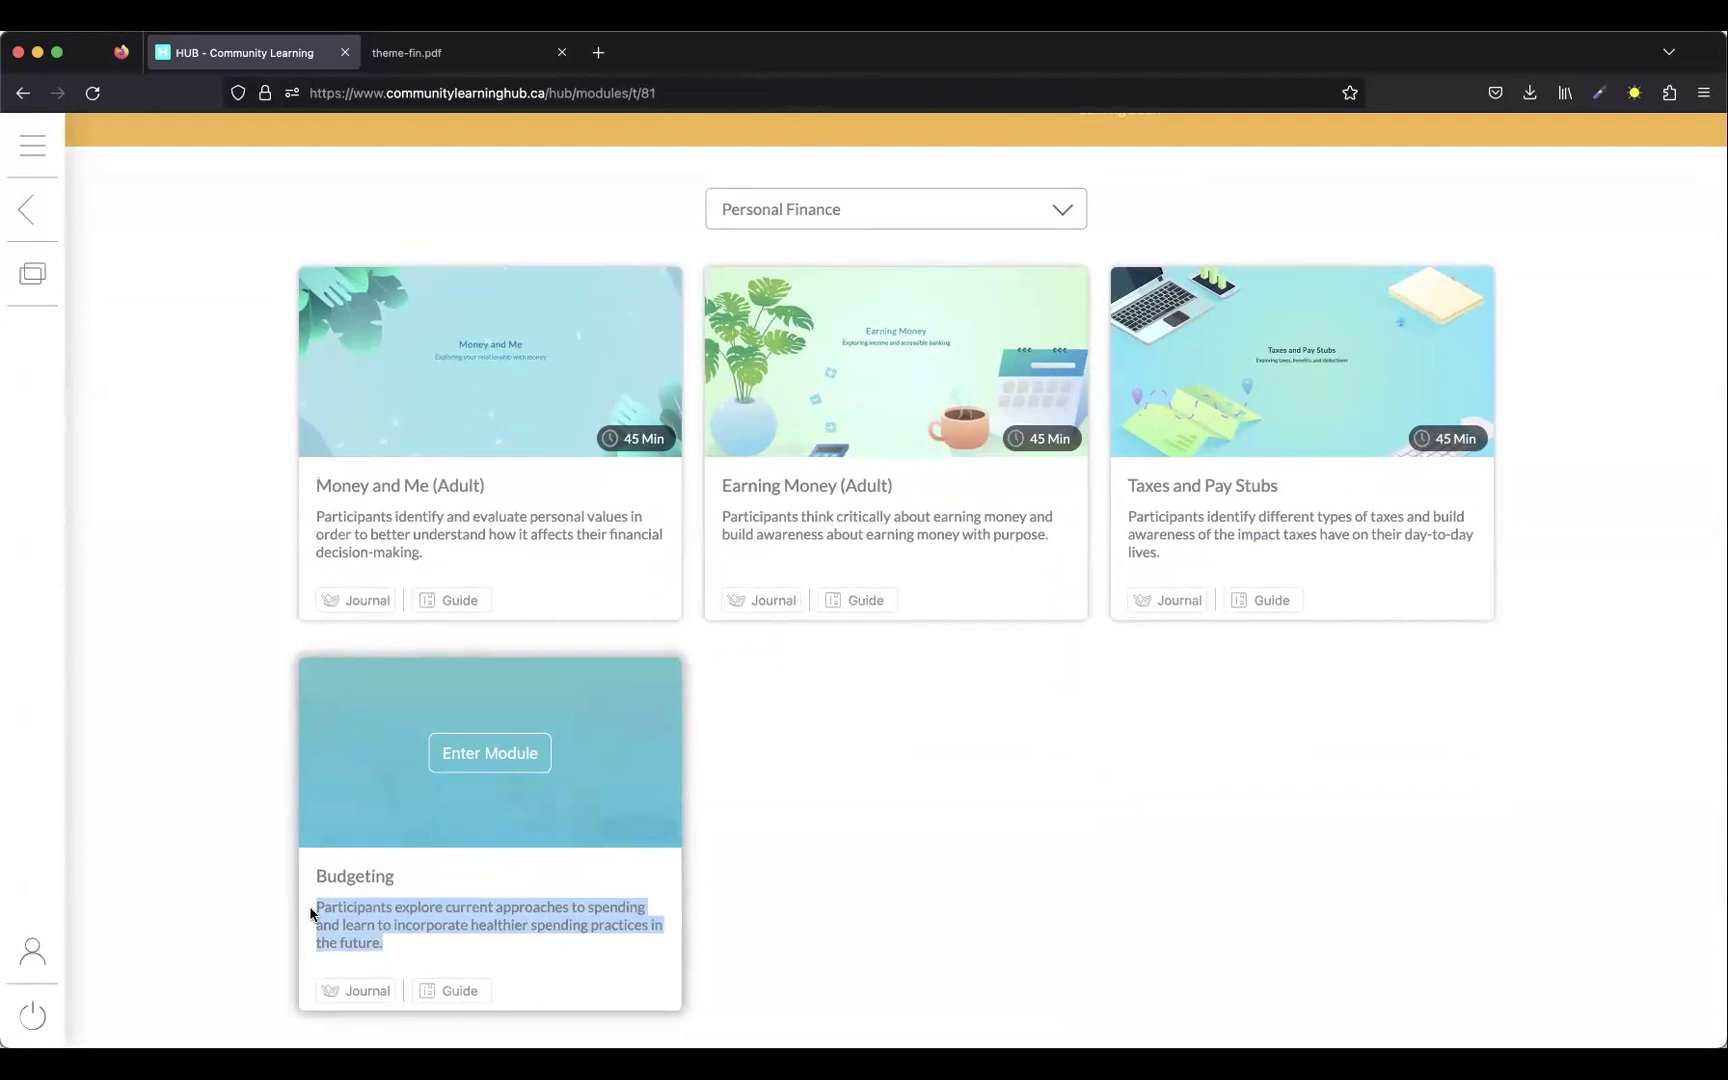
click(404, 946)
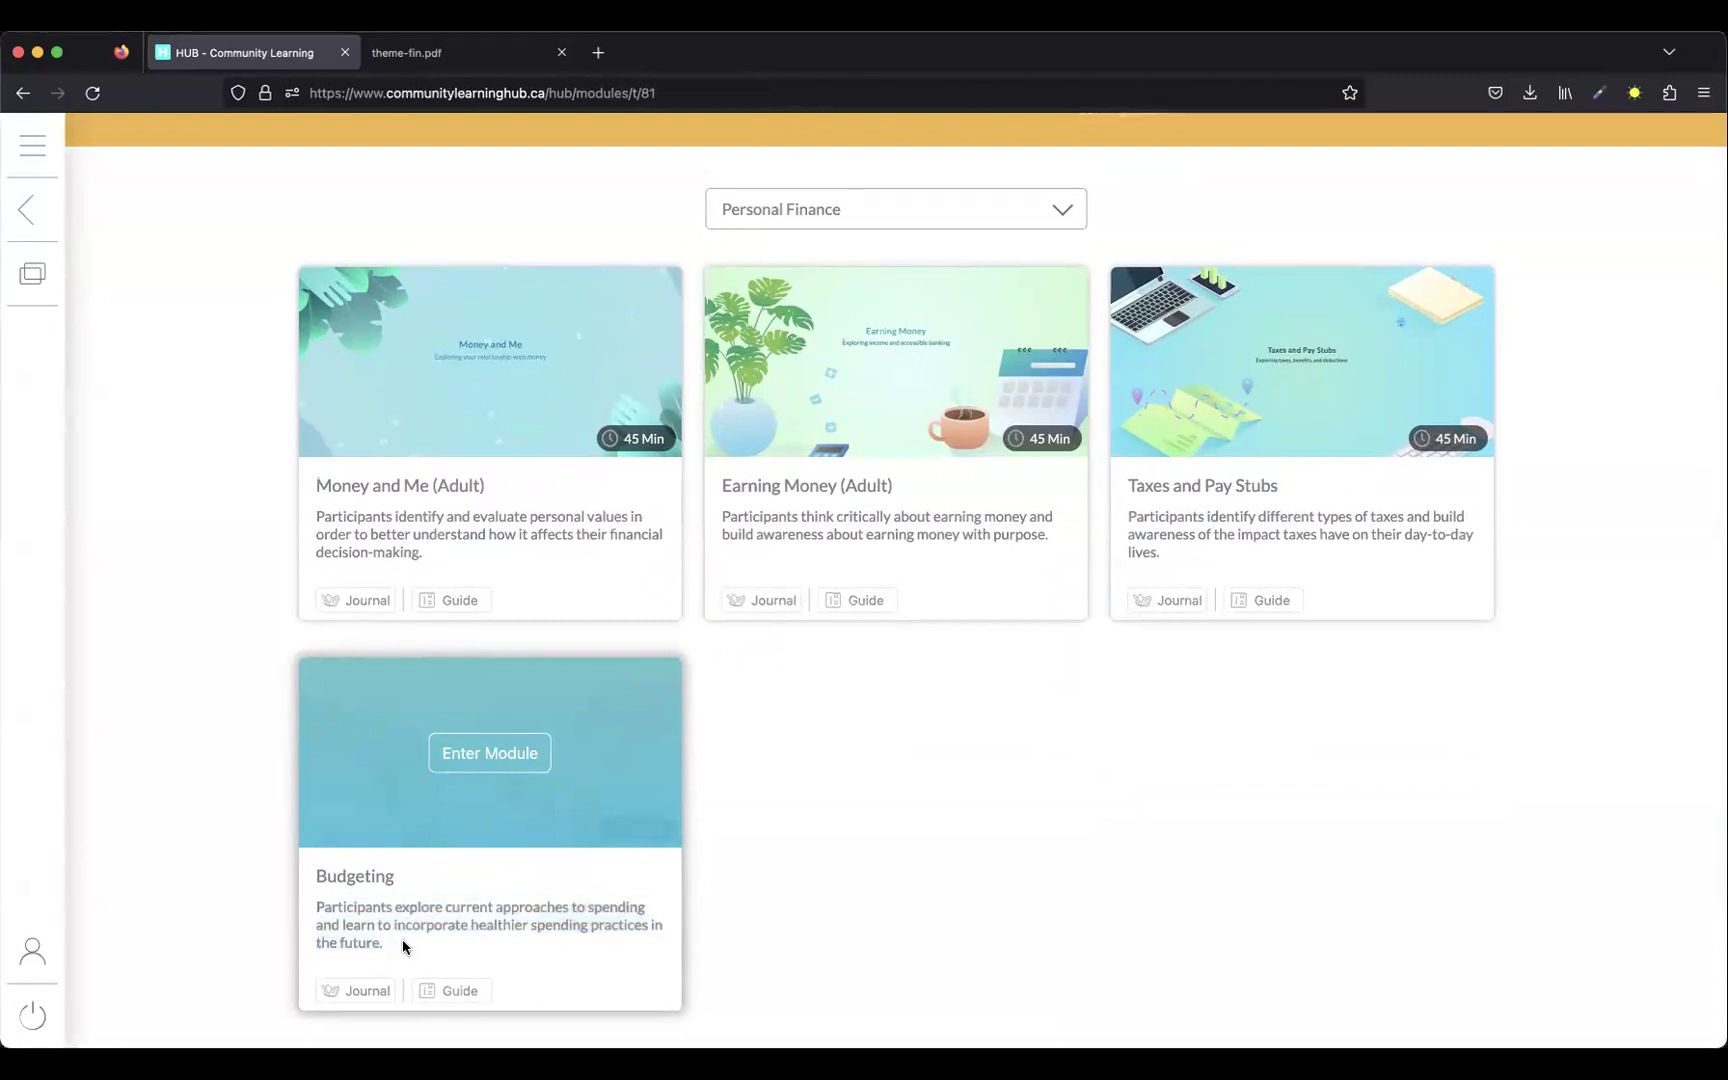
Open the Budgeting facilitator guide PDF and scroll to page 2's Purpose, Goals, Topics and Skills
click(459, 993)
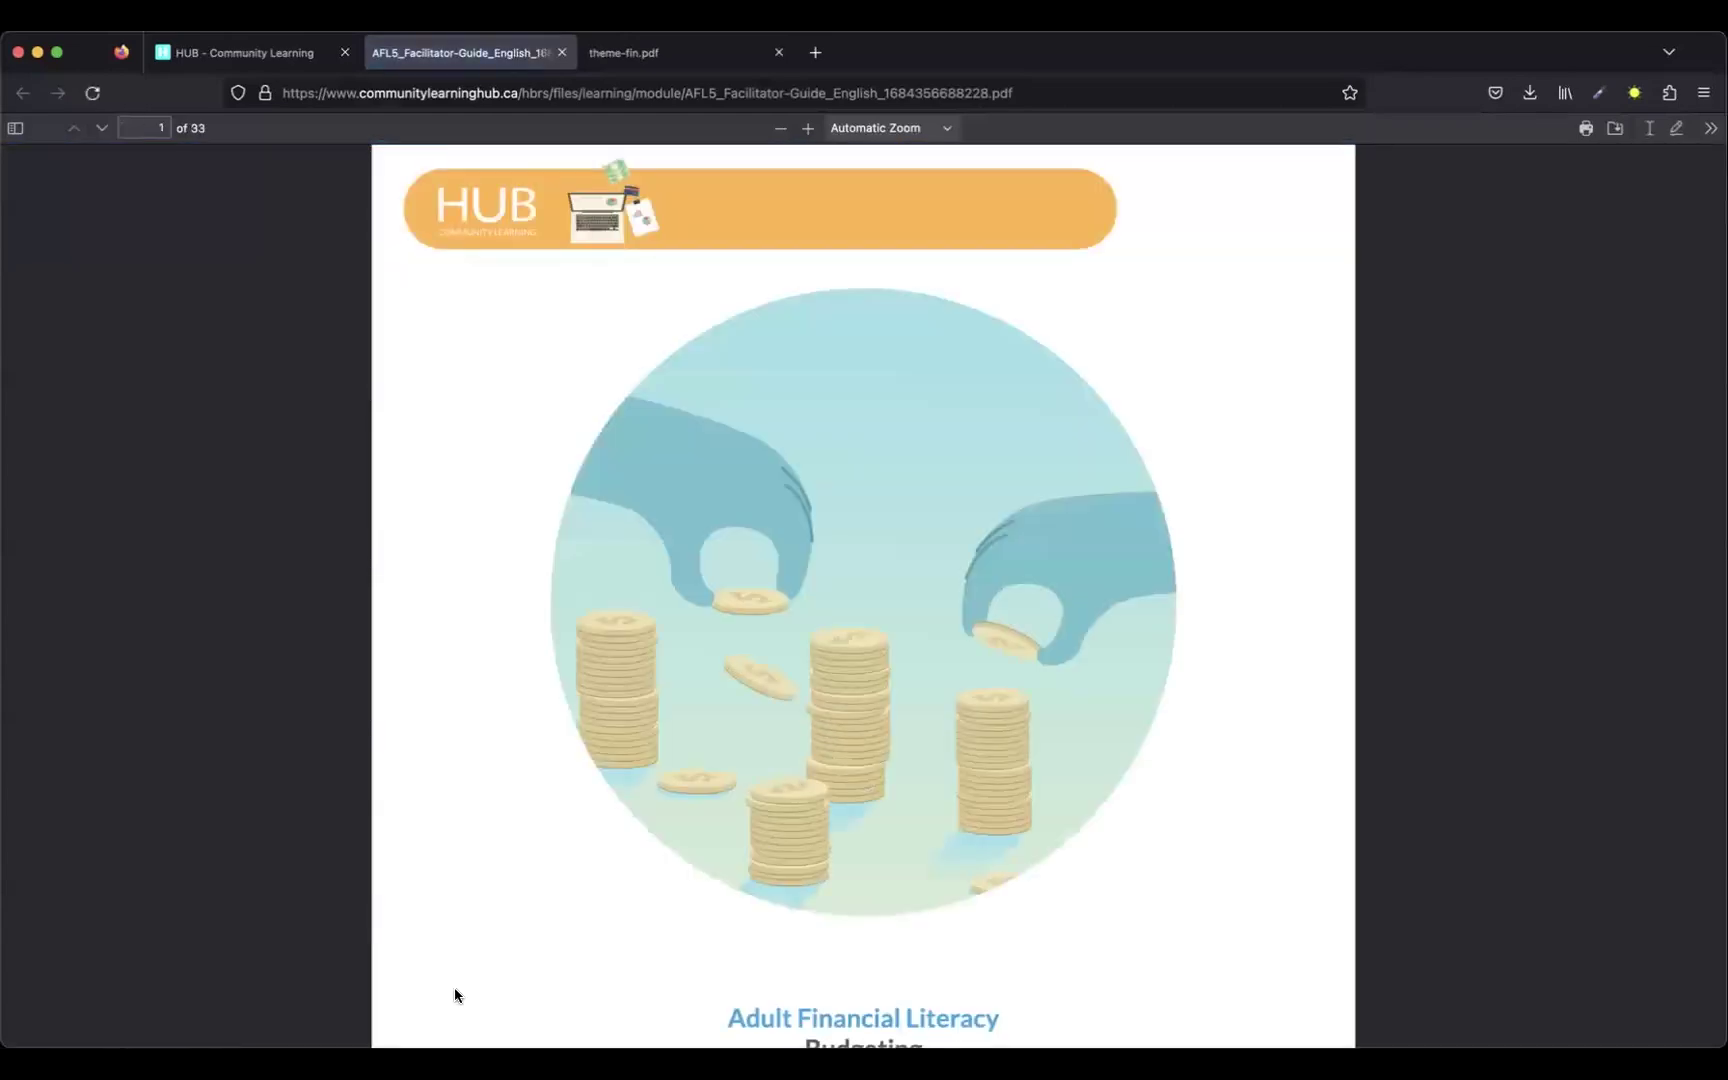
scroll(456, 995, down, 2)
scroll(454, 992, down, 5)
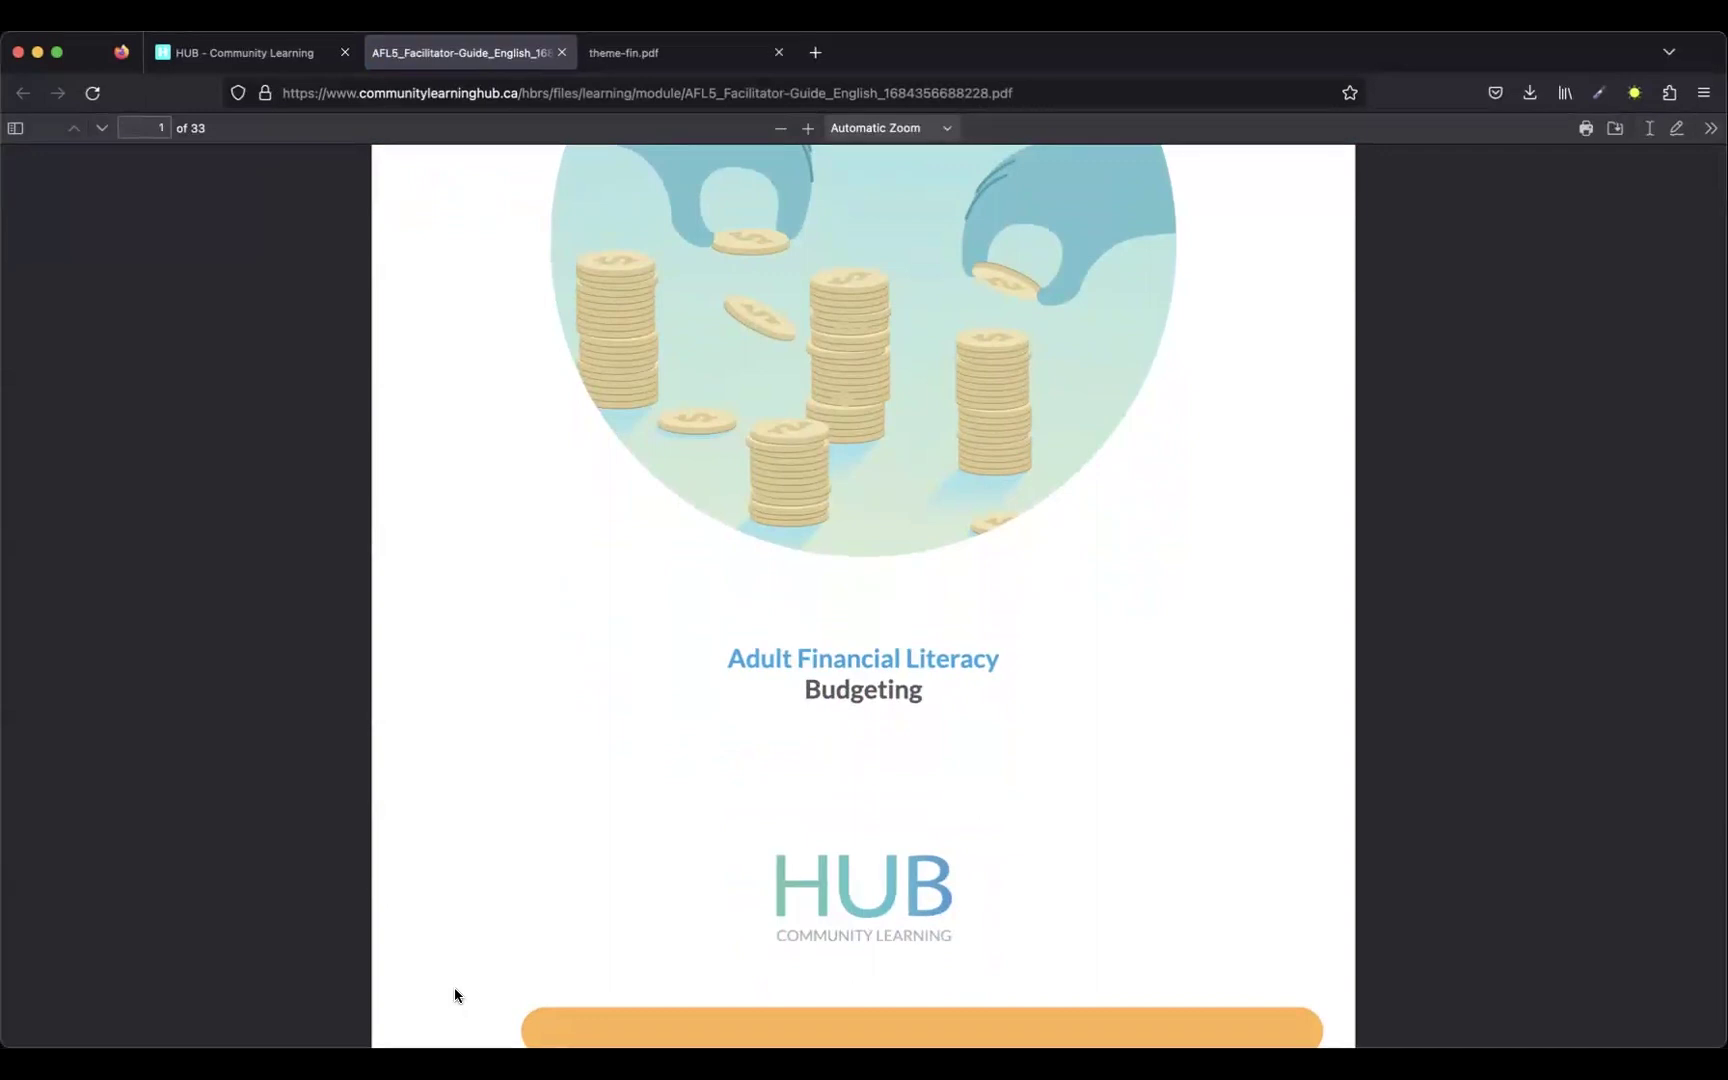
scroll(454, 989, down, 1)
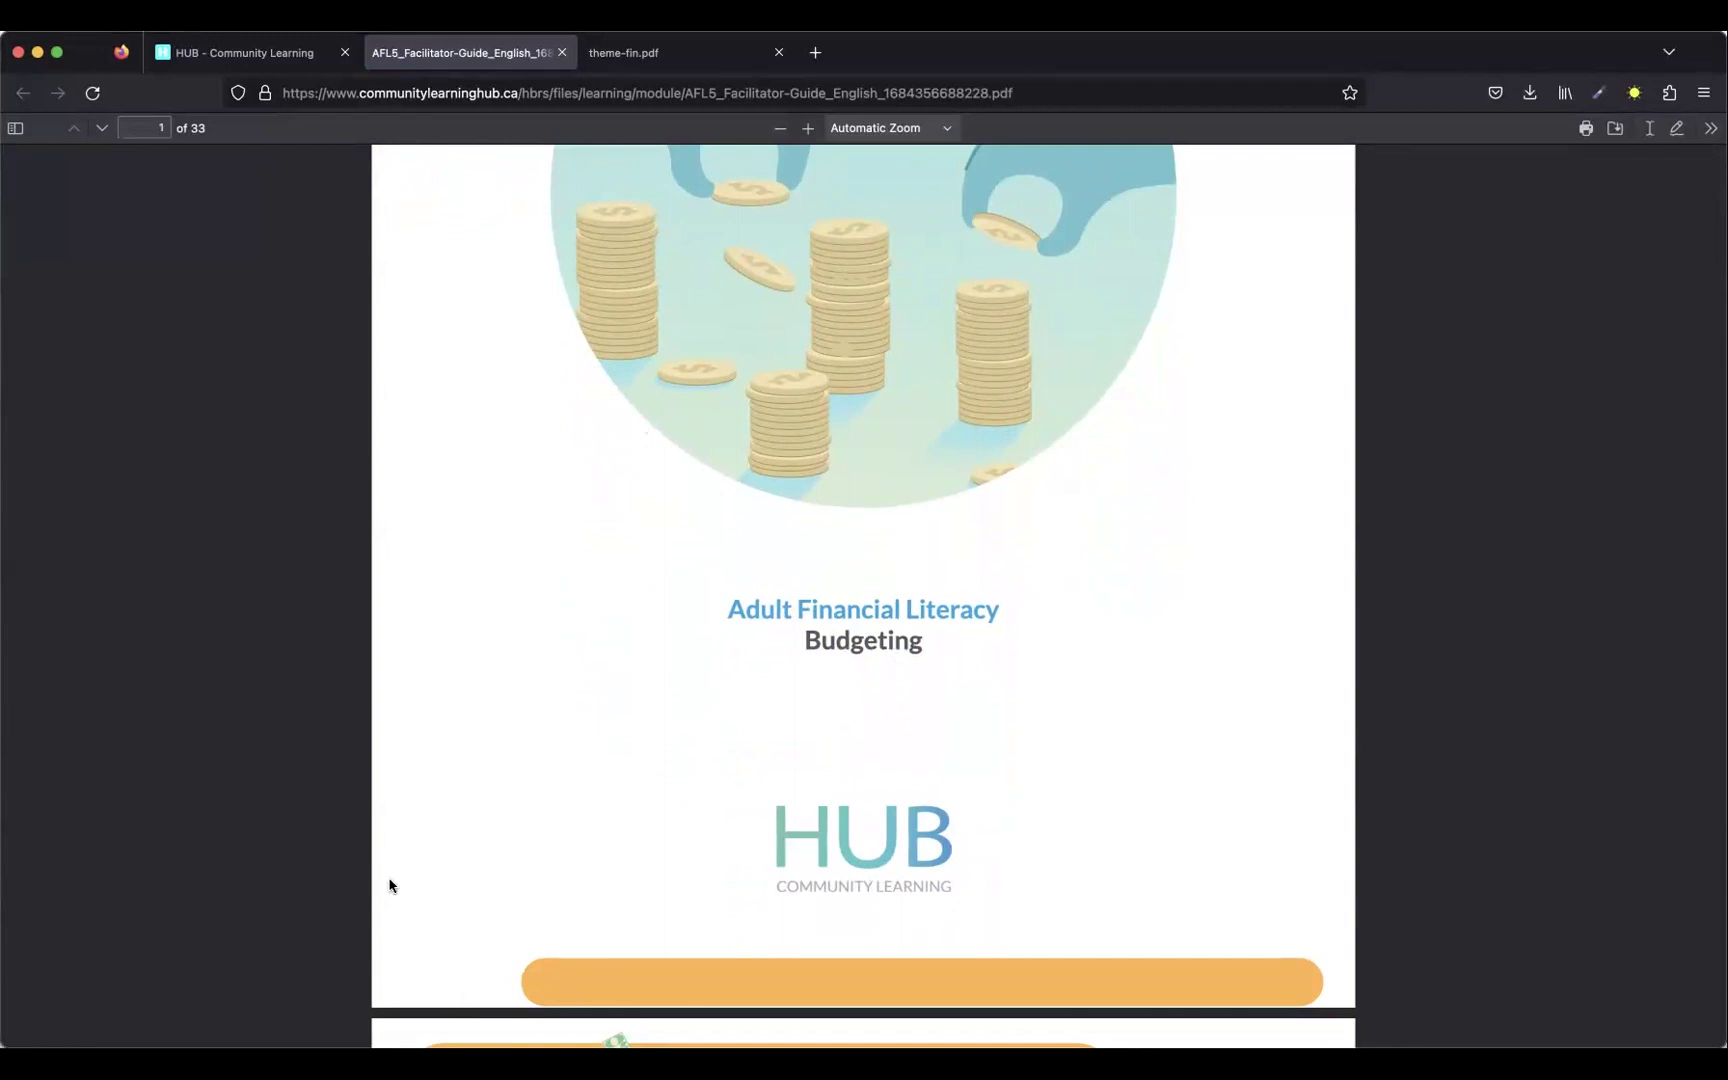
scroll(396, 875, down, 6)
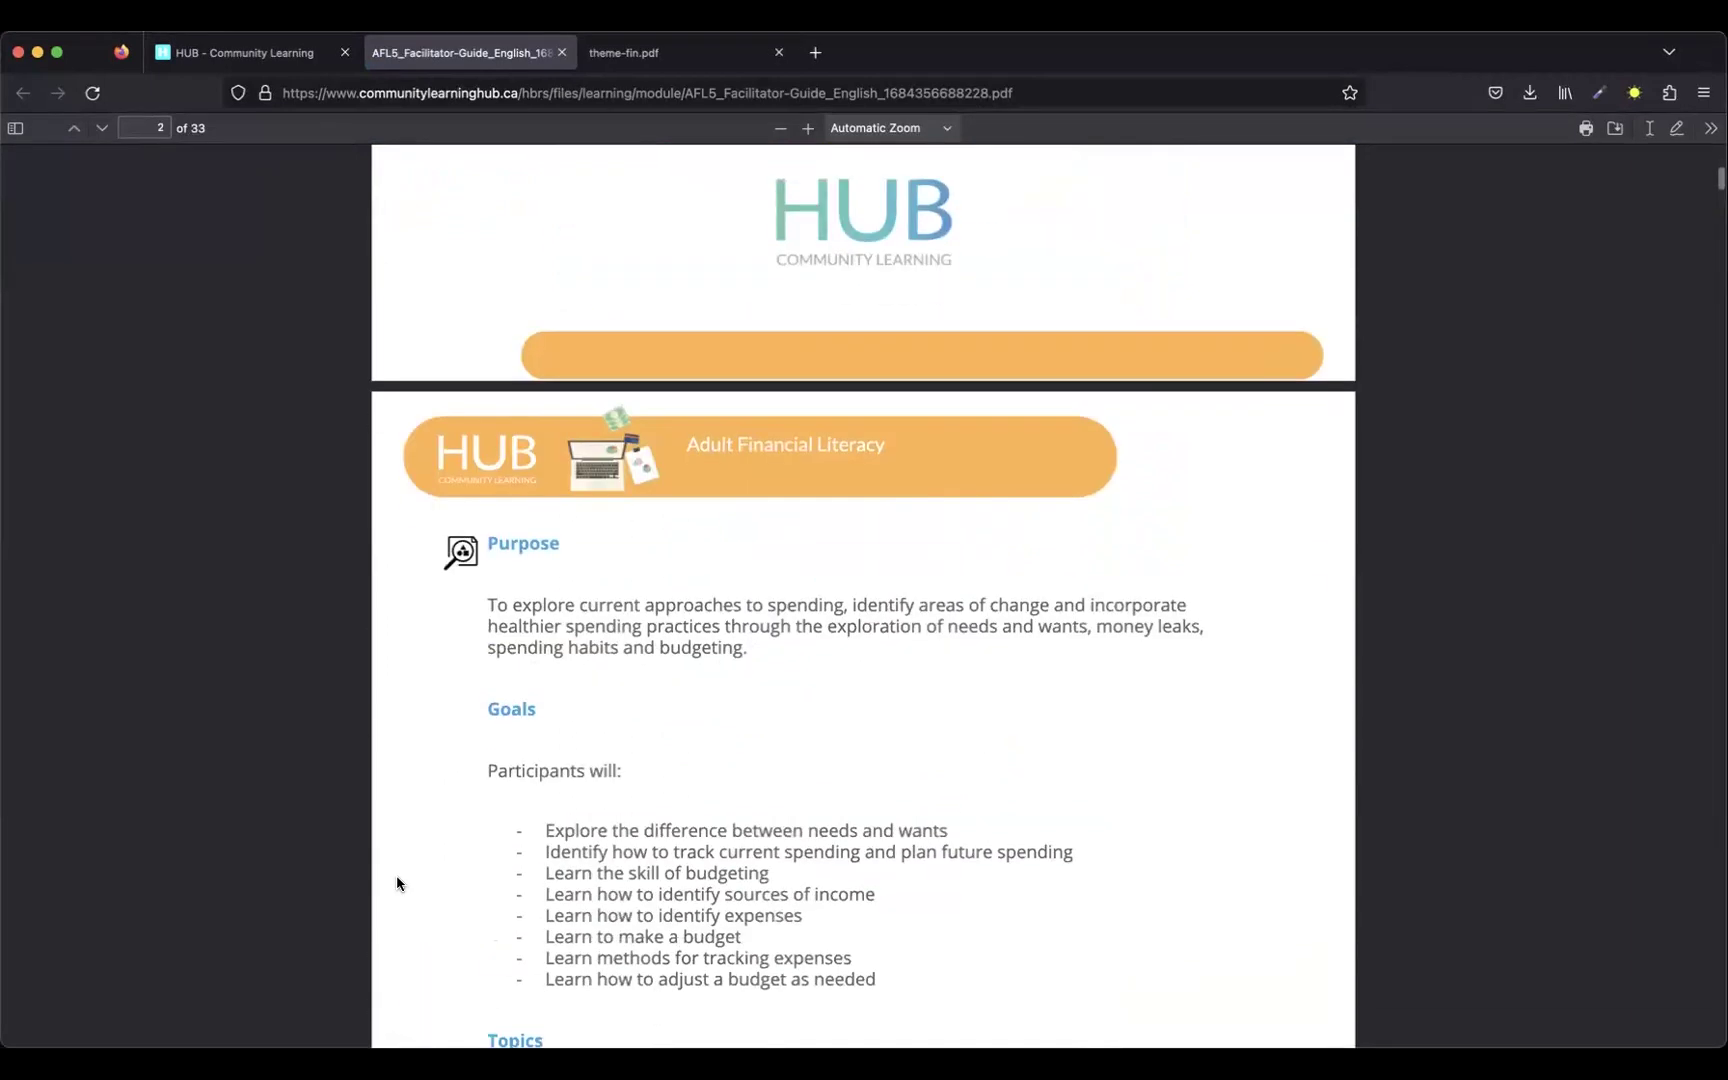
scroll(397, 880, down, 3)
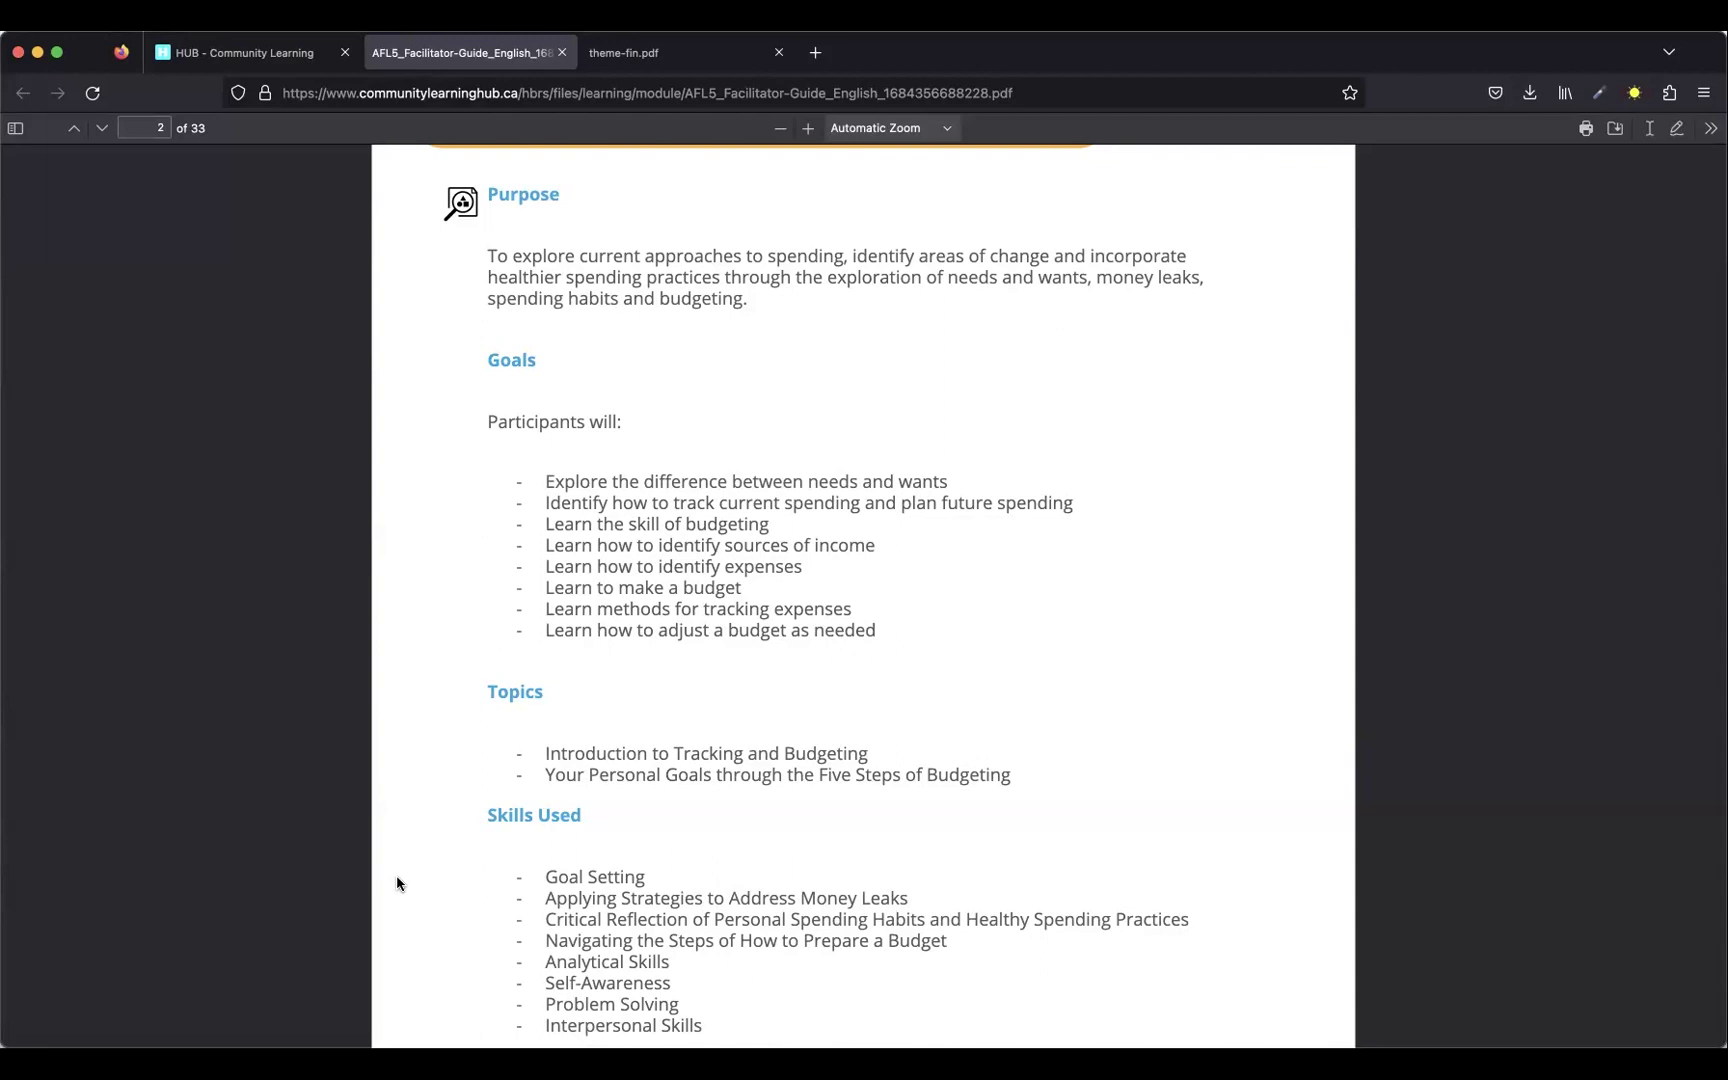
scroll(396, 878, down, 1)
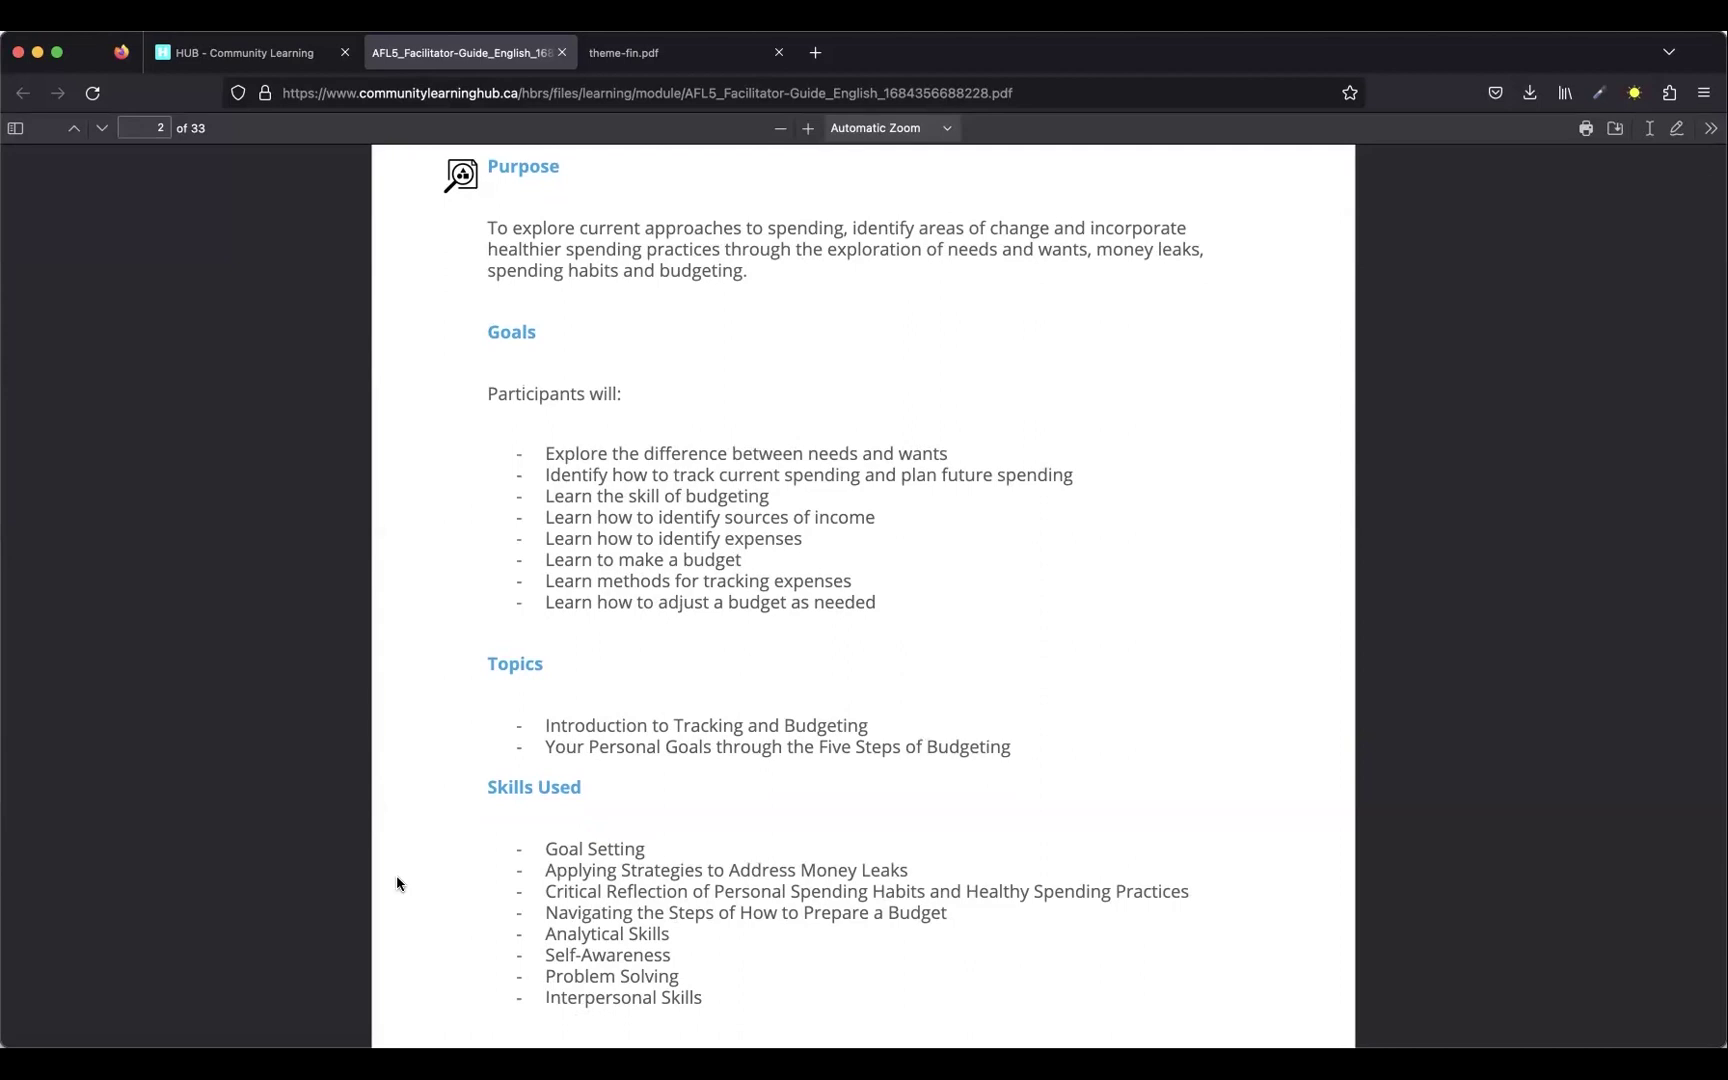
scroll(397, 883, down, 10)
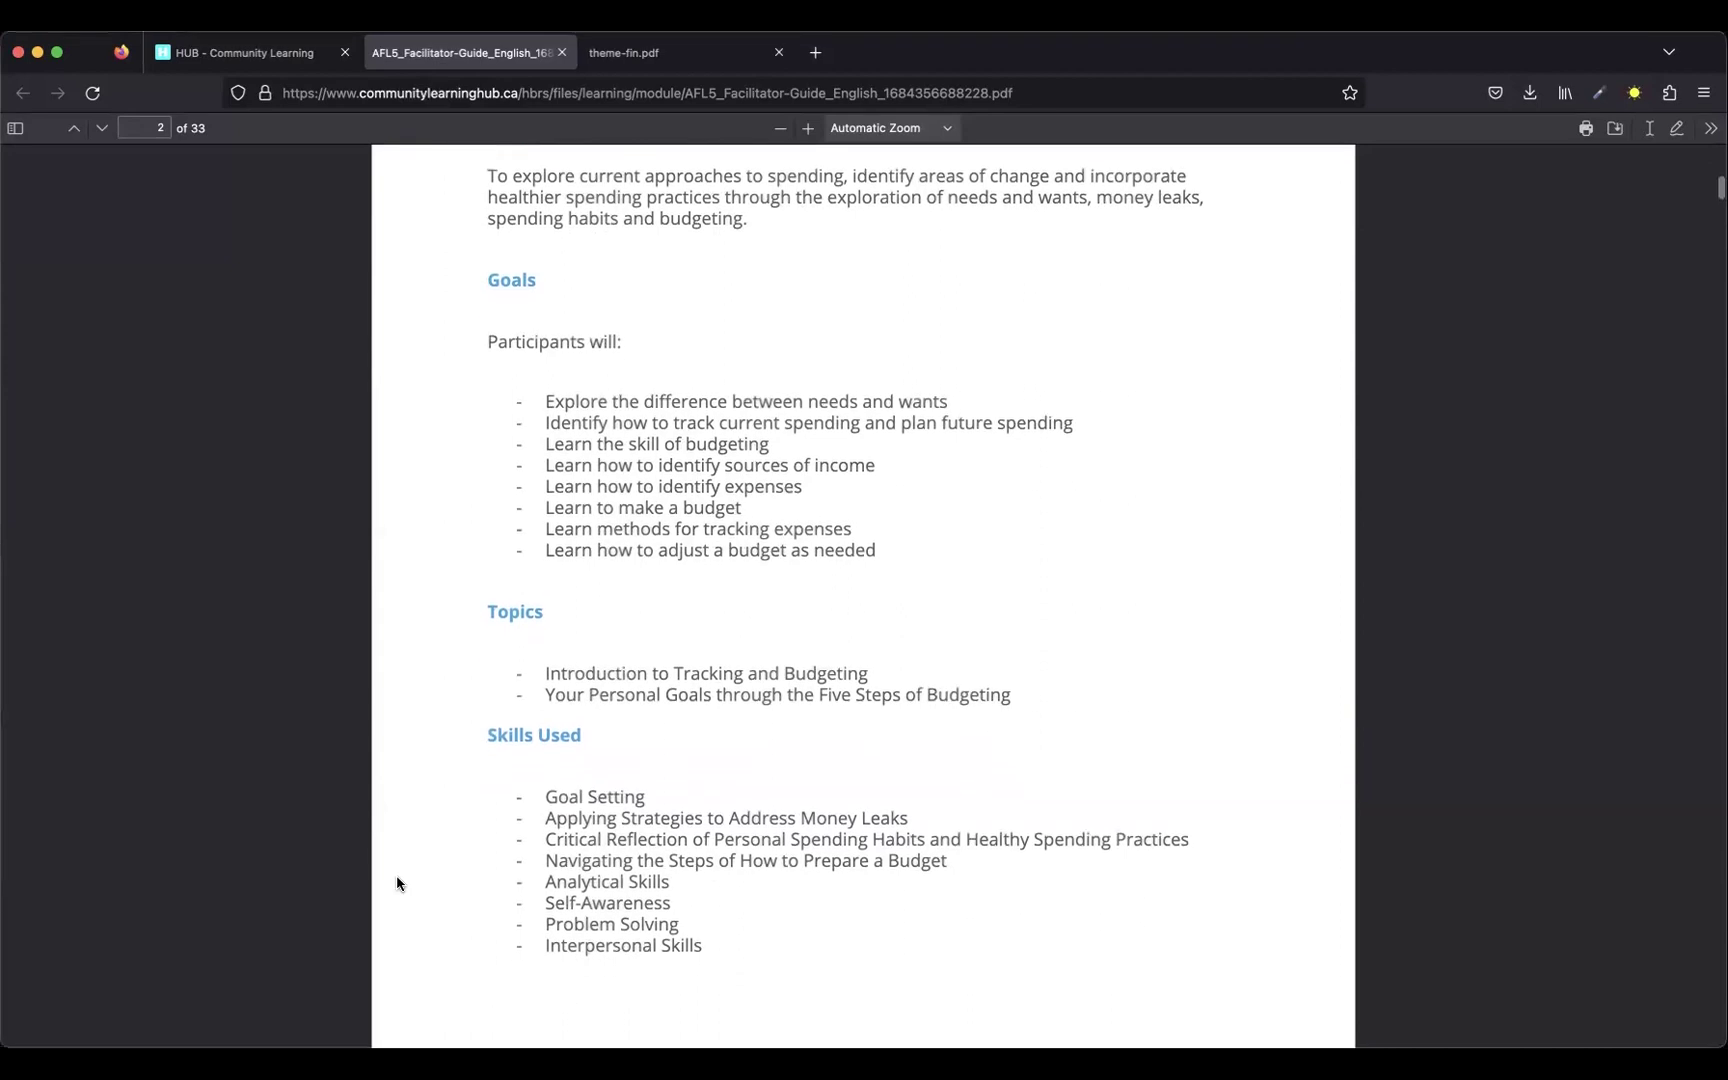
Scroll through the facilitator guide's middle pages, pausing at an Instructions heading
scroll(396, 883, down, 20)
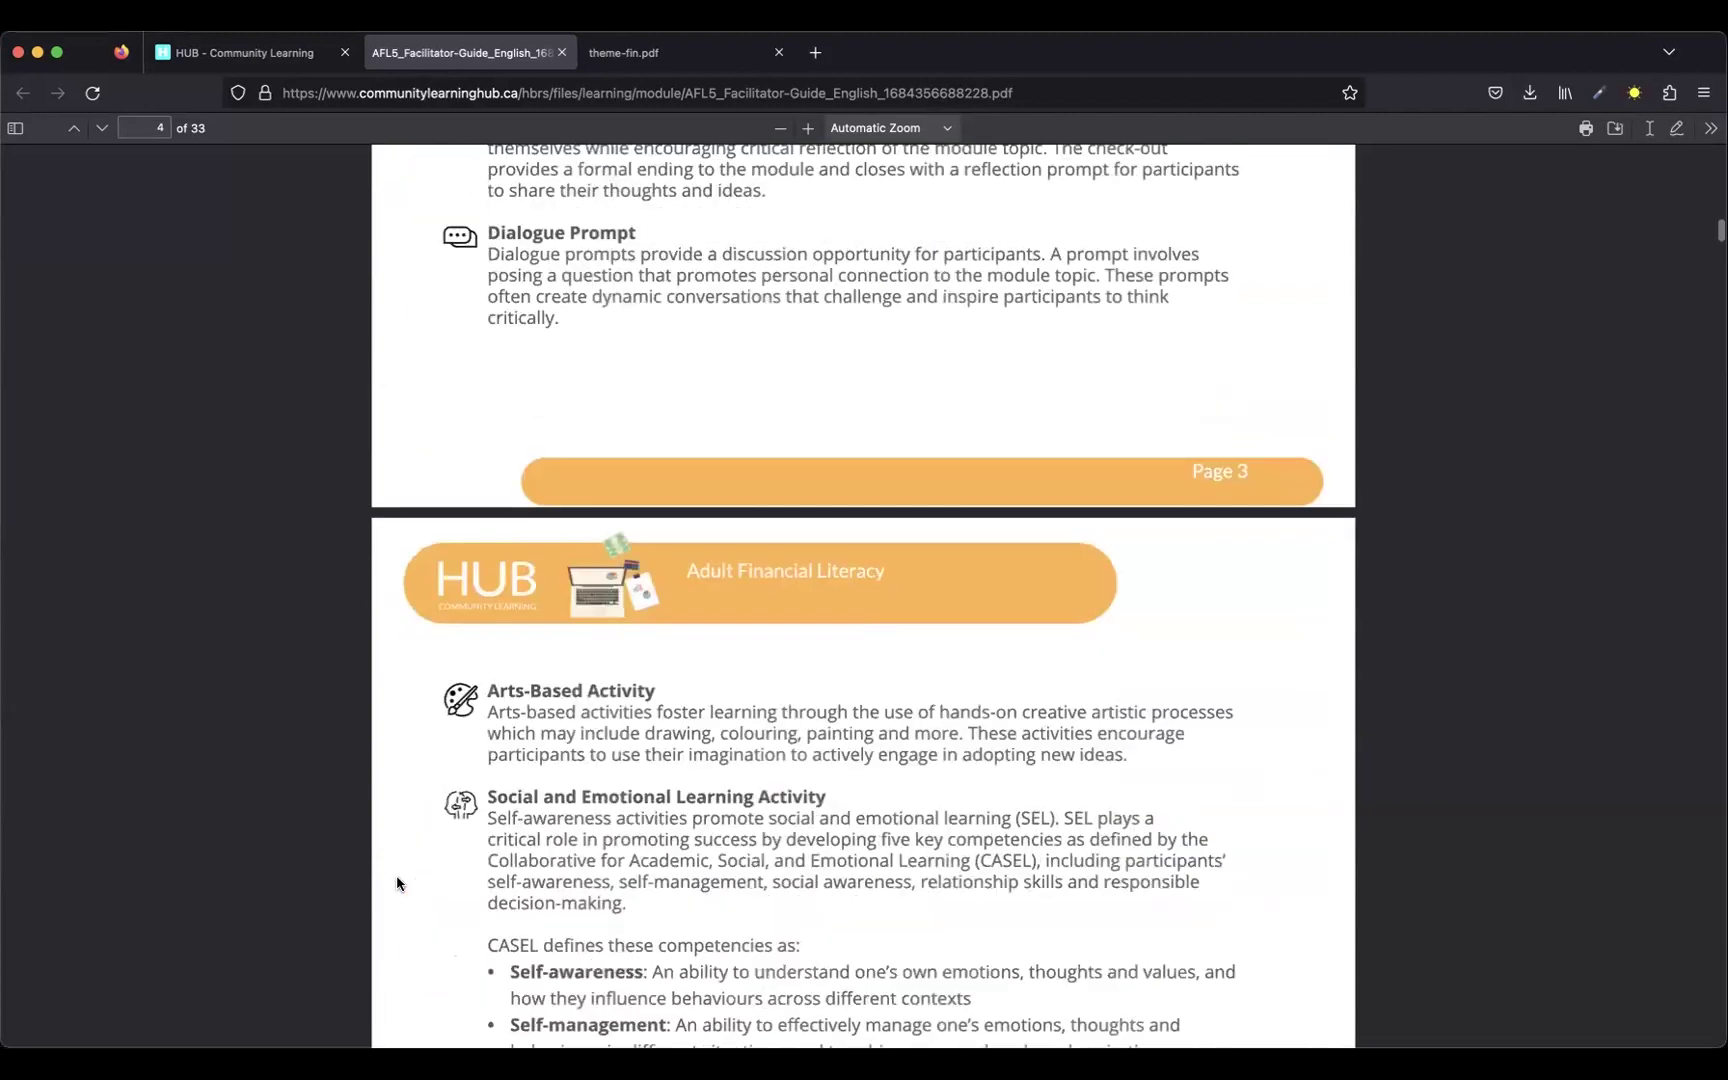
scroll(396, 883, down, 20)
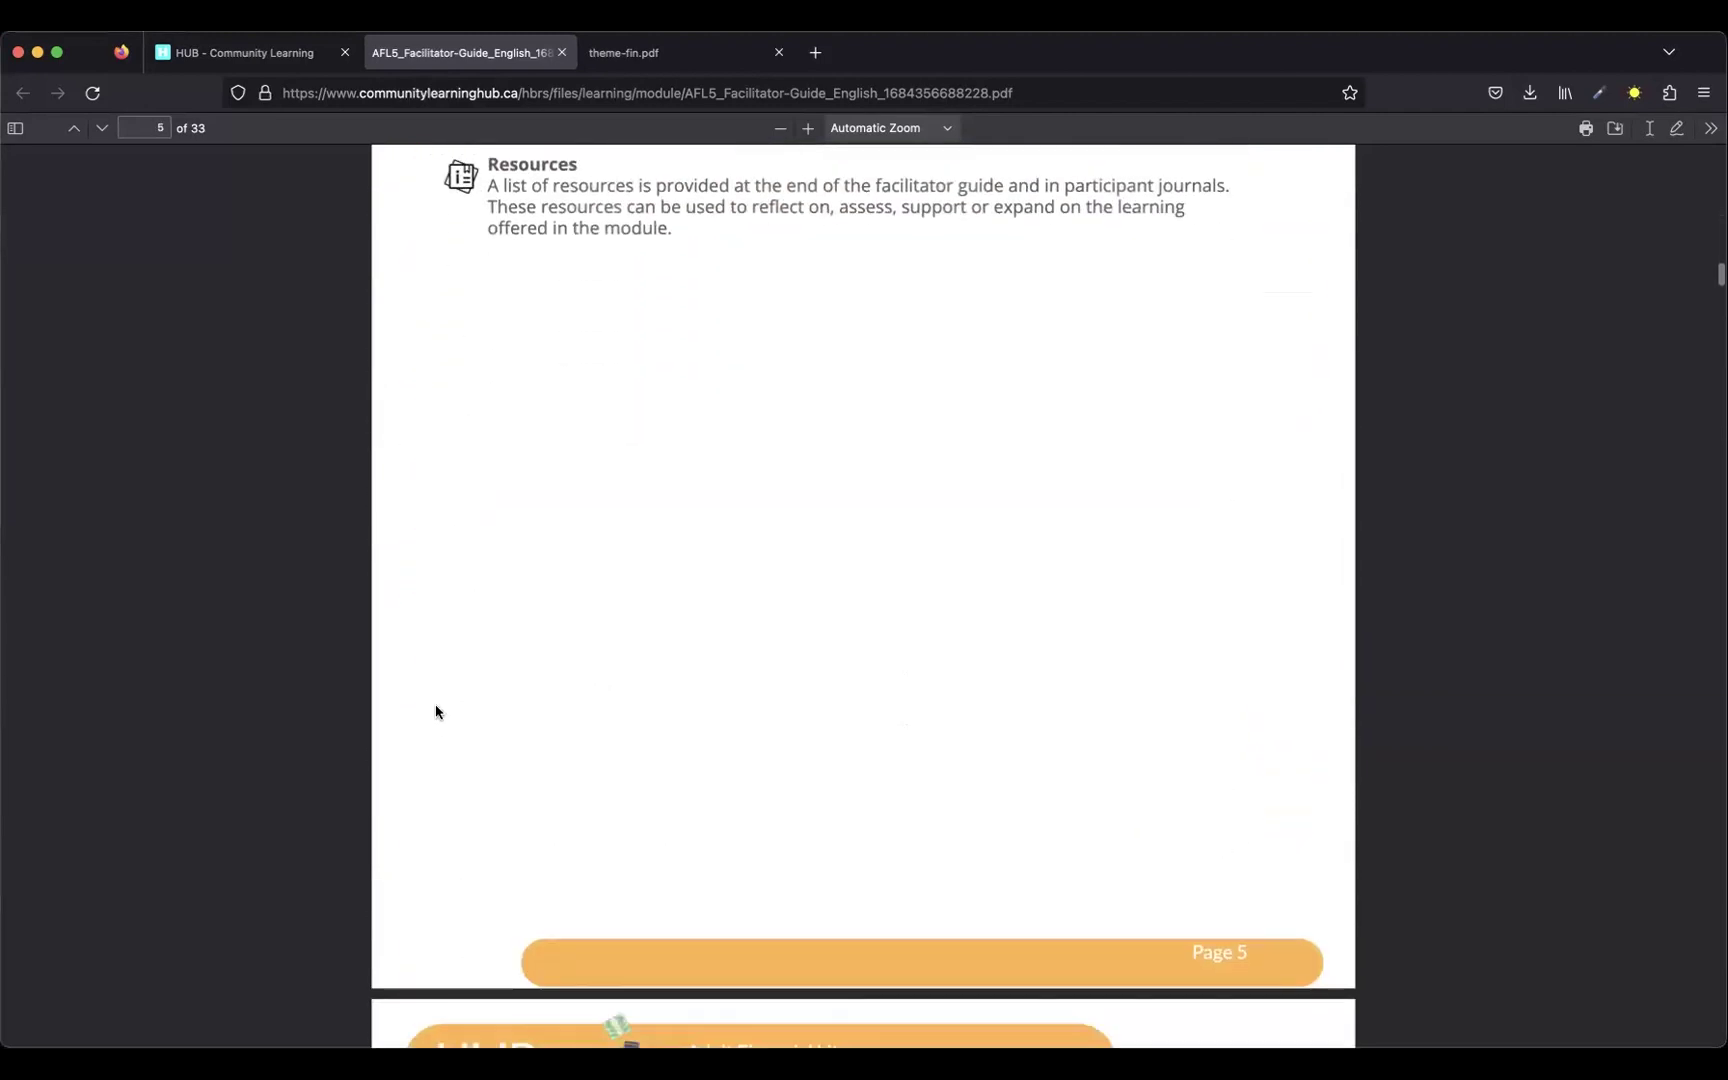
scroll(436, 712, down, 12)
scroll(436, 712, up, 1)
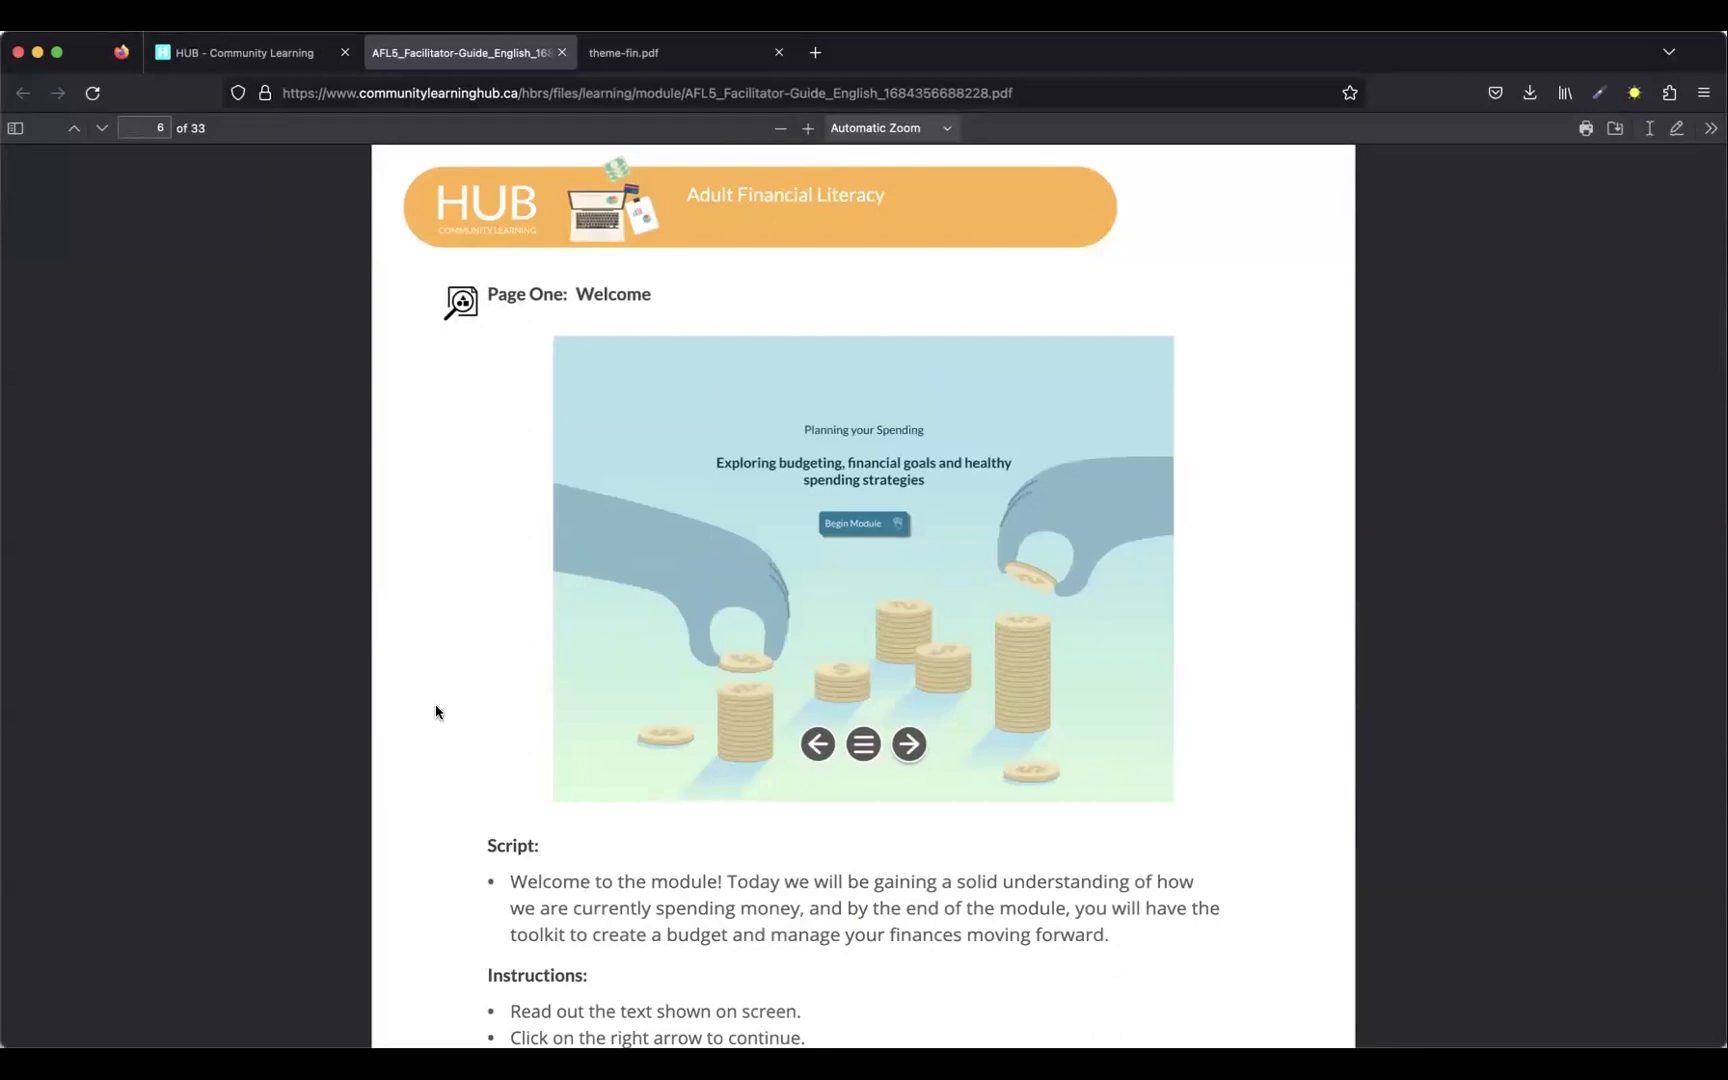
scroll(437, 712, down, 8)
scroll(437, 712, down, 12)
scroll(437, 712, down, 12)
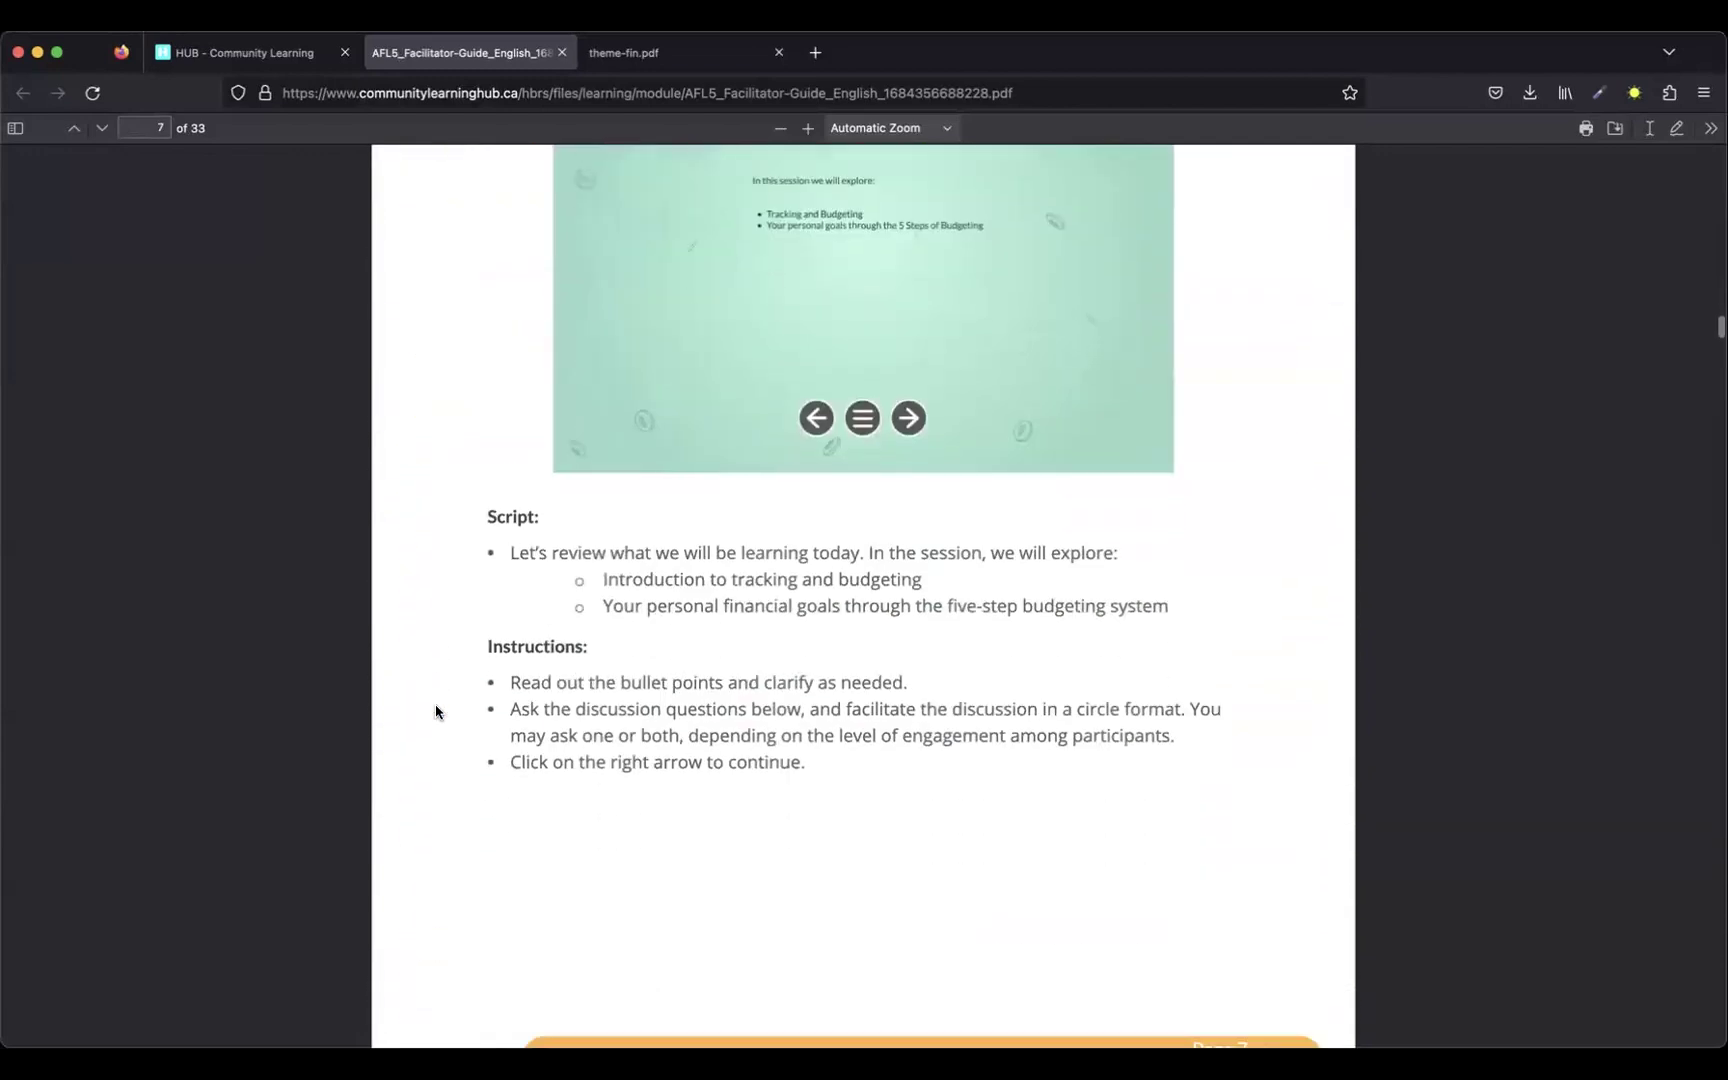
scroll(437, 712, up, 1)
scroll(437, 712, up, 2)
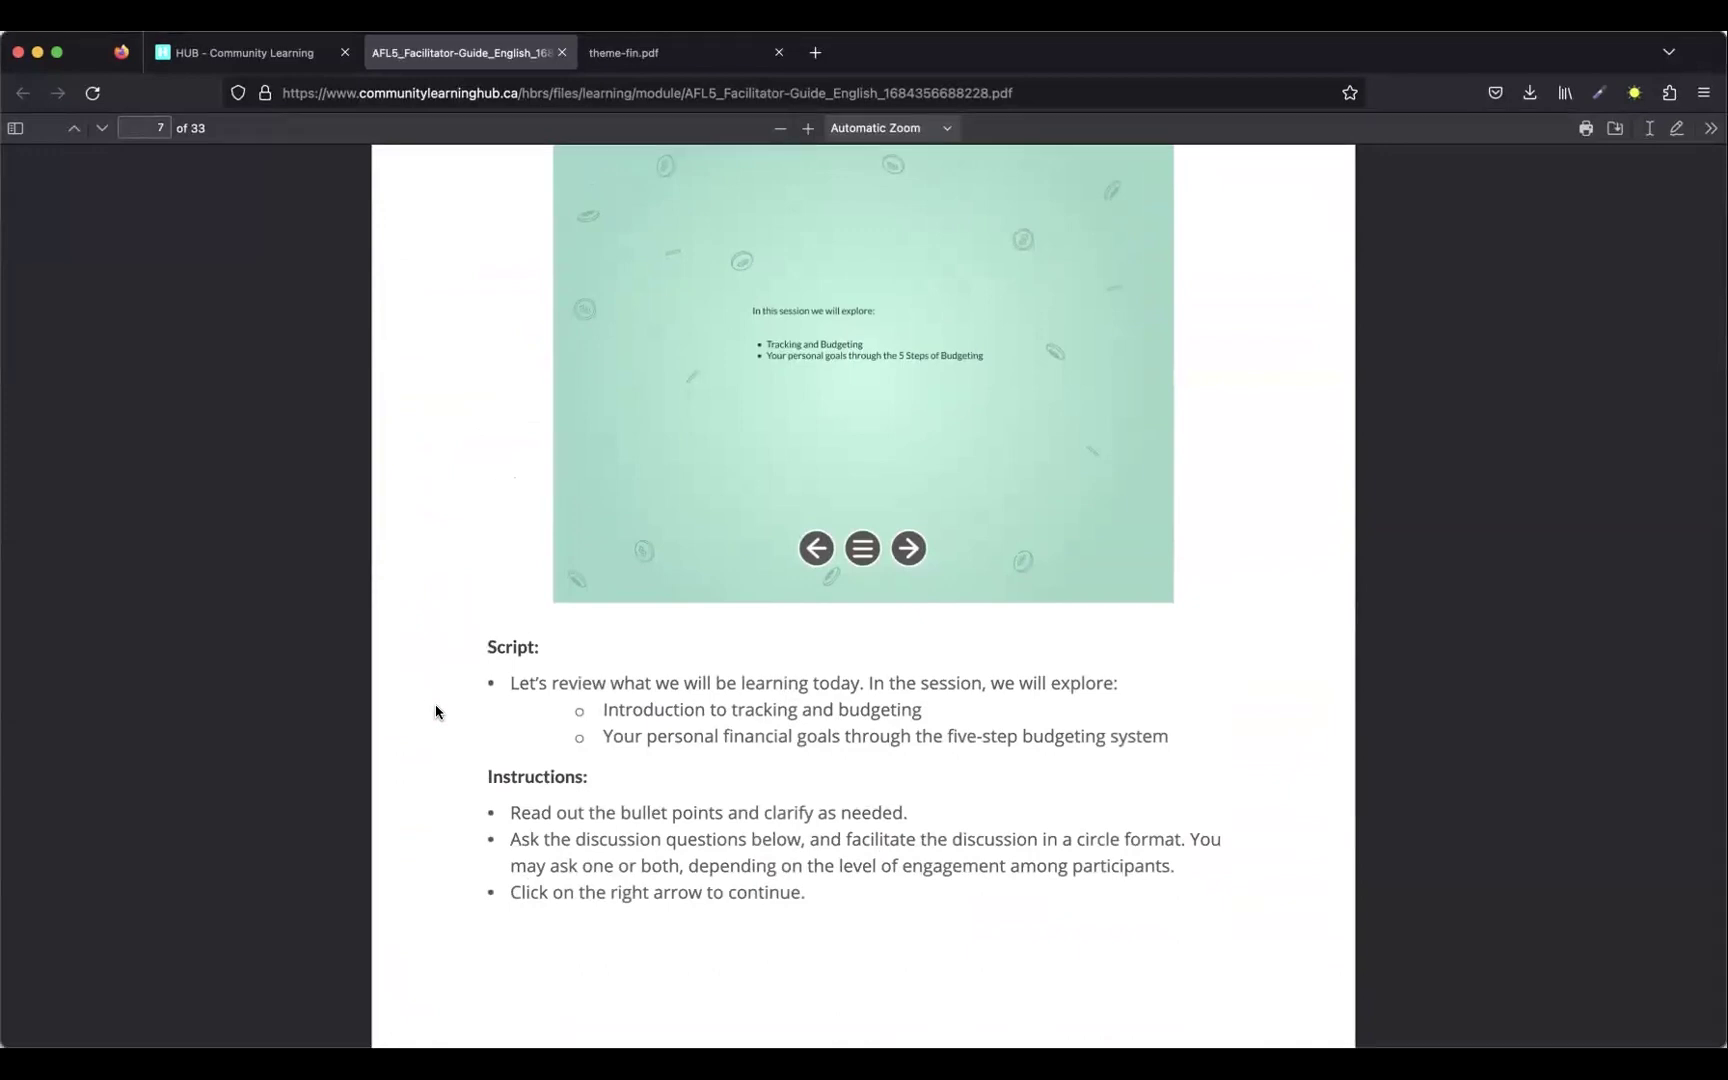
scroll(435, 712, down, 15)
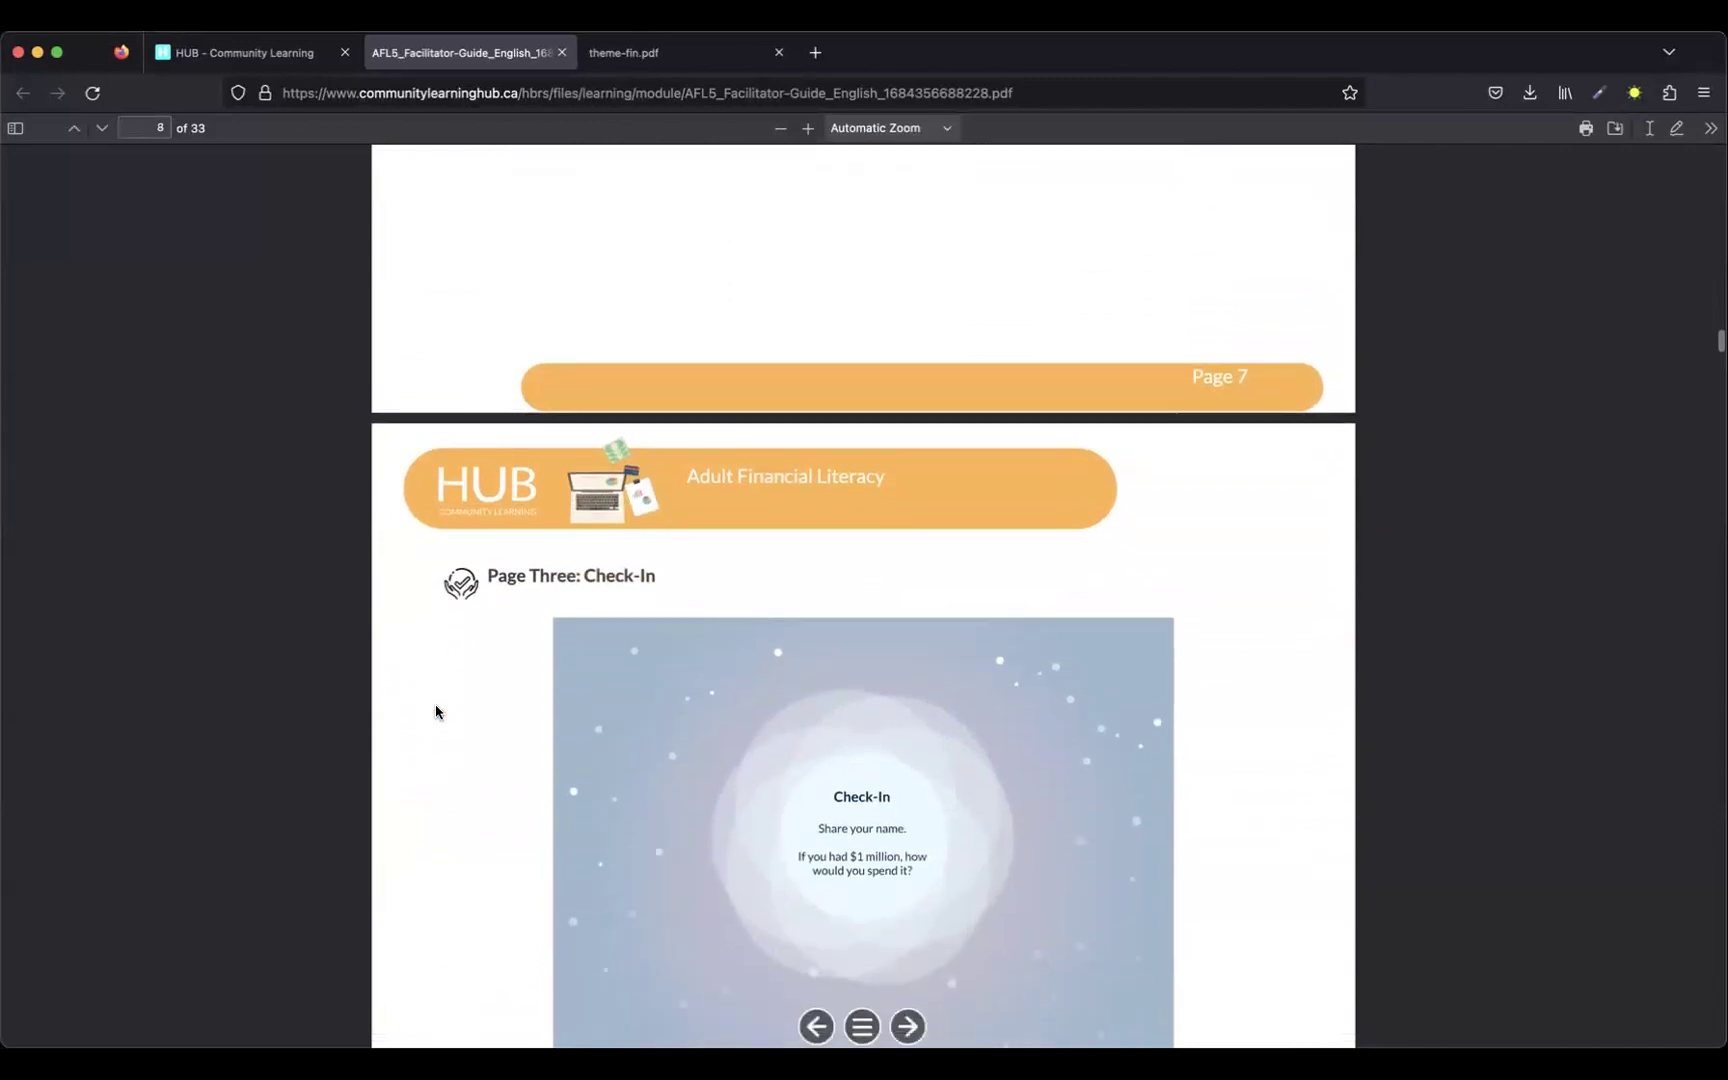
scroll(435, 712, down, 9)
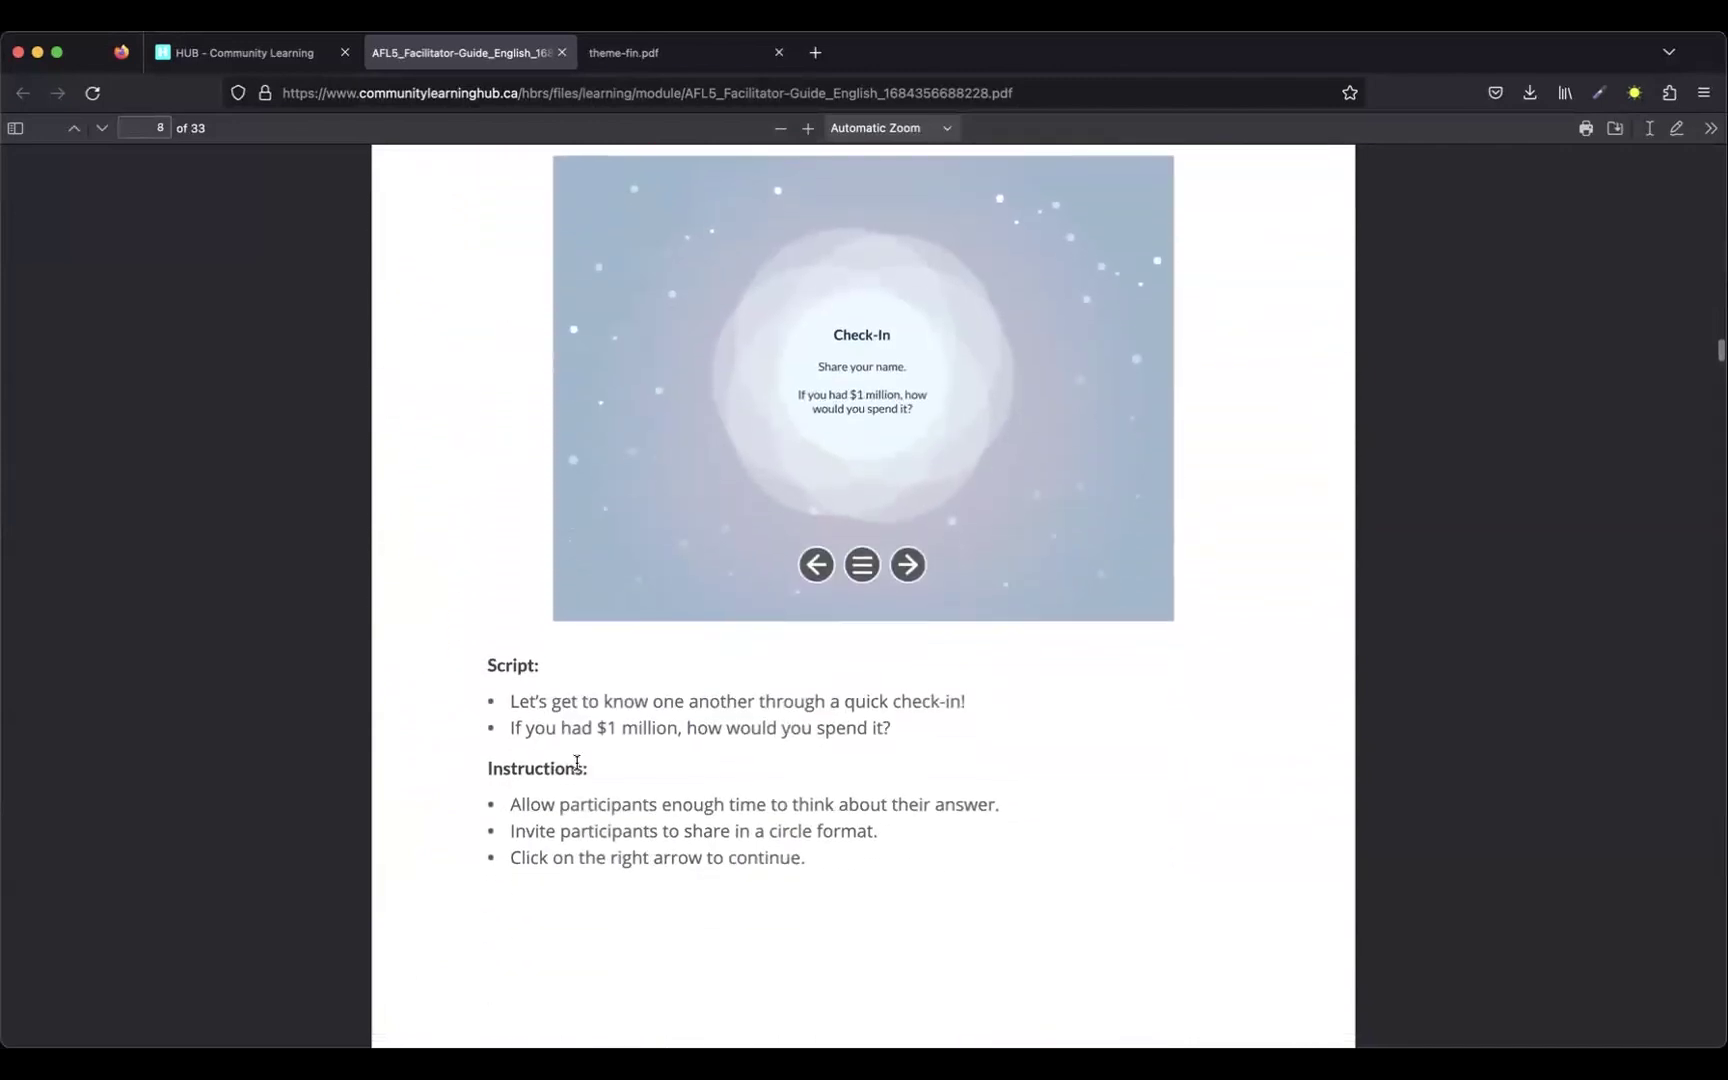
drag(582, 766, 507, 766)
click(615, 769)
Continue to page 33 of 33, the Check-Out Sharing Circle discussion section
scroll(884, 744, down, 15)
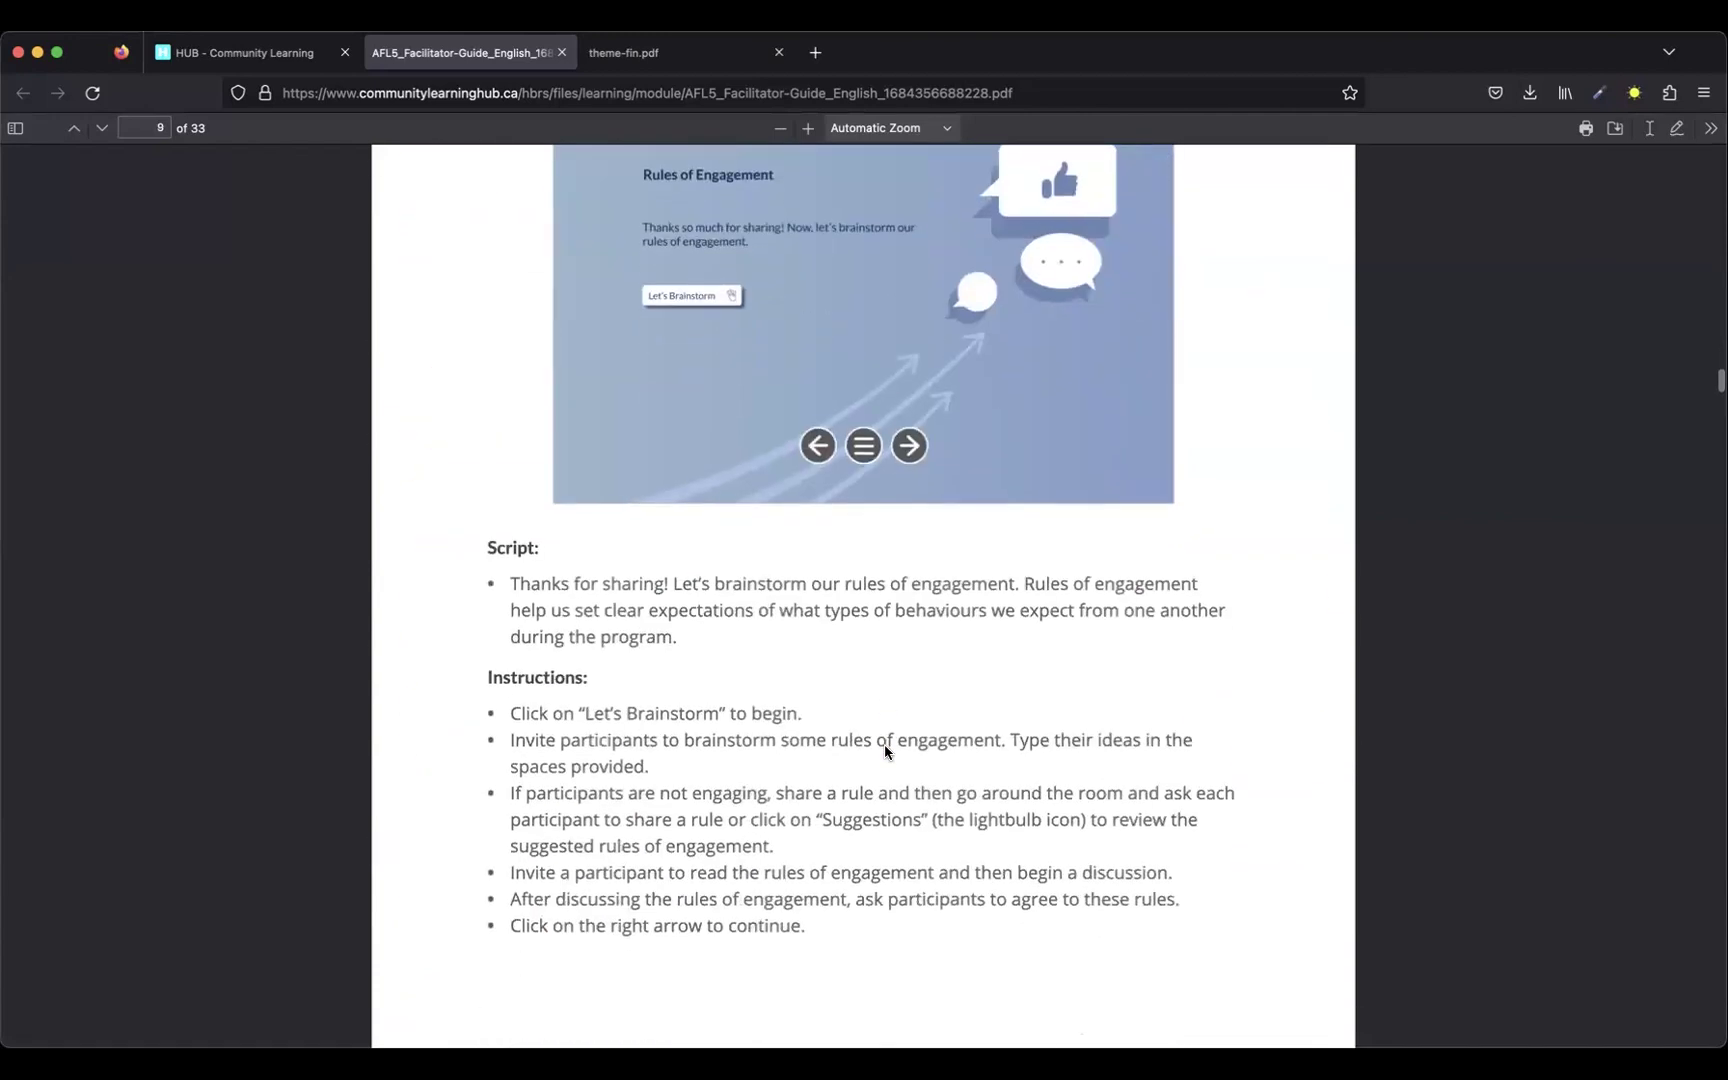
scroll(884, 746, down, 3)
scroll(885, 750, down, 20)
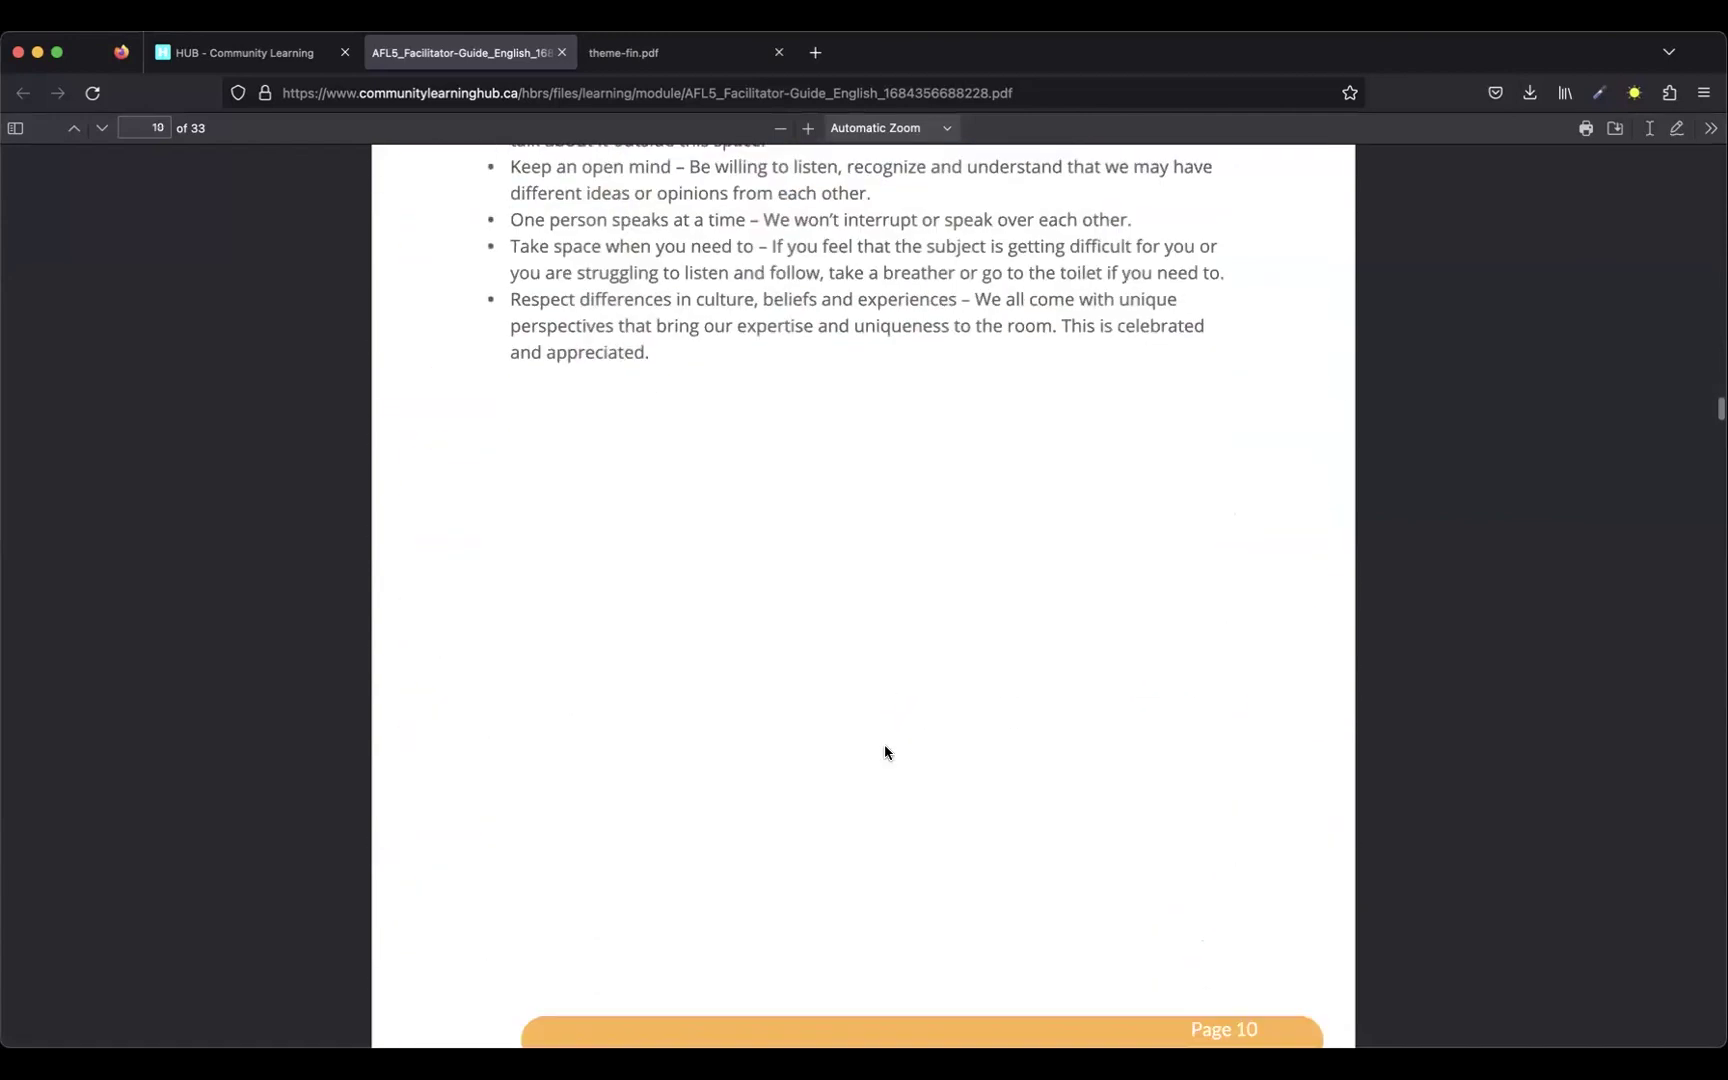
scroll(884, 751, down, 12)
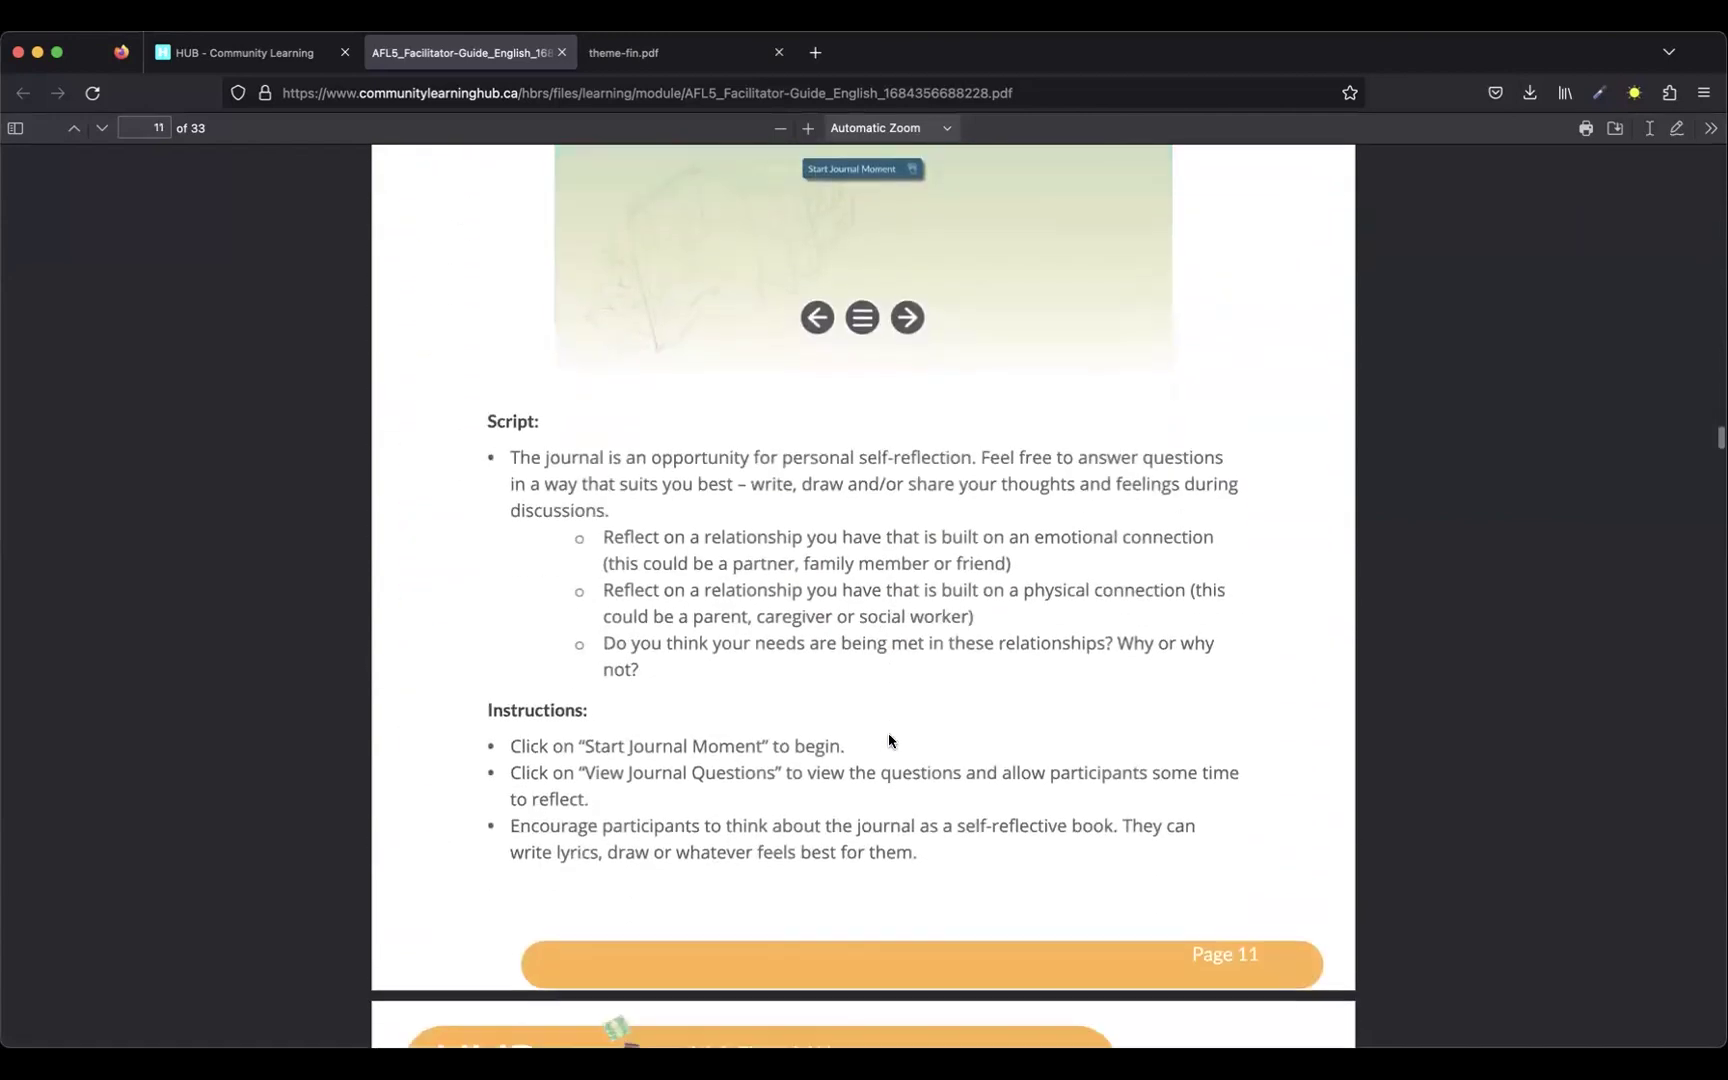
scroll(889, 740, down, 15)
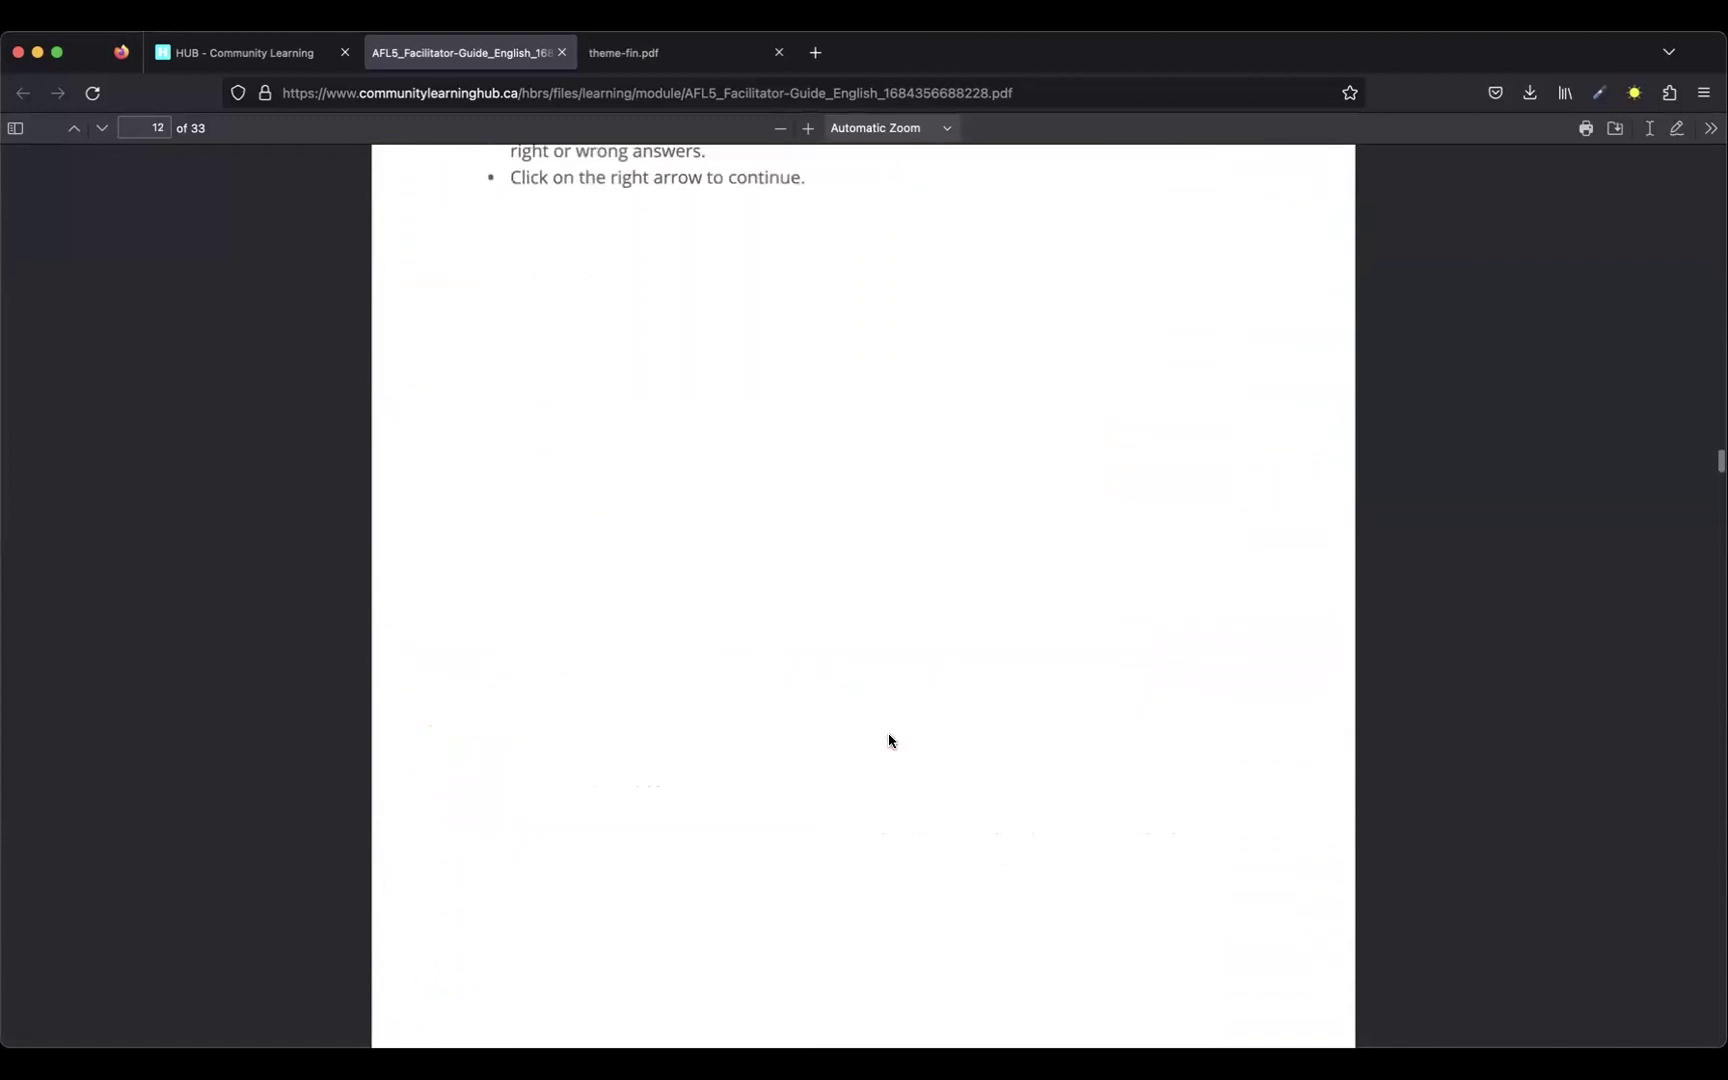
scroll(889, 740, down, 5)
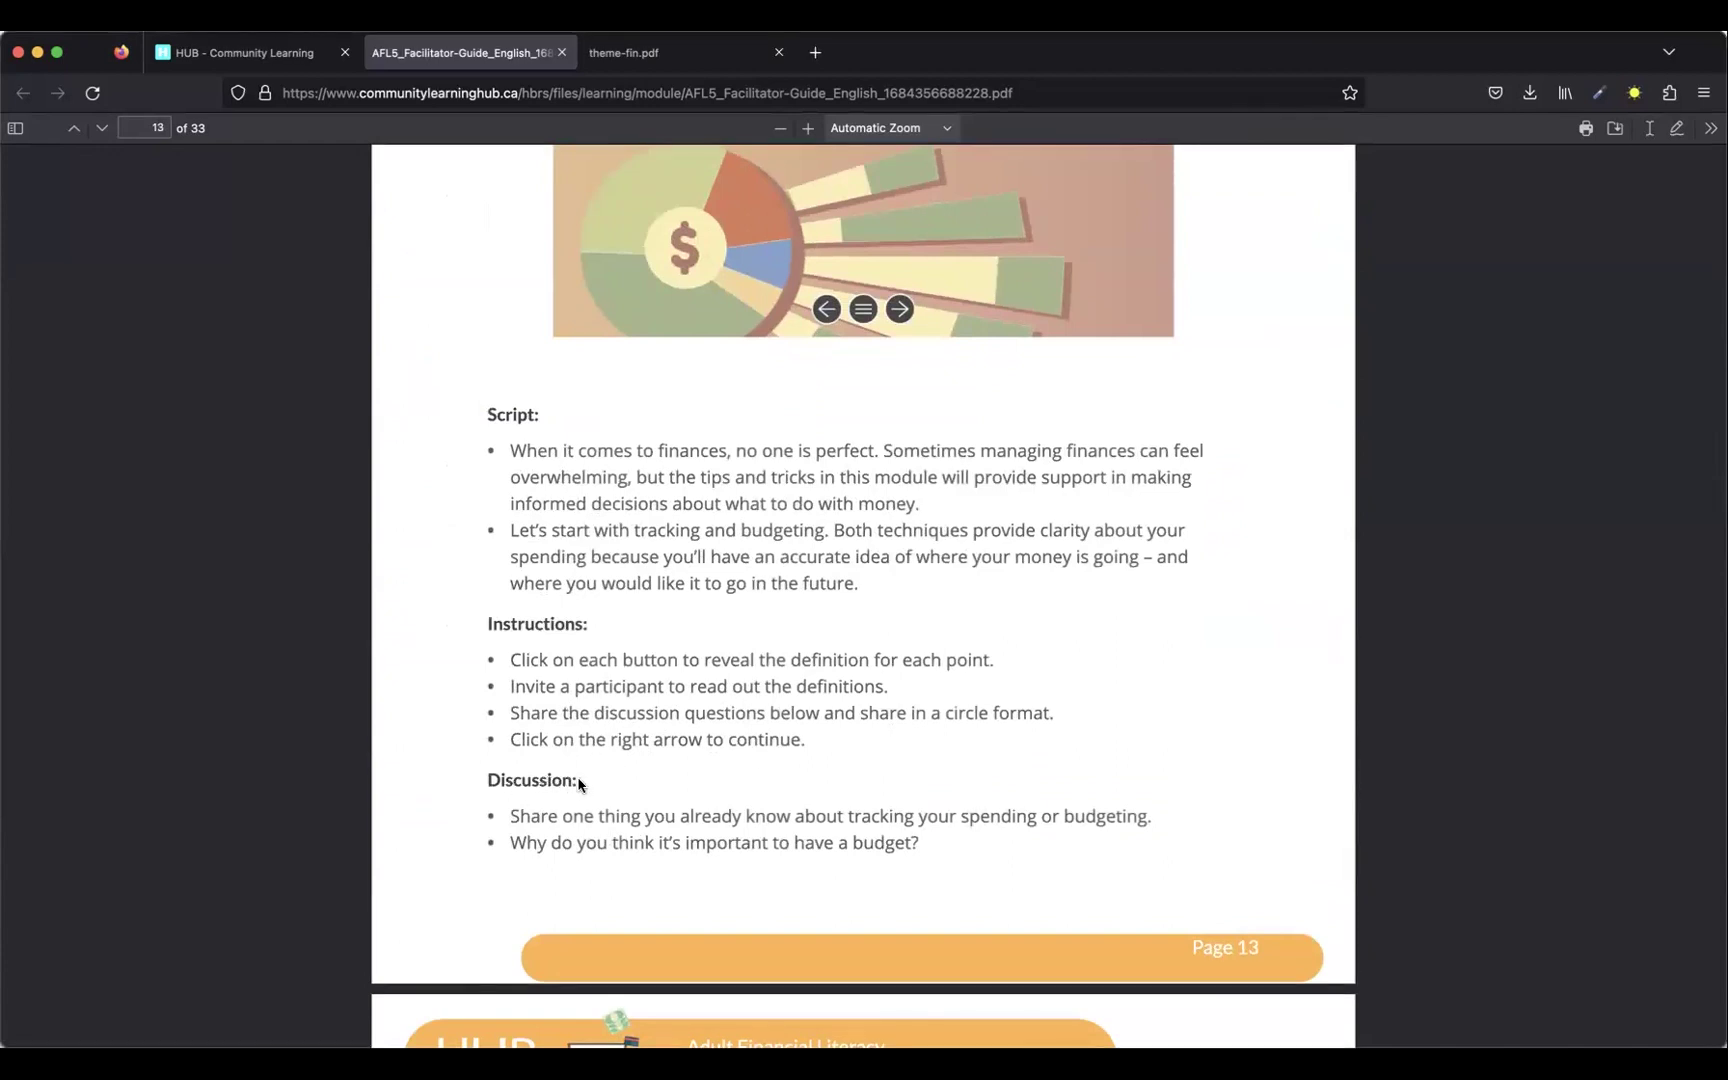
drag(576, 782, 484, 780)
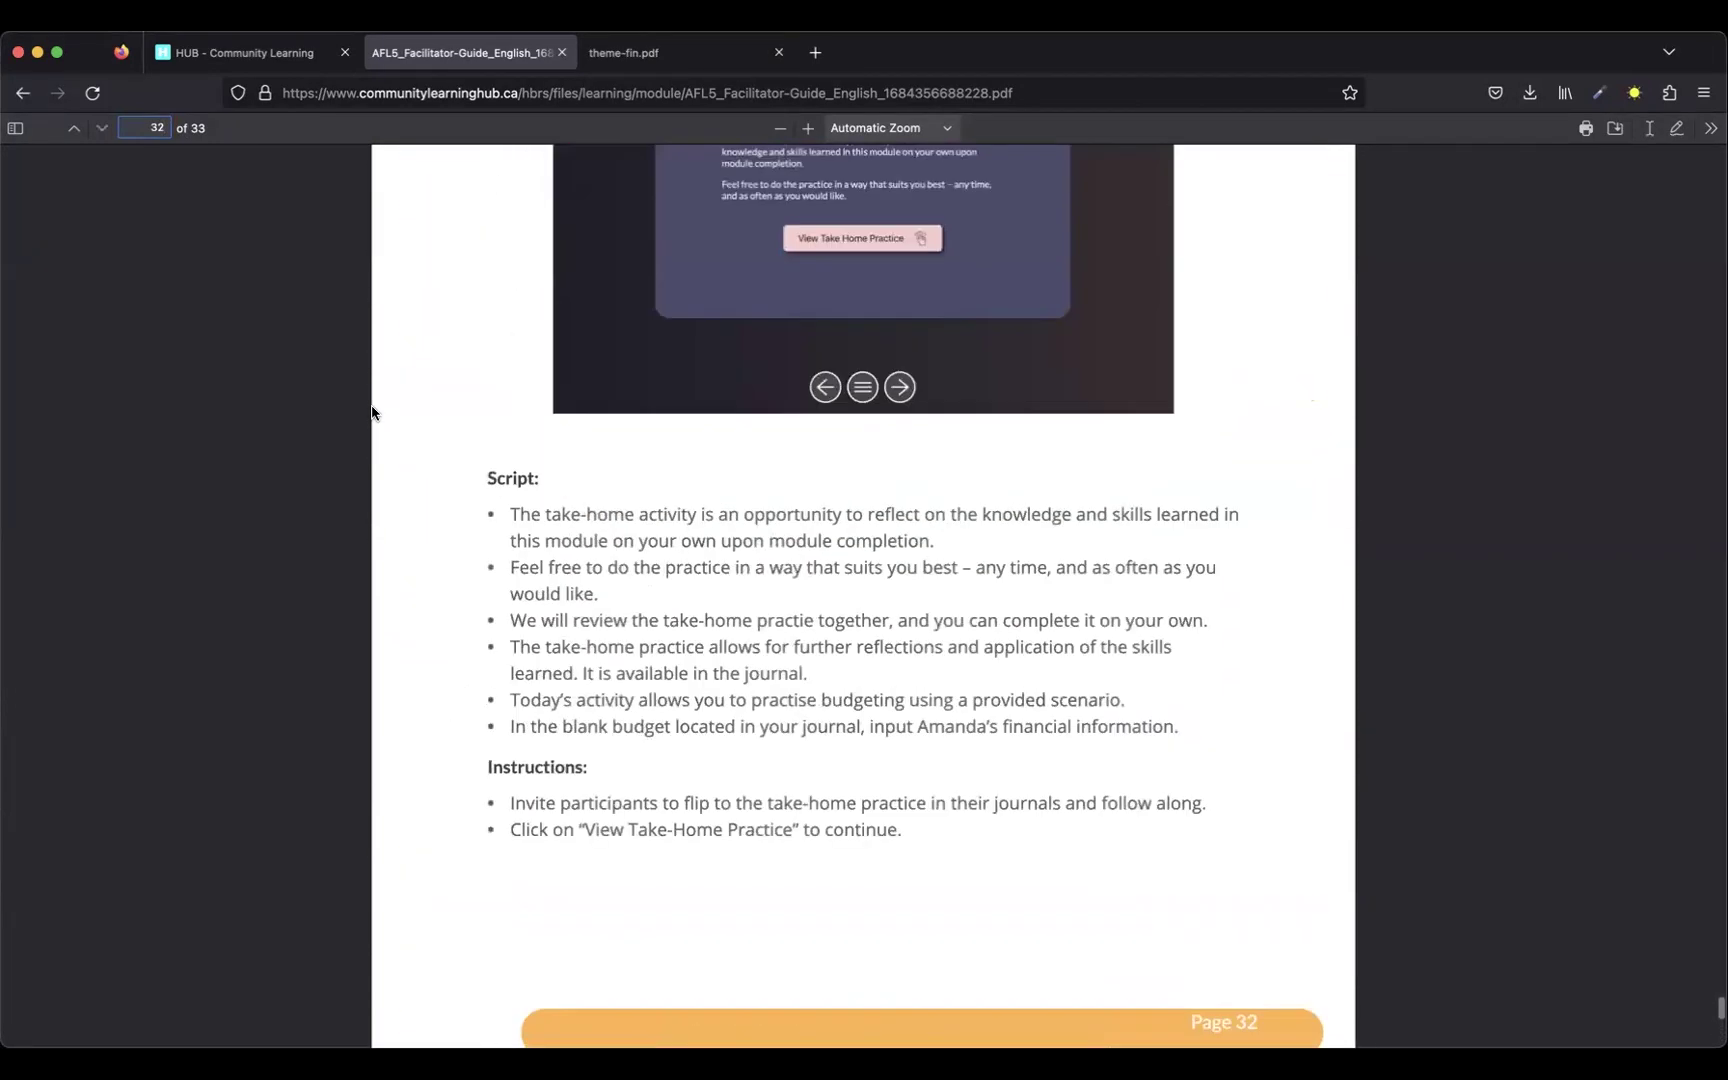
scroll(372, 412, down, 10)
scroll(372, 412, up, 8)
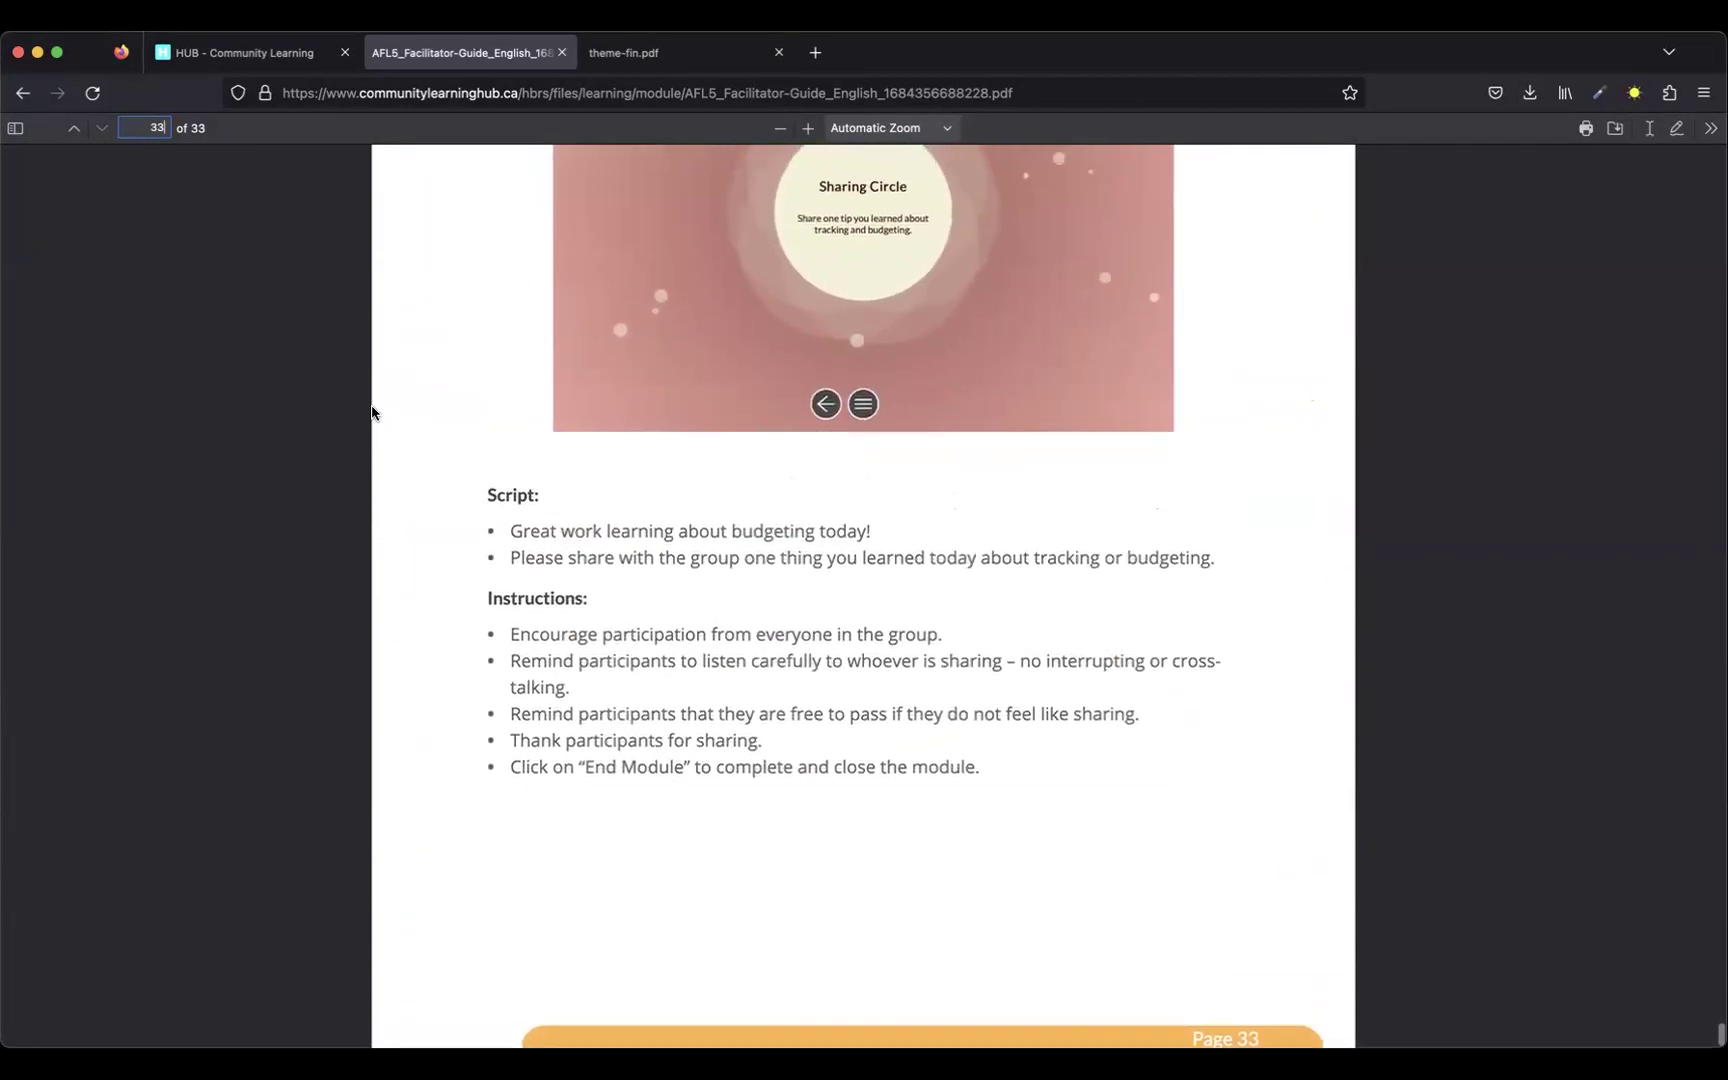
scroll(372, 410, down, 3)
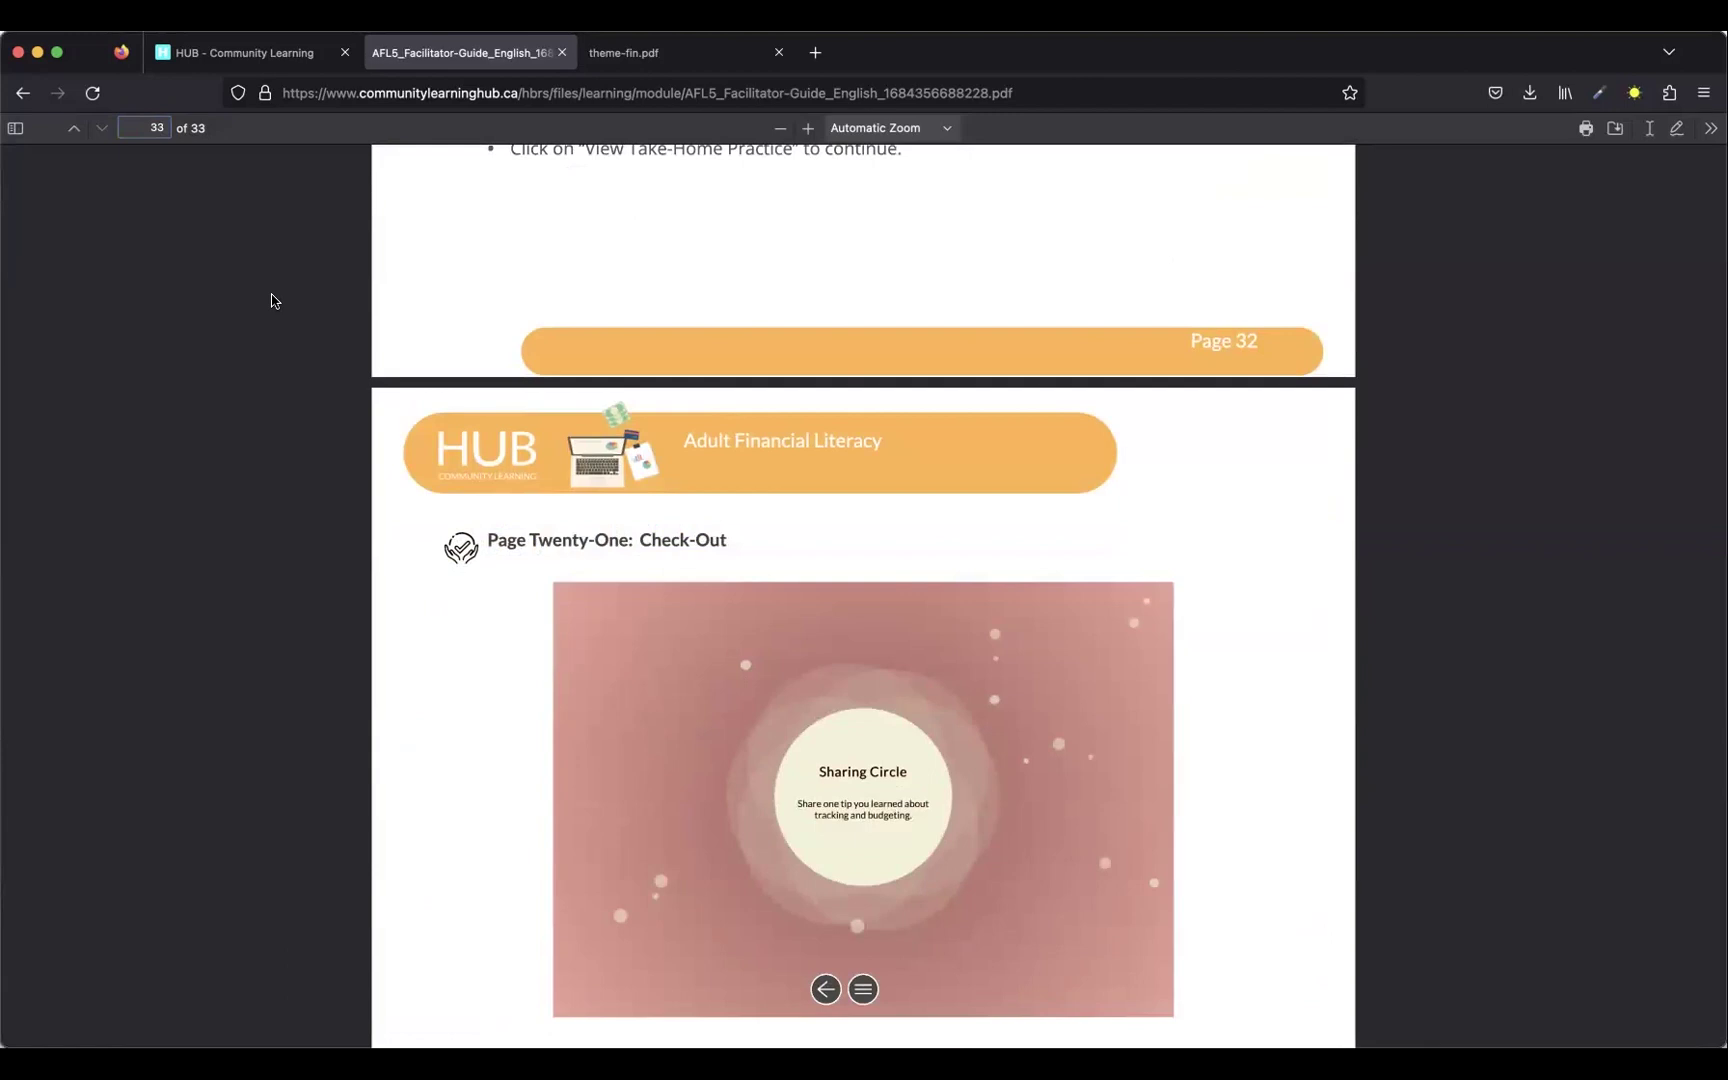
Return to the HUB modules page and open the Budgeting journal workbook PDF
click(268, 61)
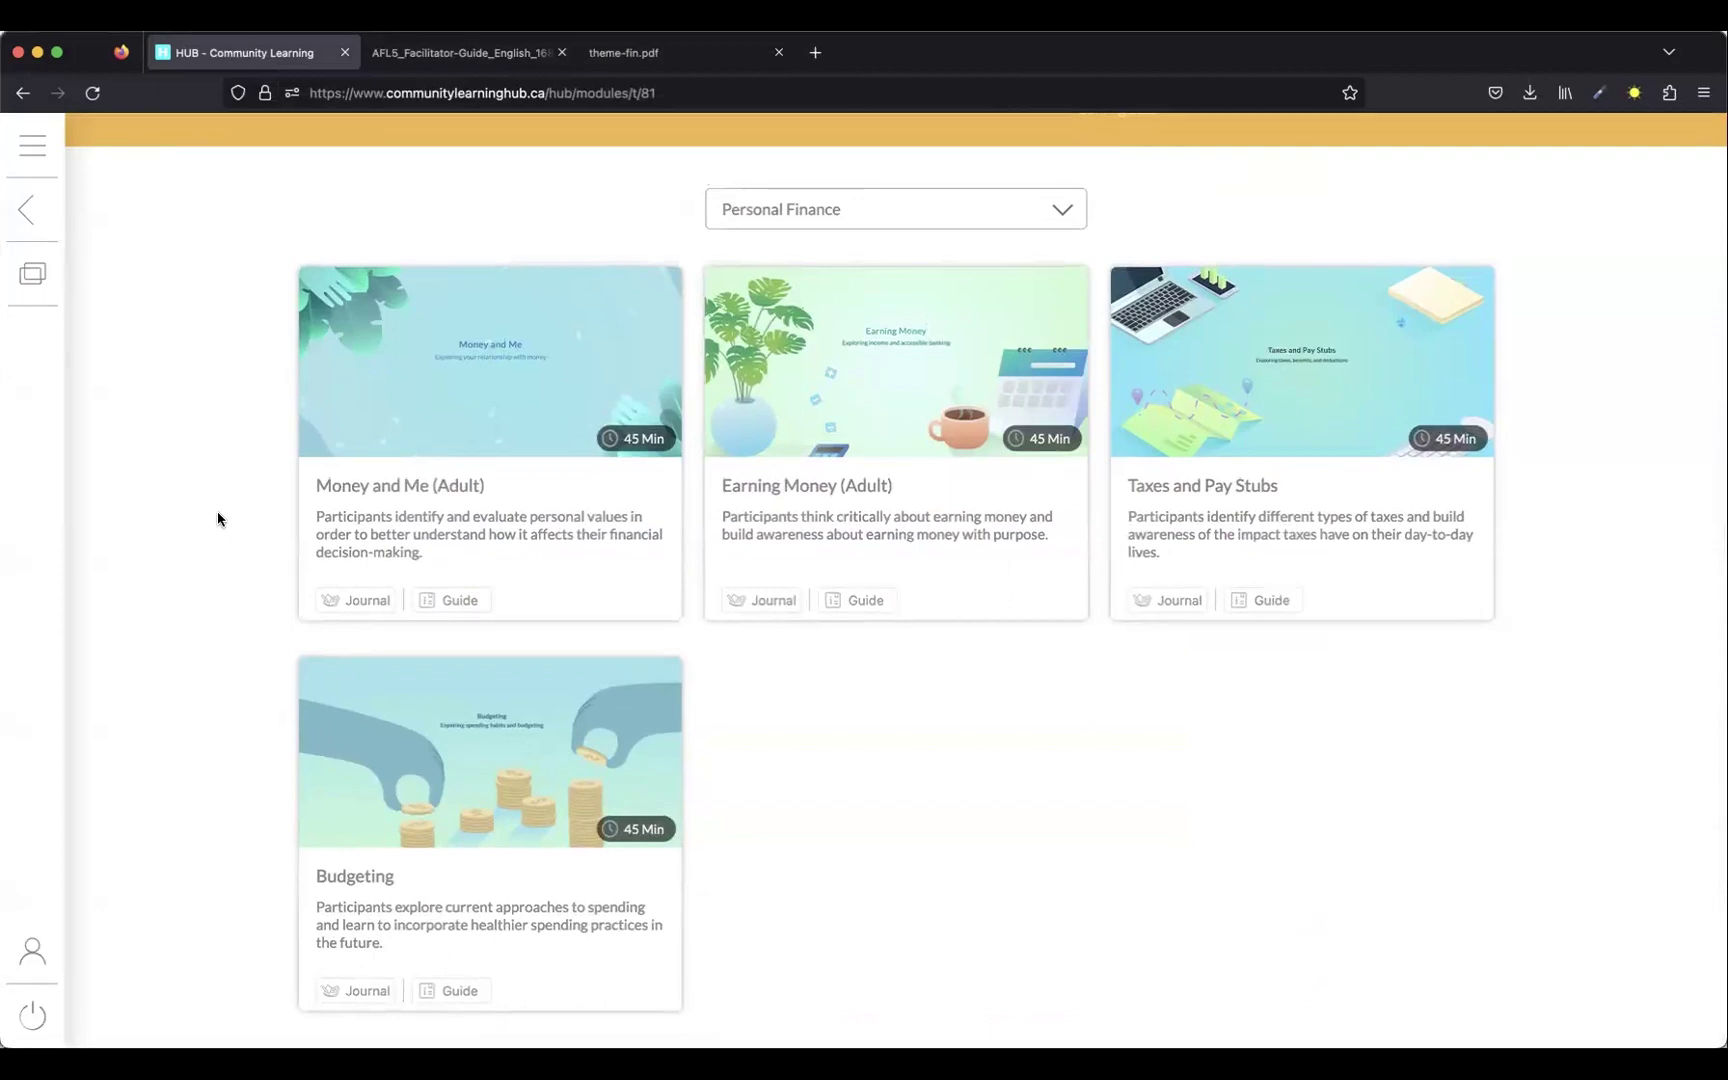
click(341, 996)
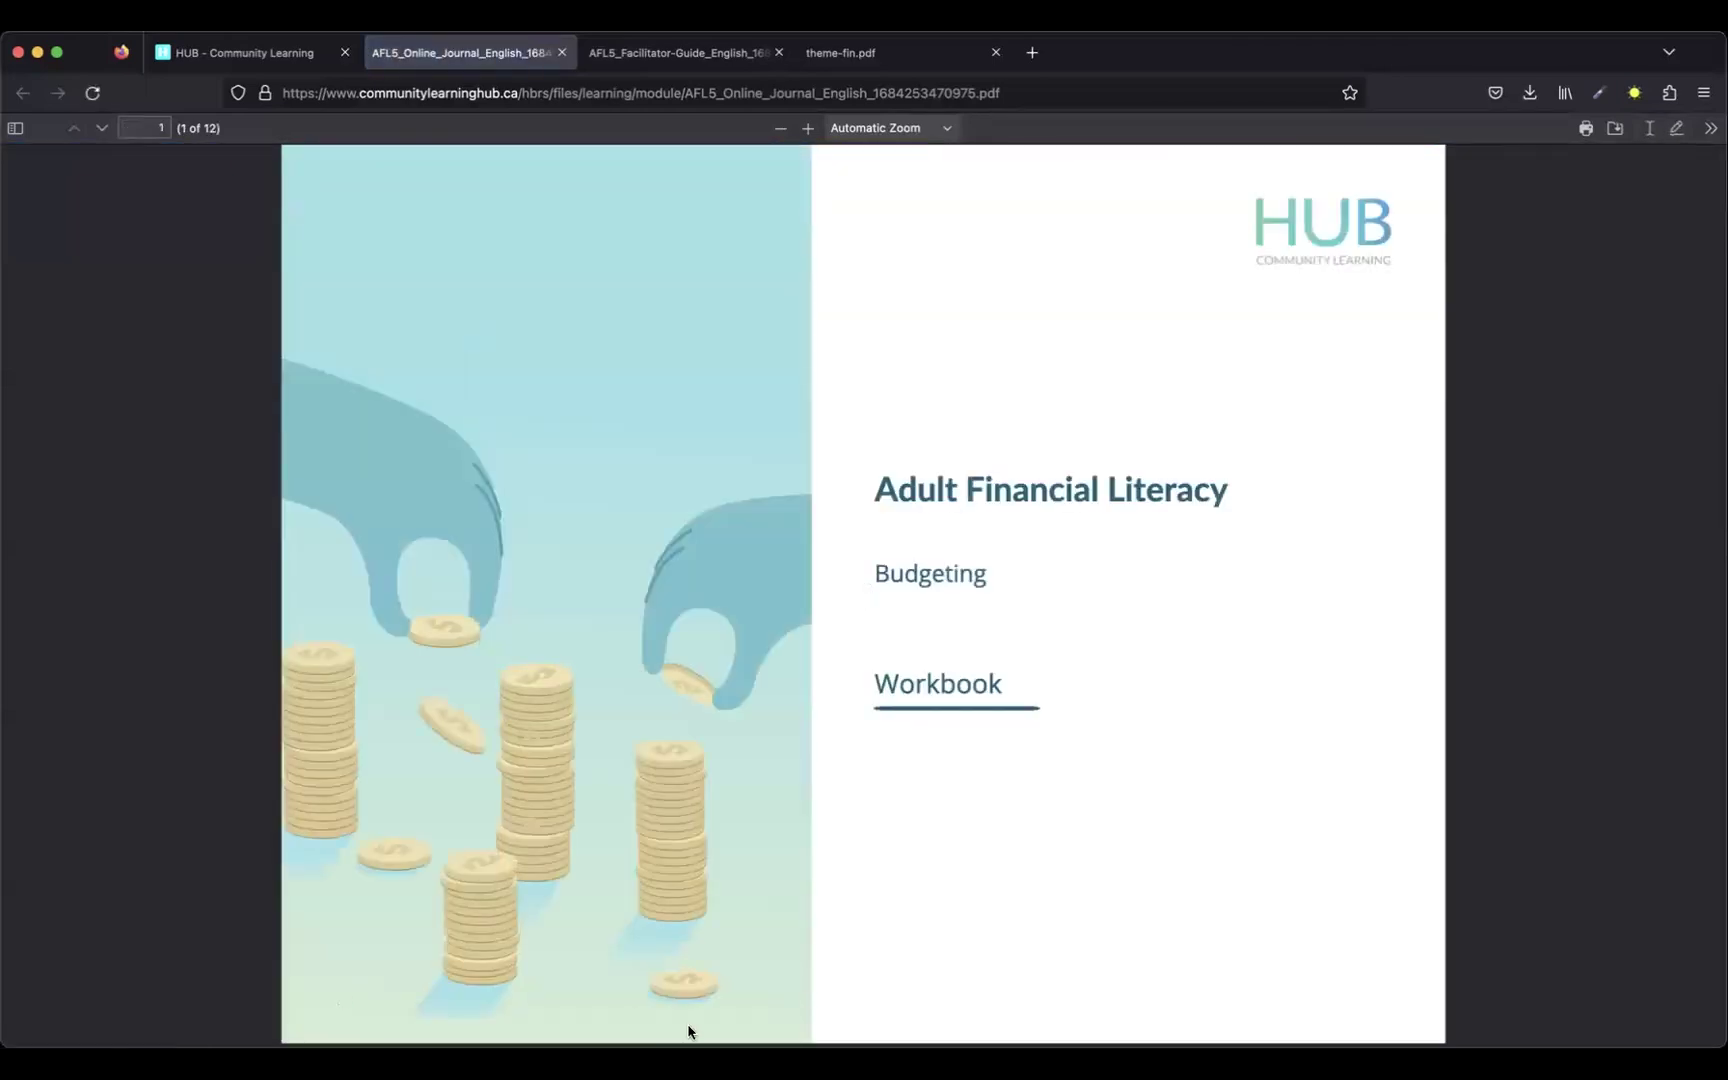
scroll(688, 1032, down, 10)
scroll(688, 1032, down, 5)
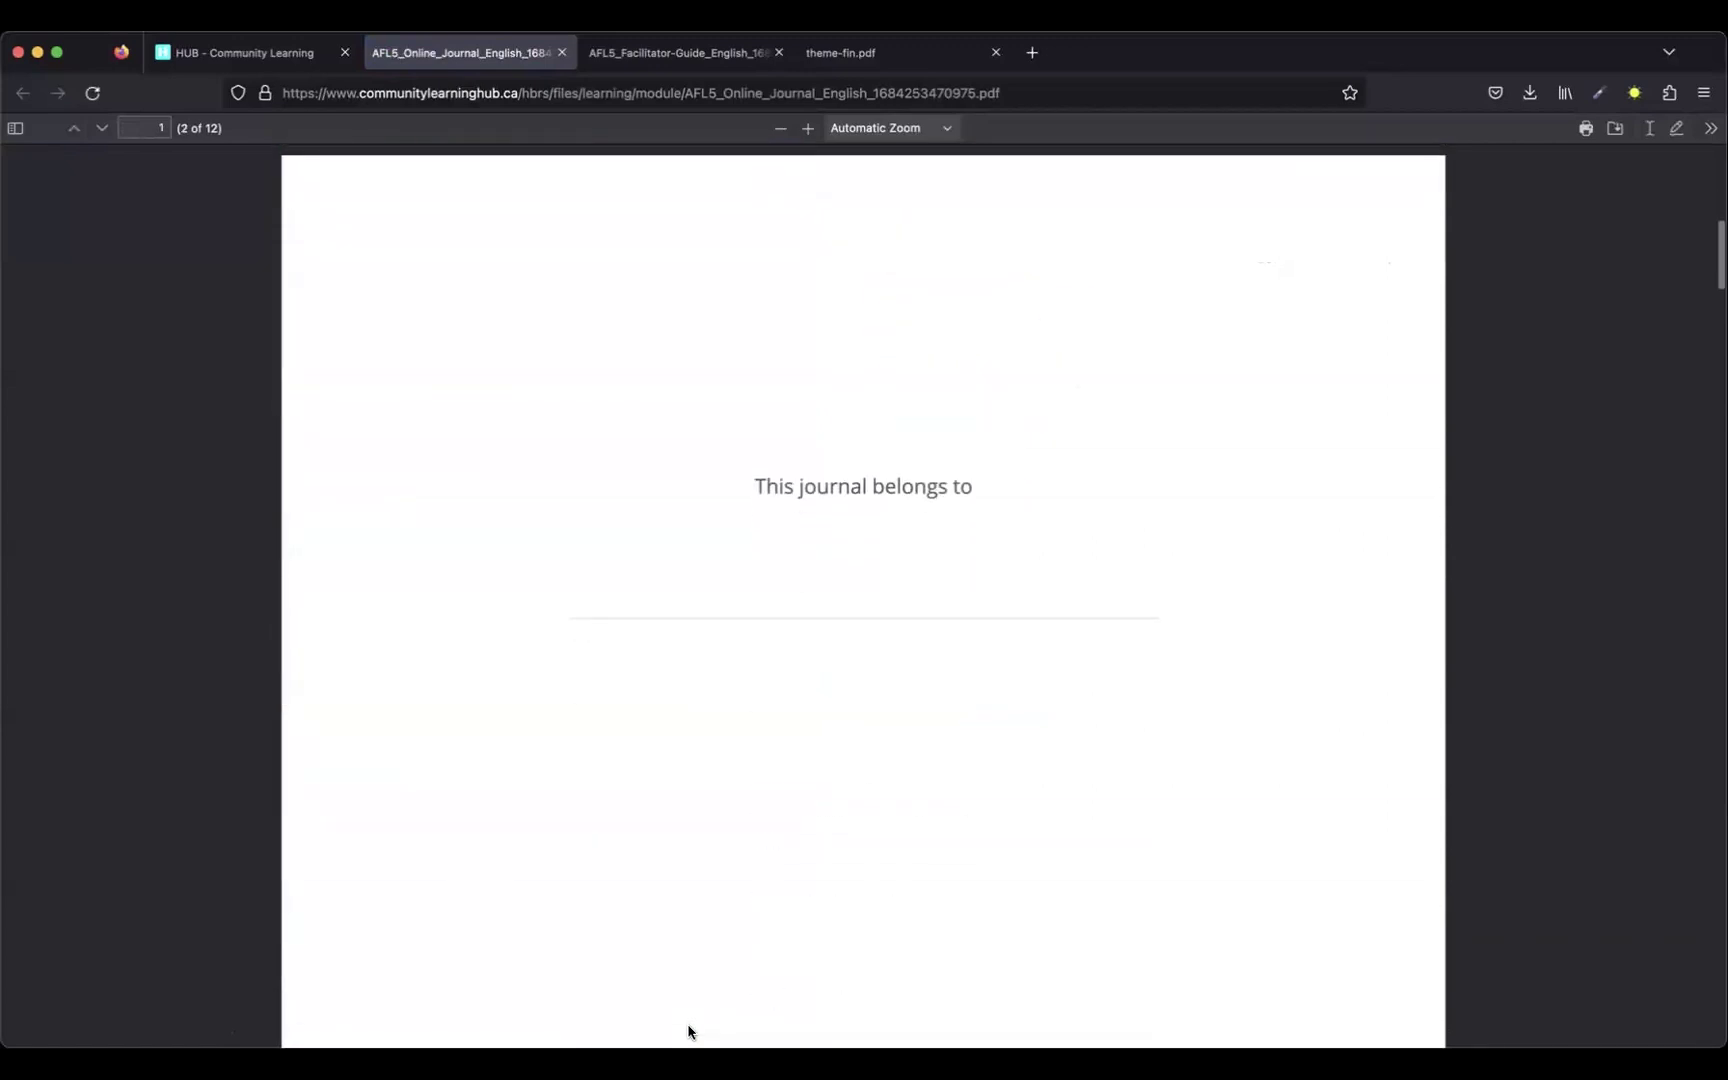
scroll(688, 1032, down, 2)
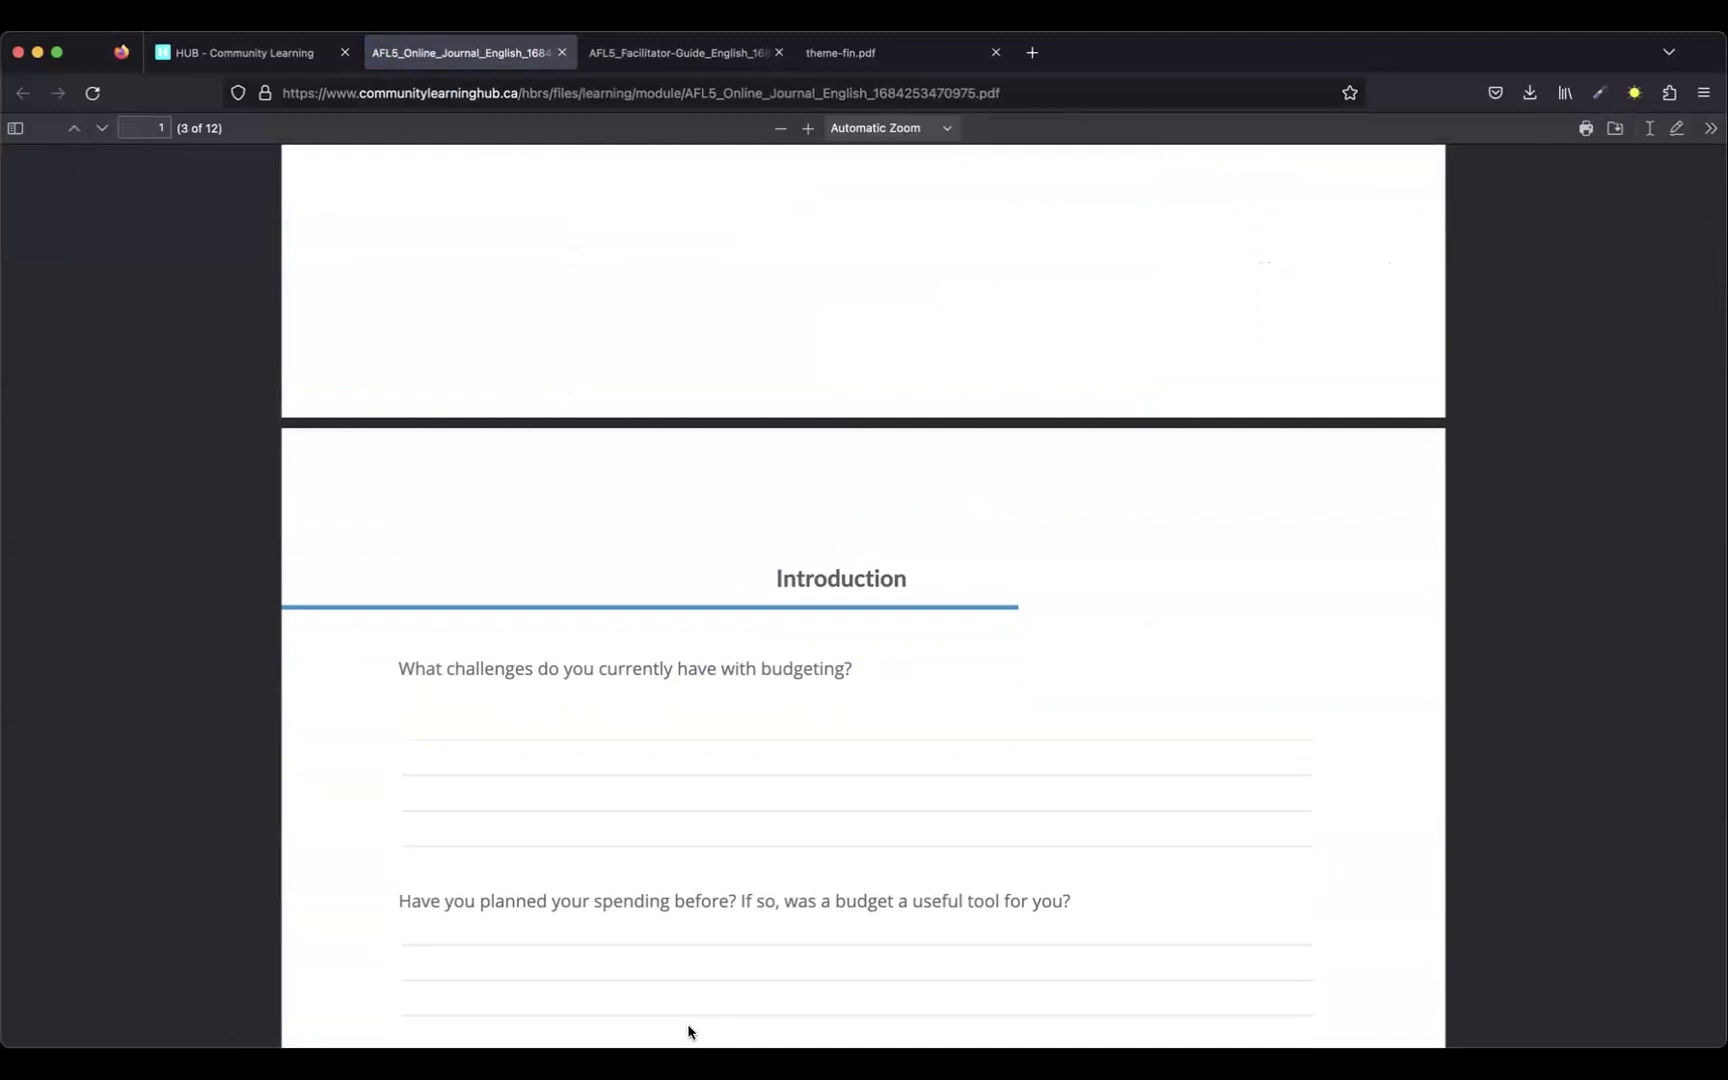
scroll(688, 1032, down, 1)
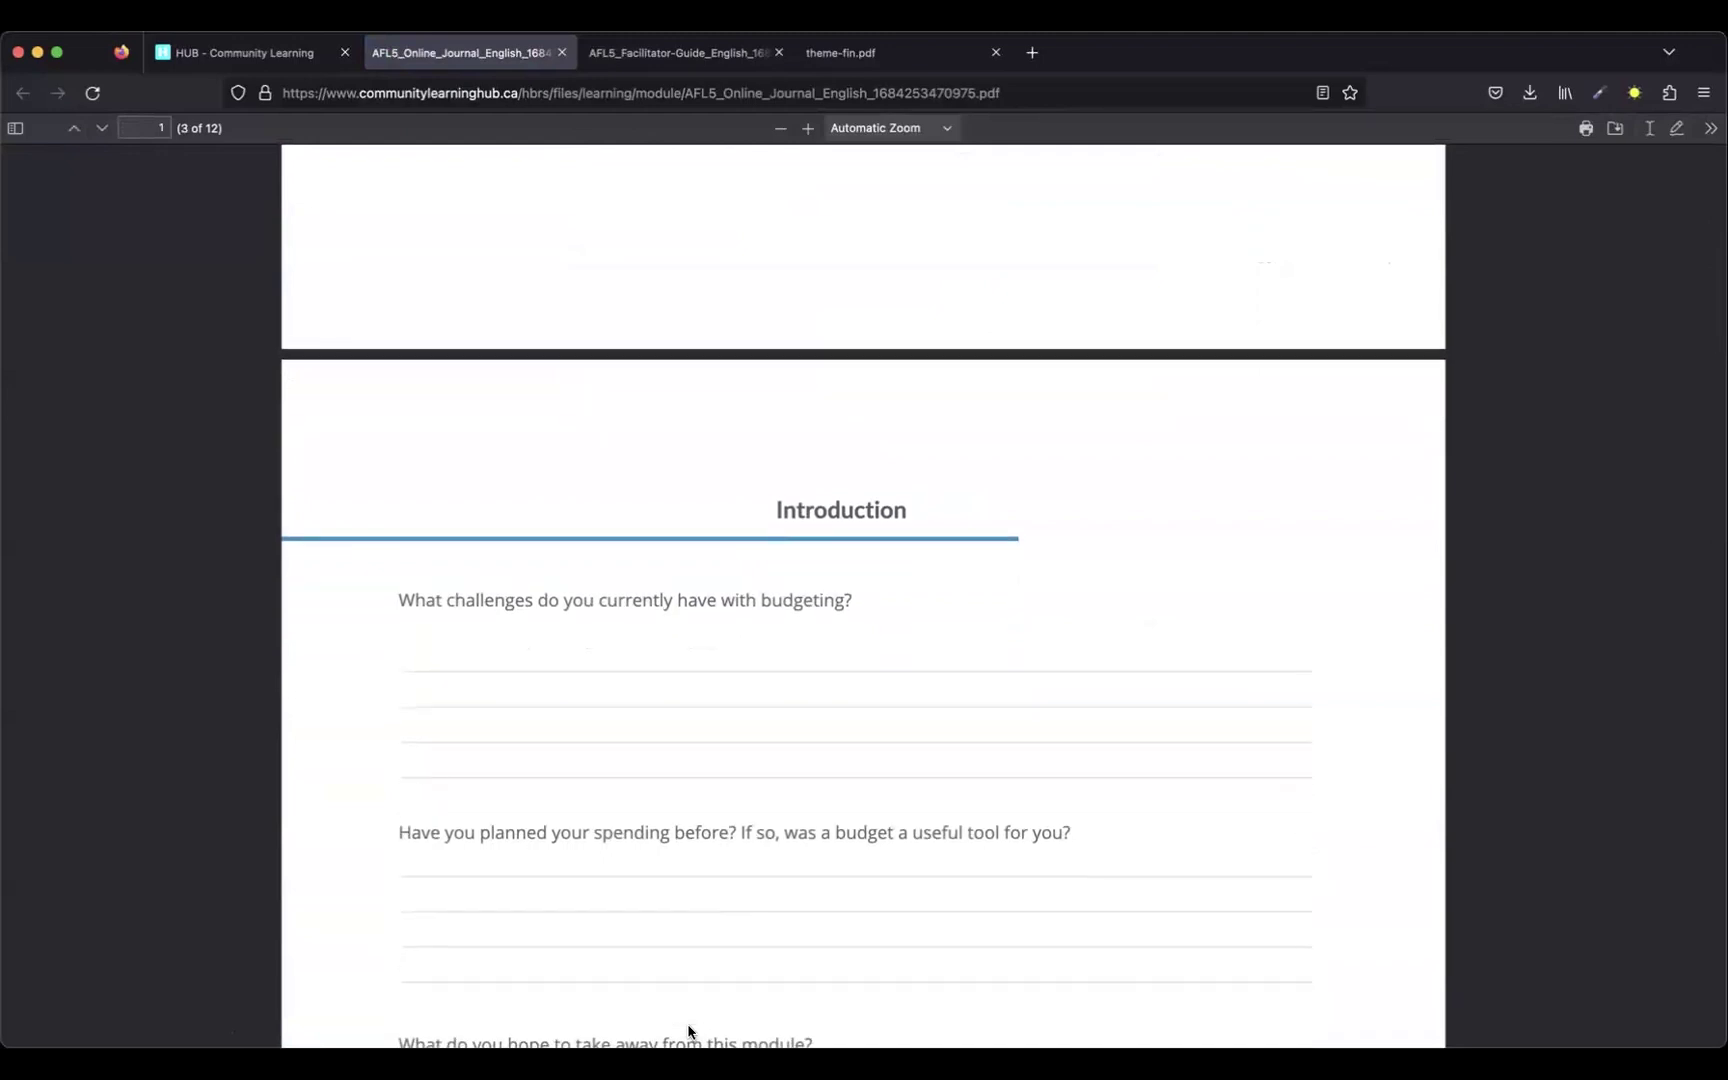
scroll(688, 1032, down, 3)
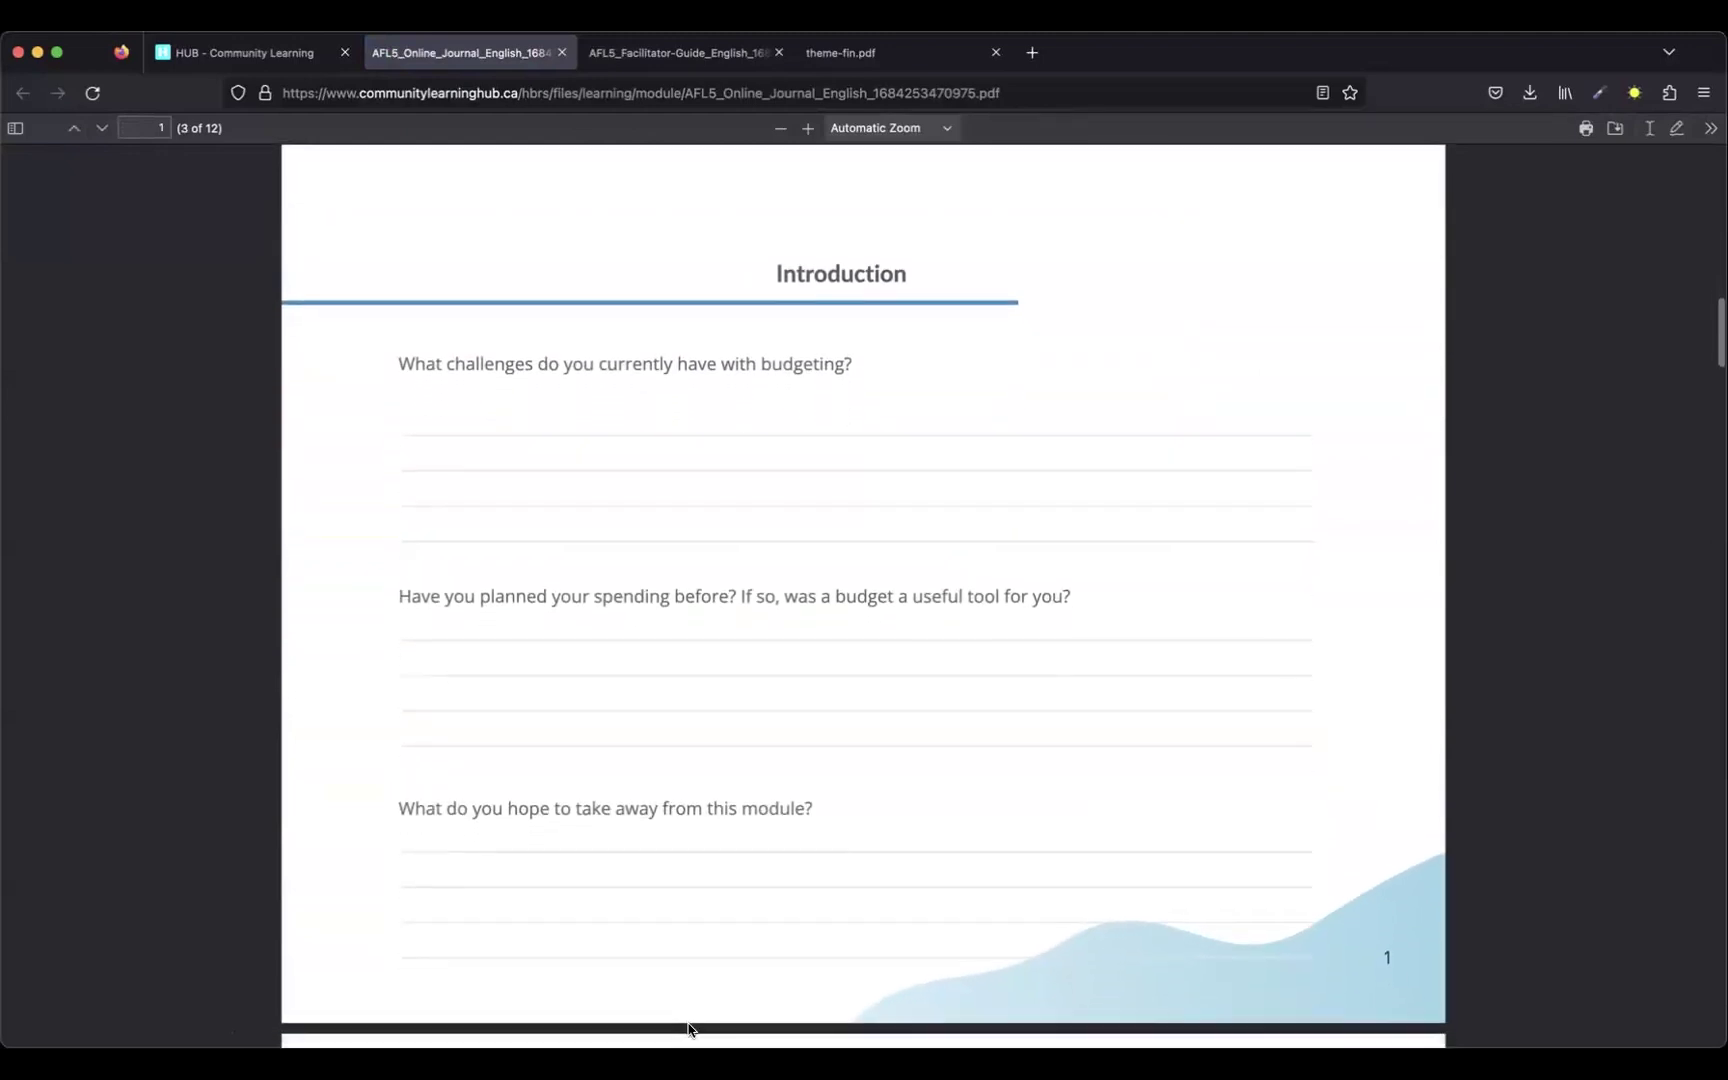
Scroll the journal to the Resources pages, reaching page 8 of 12
scroll(688, 1032, down, 1)
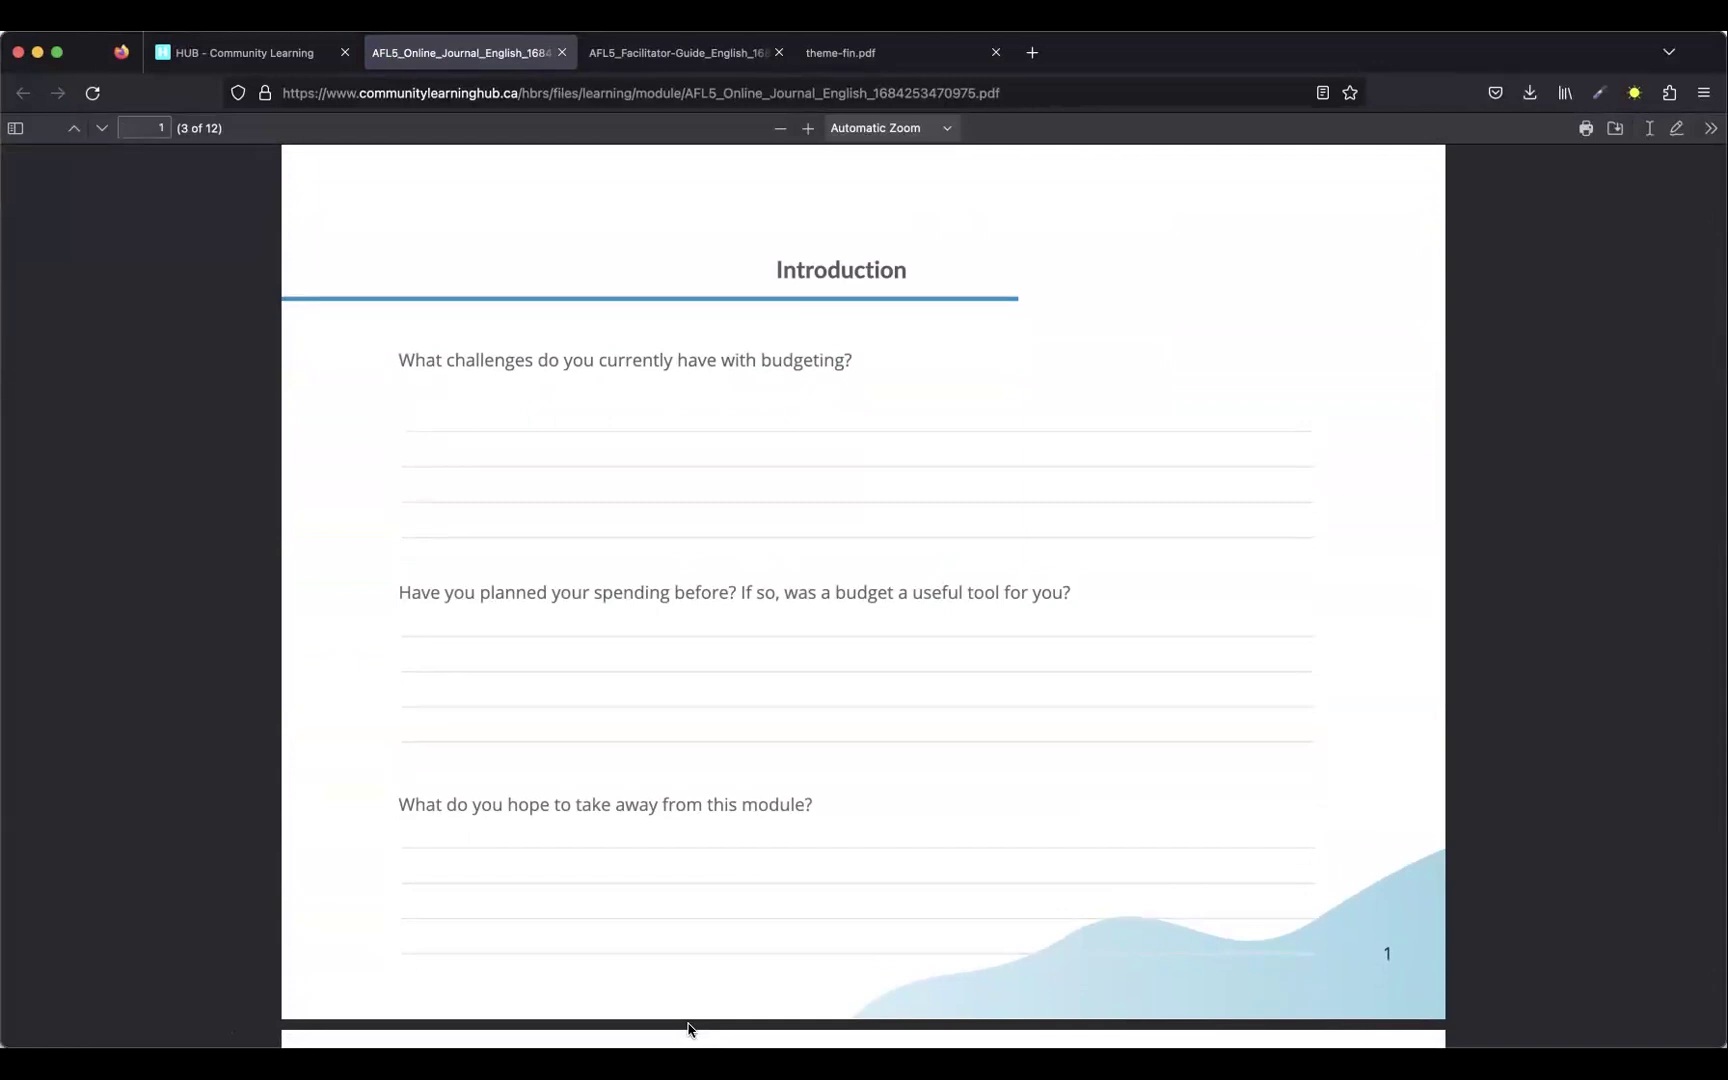
scroll(688, 1030, down, 10)
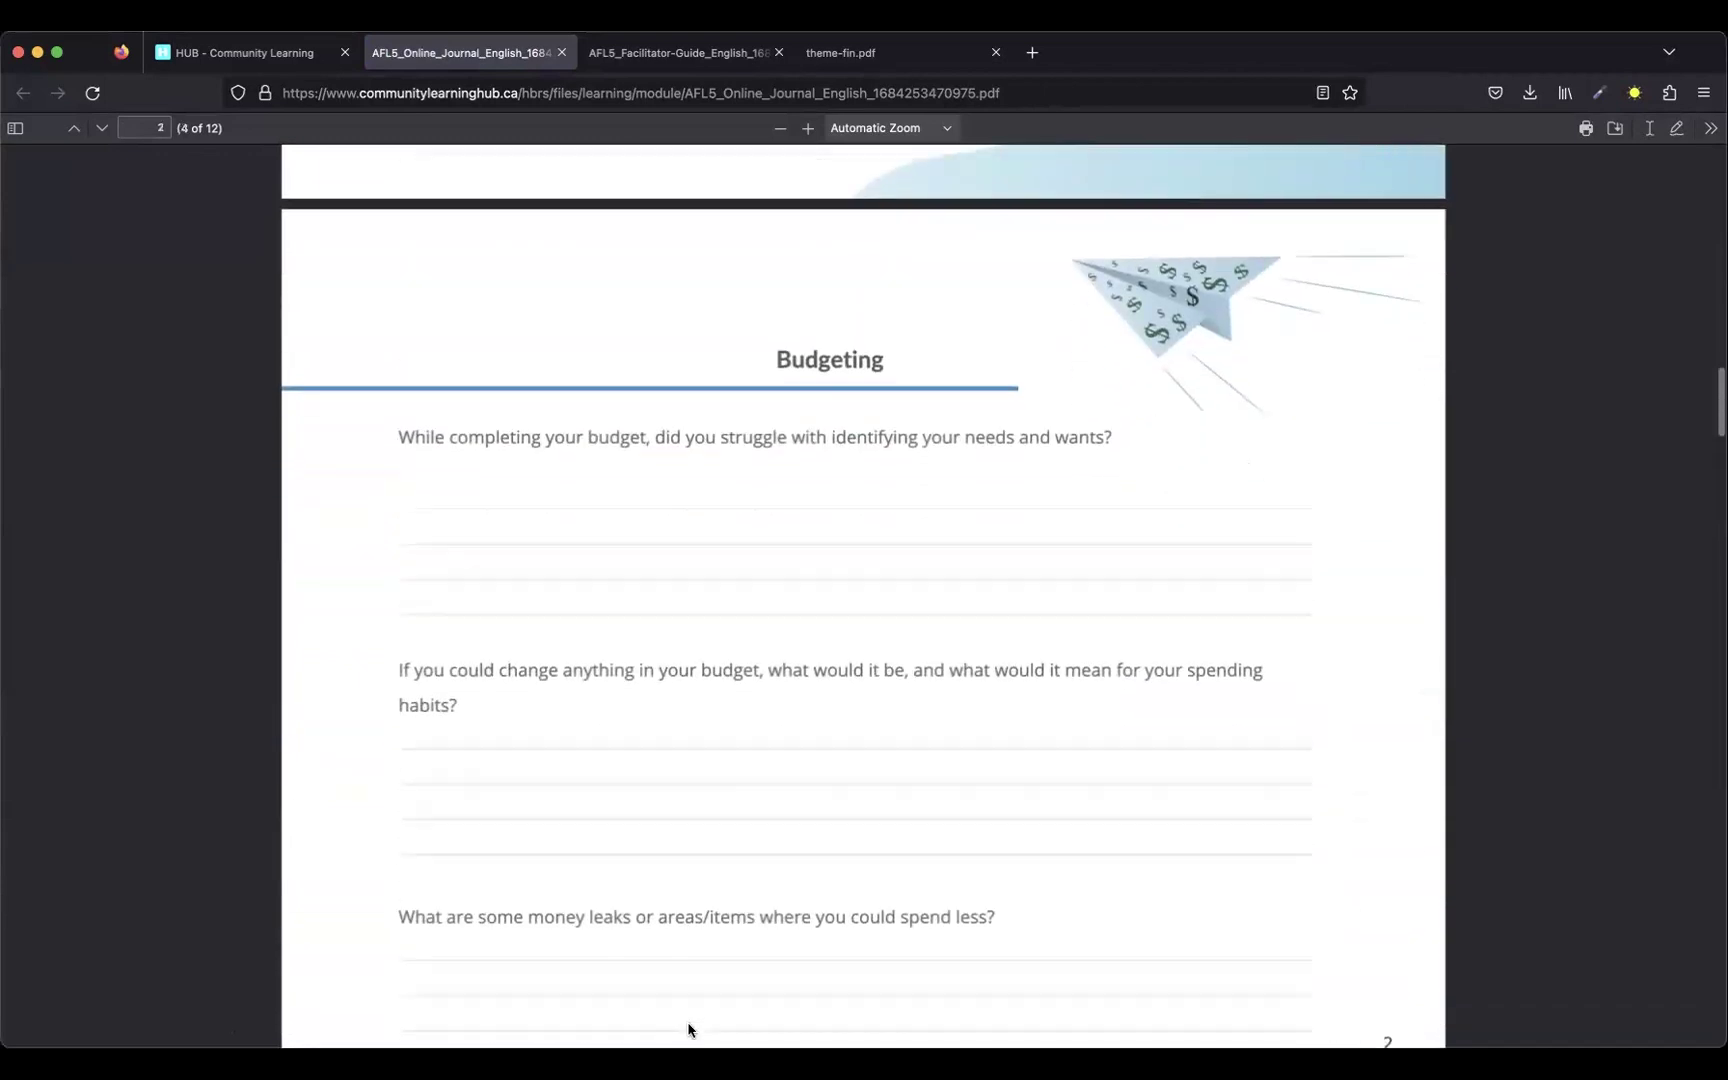
scroll(688, 1030, down, 10)
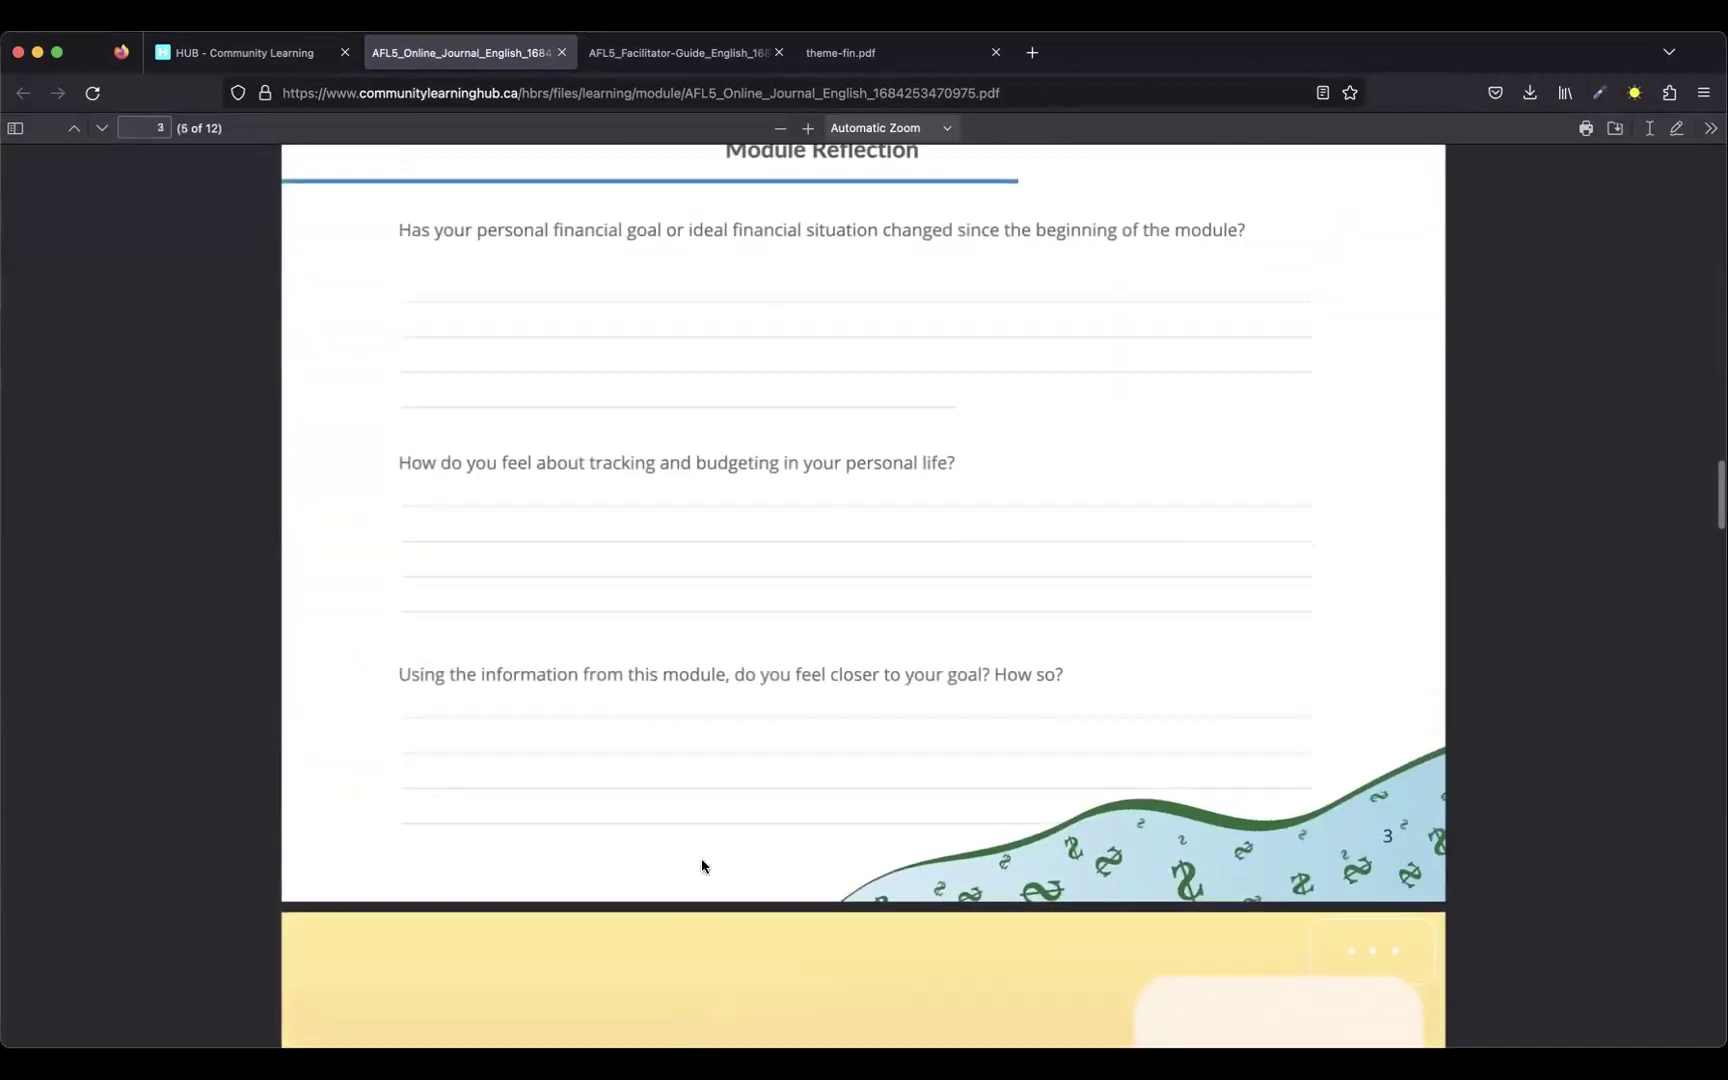
scroll(701, 866, down, 10)
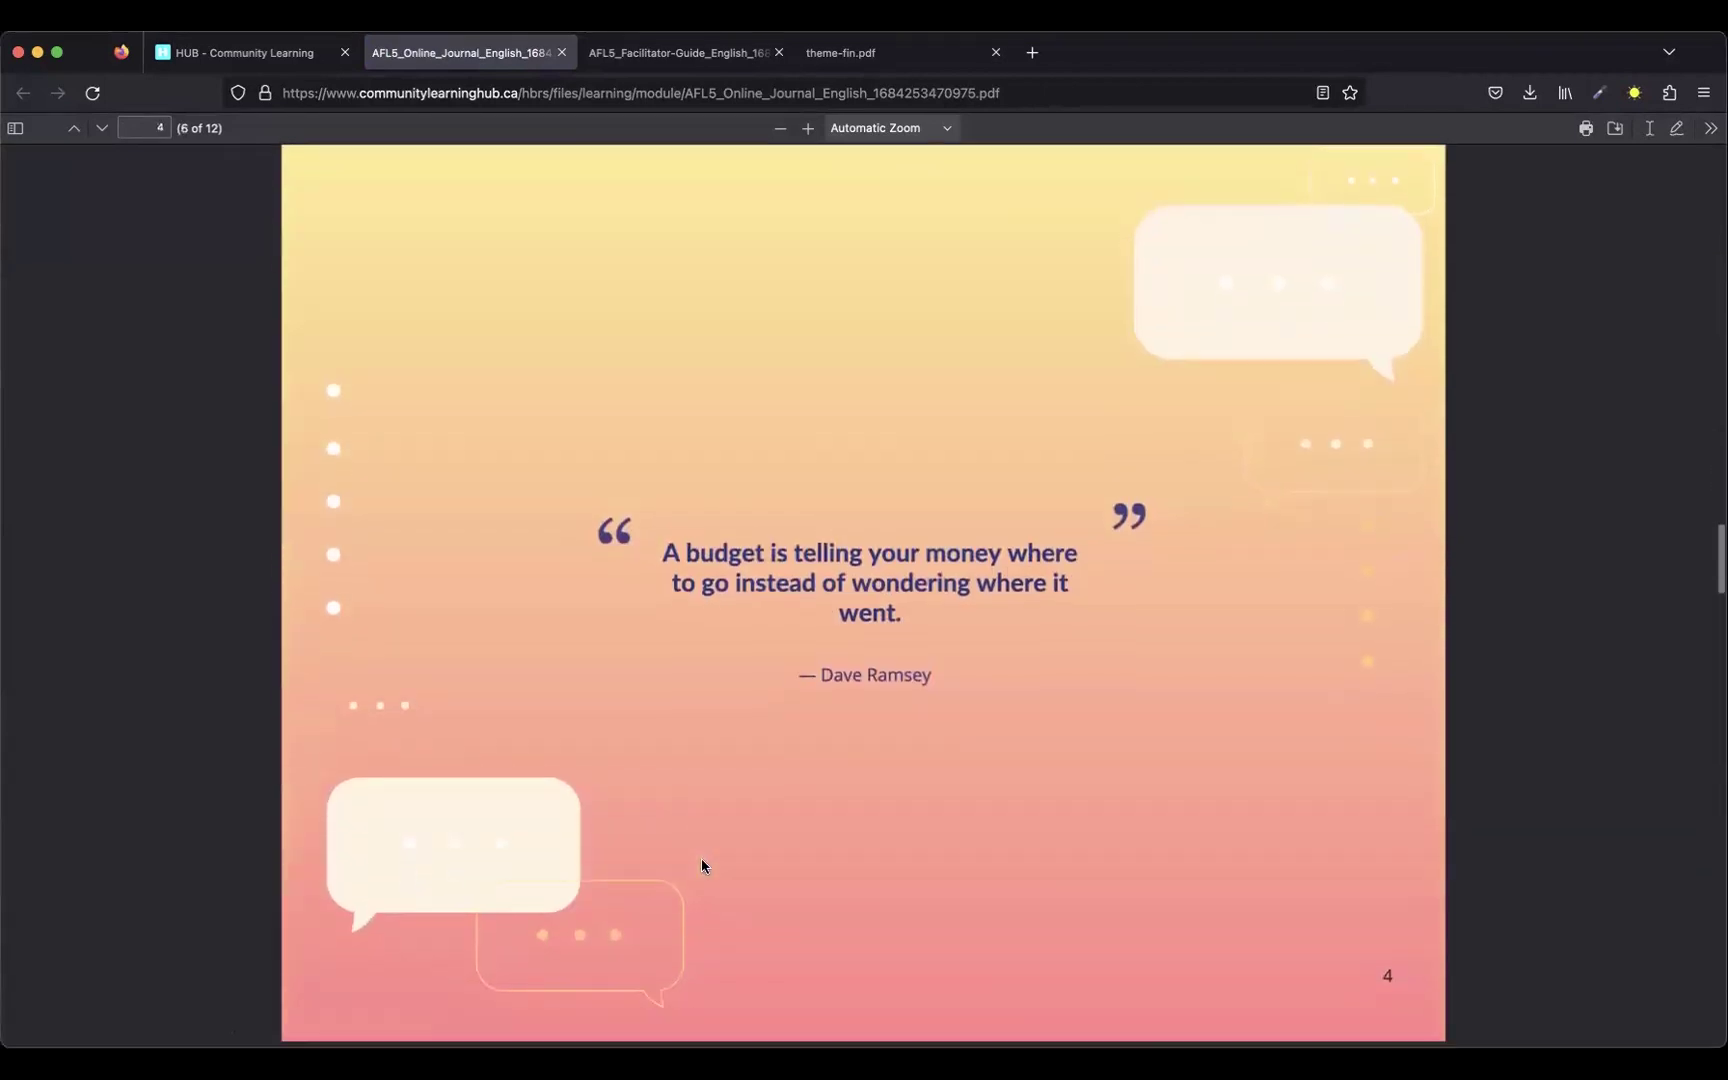
scroll(701, 866, down, 8)
scroll(701, 866, down, 4)
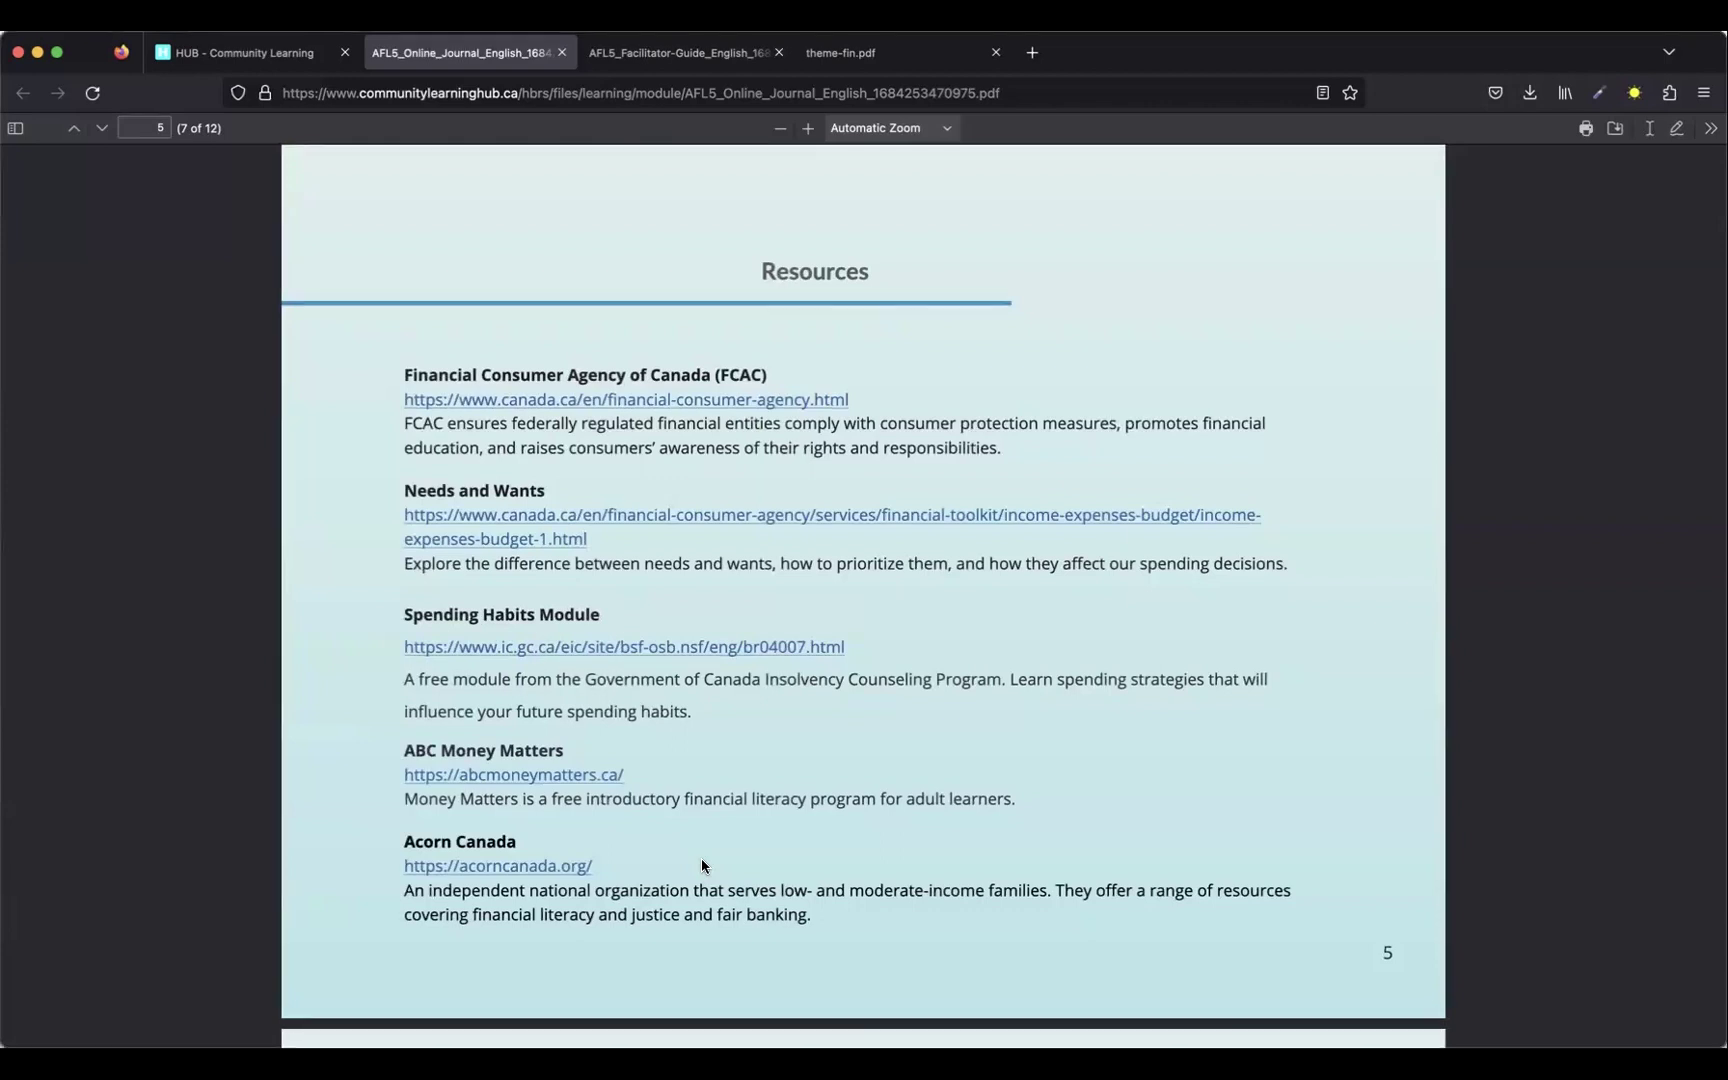
scroll(701, 866, down, 10)
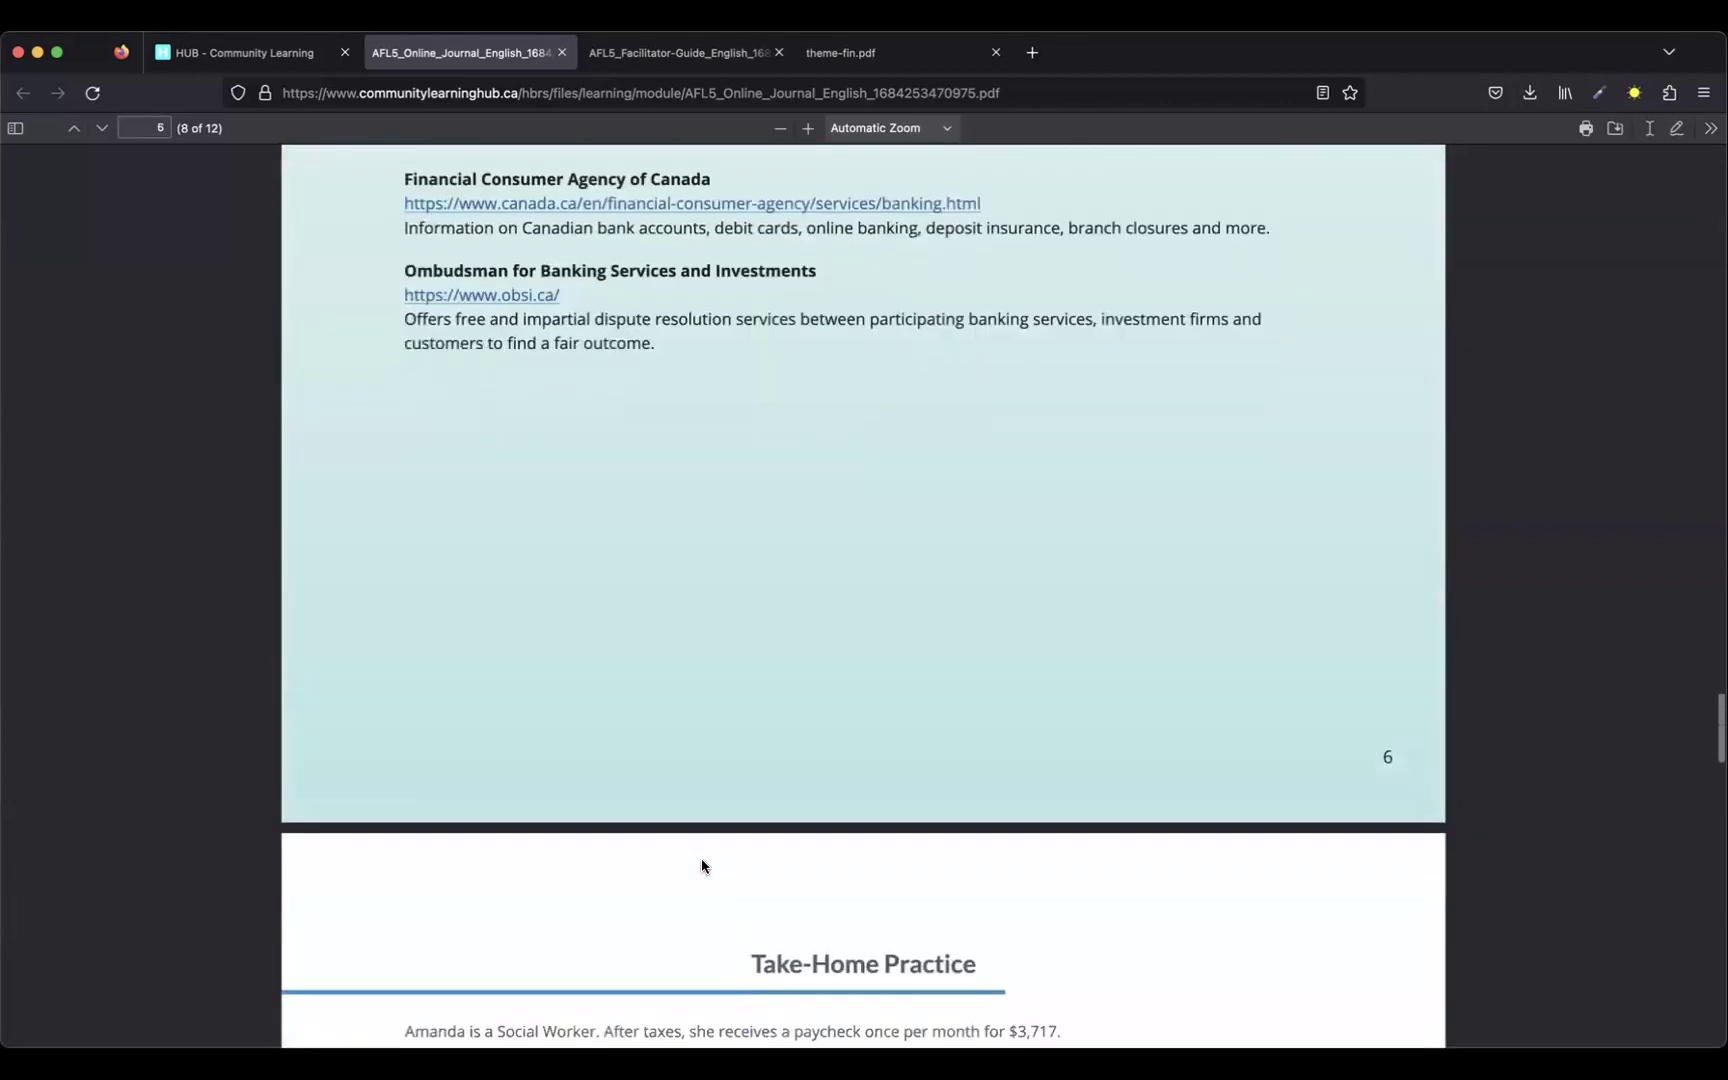
Scroll the journal through the Take-Home Practice and Notes pages
scroll(702, 859, down, 5)
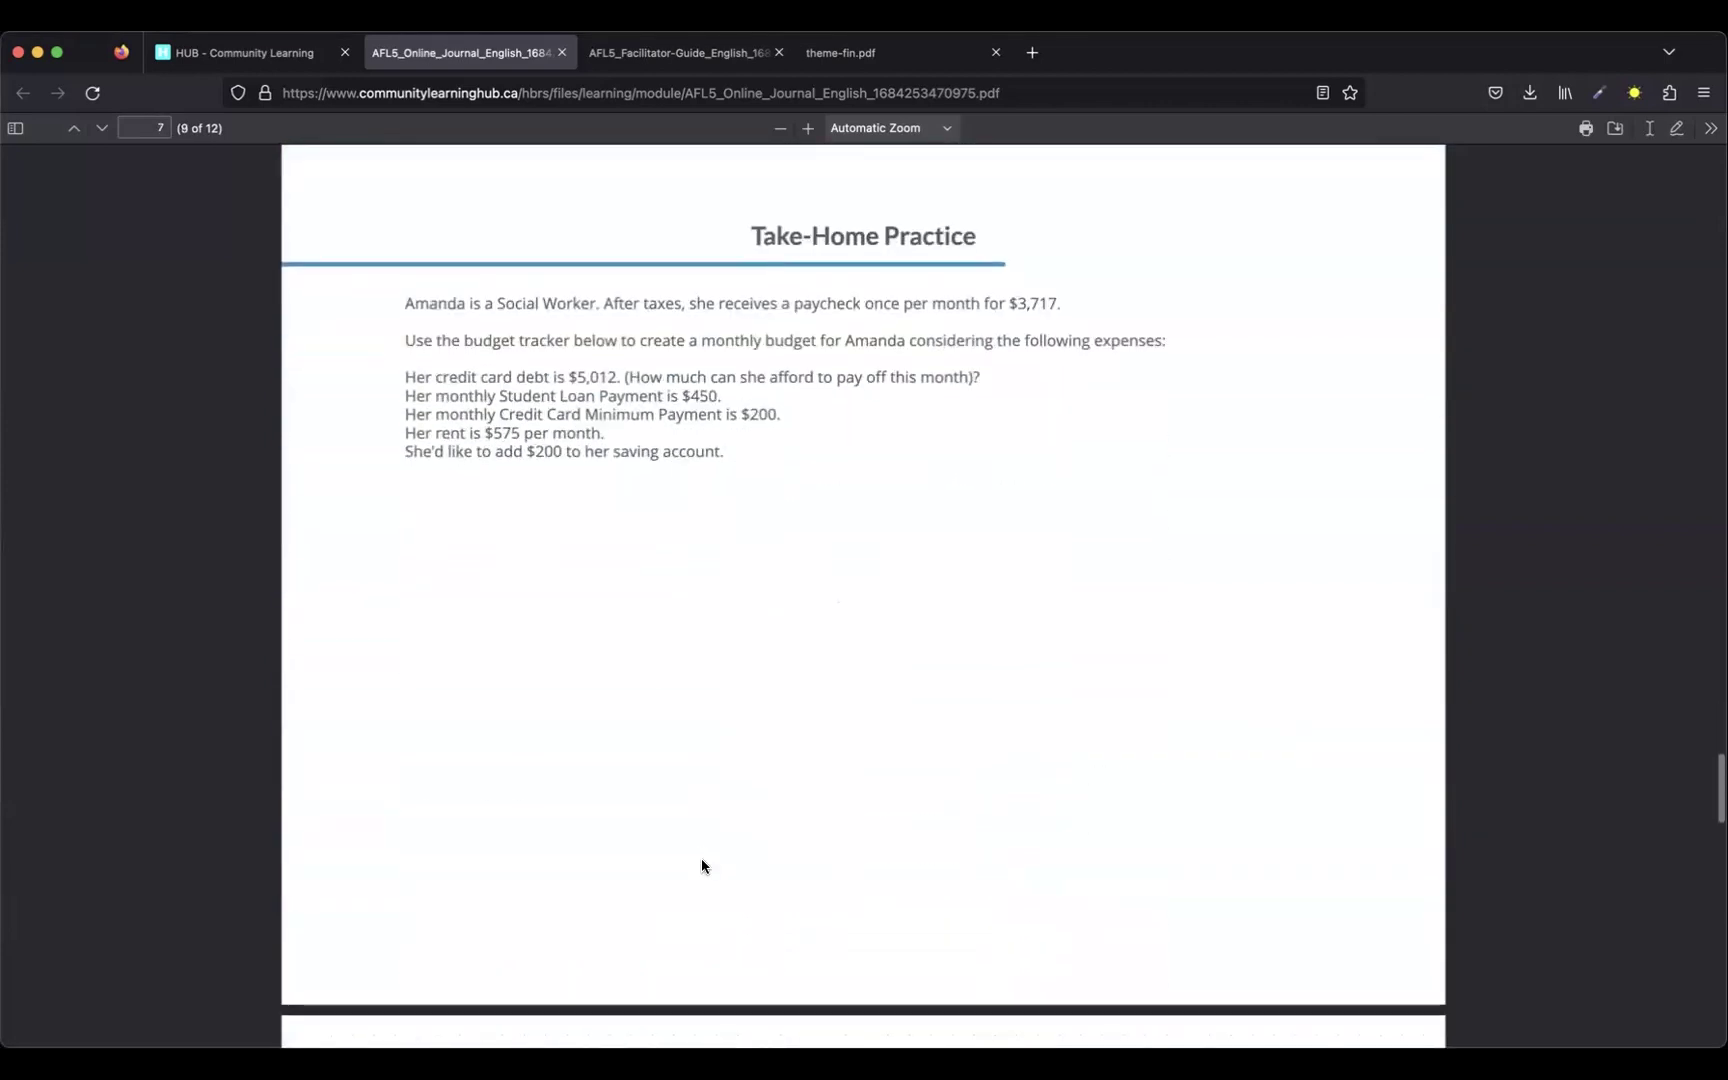
scroll(701, 859, down, 5)
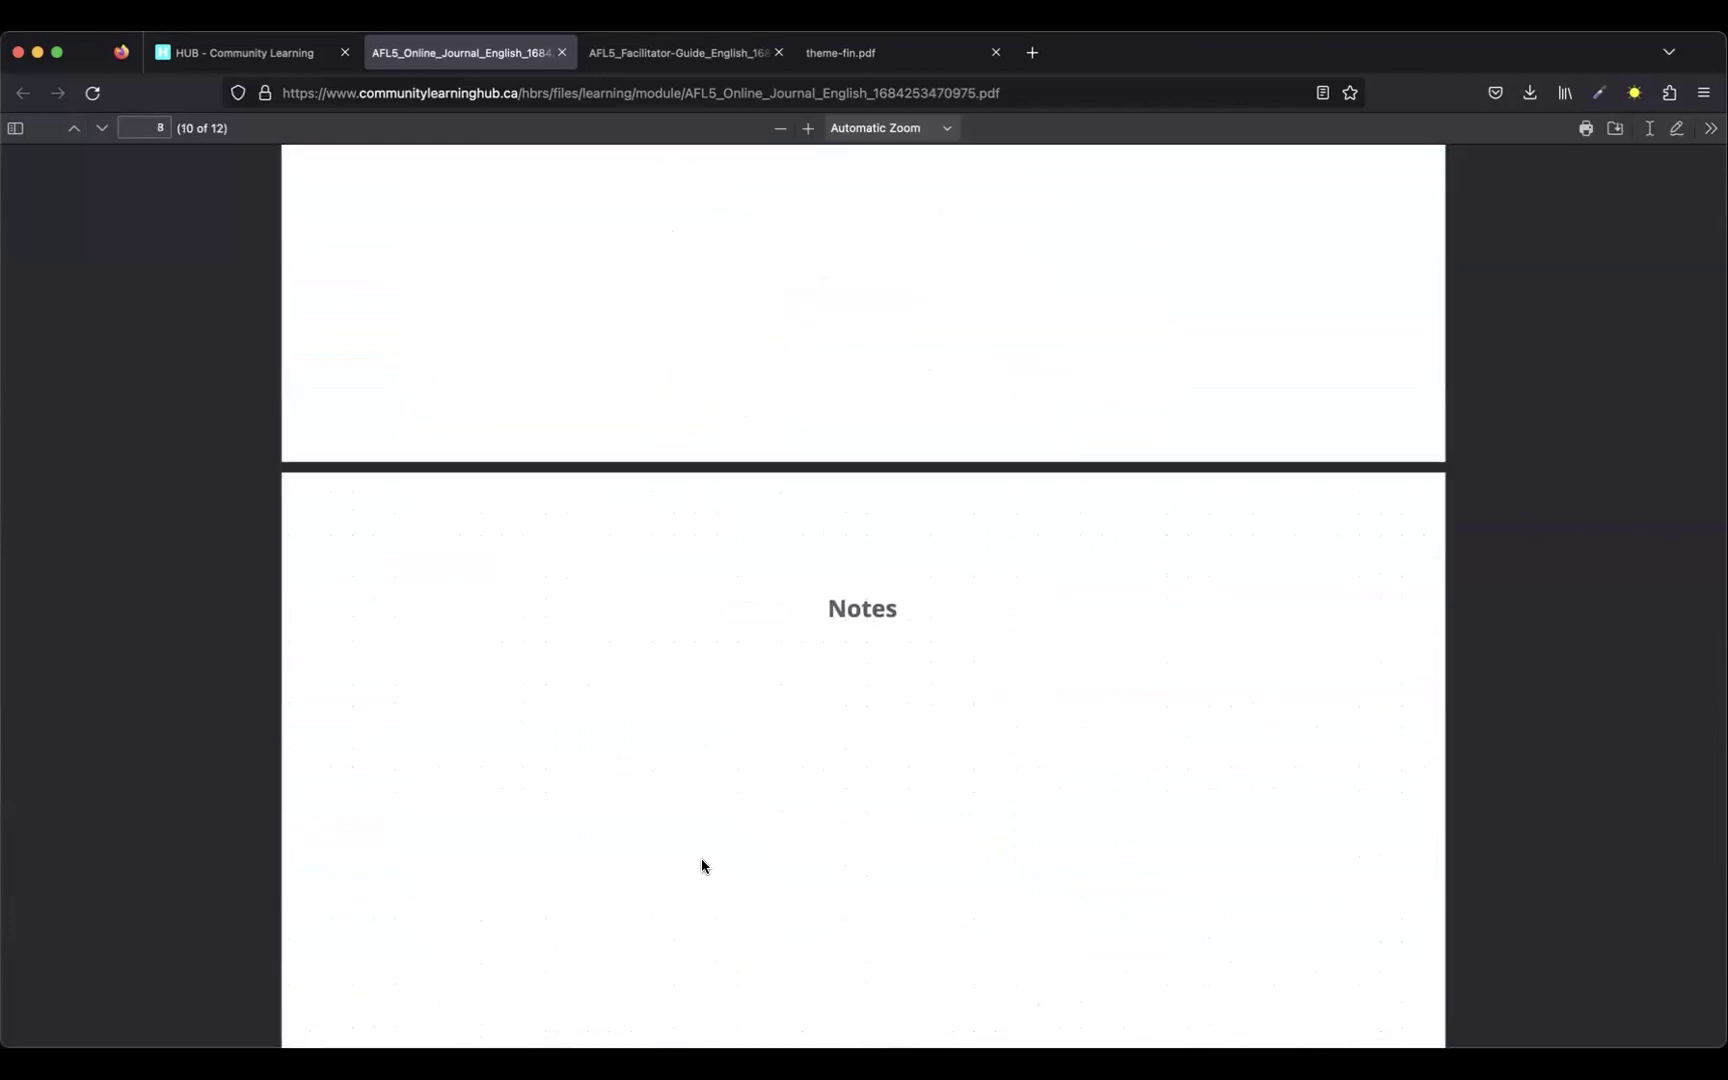
scroll(701, 866, down, 3)
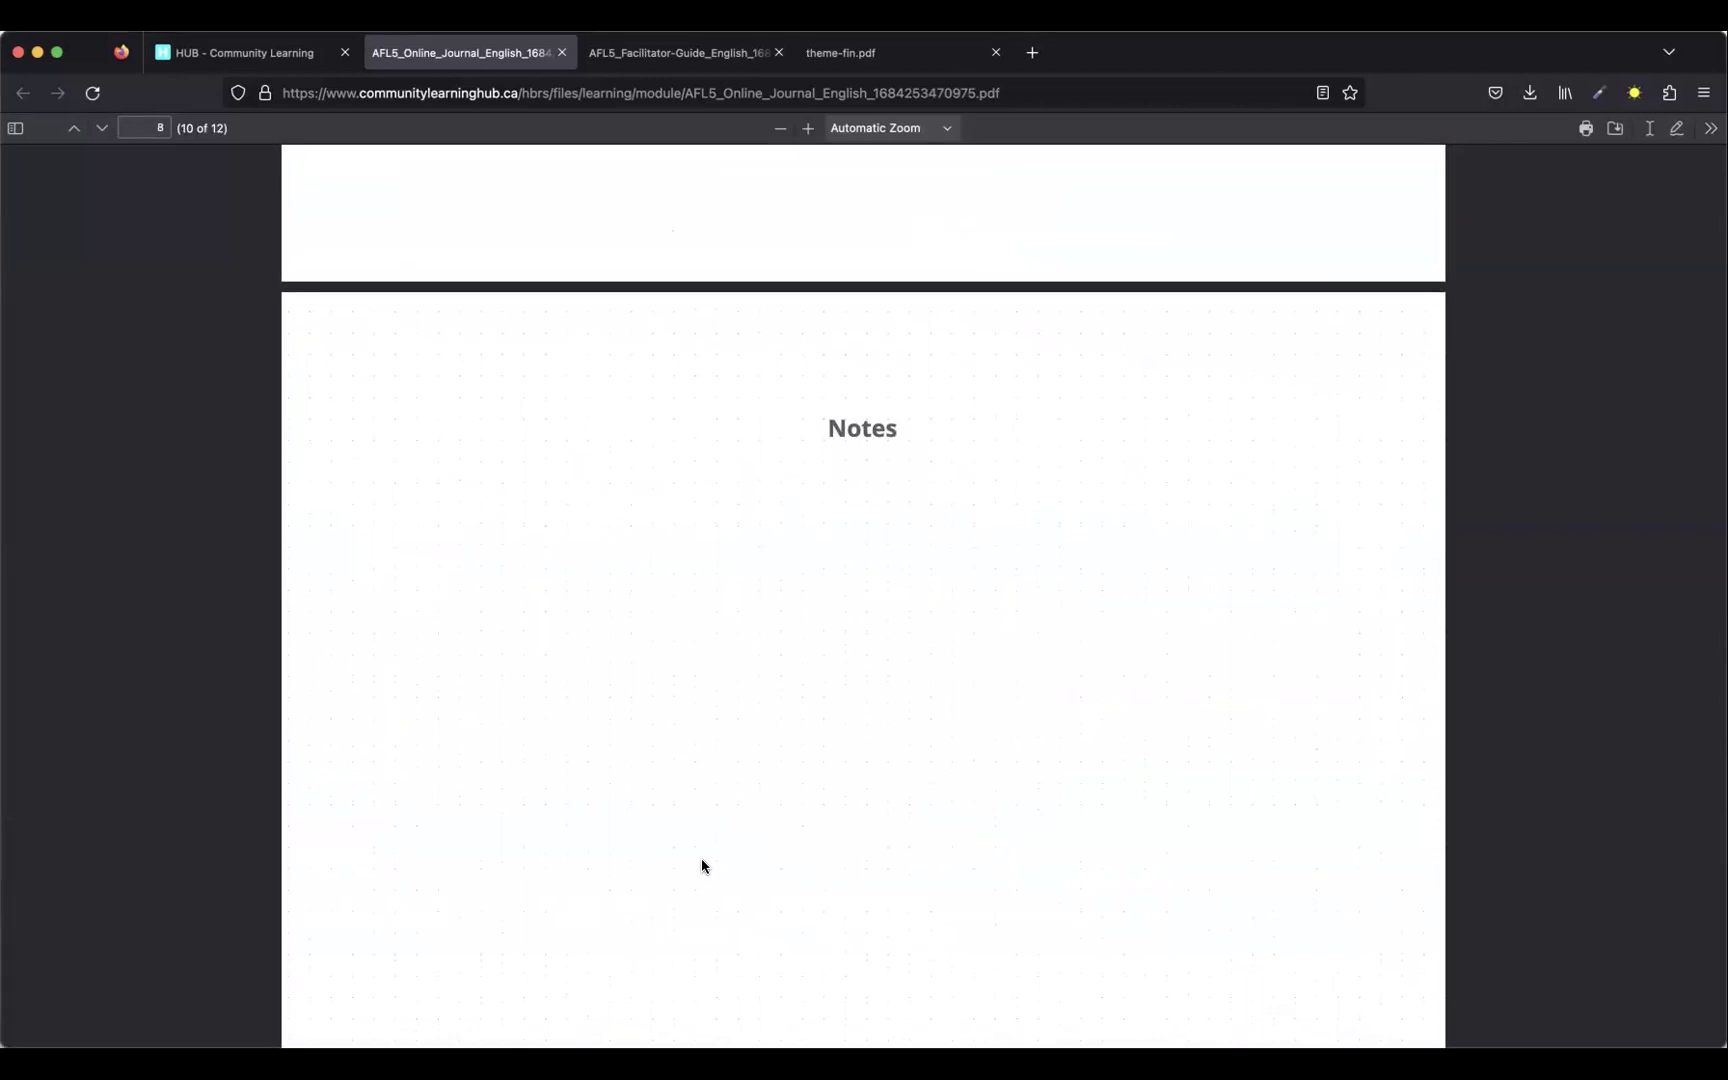
scroll(701, 866, down, 3)
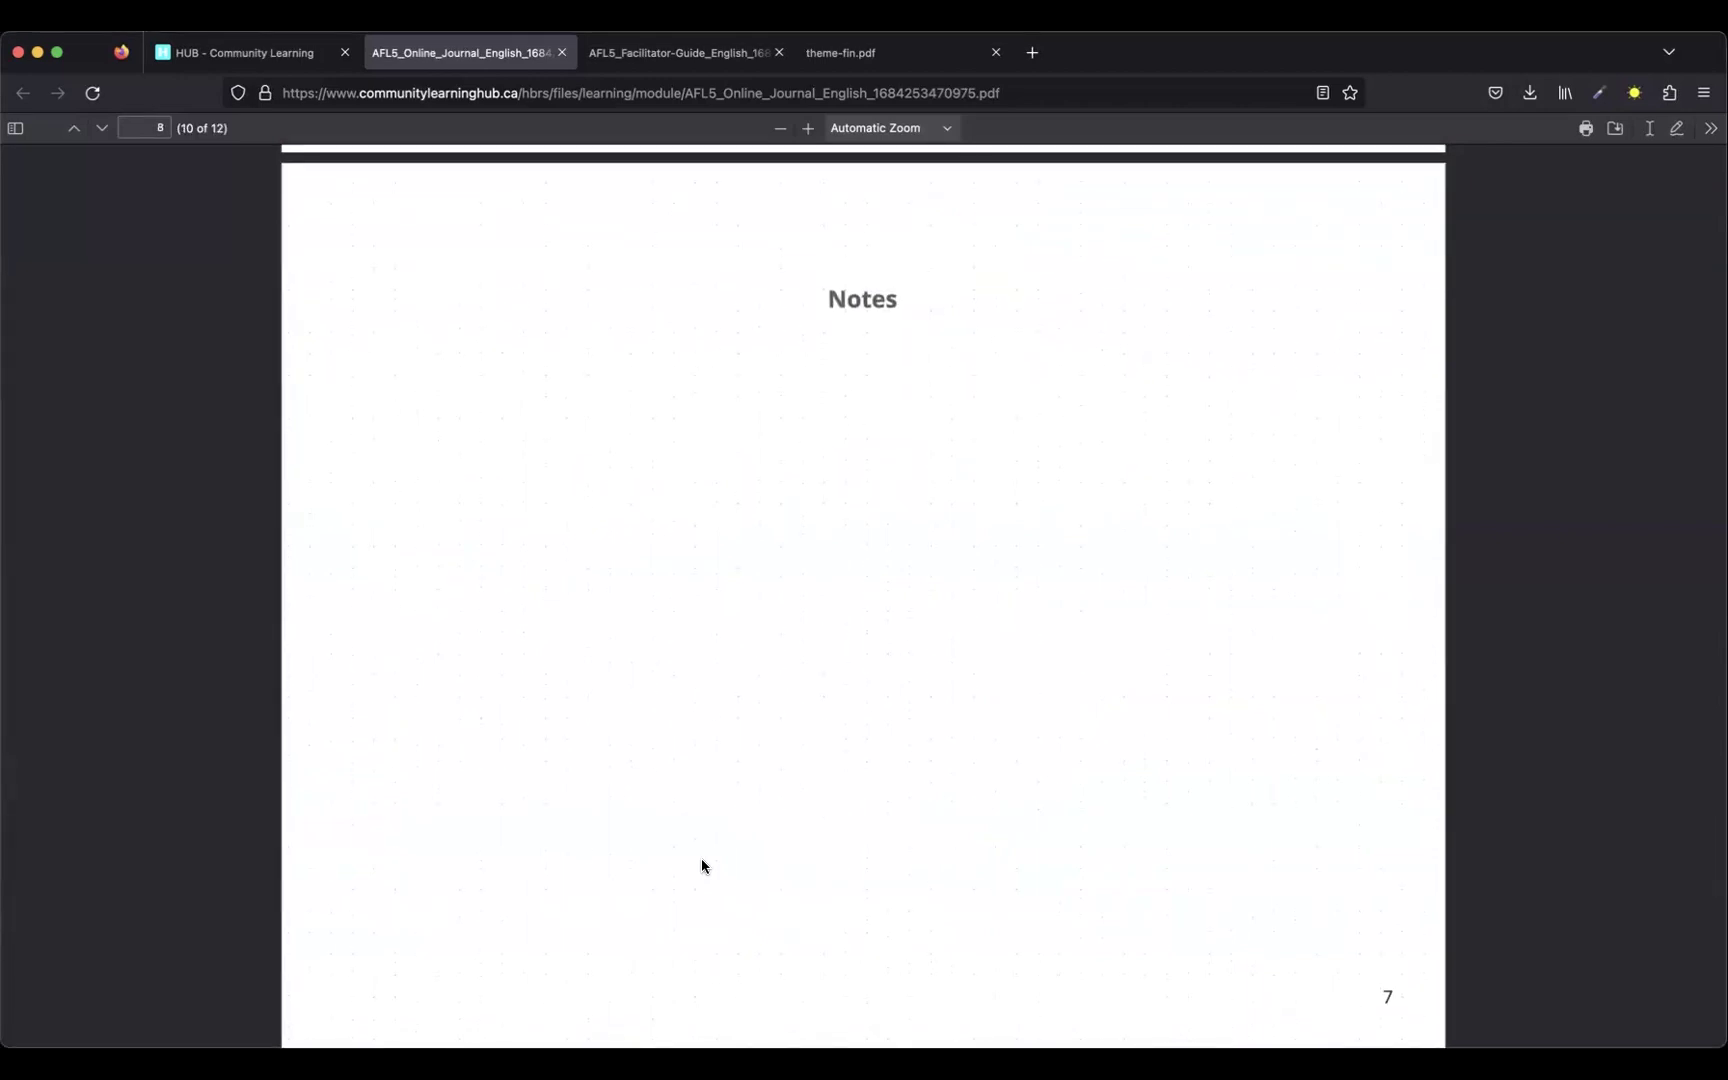
scroll(701, 866, down, 2)
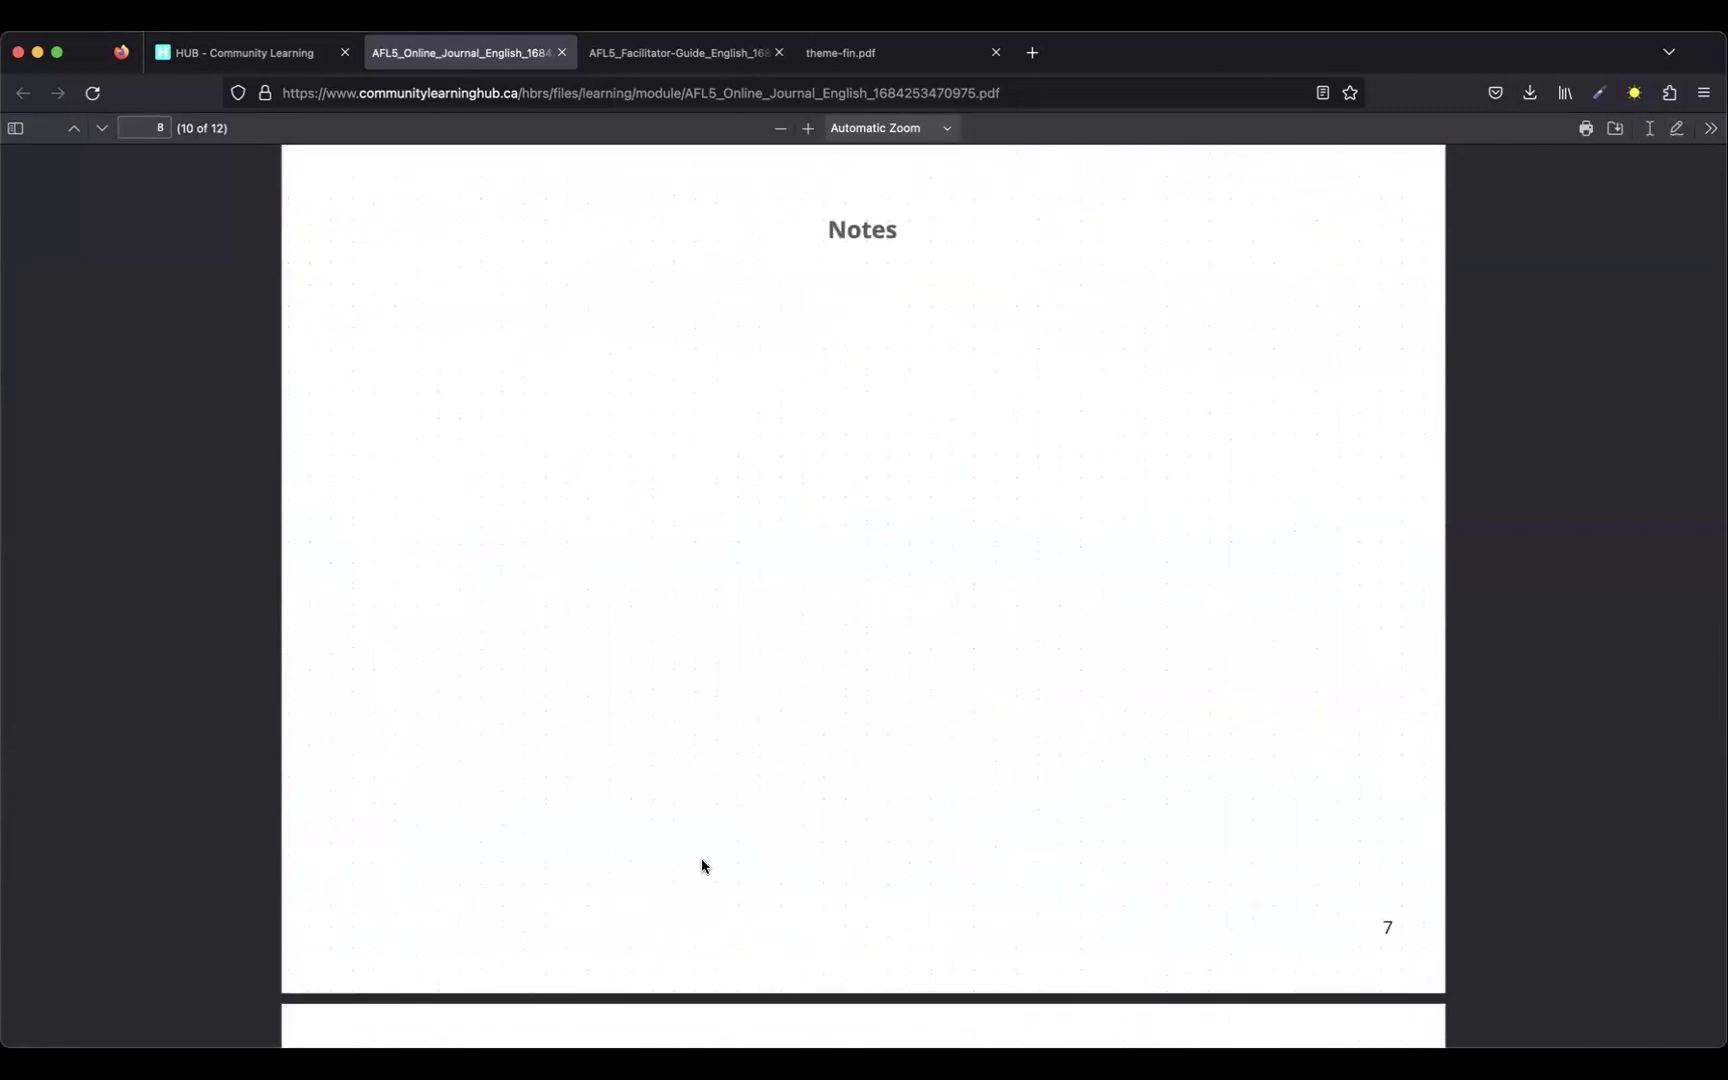
scroll(702, 862, up, 1)
scroll(702, 866, up, 2)
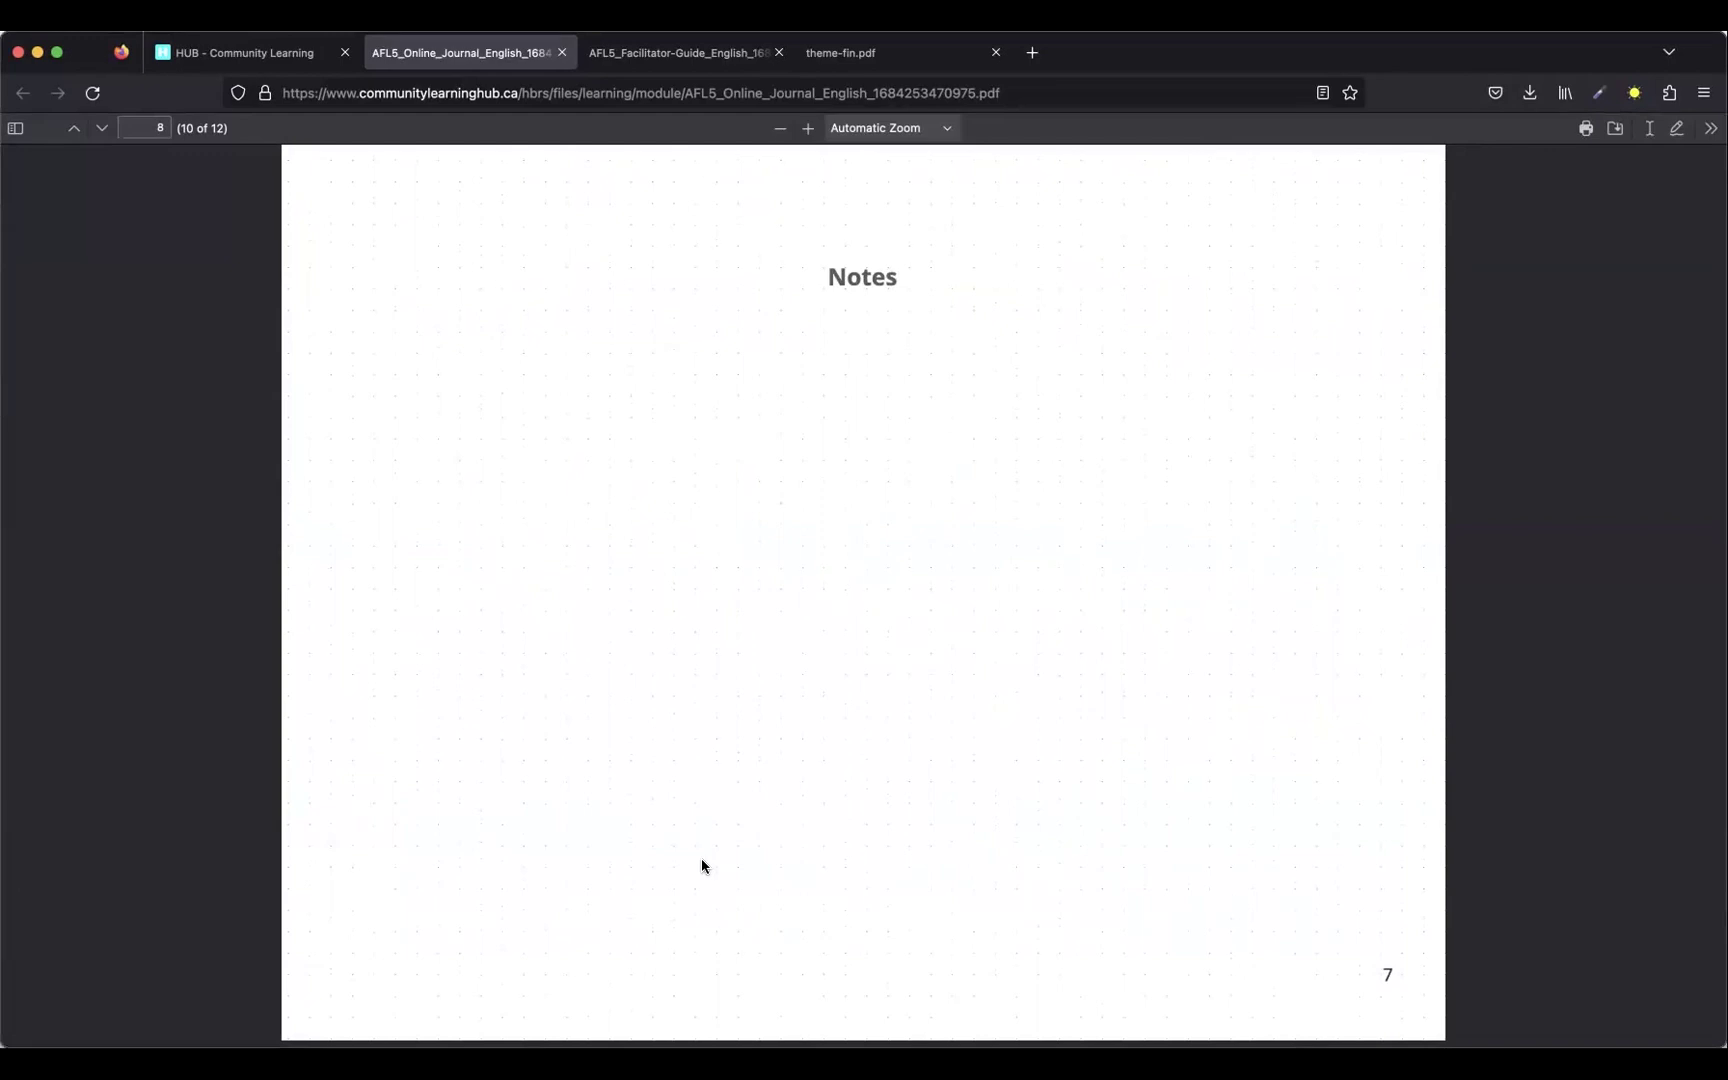
Continue past the Colour Jam mandala page to the HUB back cover, page 12
scroll(701, 860, down, 4)
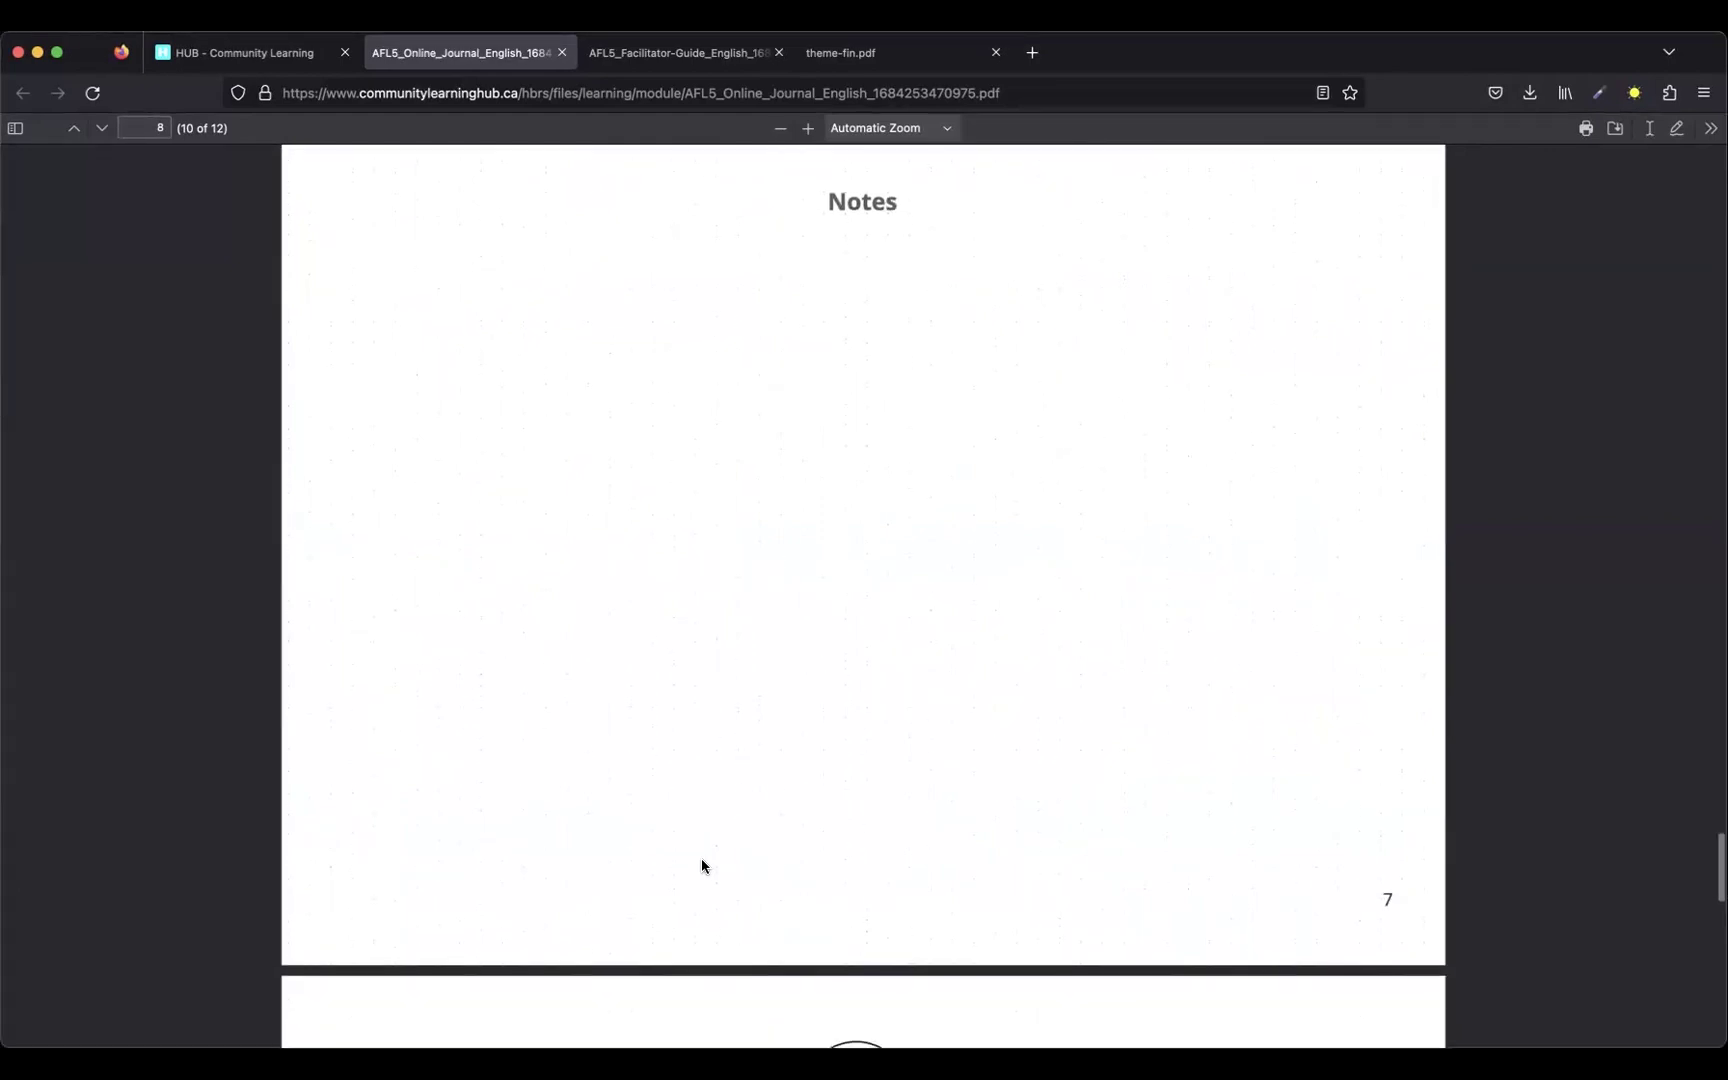
scroll(701, 866, down, 15)
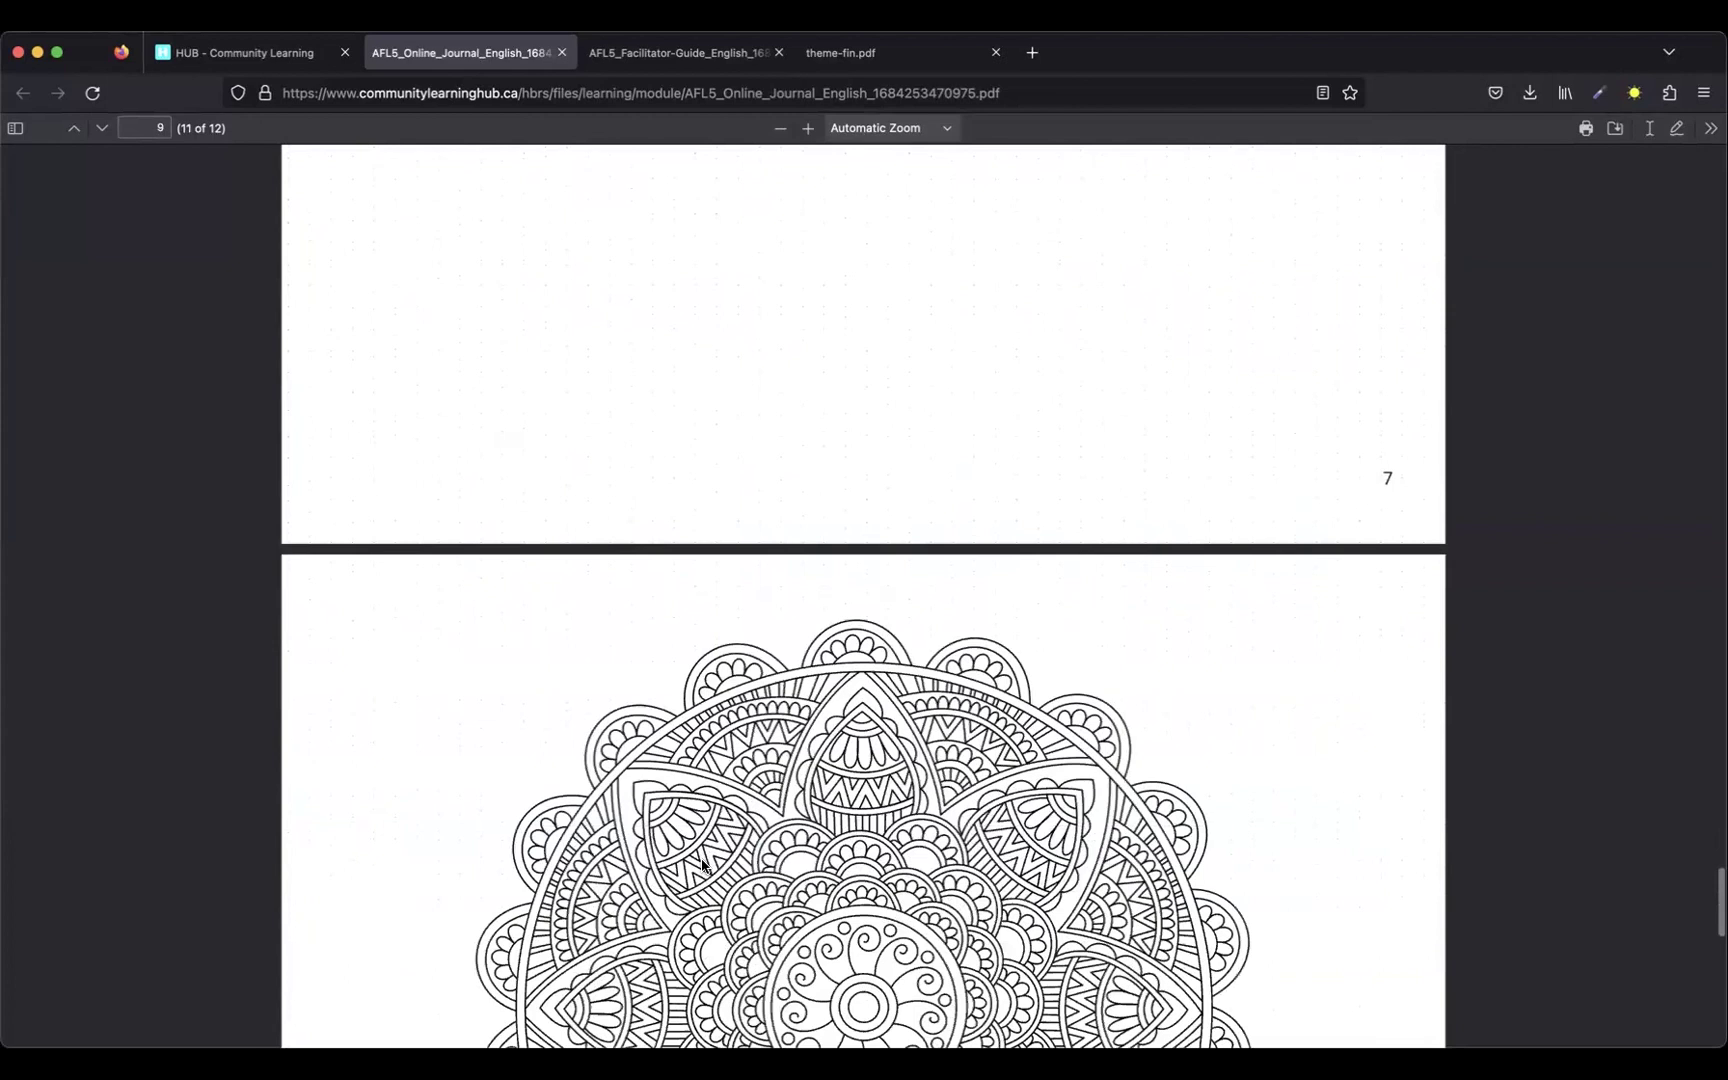
right_click(703, 860)
click(545, 822)
scroll(545, 822, up, 5)
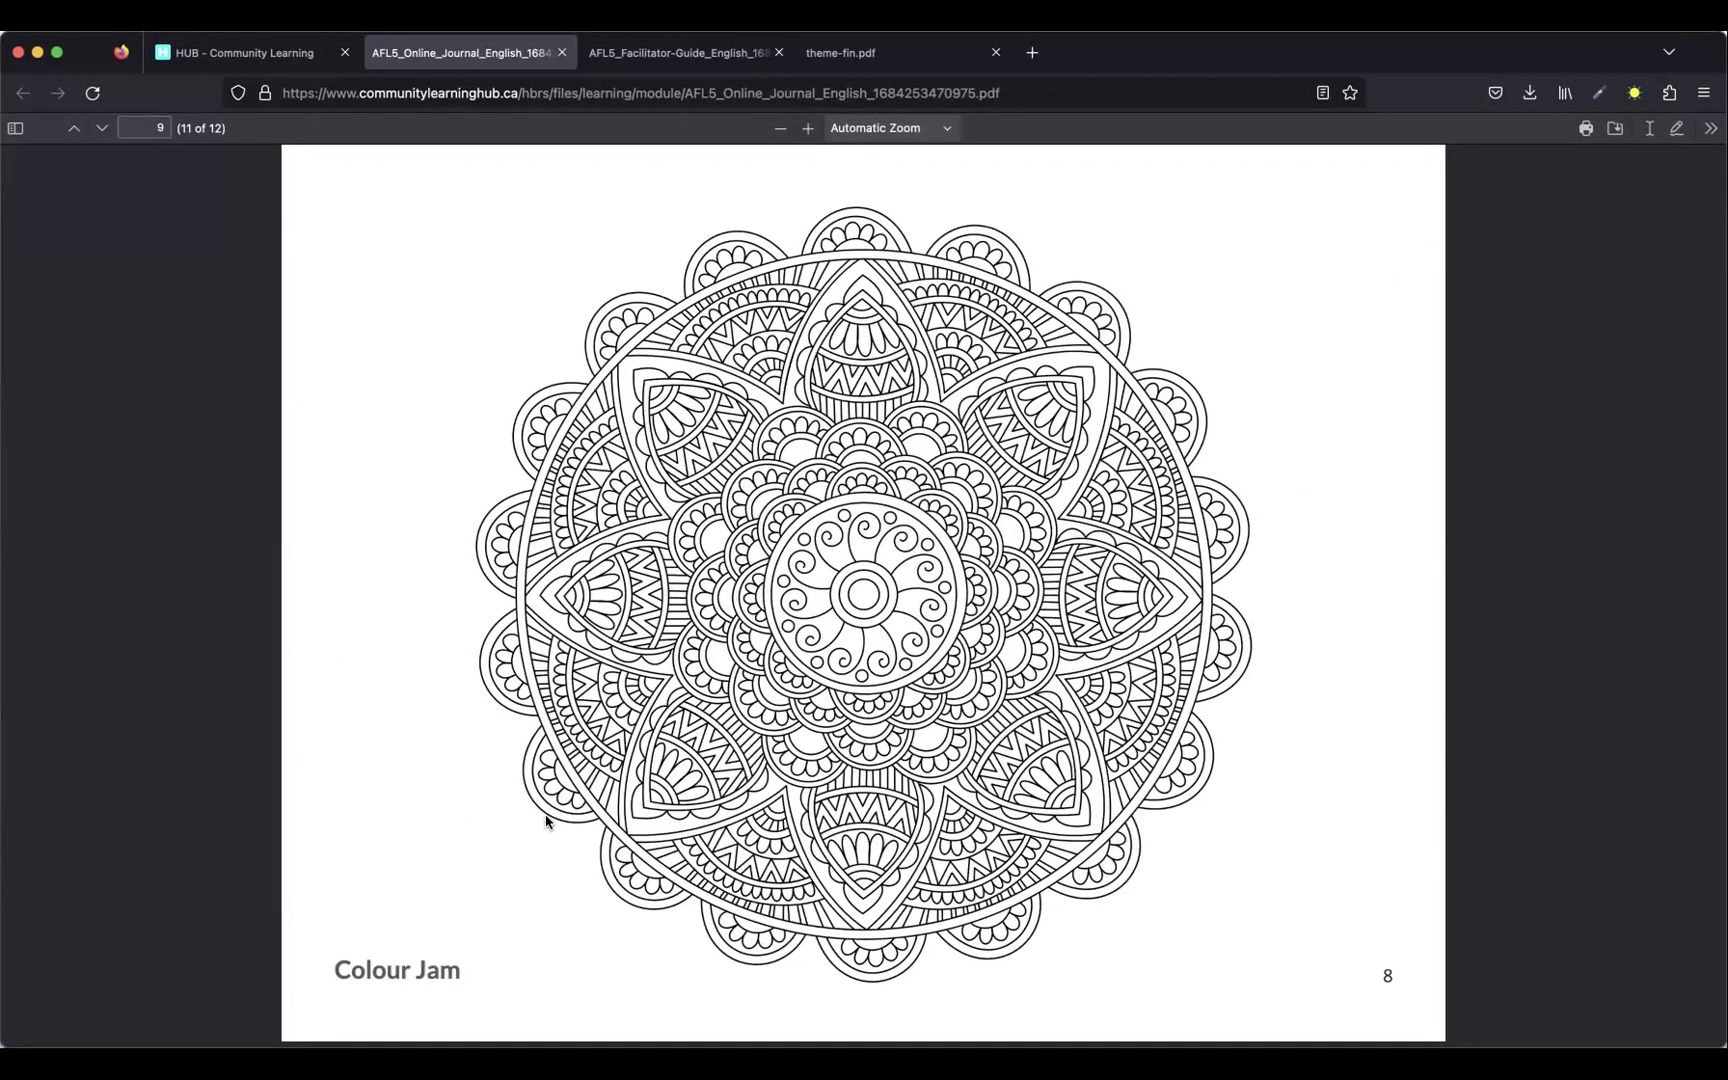
scroll(546, 821, down, 5)
scroll(546, 821, down, 3)
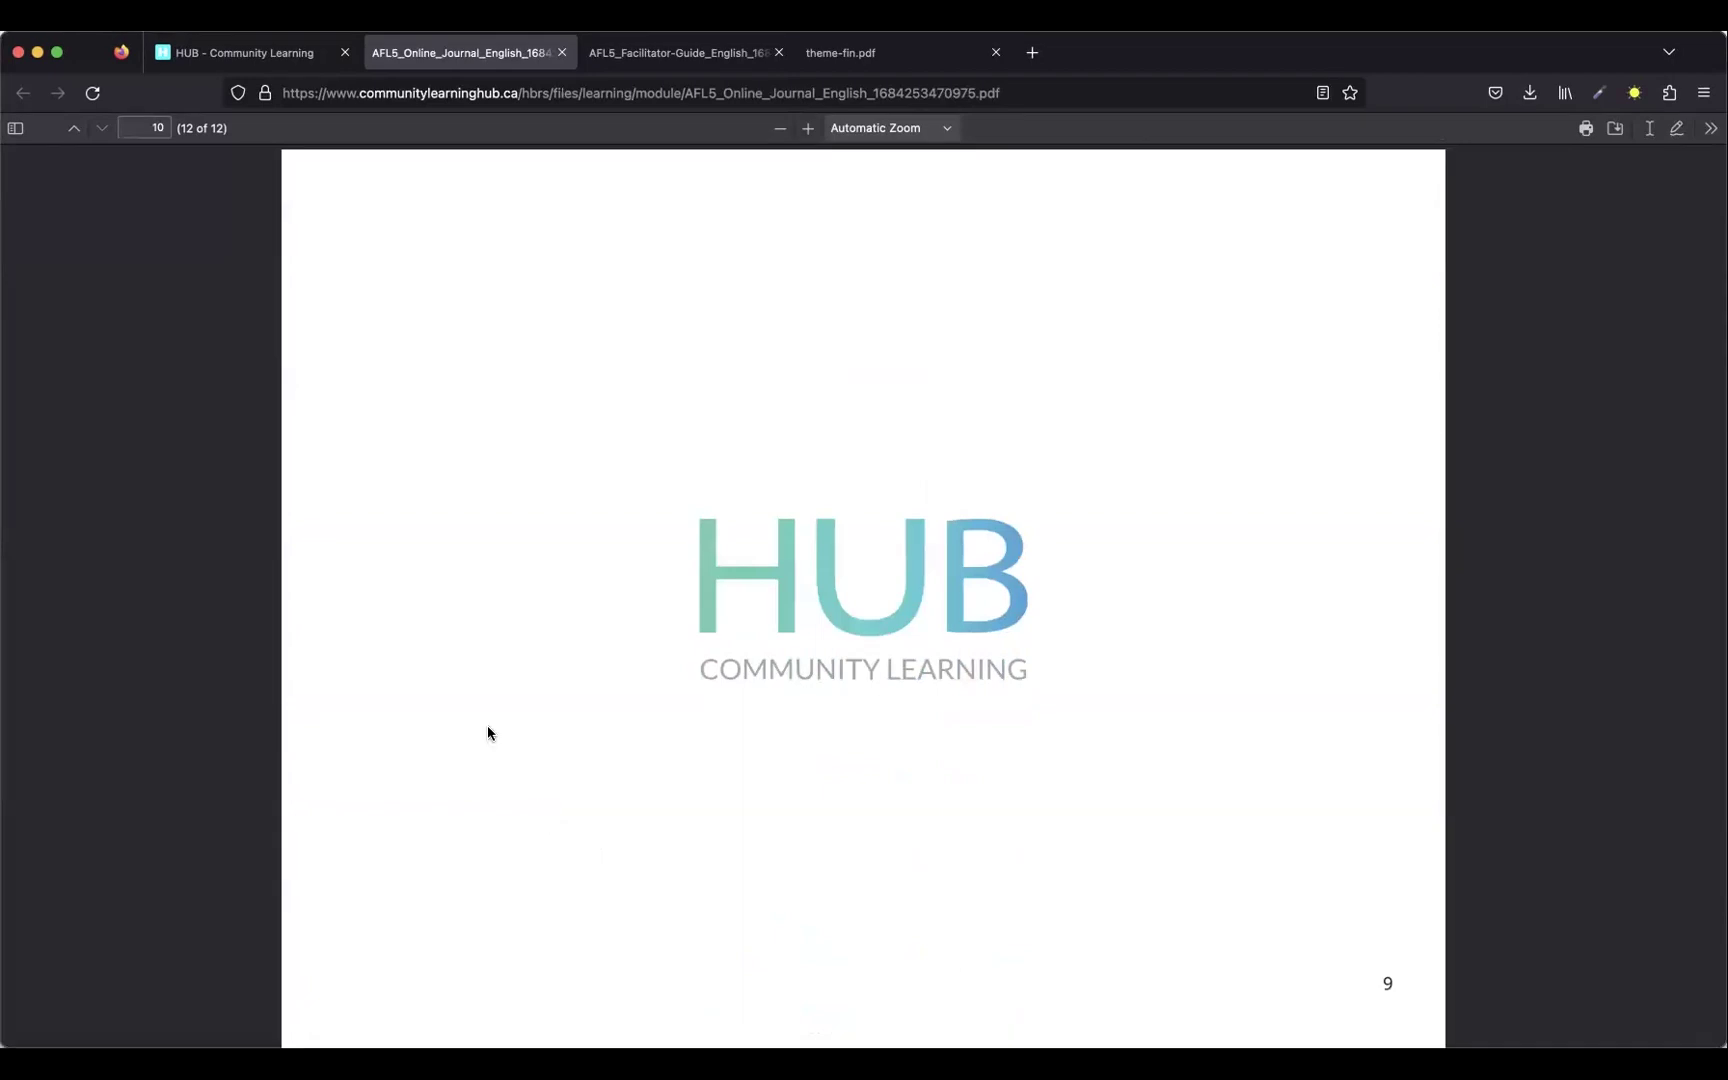
Launch the Budgeting module and advance past the session overview and Check-In slides
click(236, 70)
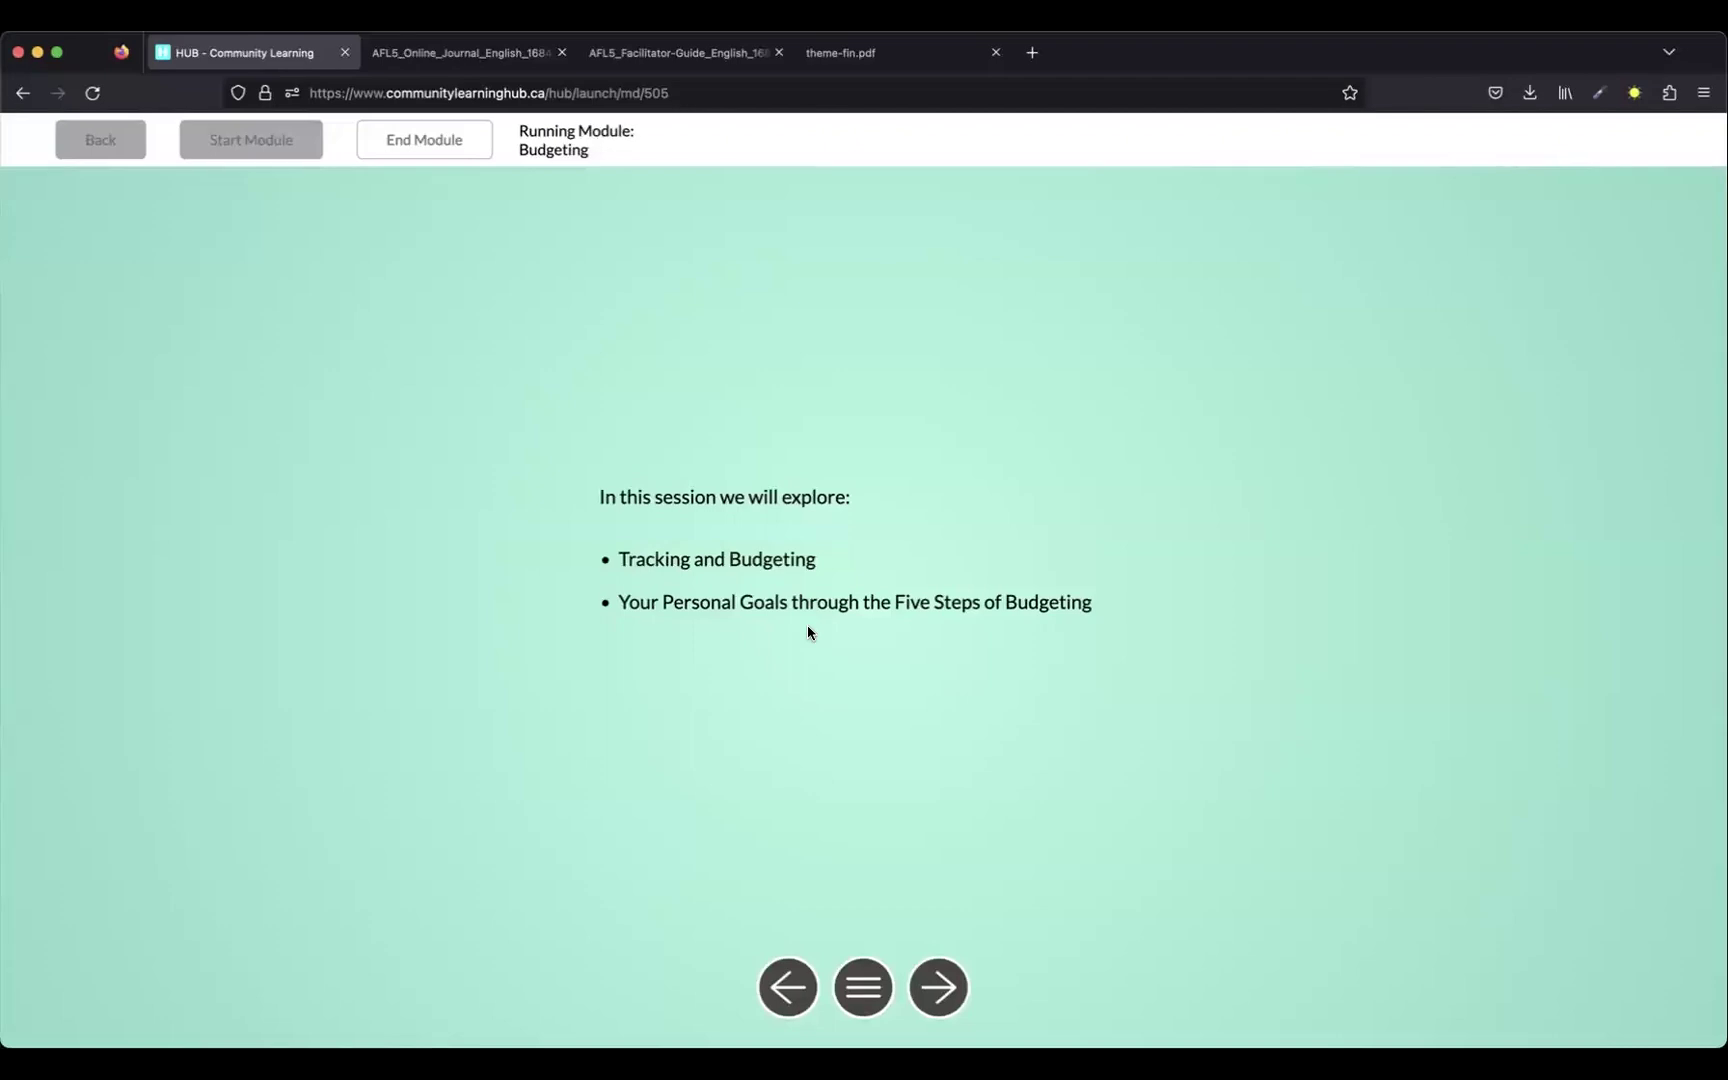
click(951, 990)
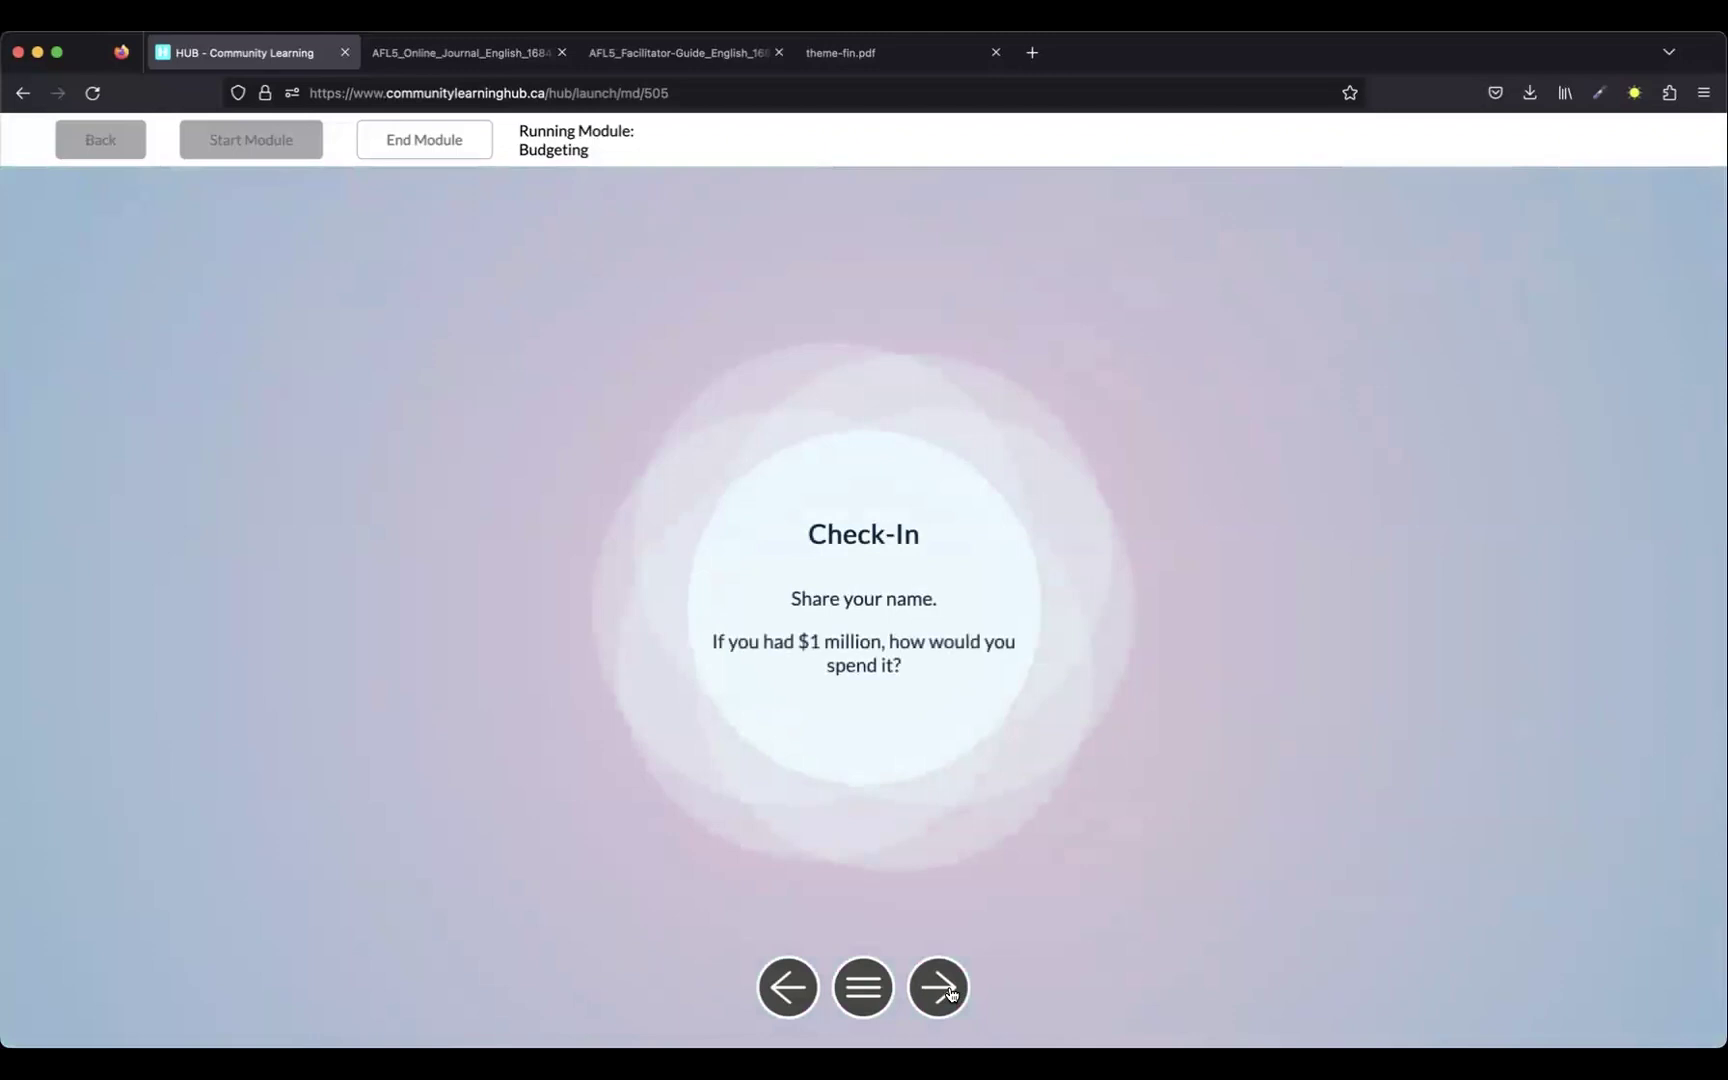
click(950, 992)
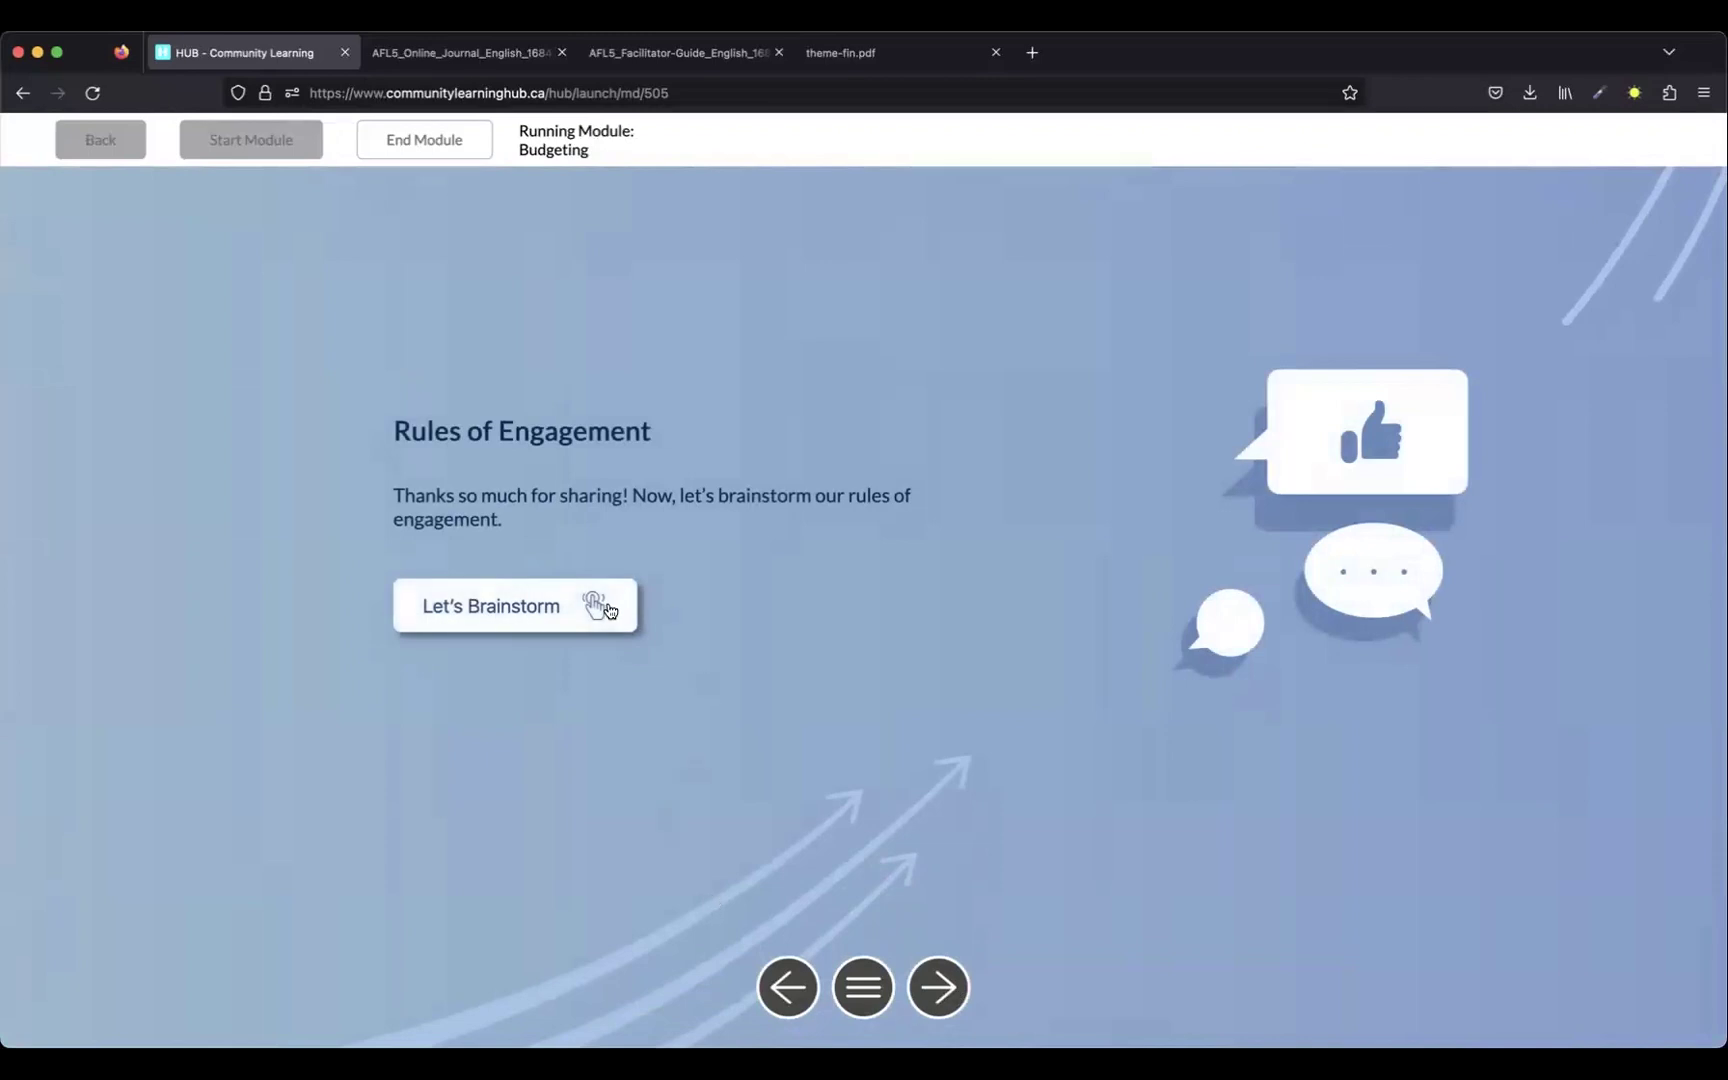
Start the Rules of Engagement brainstorm, view the sample rule suggestions, then close them
click(607, 609)
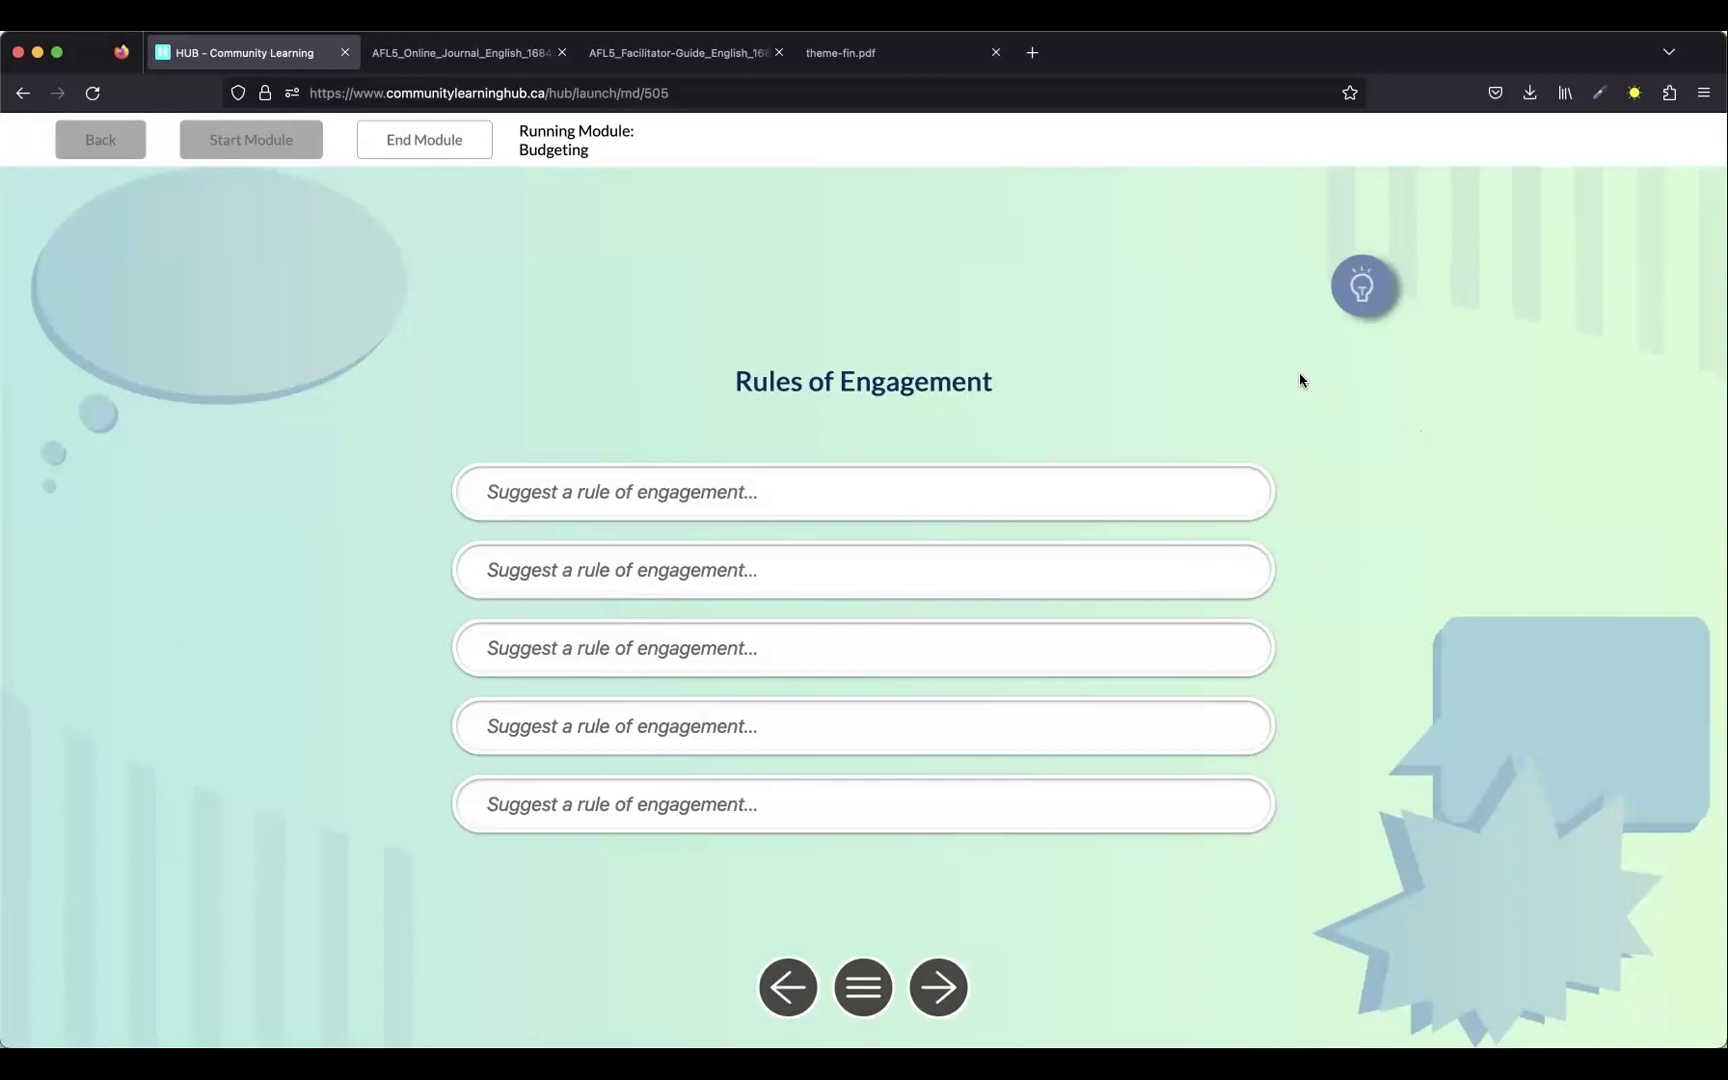
click(1361, 290)
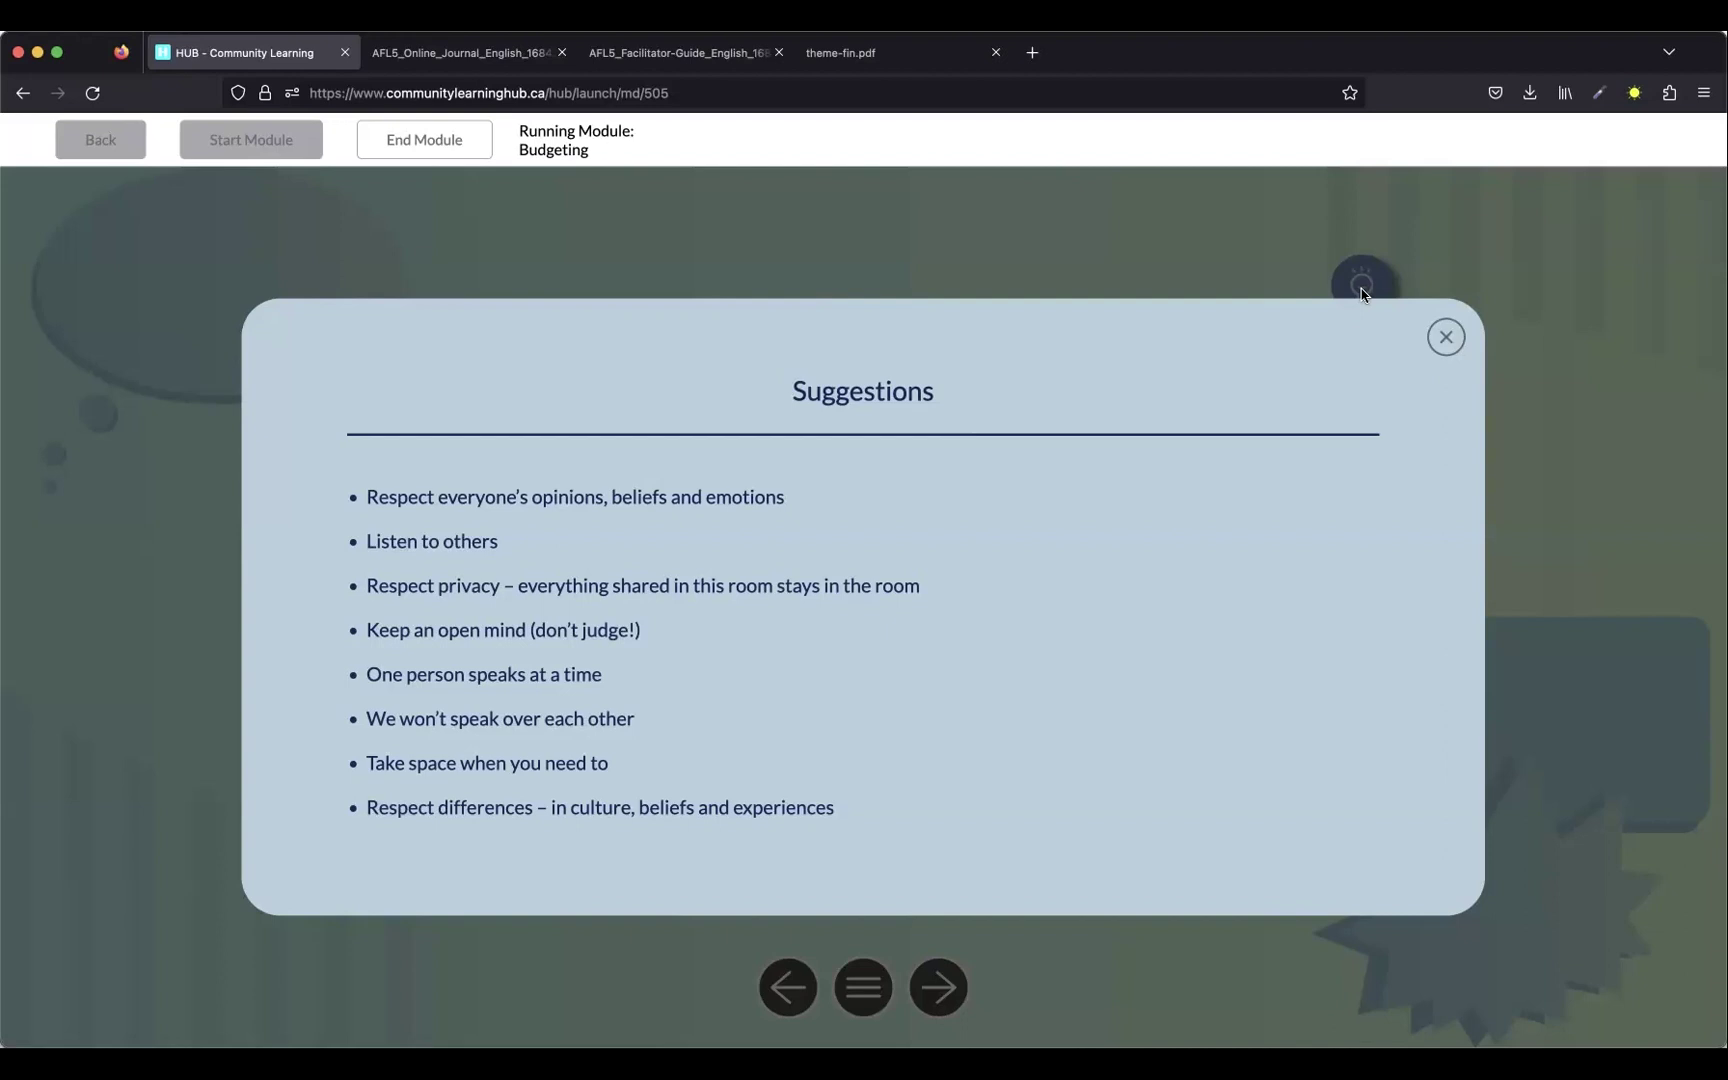
click(1445, 337)
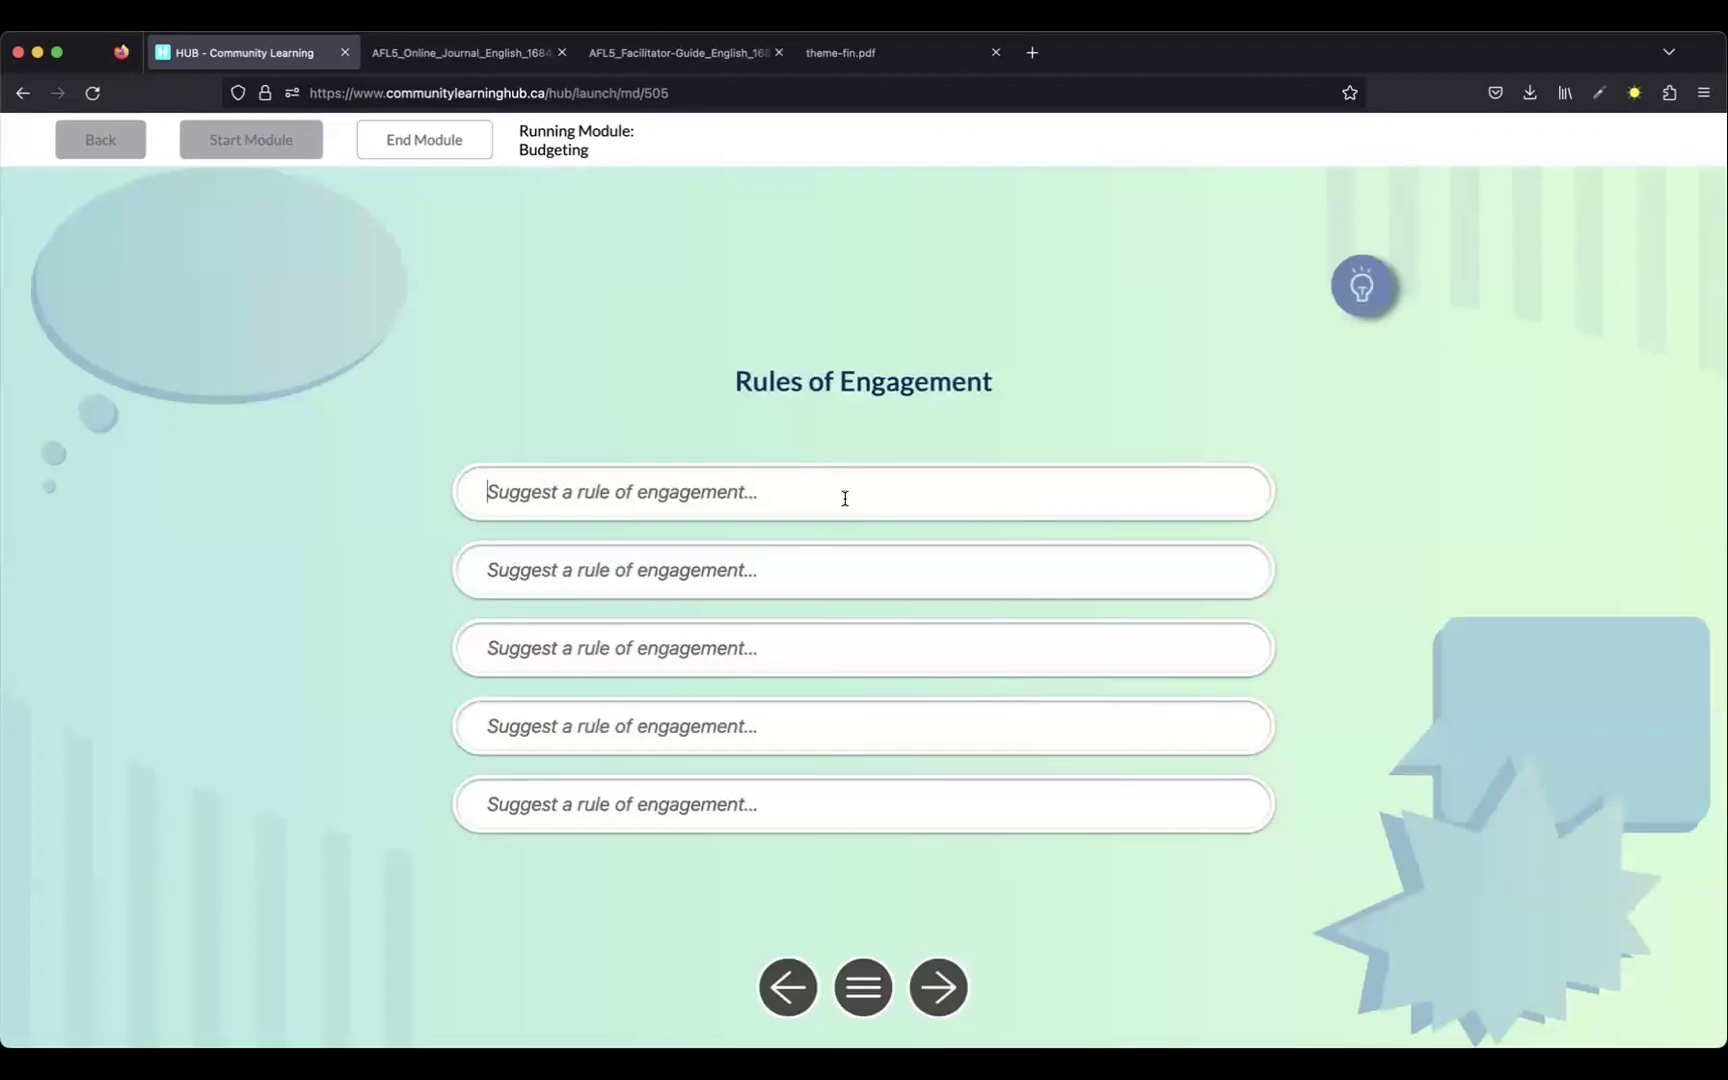
Advance to the Journal Moment, start it, and view the journal questions
click(938, 988)
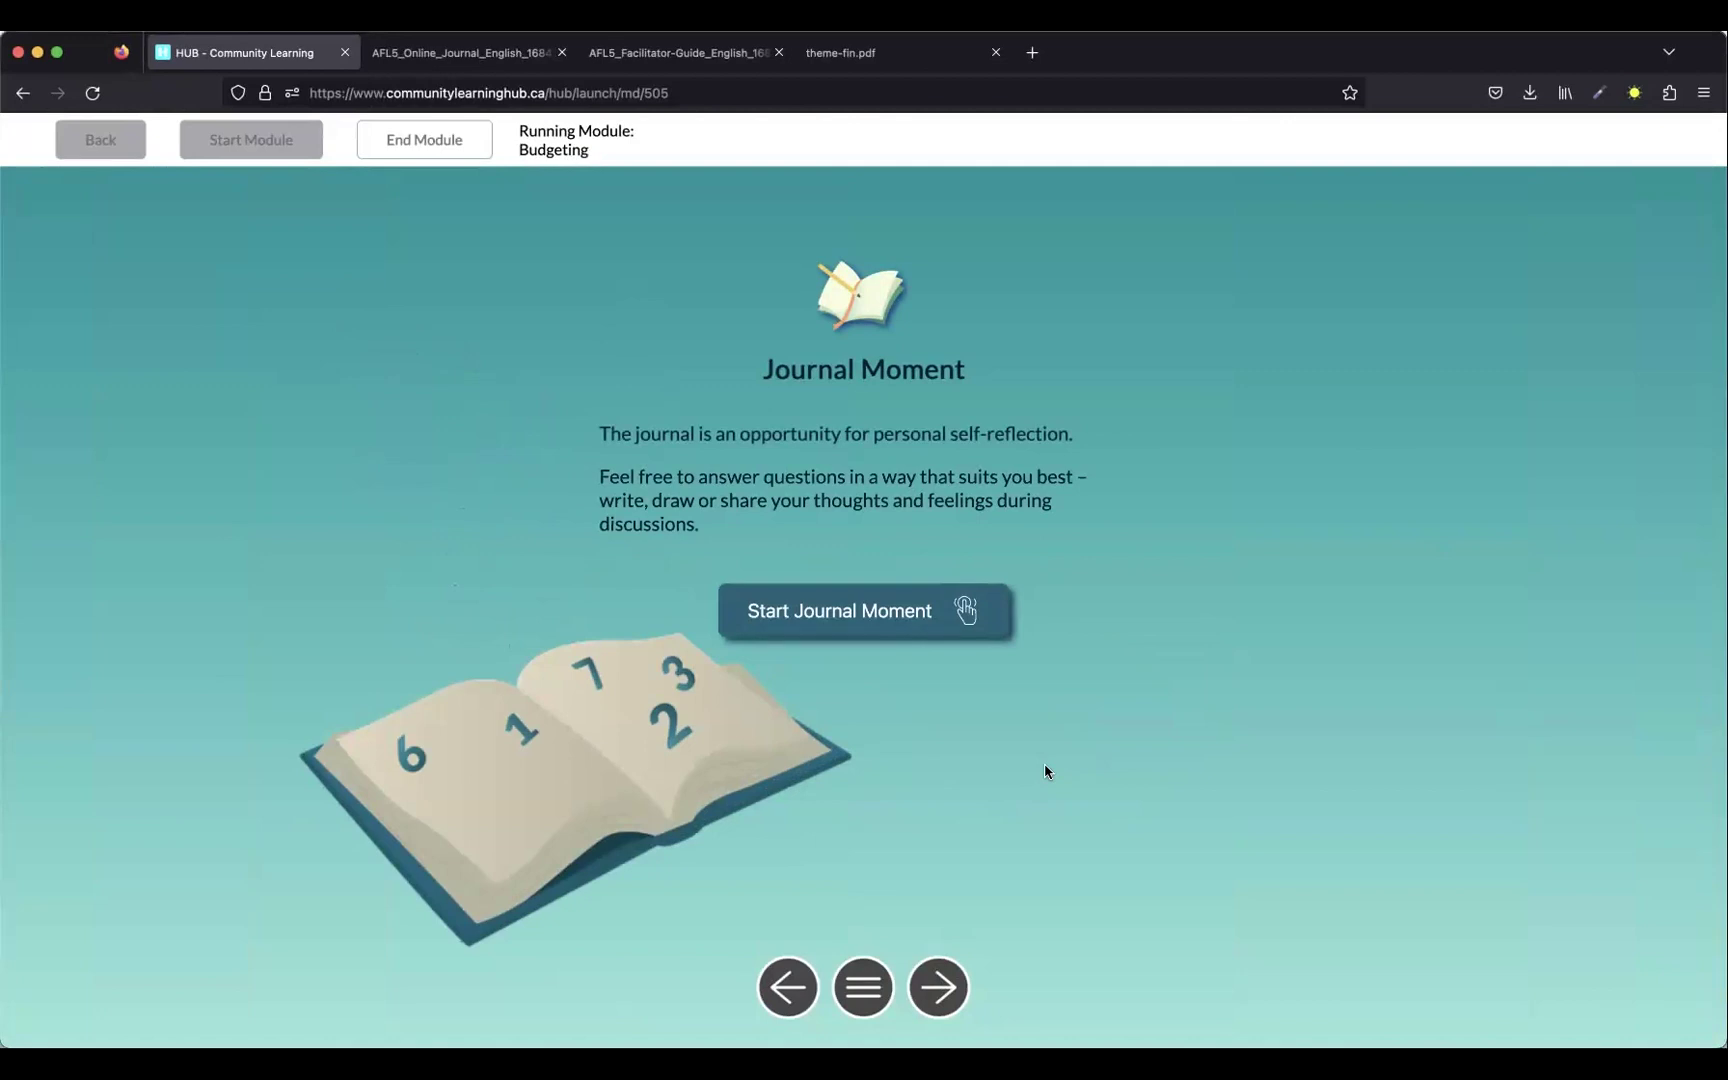
click(914, 630)
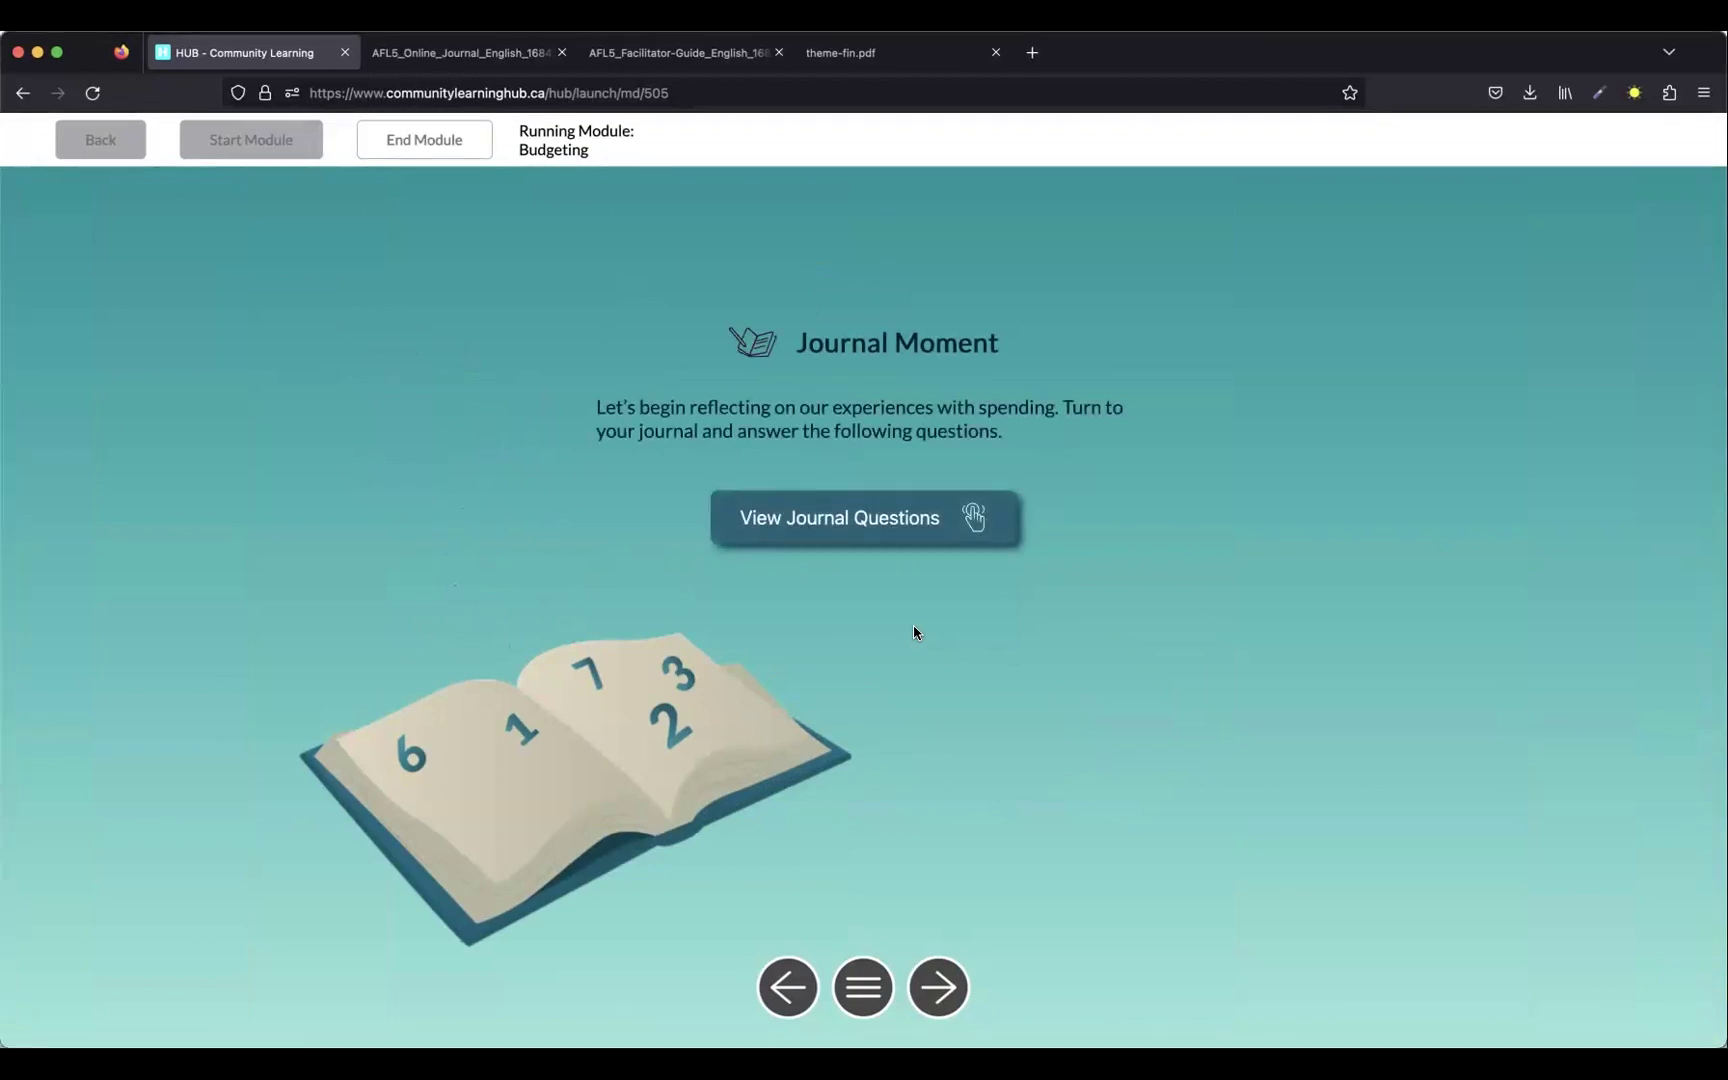
click(918, 521)
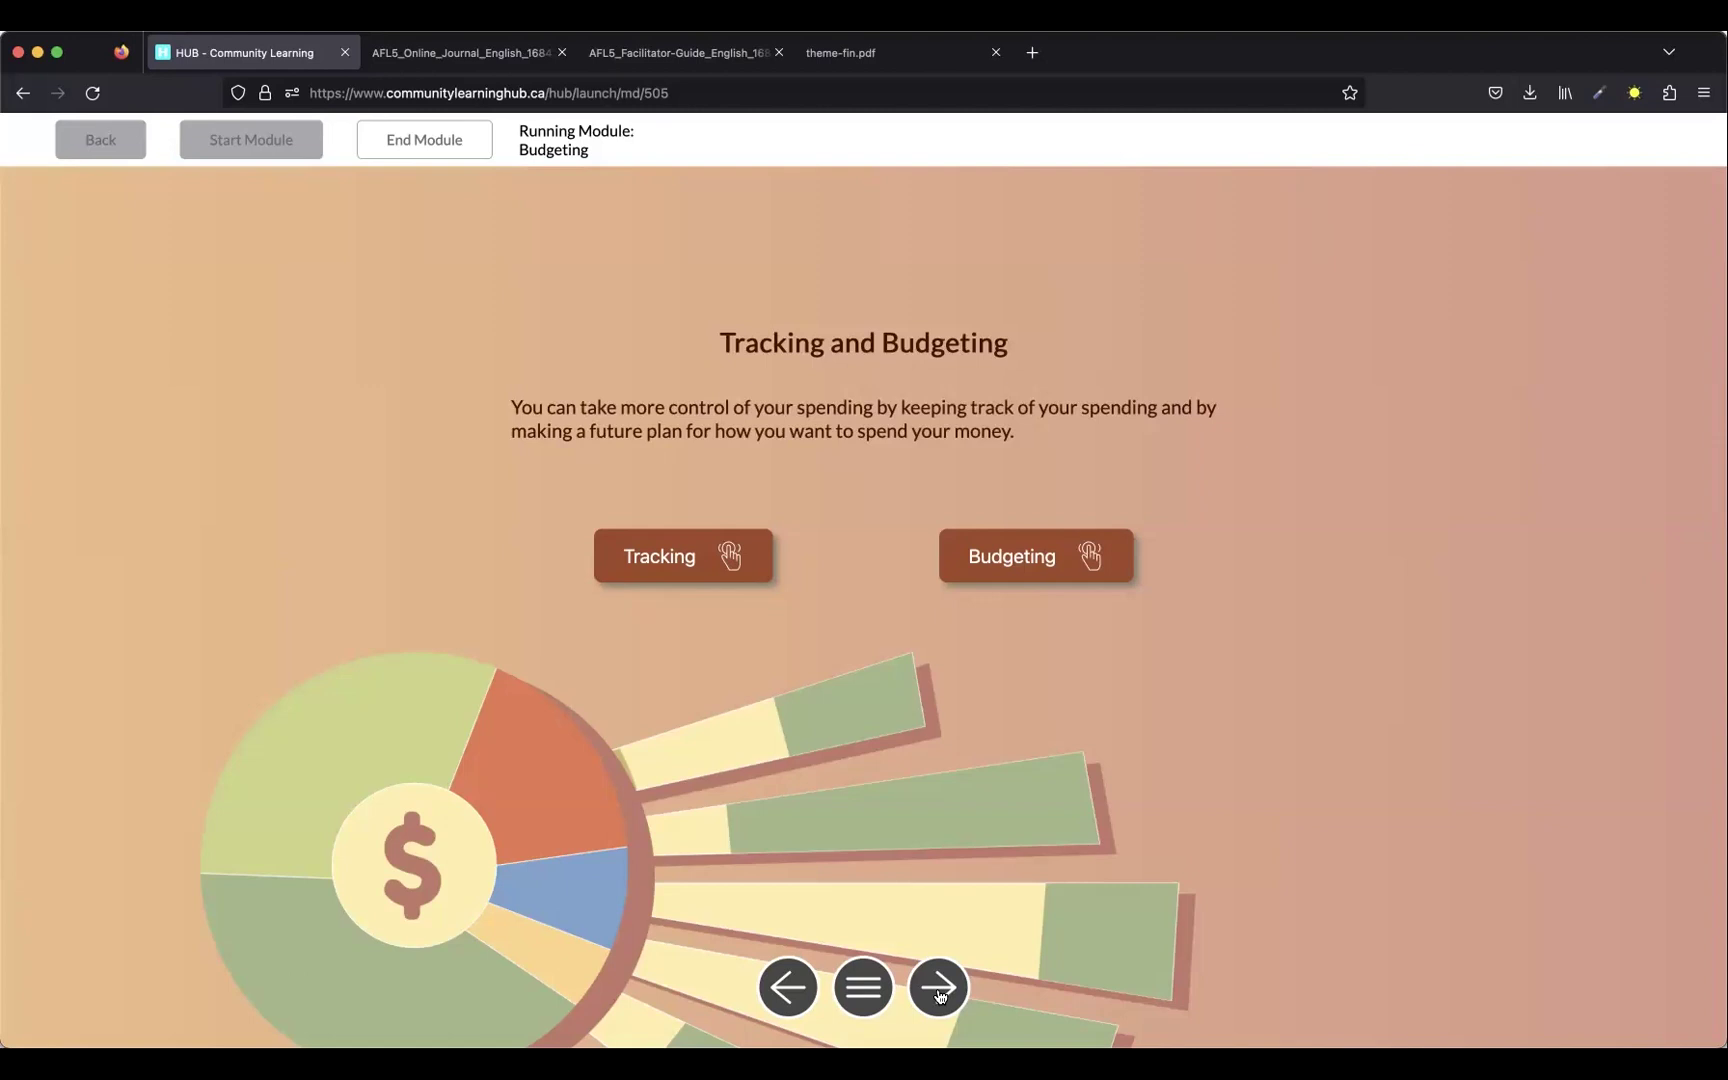
Show the Tracking and Budgeting definitions, then advance to Balancing Needs and Wants
click(688, 555)
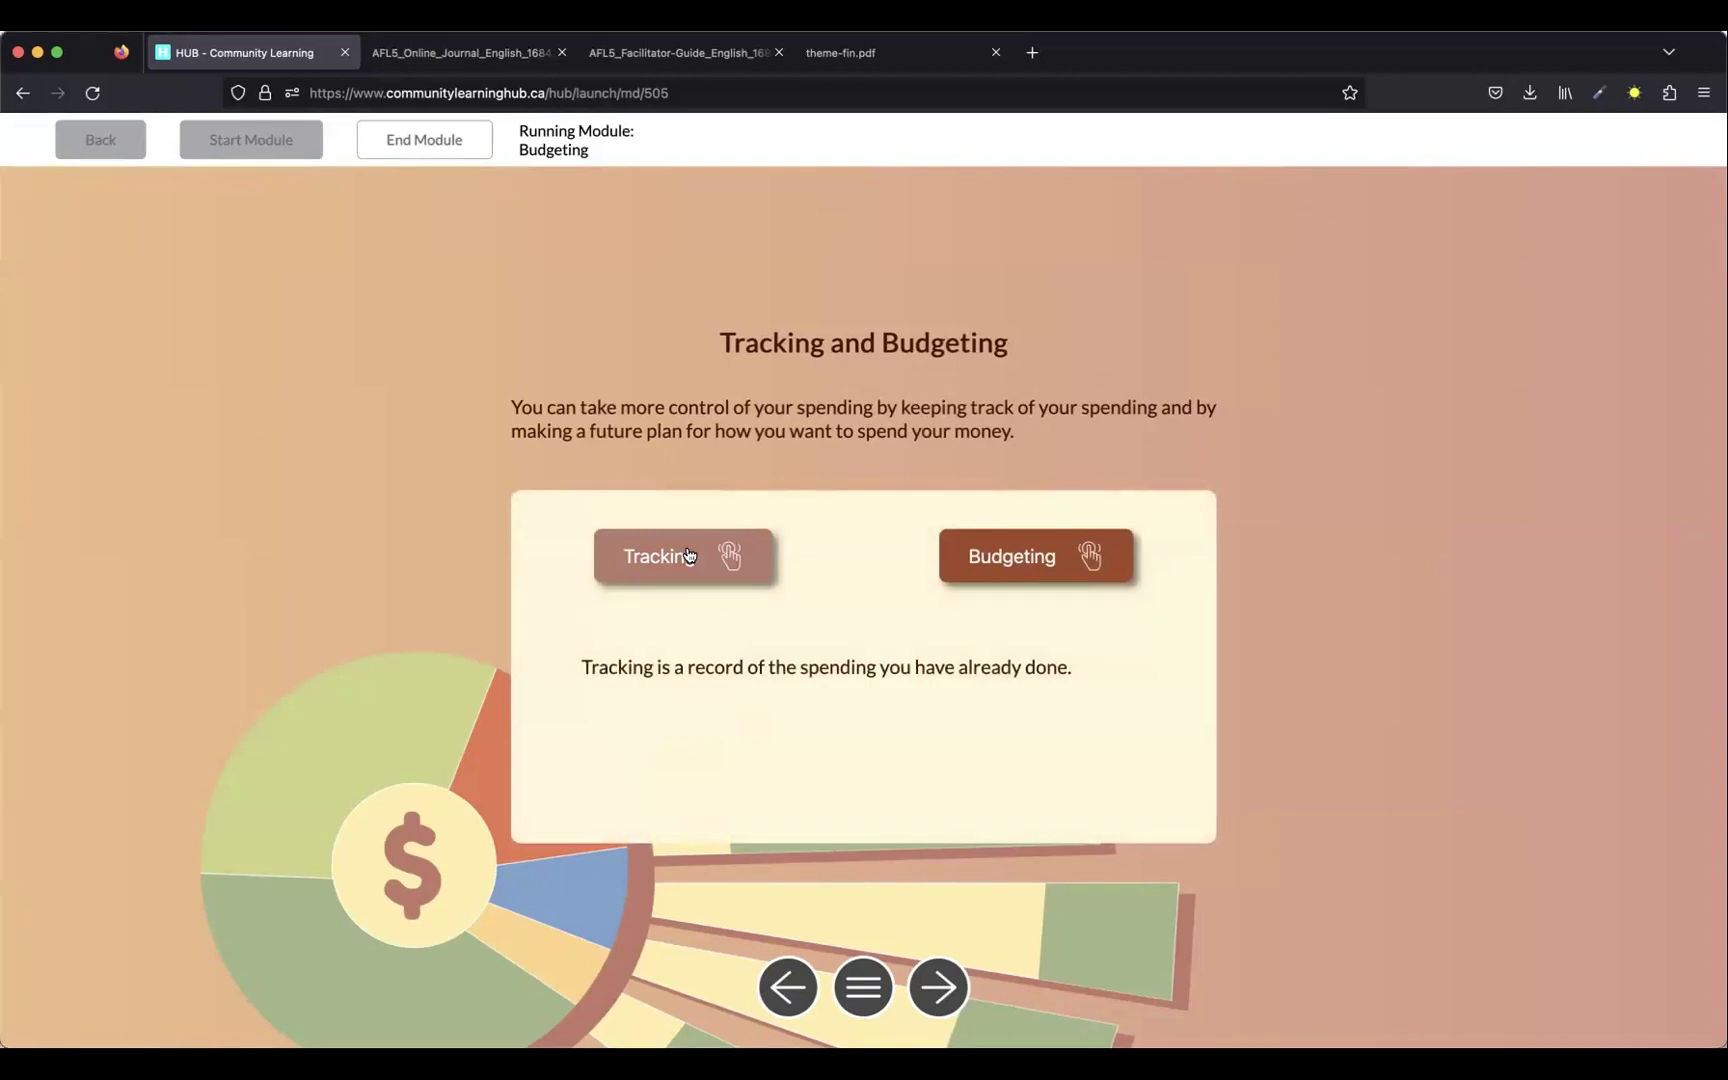
click(1047, 561)
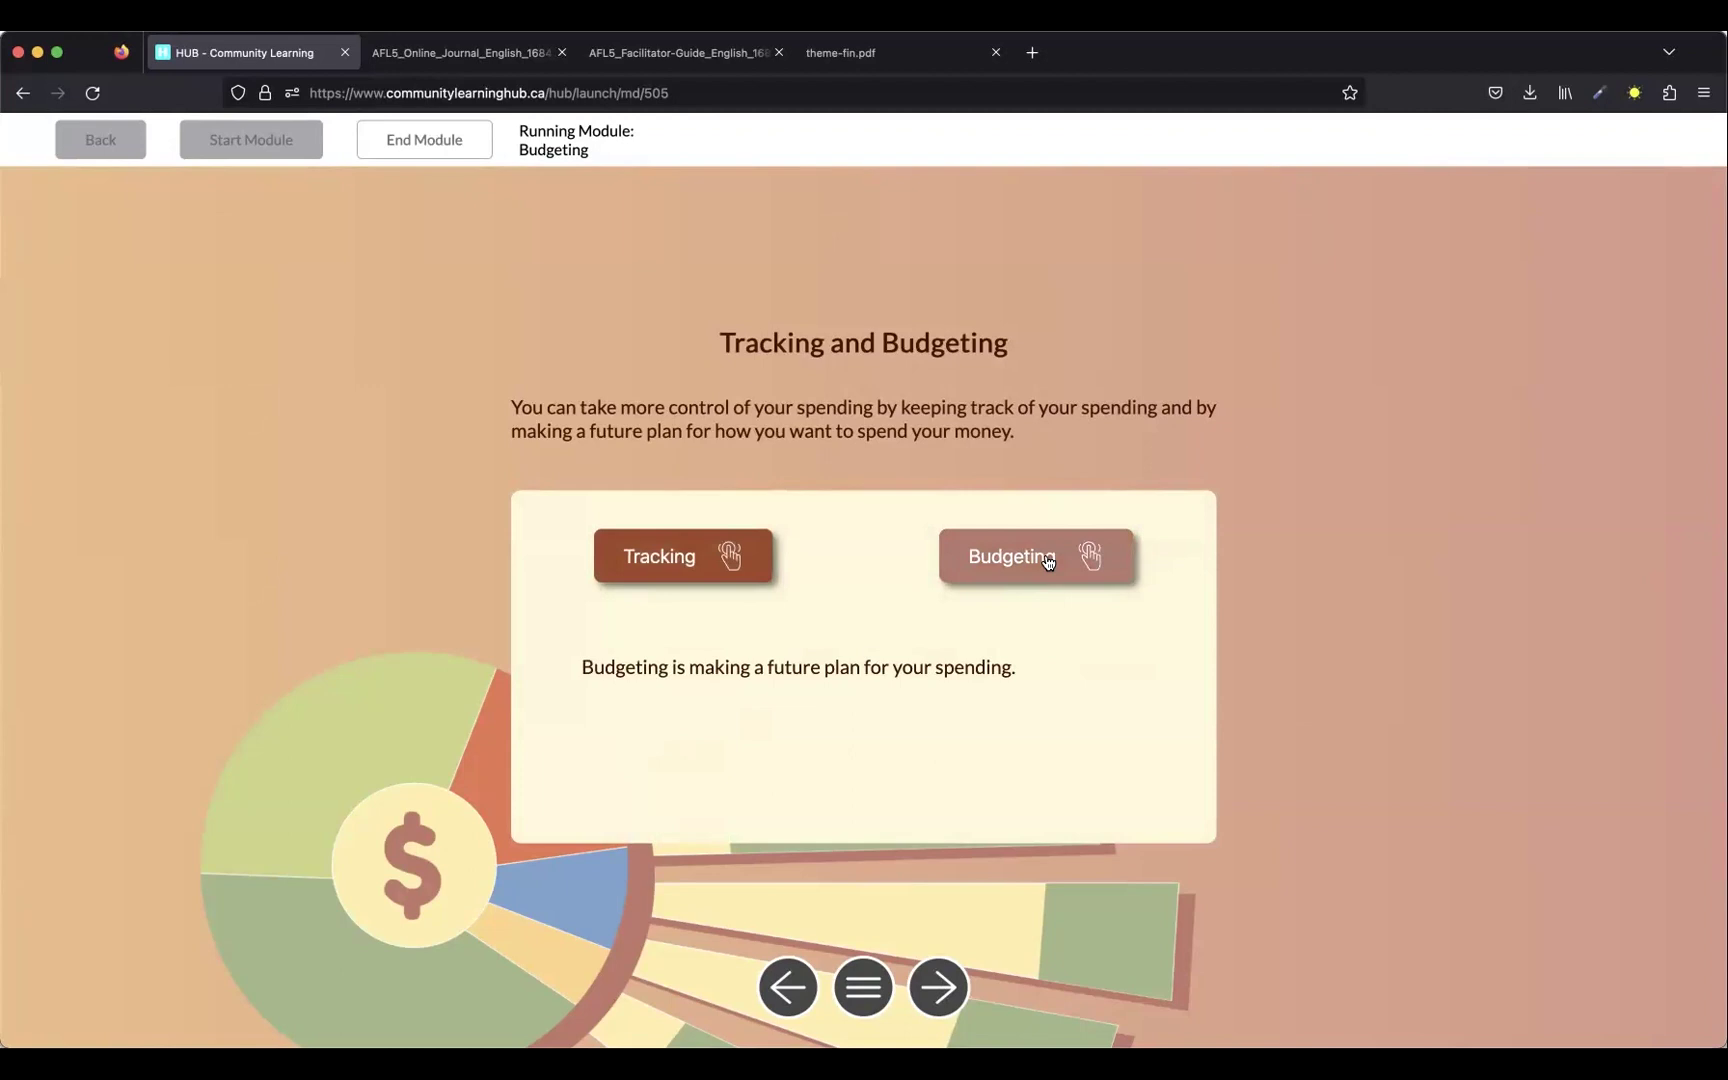
click(938, 988)
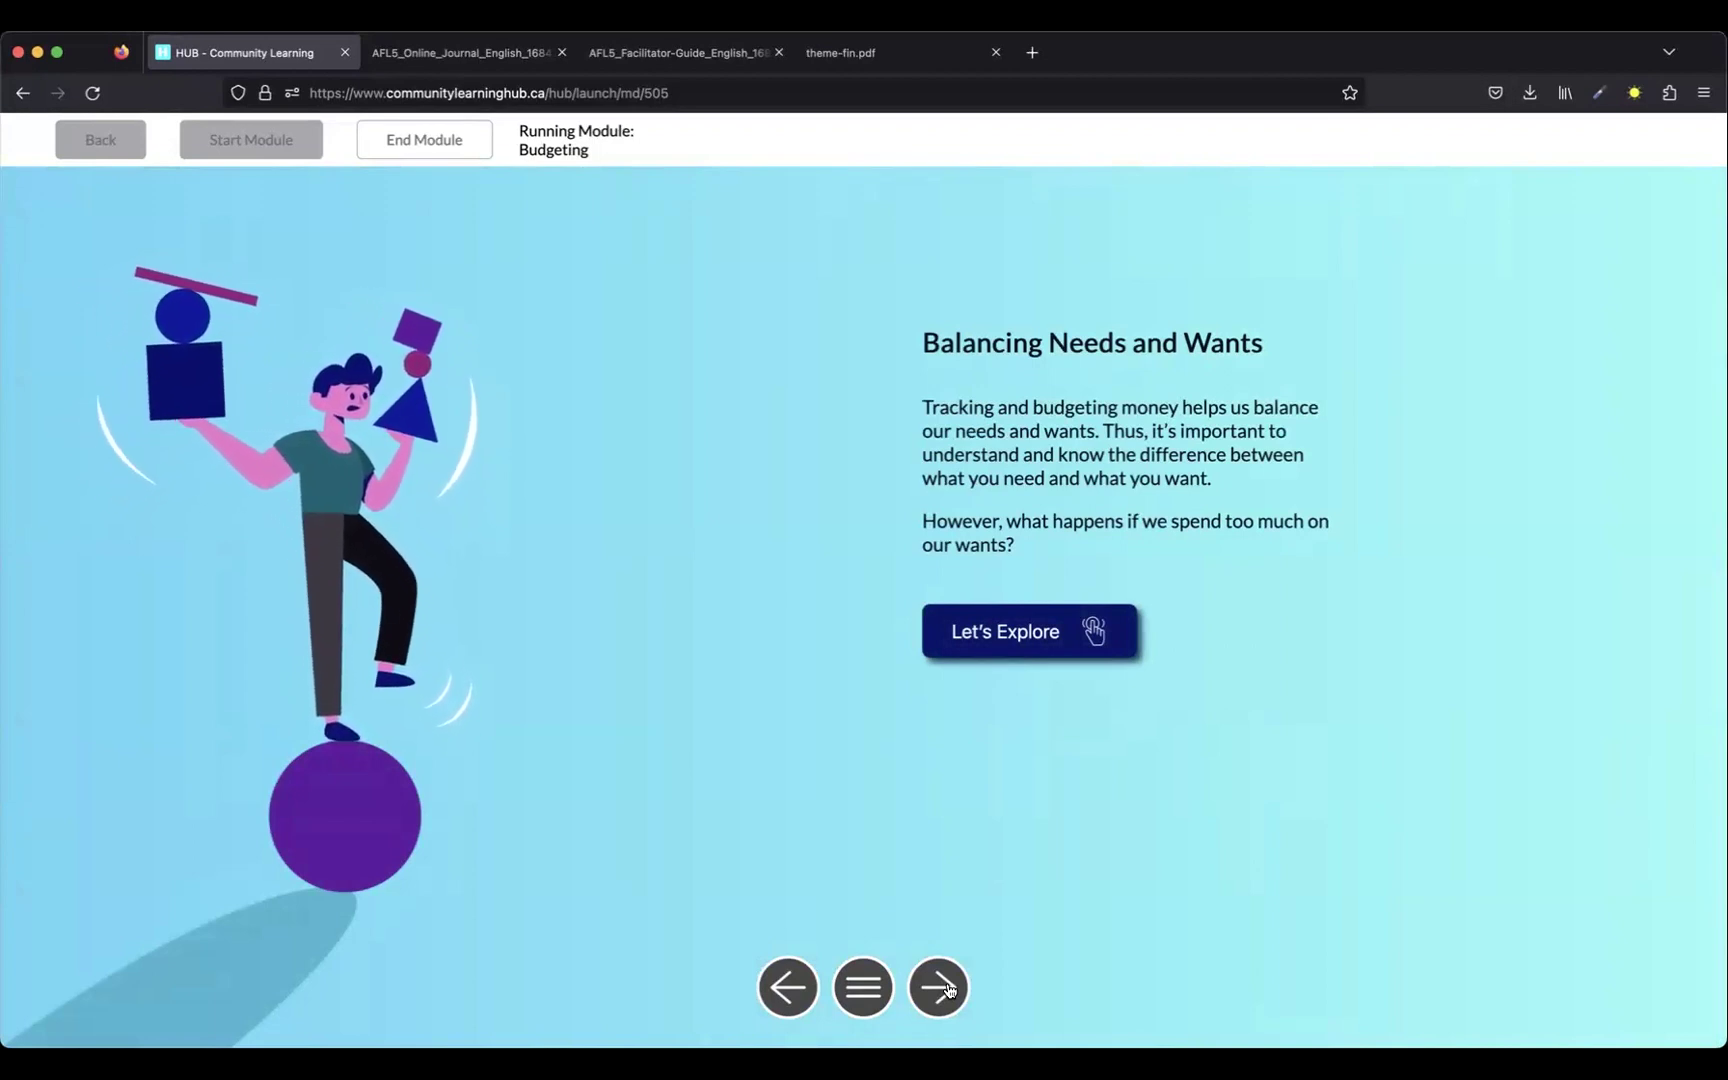
View and close the money-leaks explanation, then advance to Let's Track Our Spending
click(1051, 652)
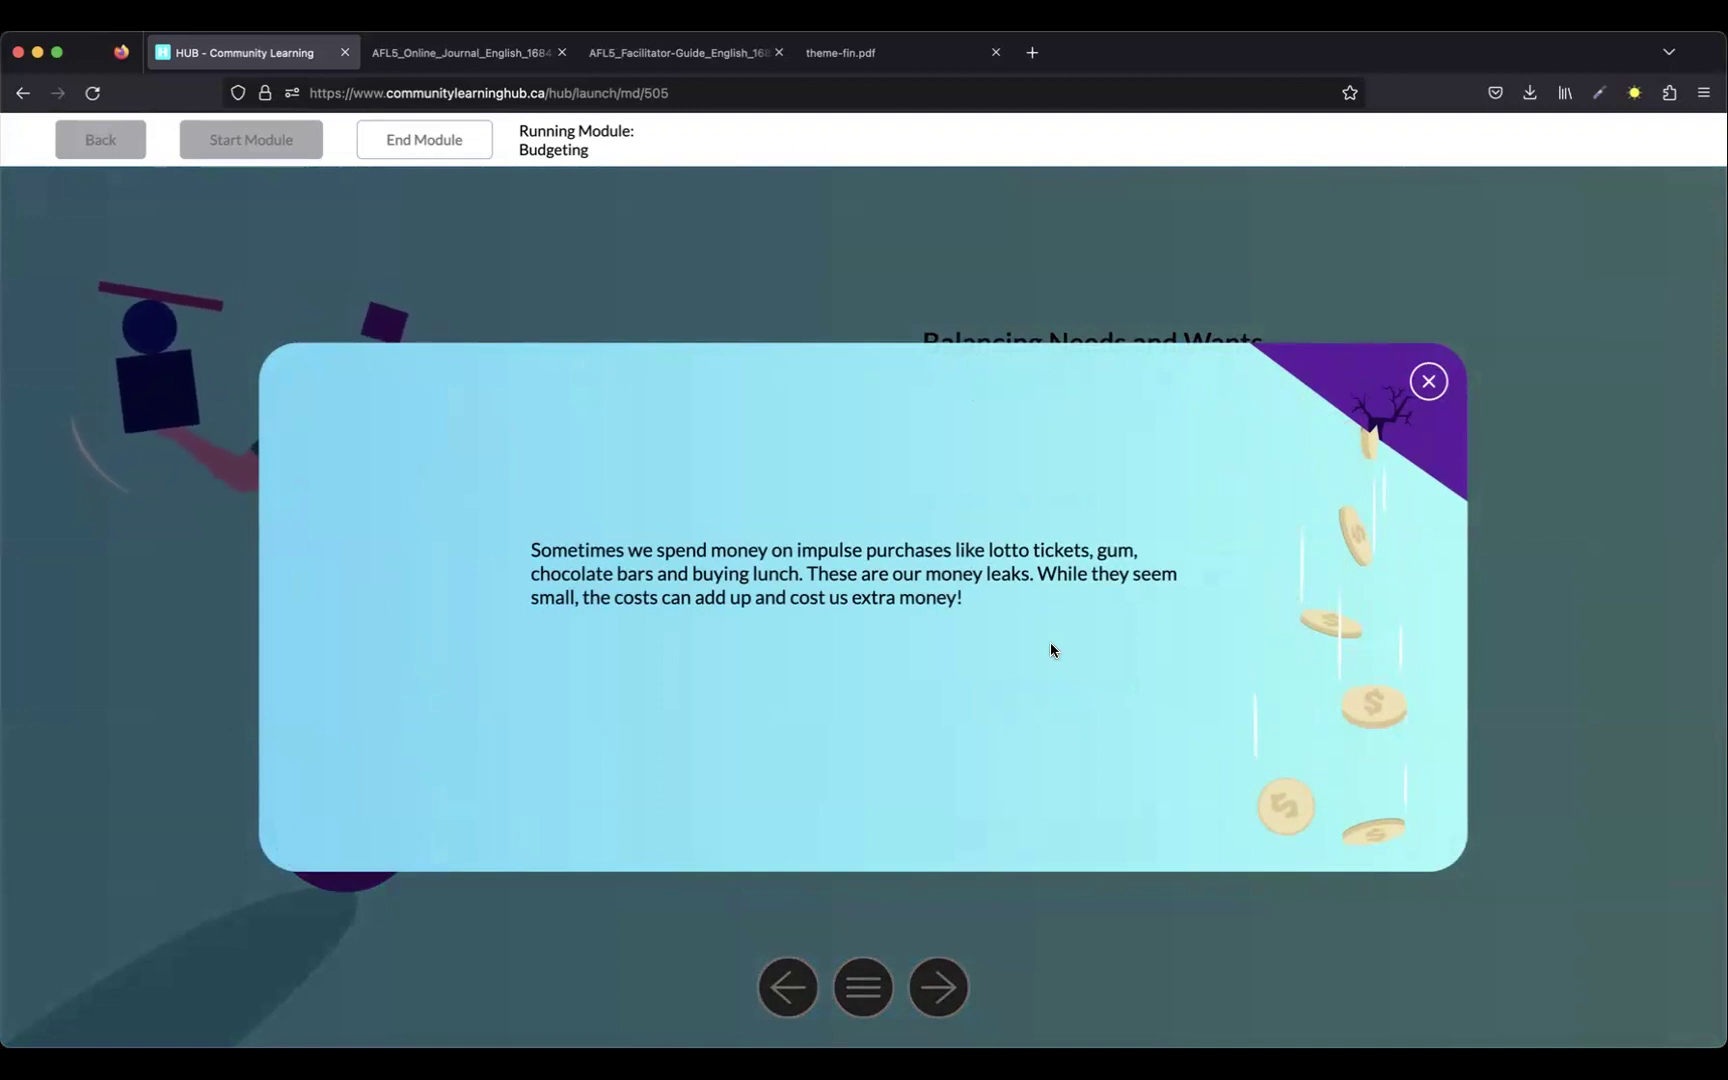
click(1427, 388)
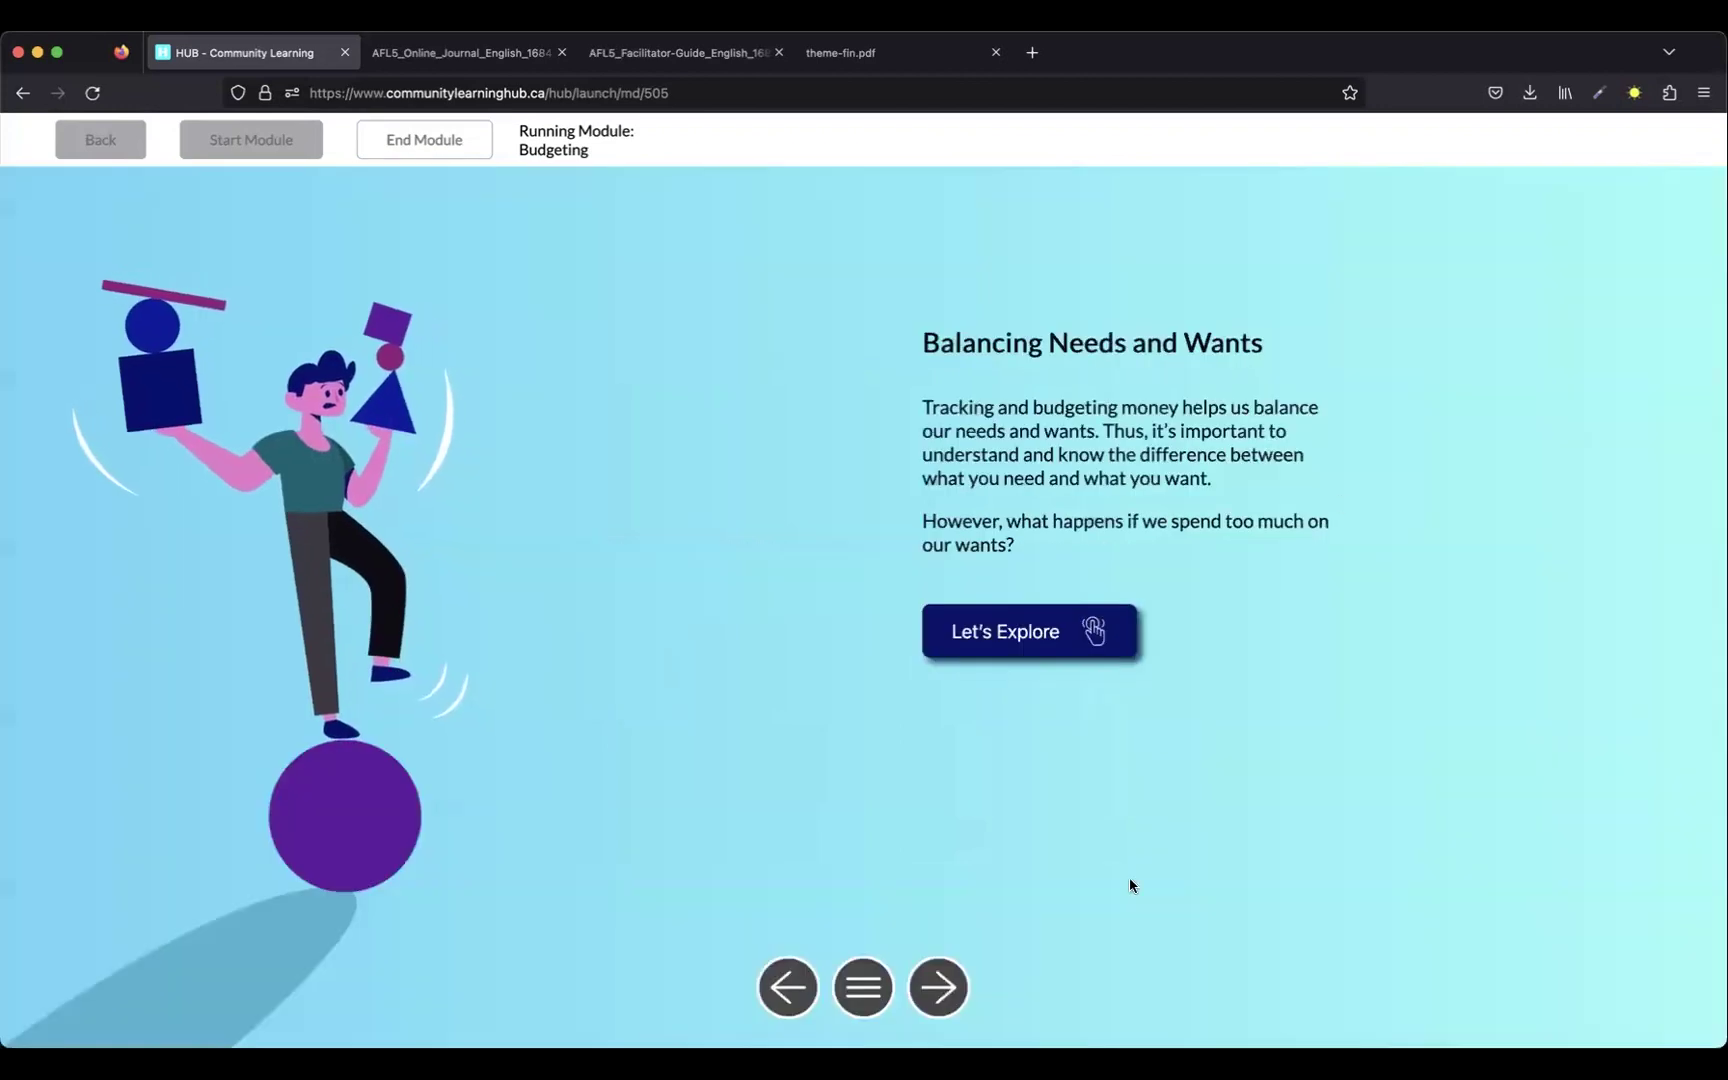
click(943, 1008)
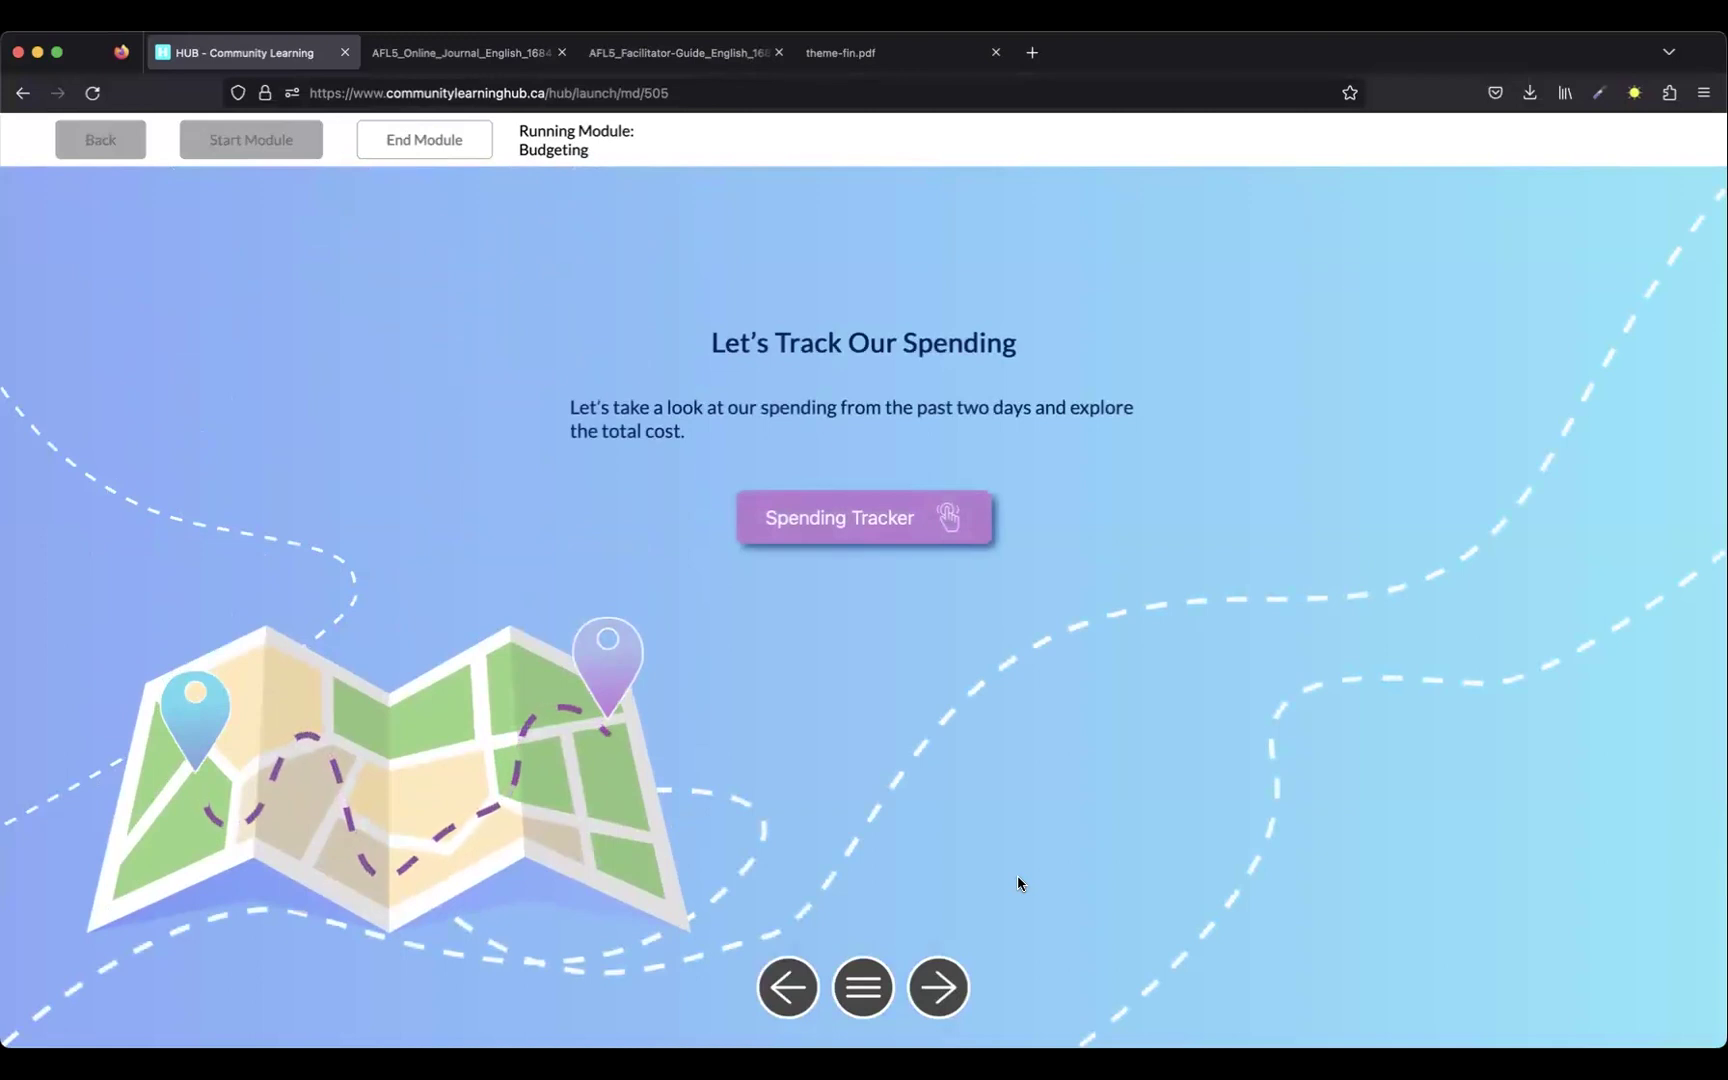
Add a Day 2 Spending Tracker line for FRIG REPAIR costing 250, marked Need and Money Leak No
click(884, 531)
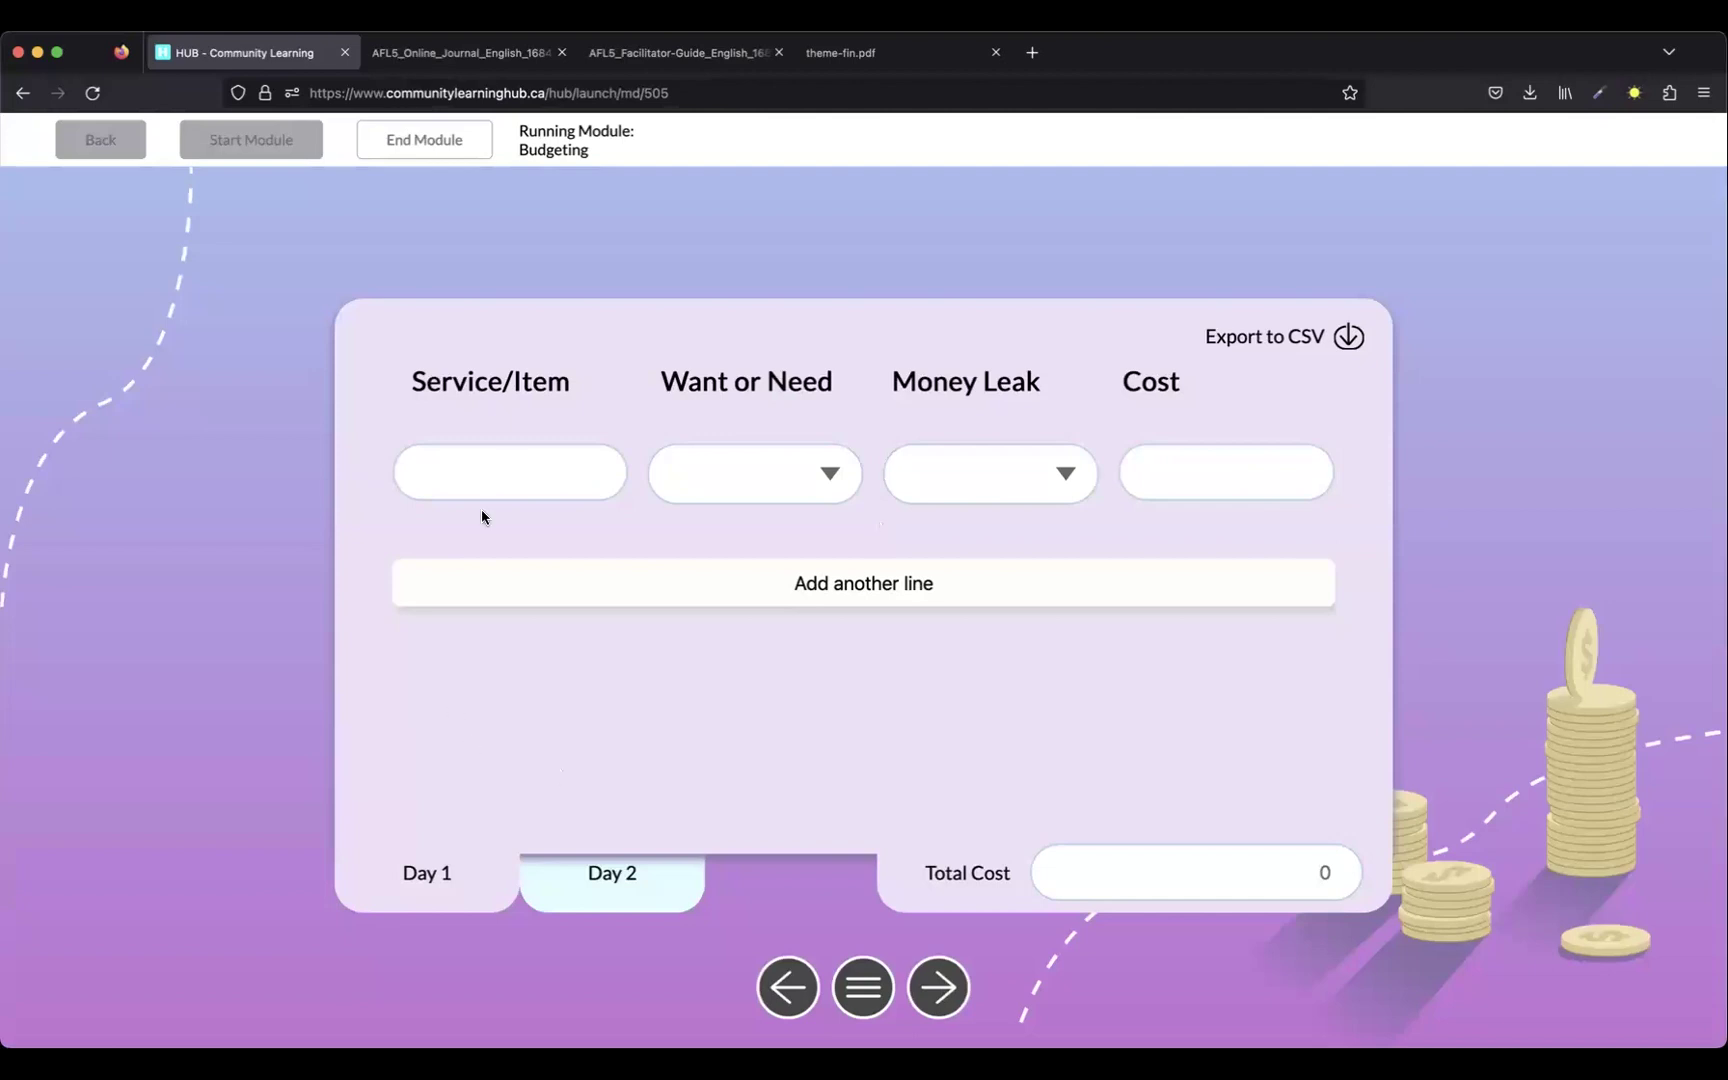
click(490, 467)
click(490, 467)
click(1180, 473)
text(250)
text(FRIG)
text( REPAIR)
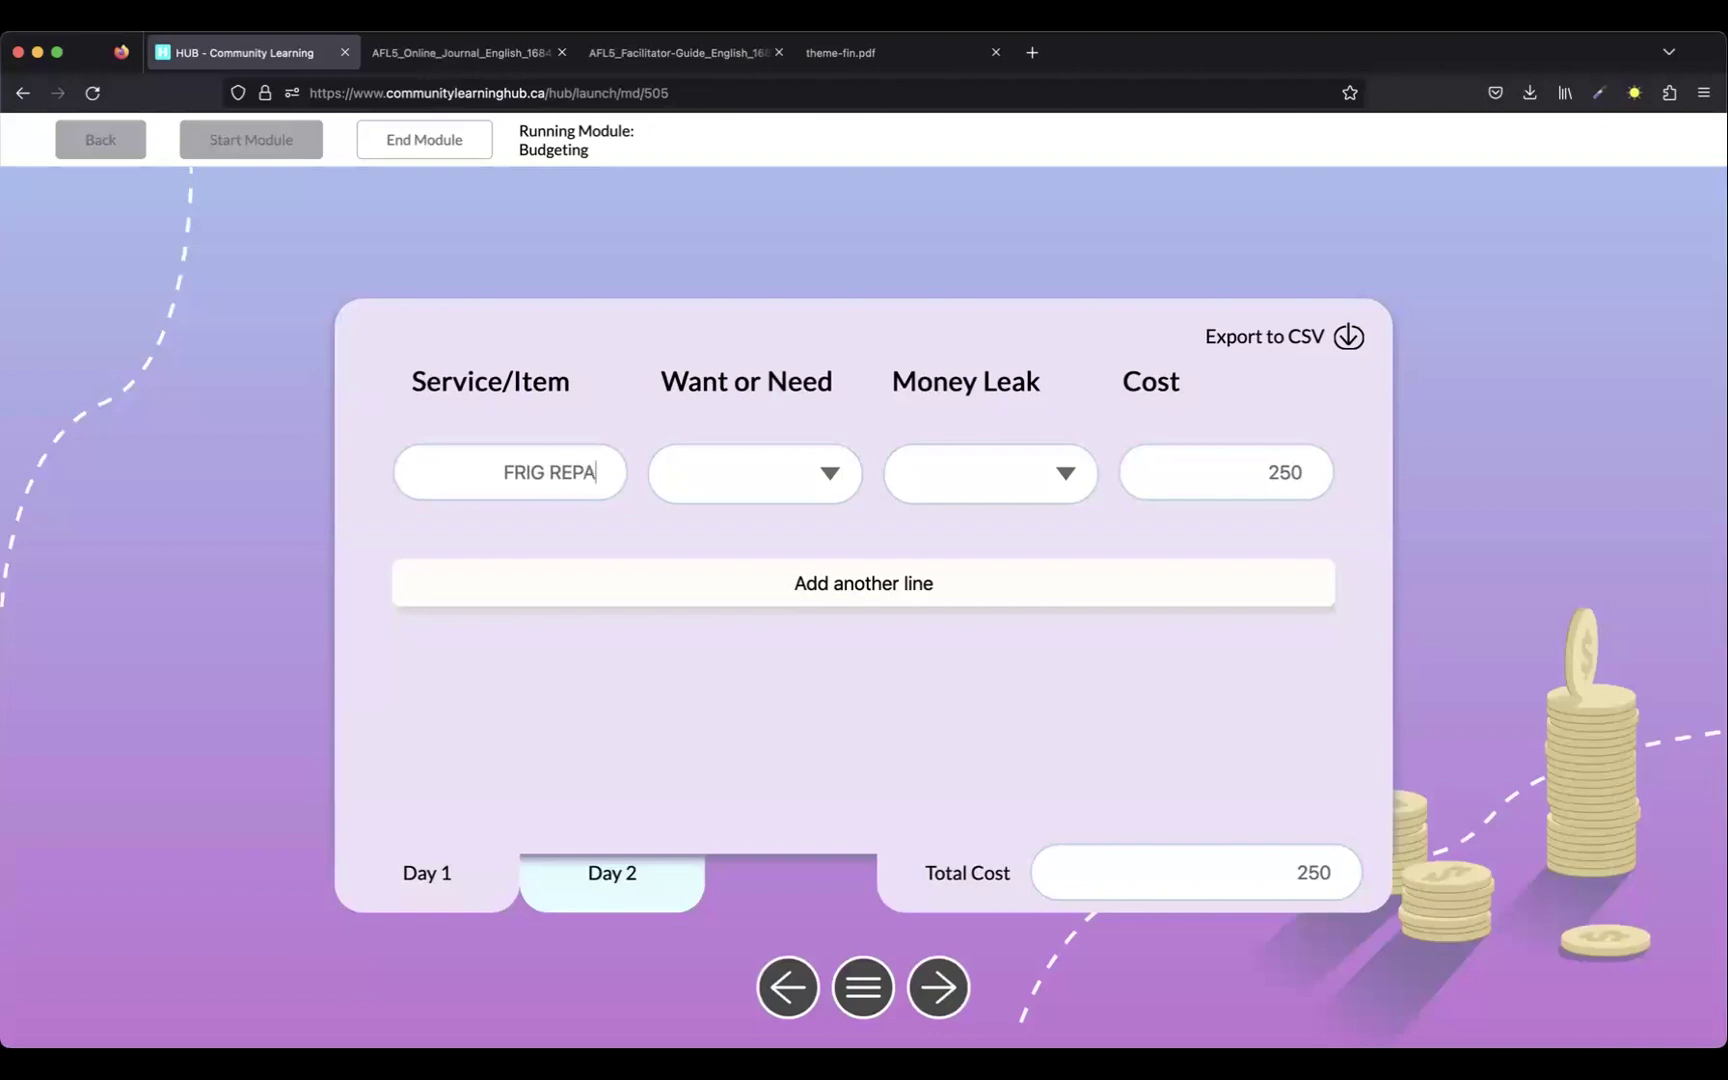
click(775, 487)
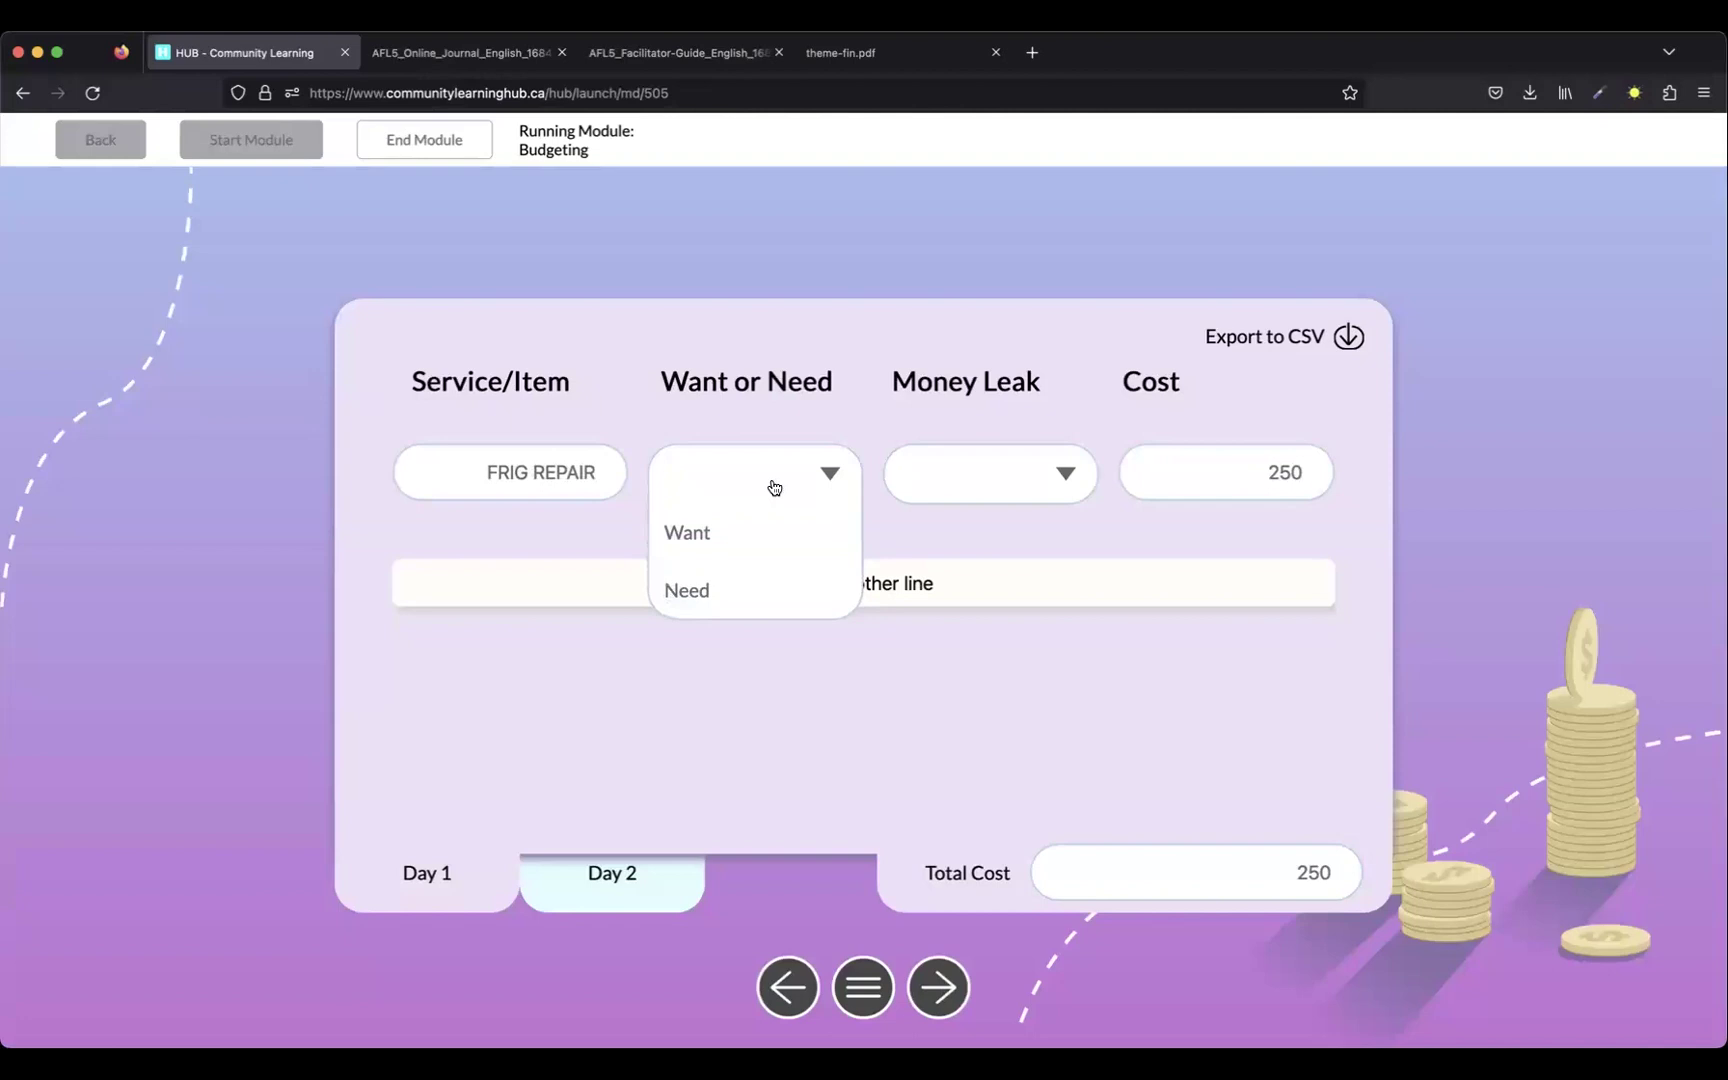
click(733, 594)
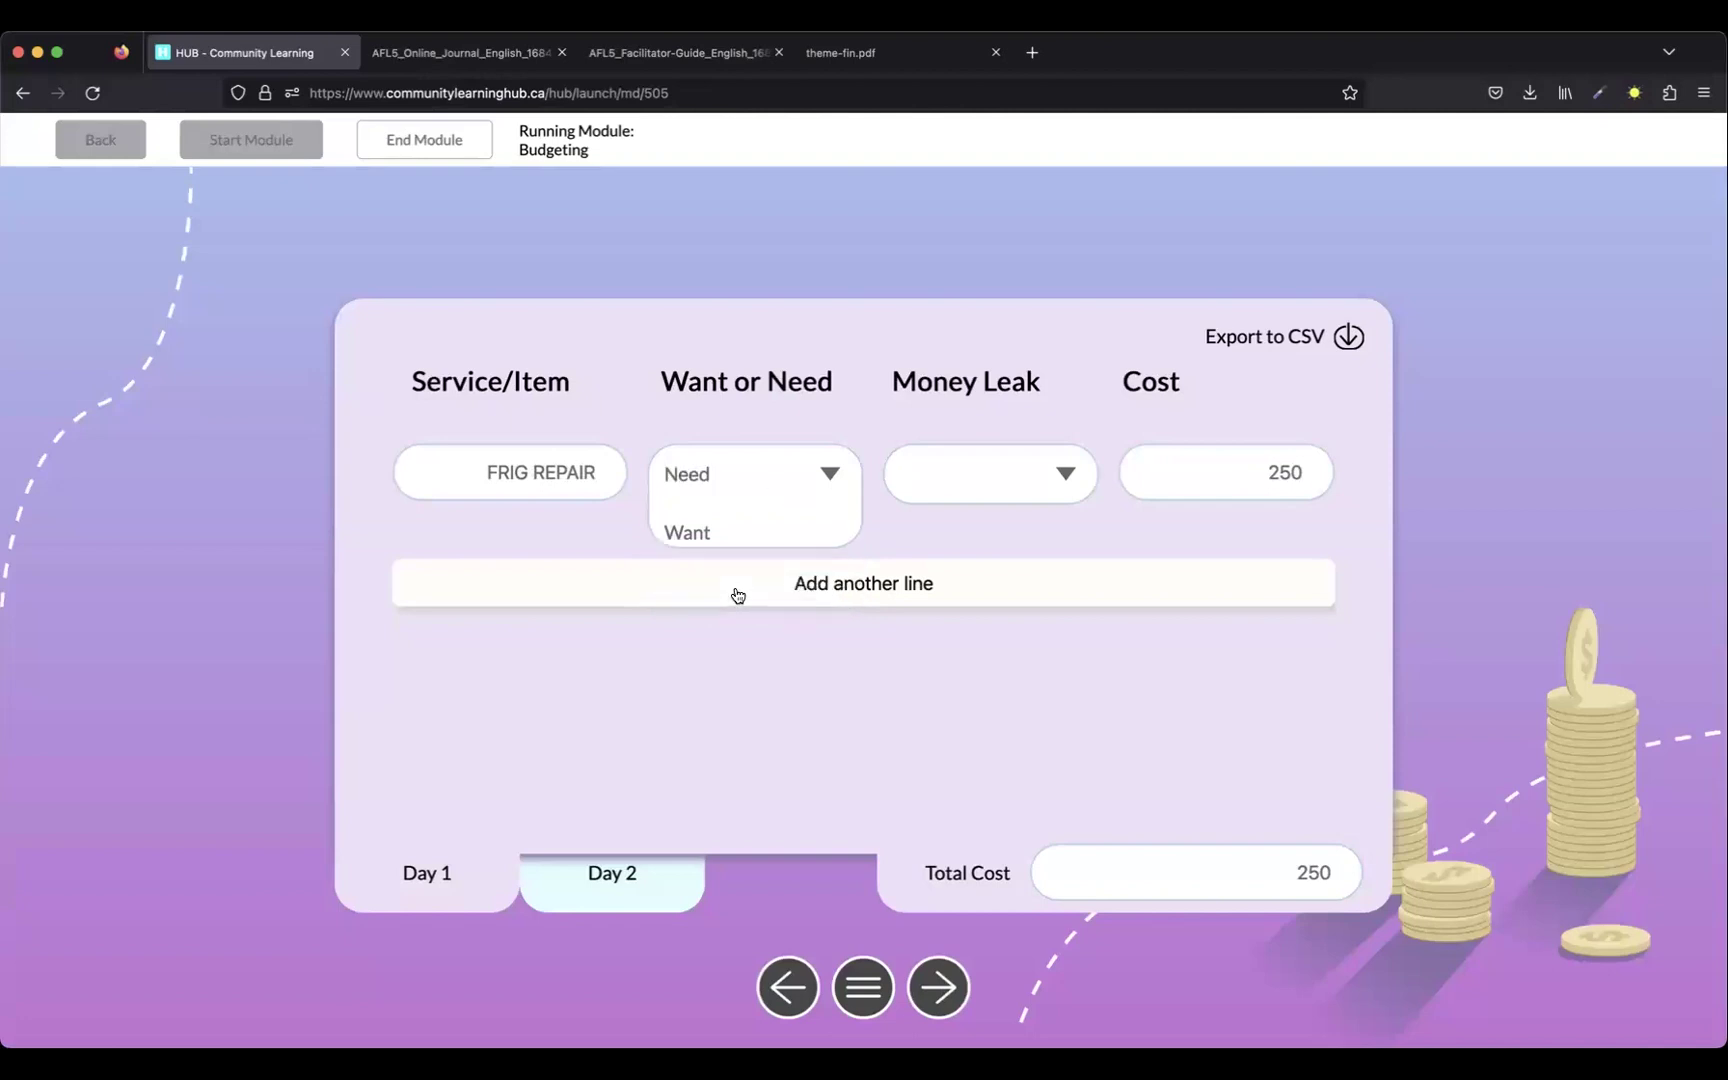
click(1046, 486)
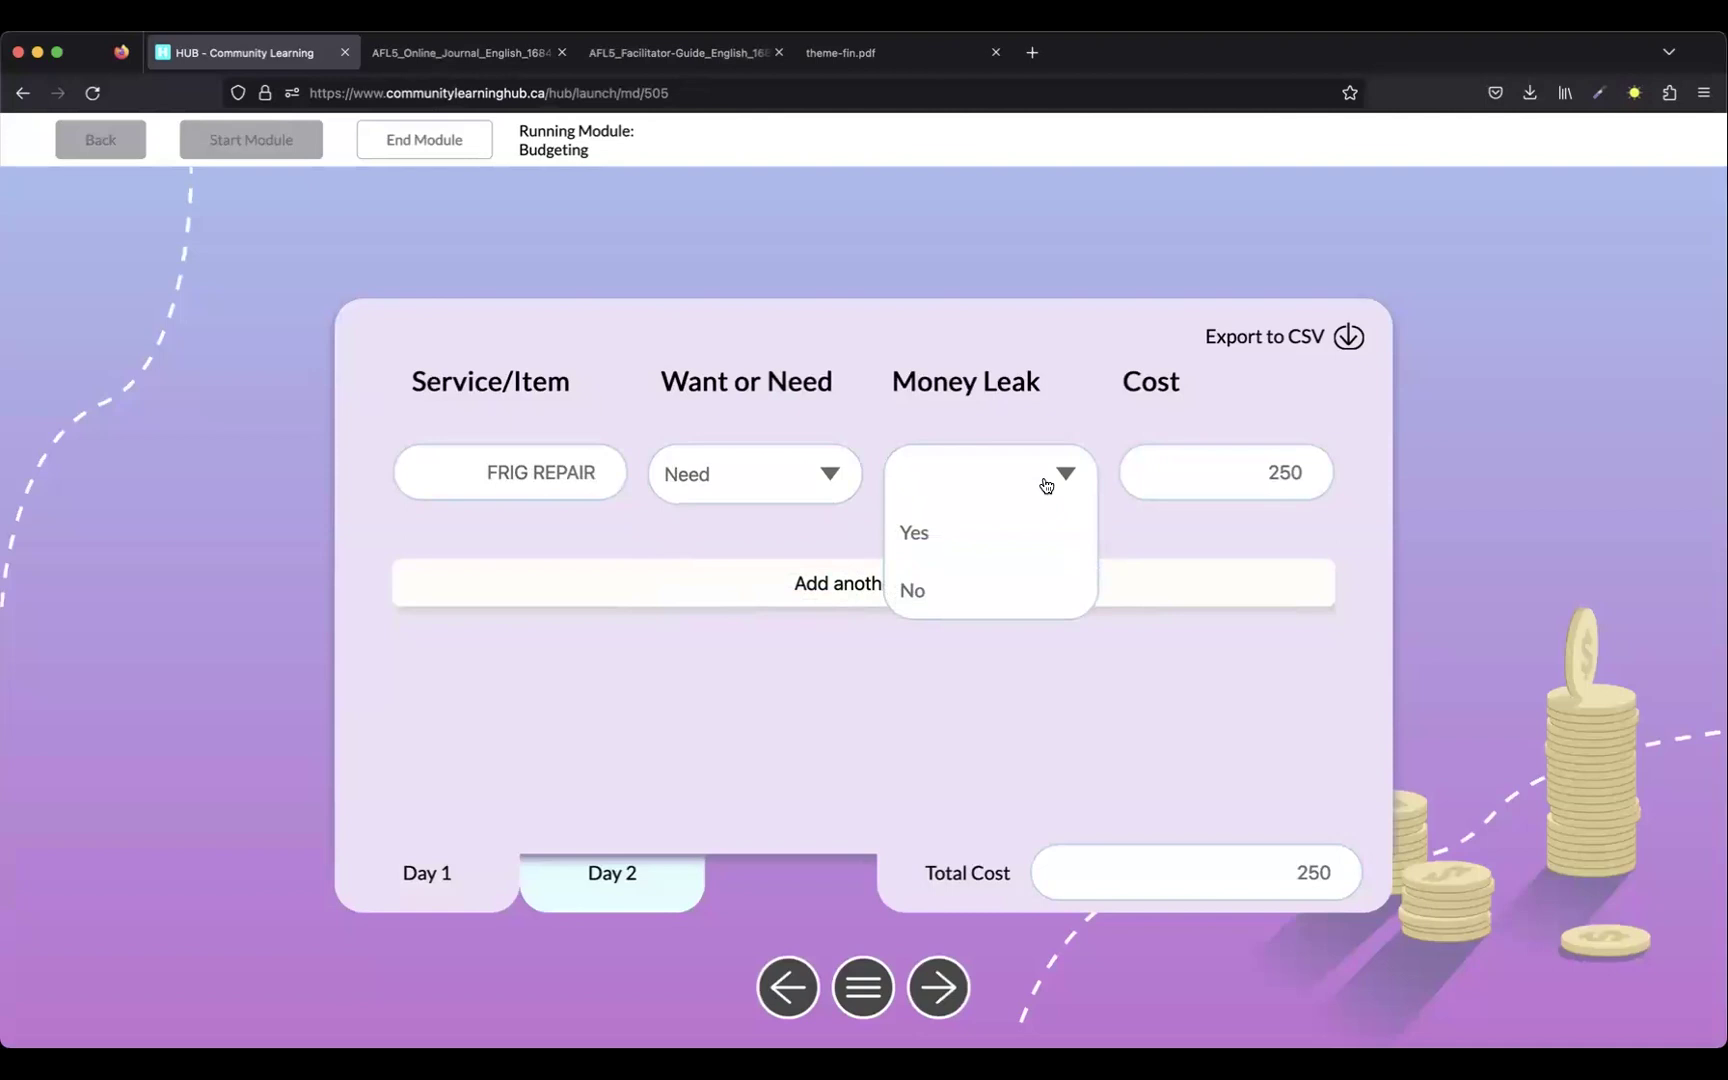
click(913, 592)
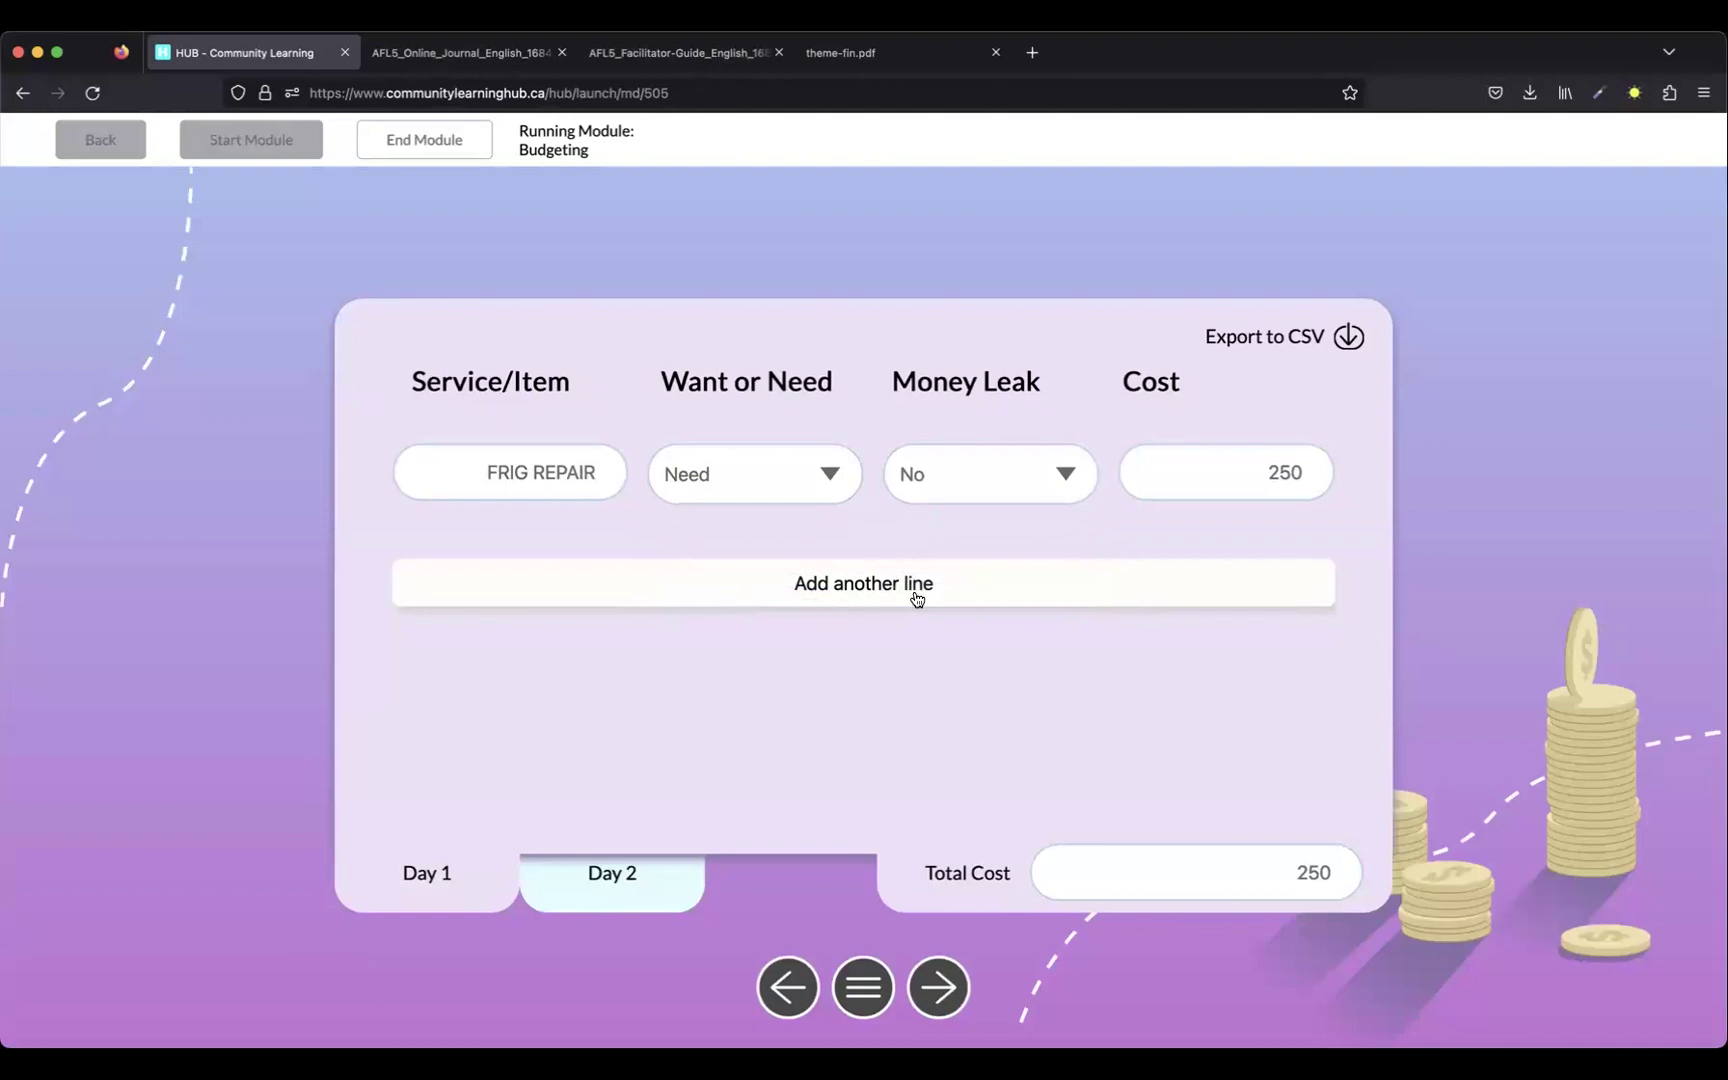
Add a second tracker line for RENT costing 900, marked Need and not a money leak
click(982, 590)
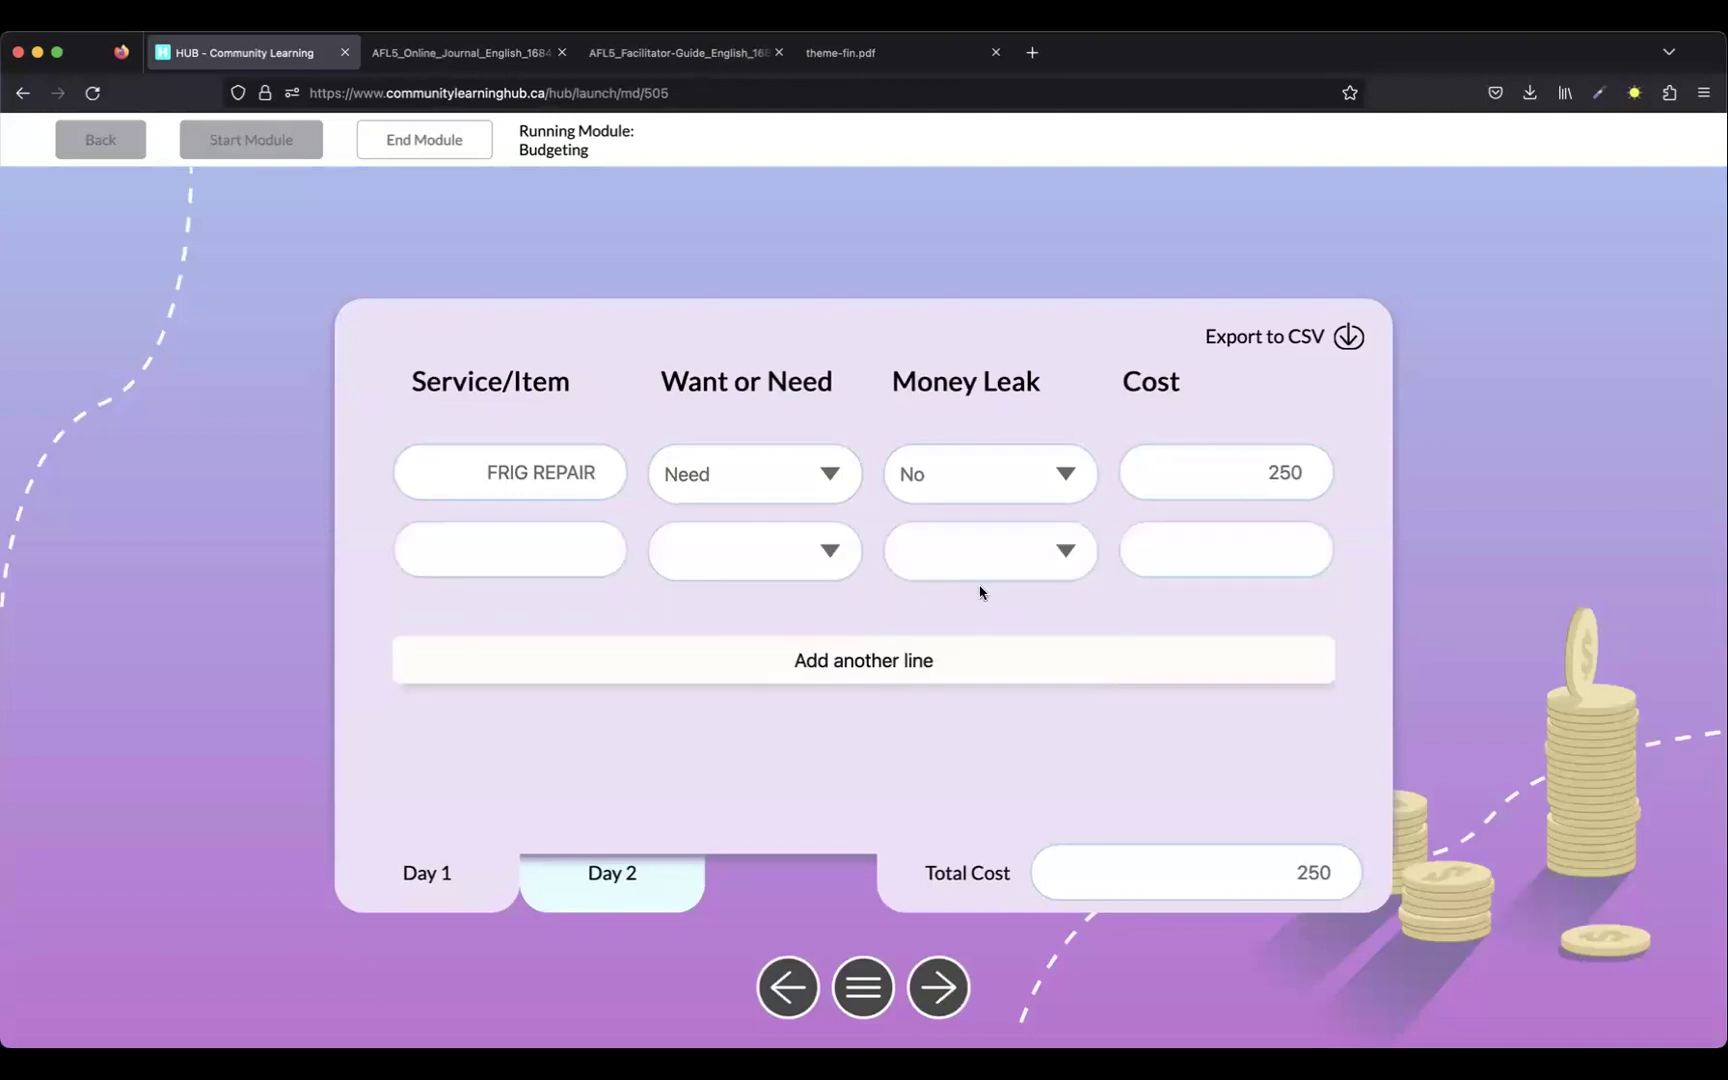
click(1217, 556)
text(900)
click(563, 549)
text(RENT)
click(745, 575)
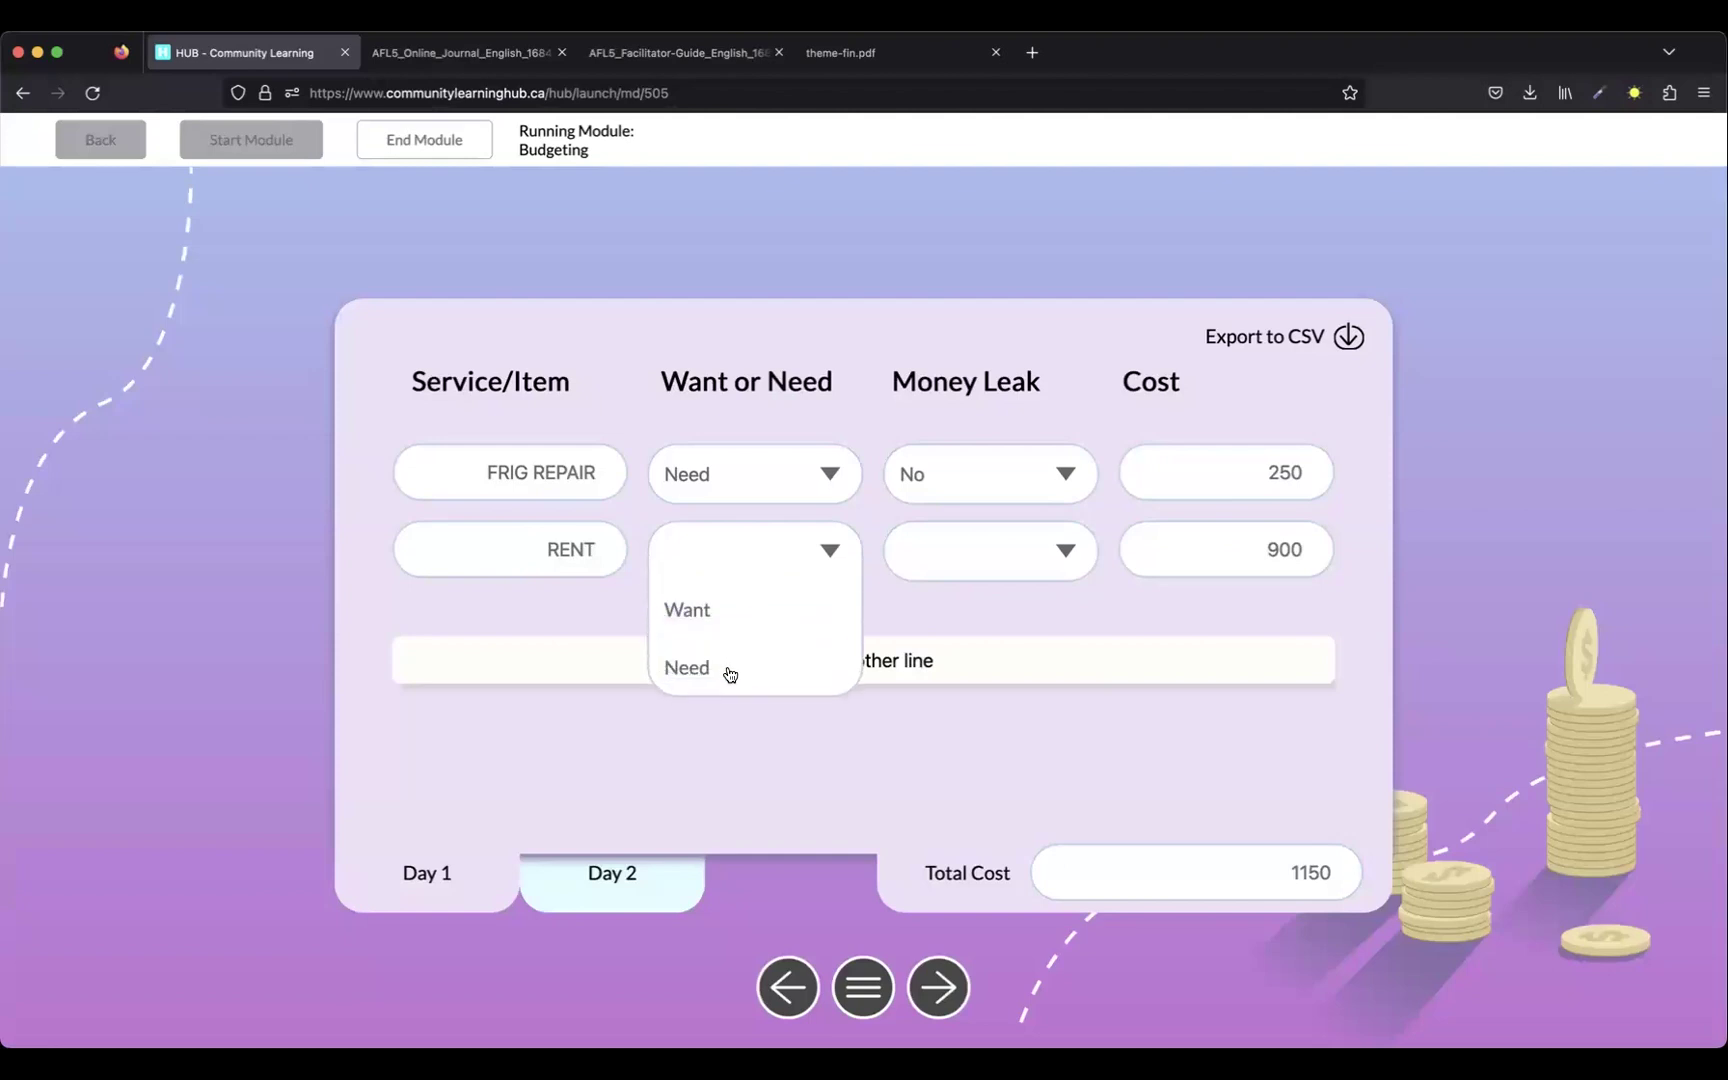
click(721, 673)
click(1068, 558)
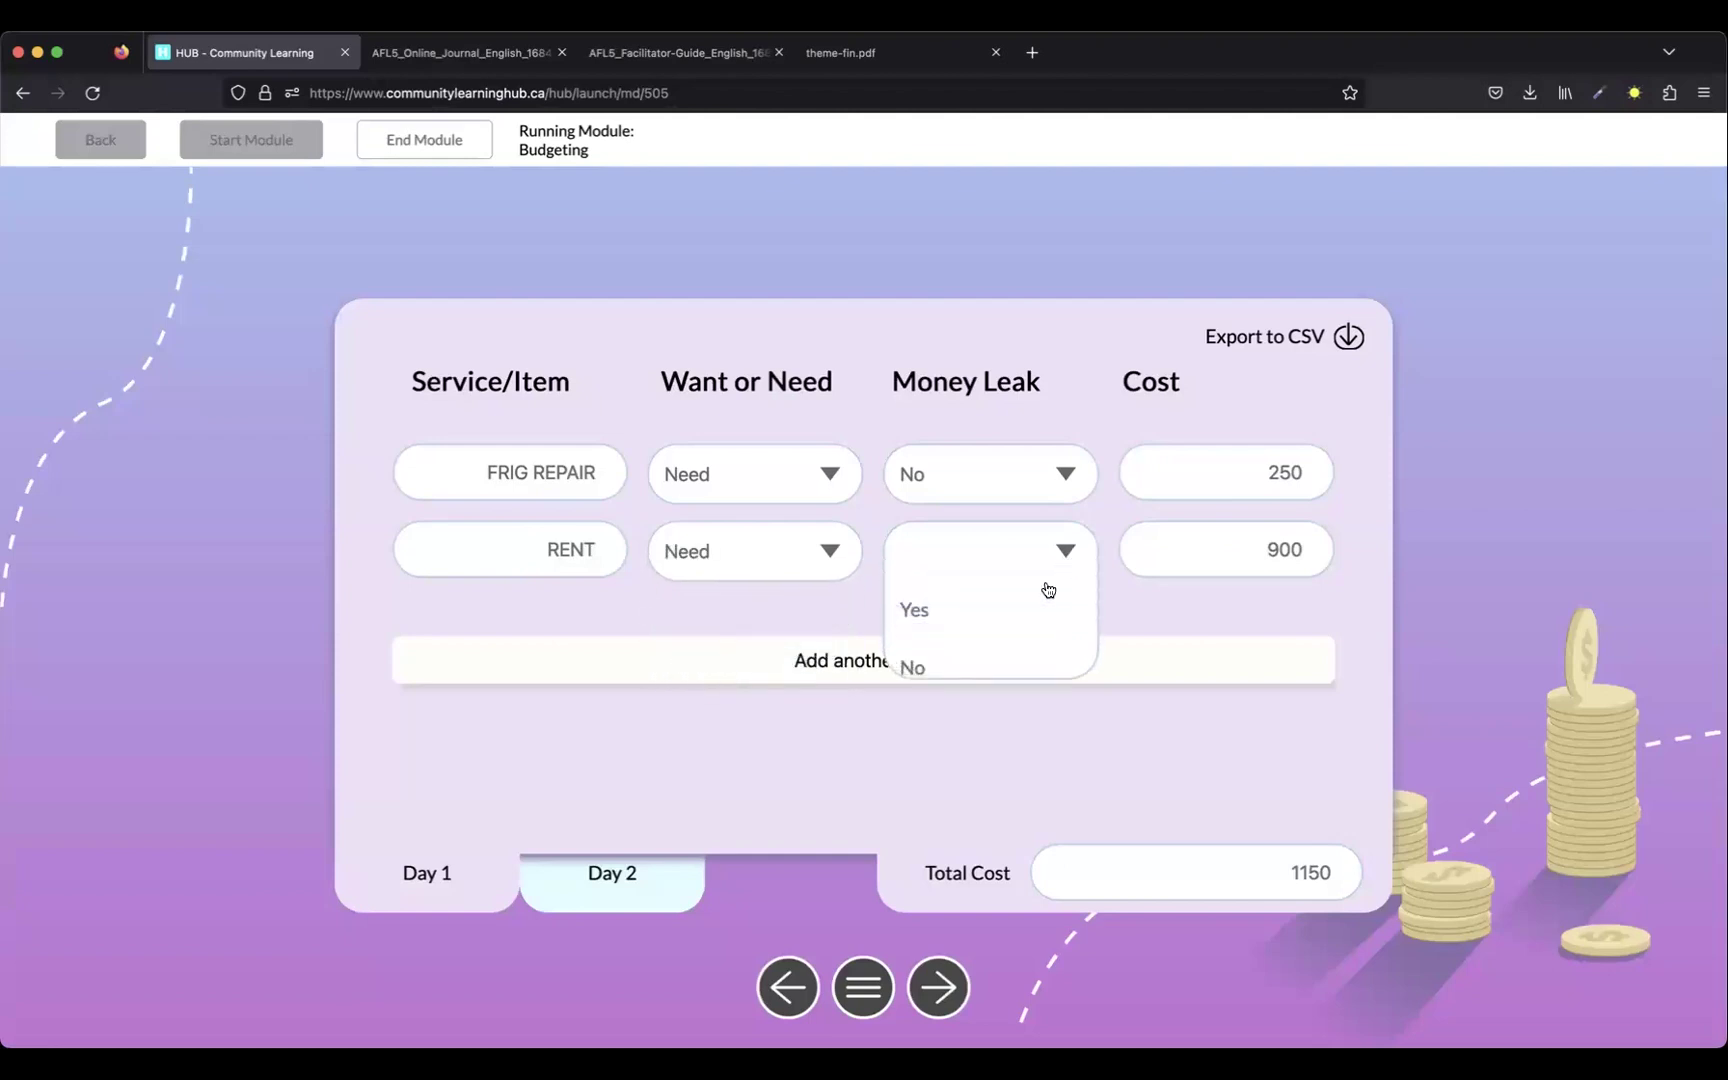
click(955, 668)
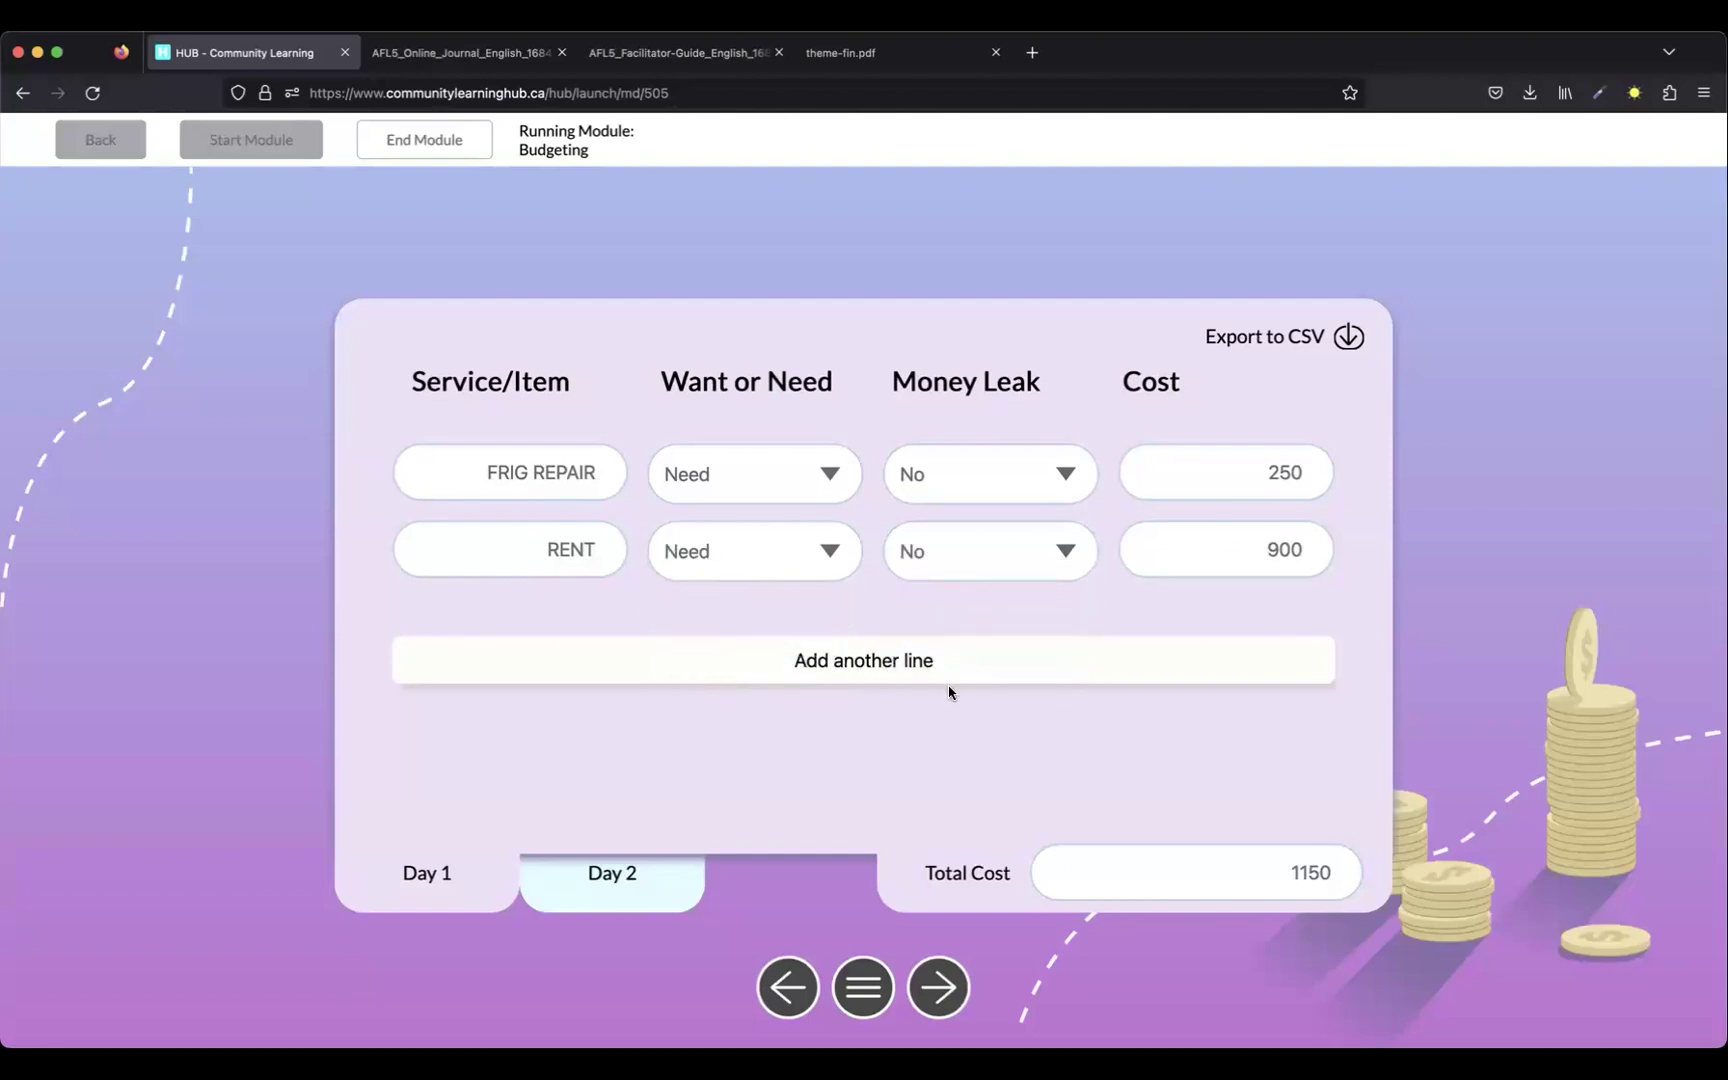
Add a third line for LOTTO TICKET costing 450, marked Want and Money Leak Yes
click(951, 672)
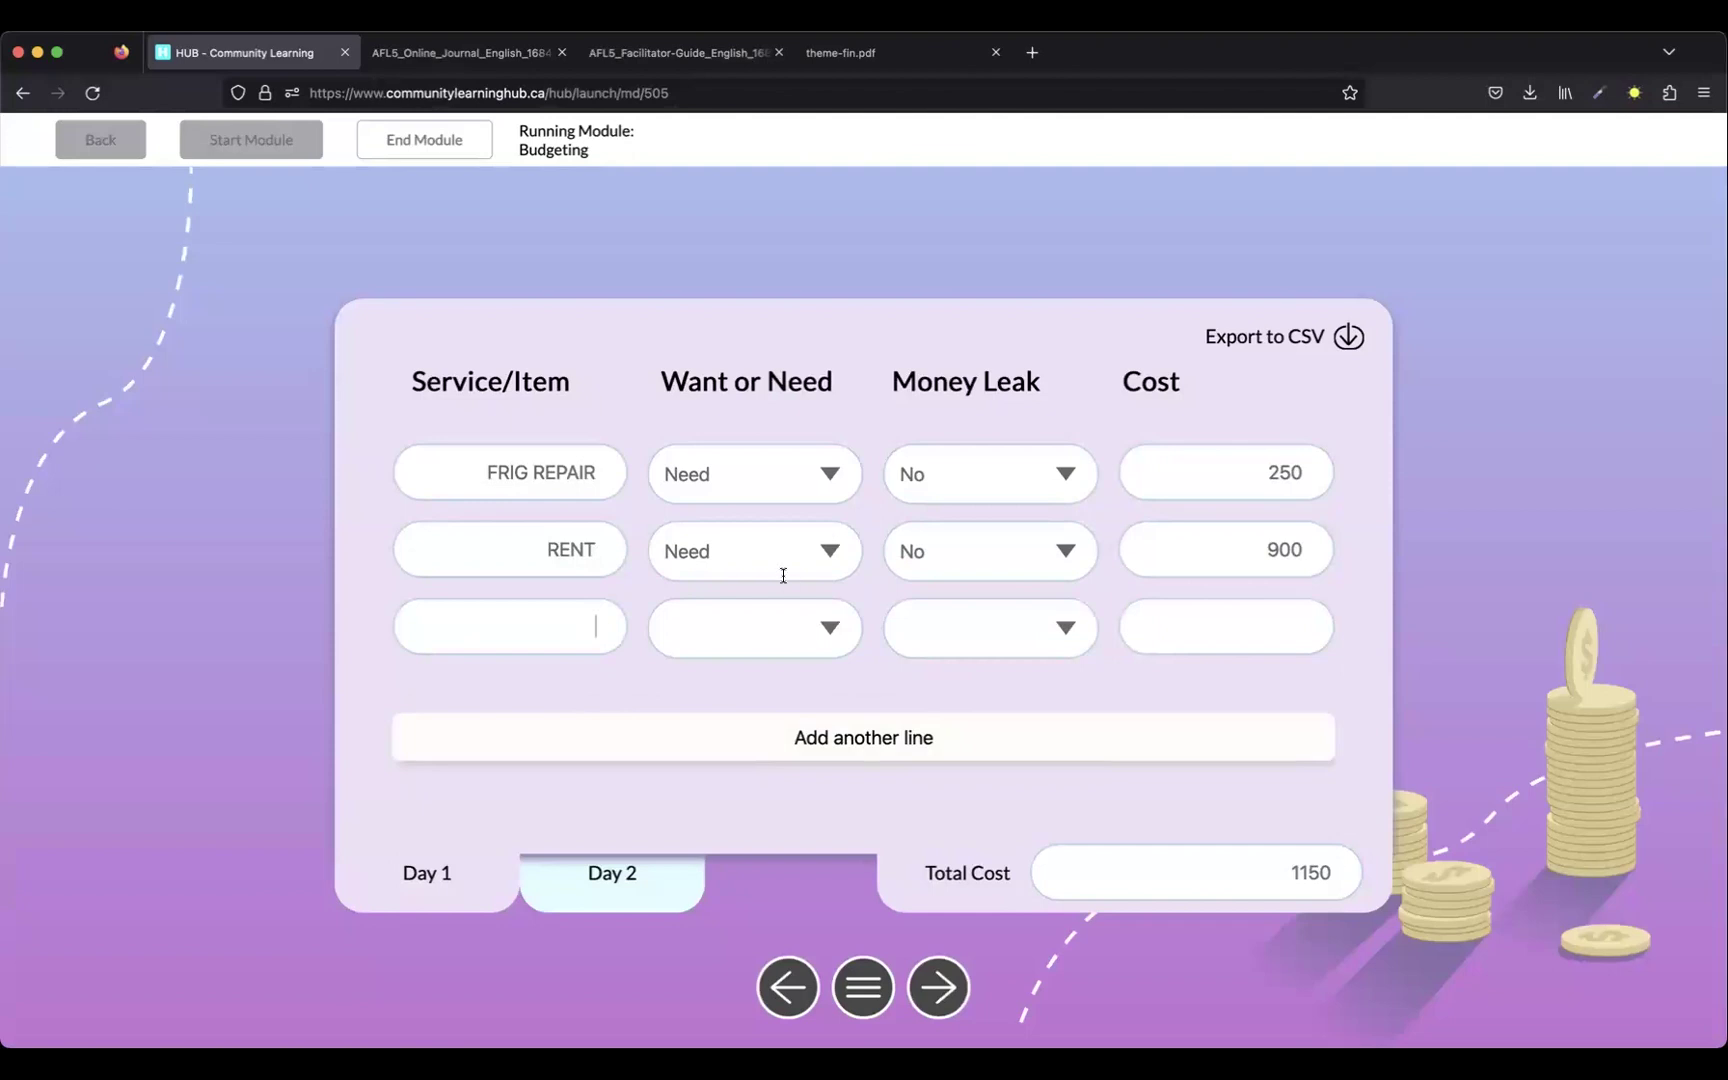
click(1307, 631)
text(450)
click(533, 640)
text(LOTTO TICKET)
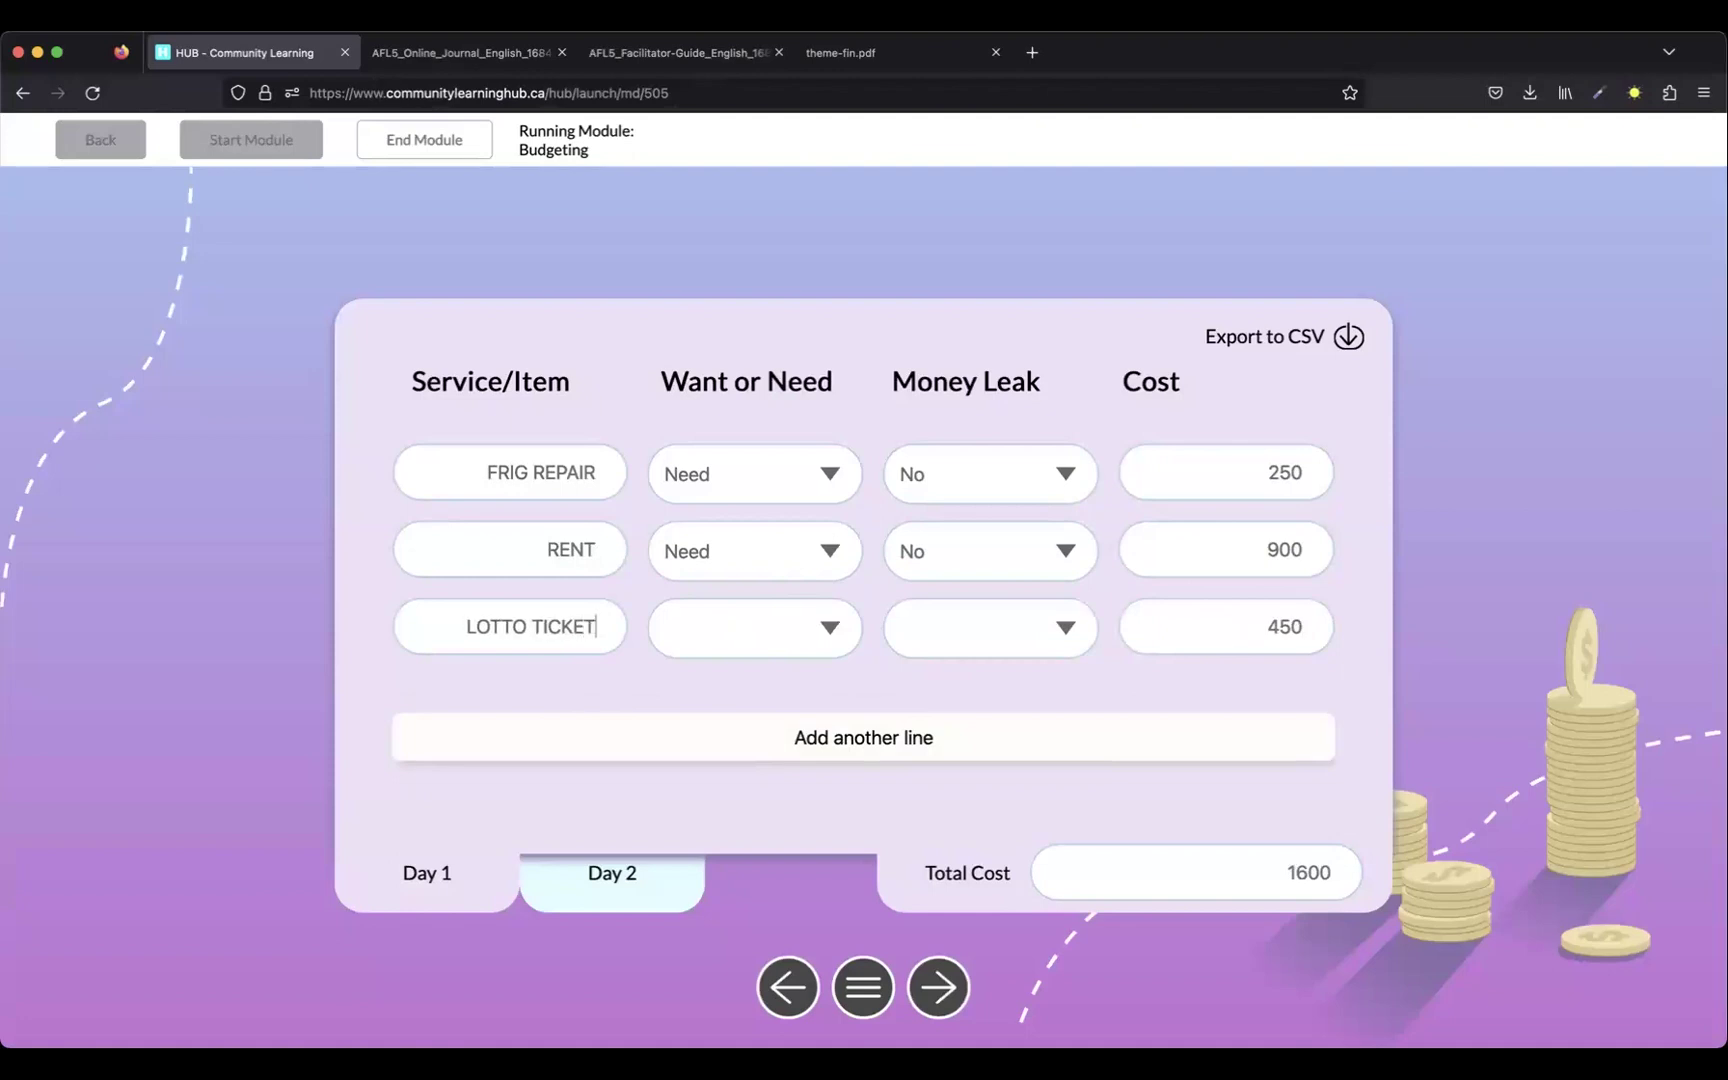
click(710, 625)
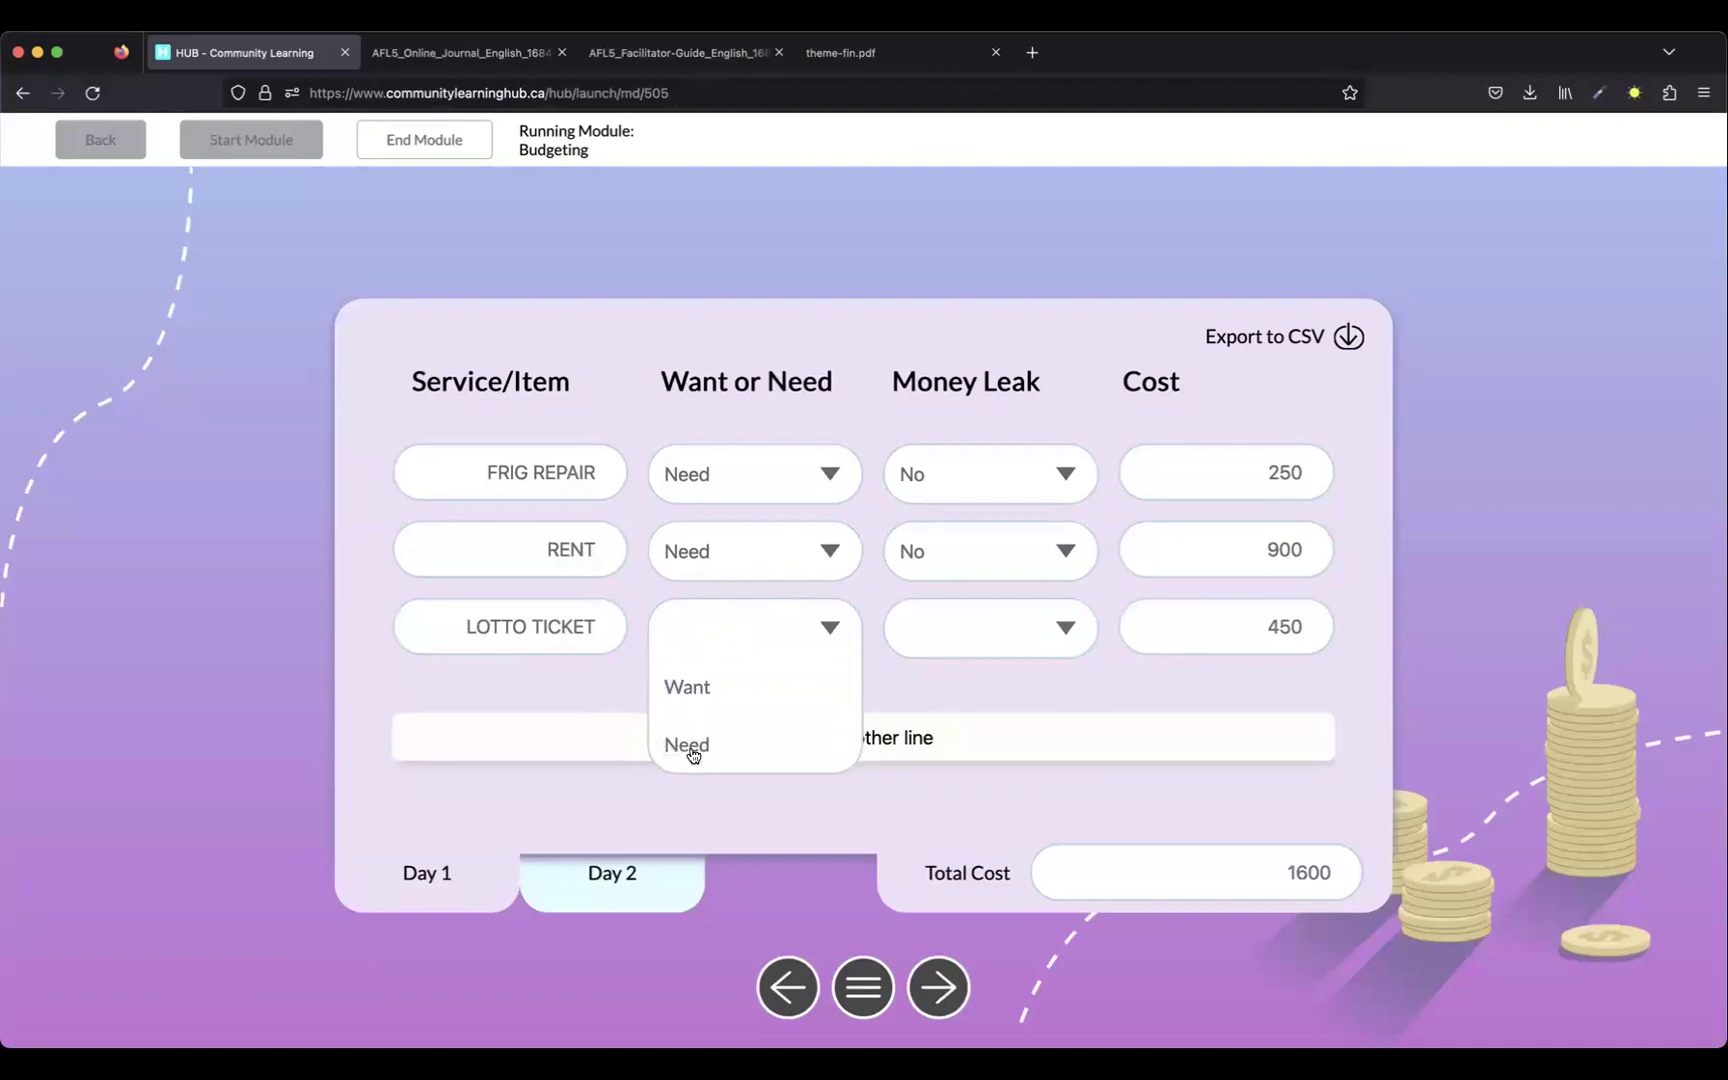
click(688, 688)
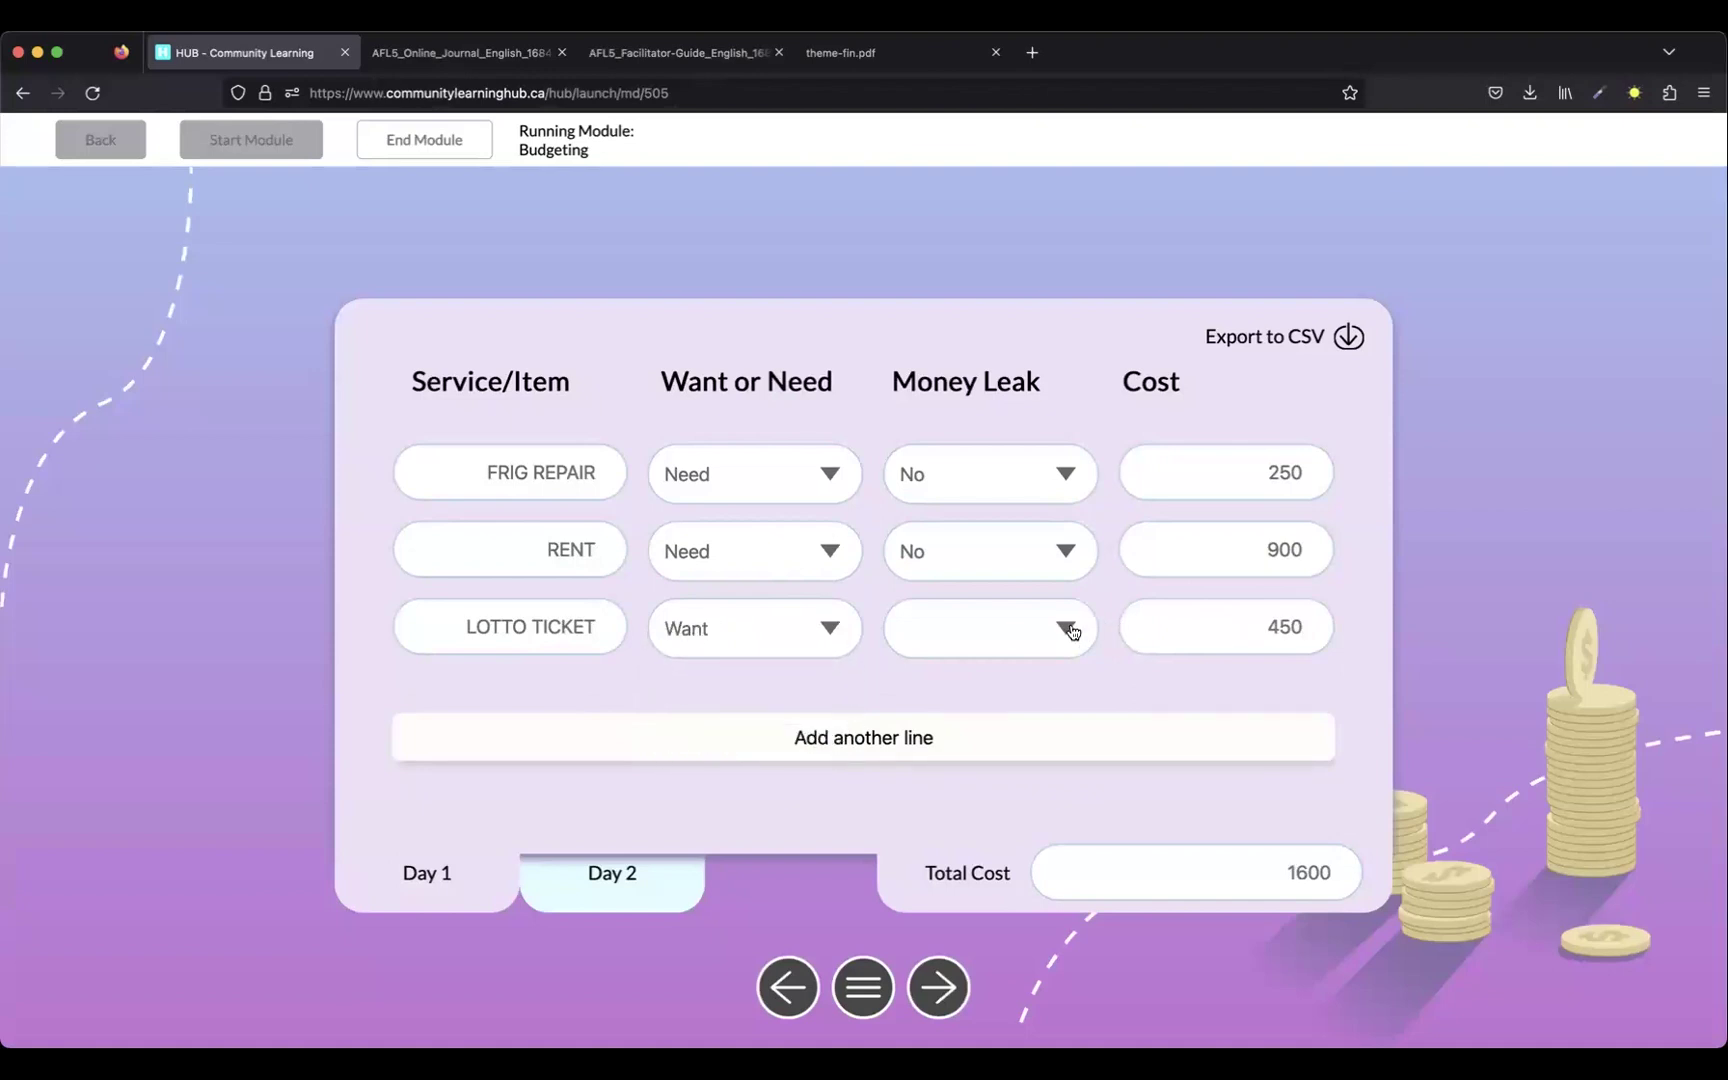
click(1067, 628)
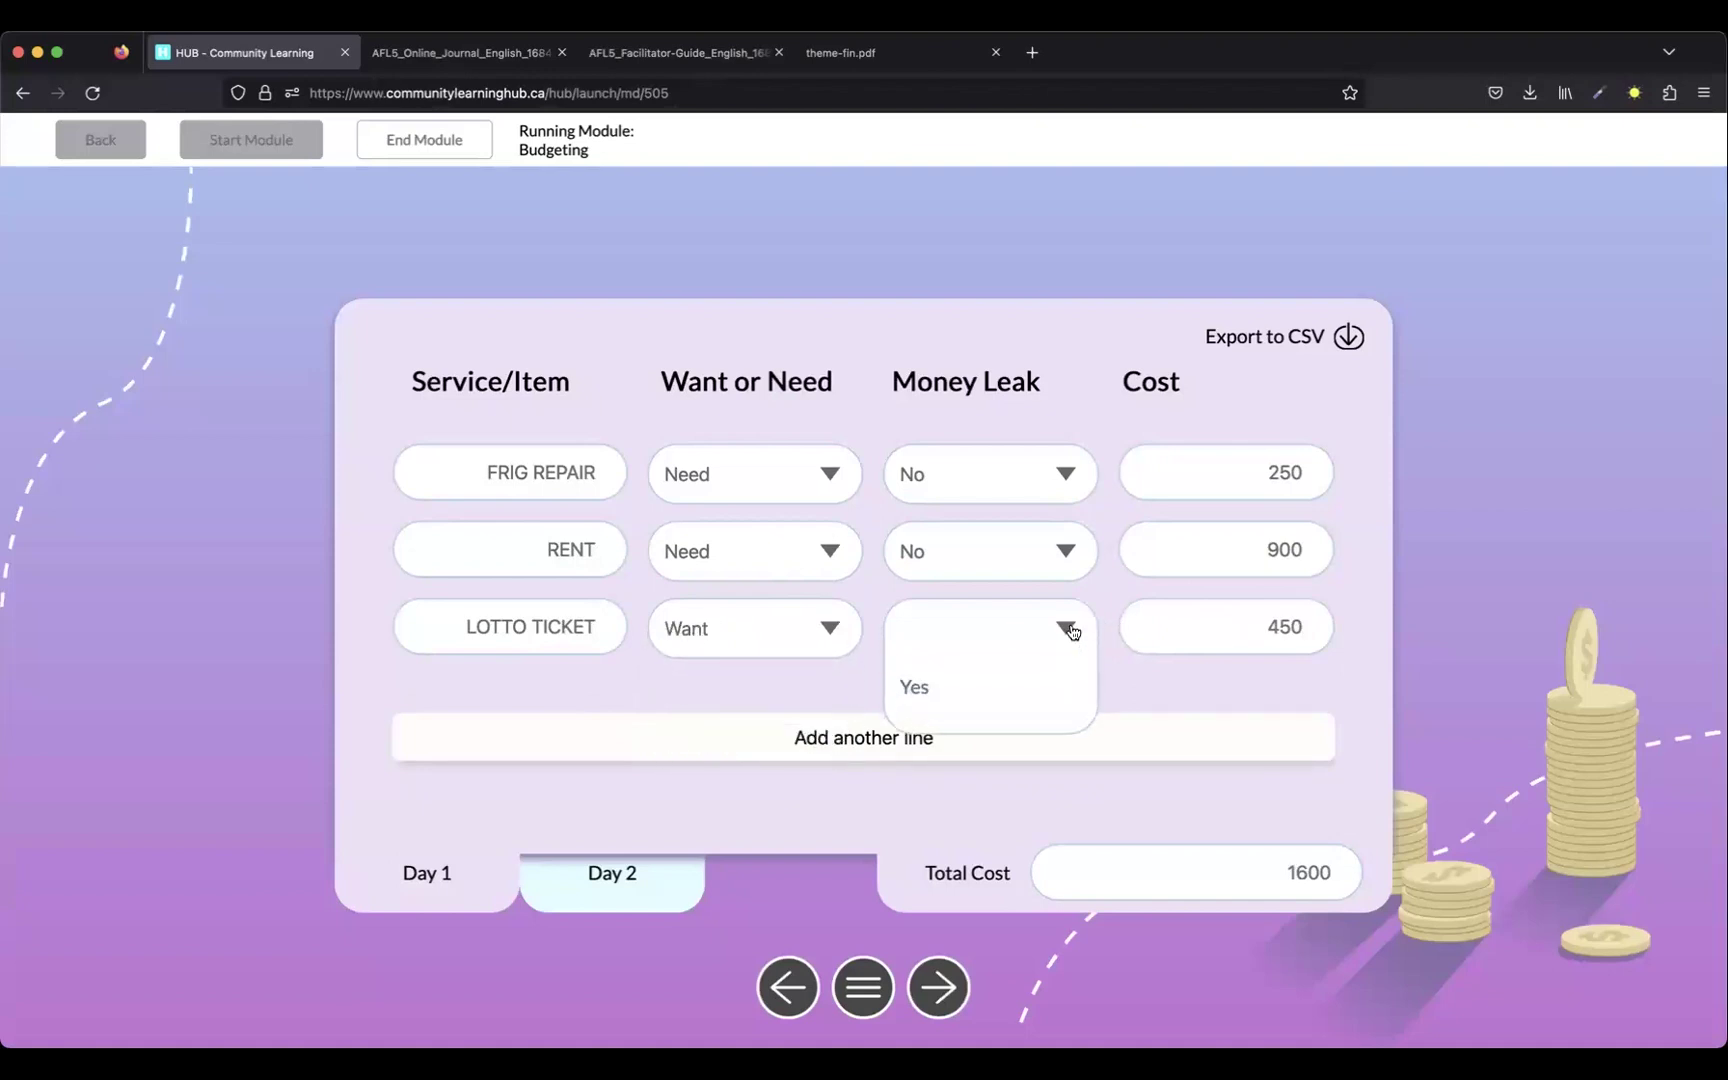
click(927, 692)
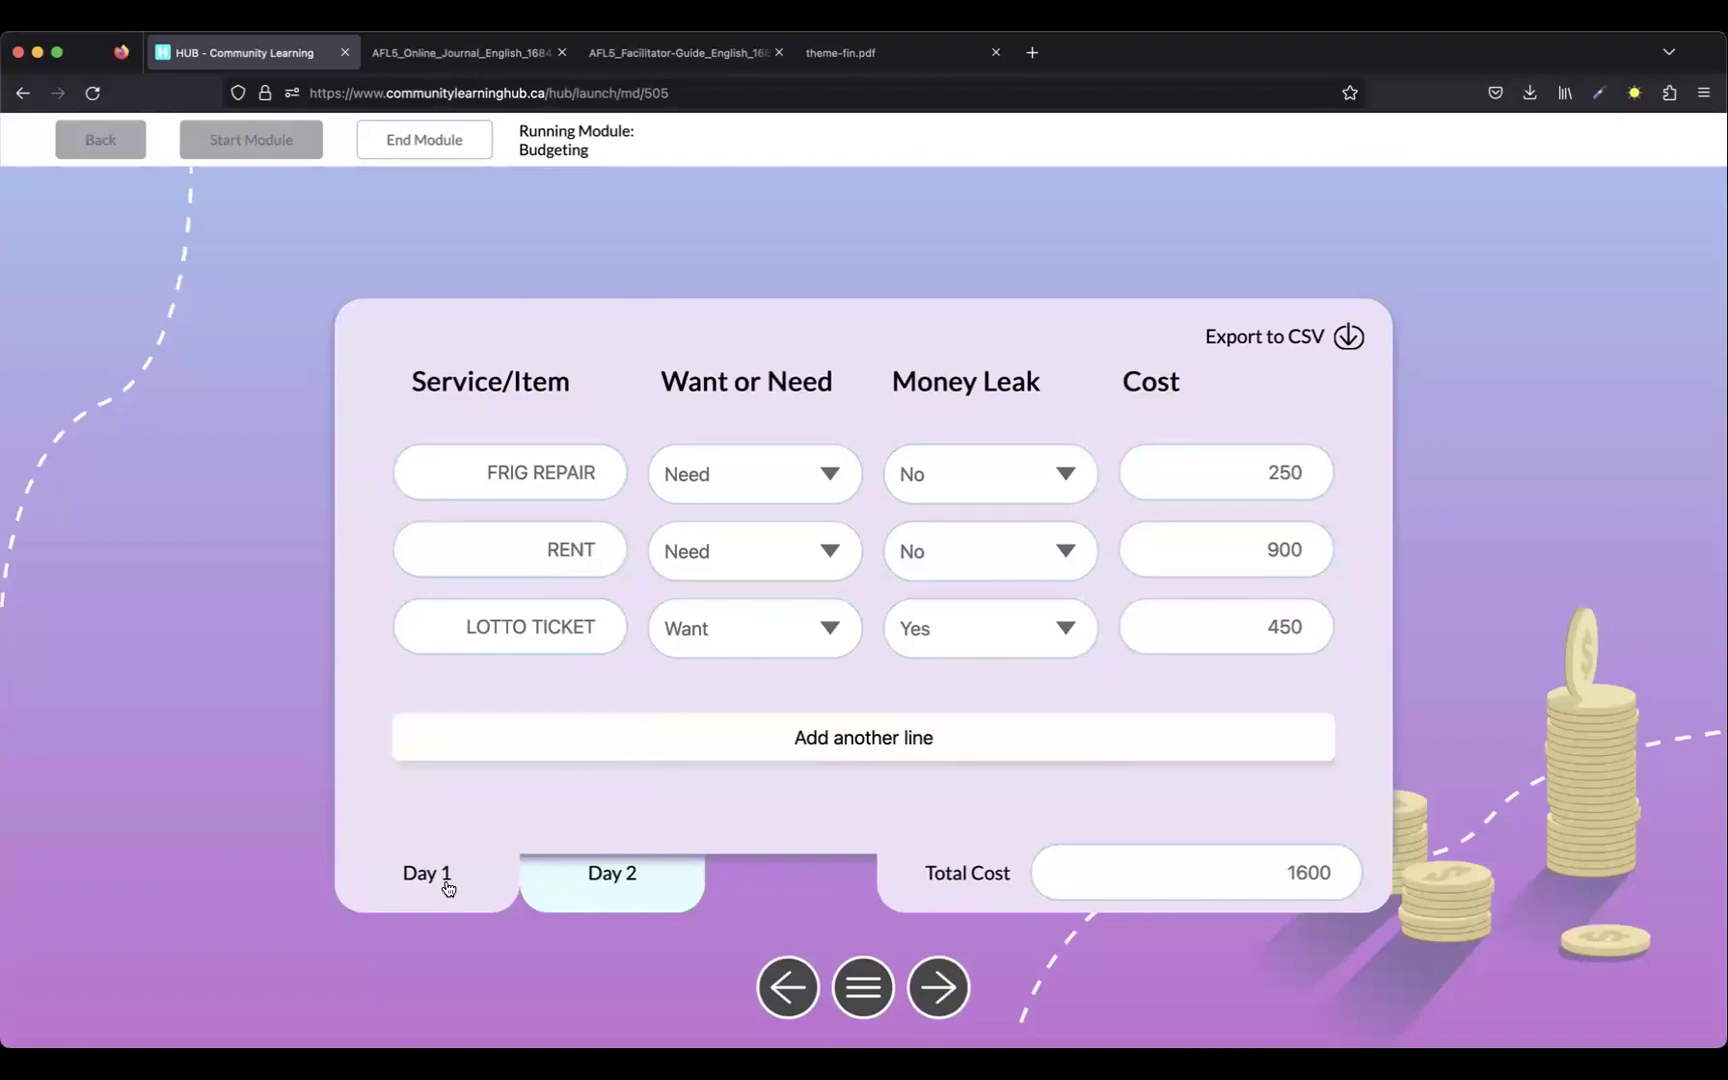
click(600, 900)
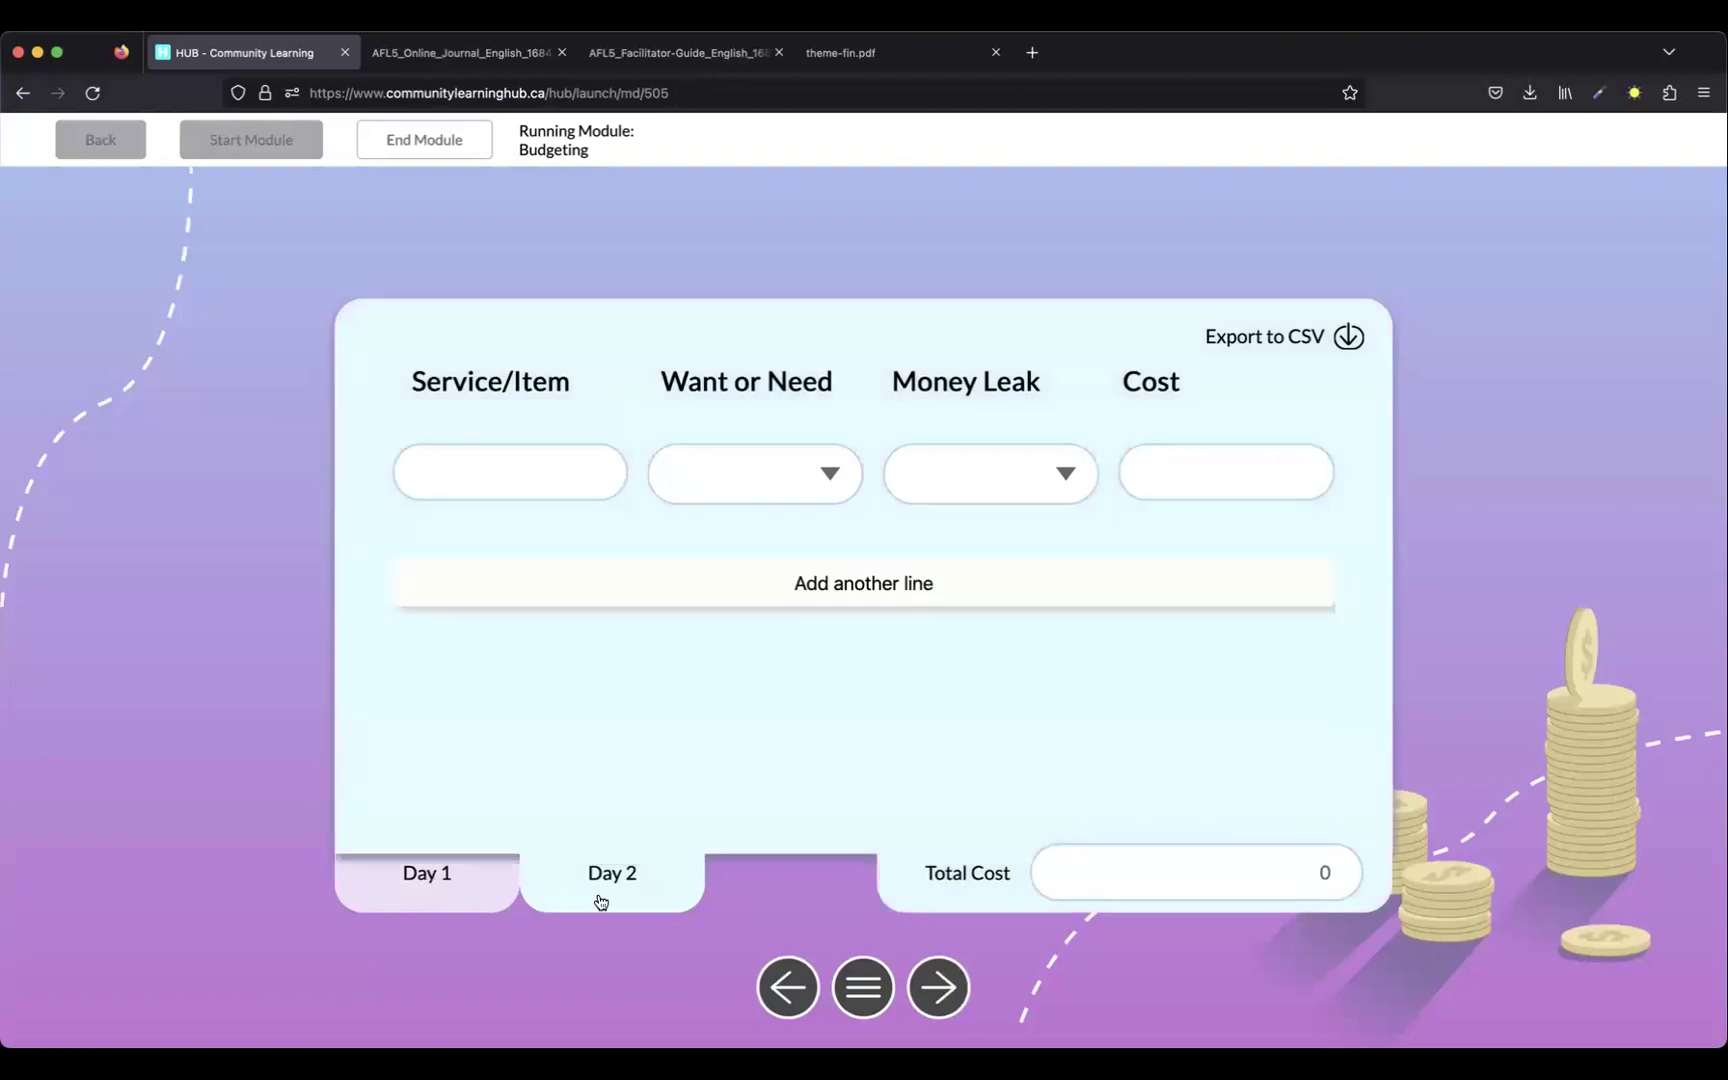
click(450, 883)
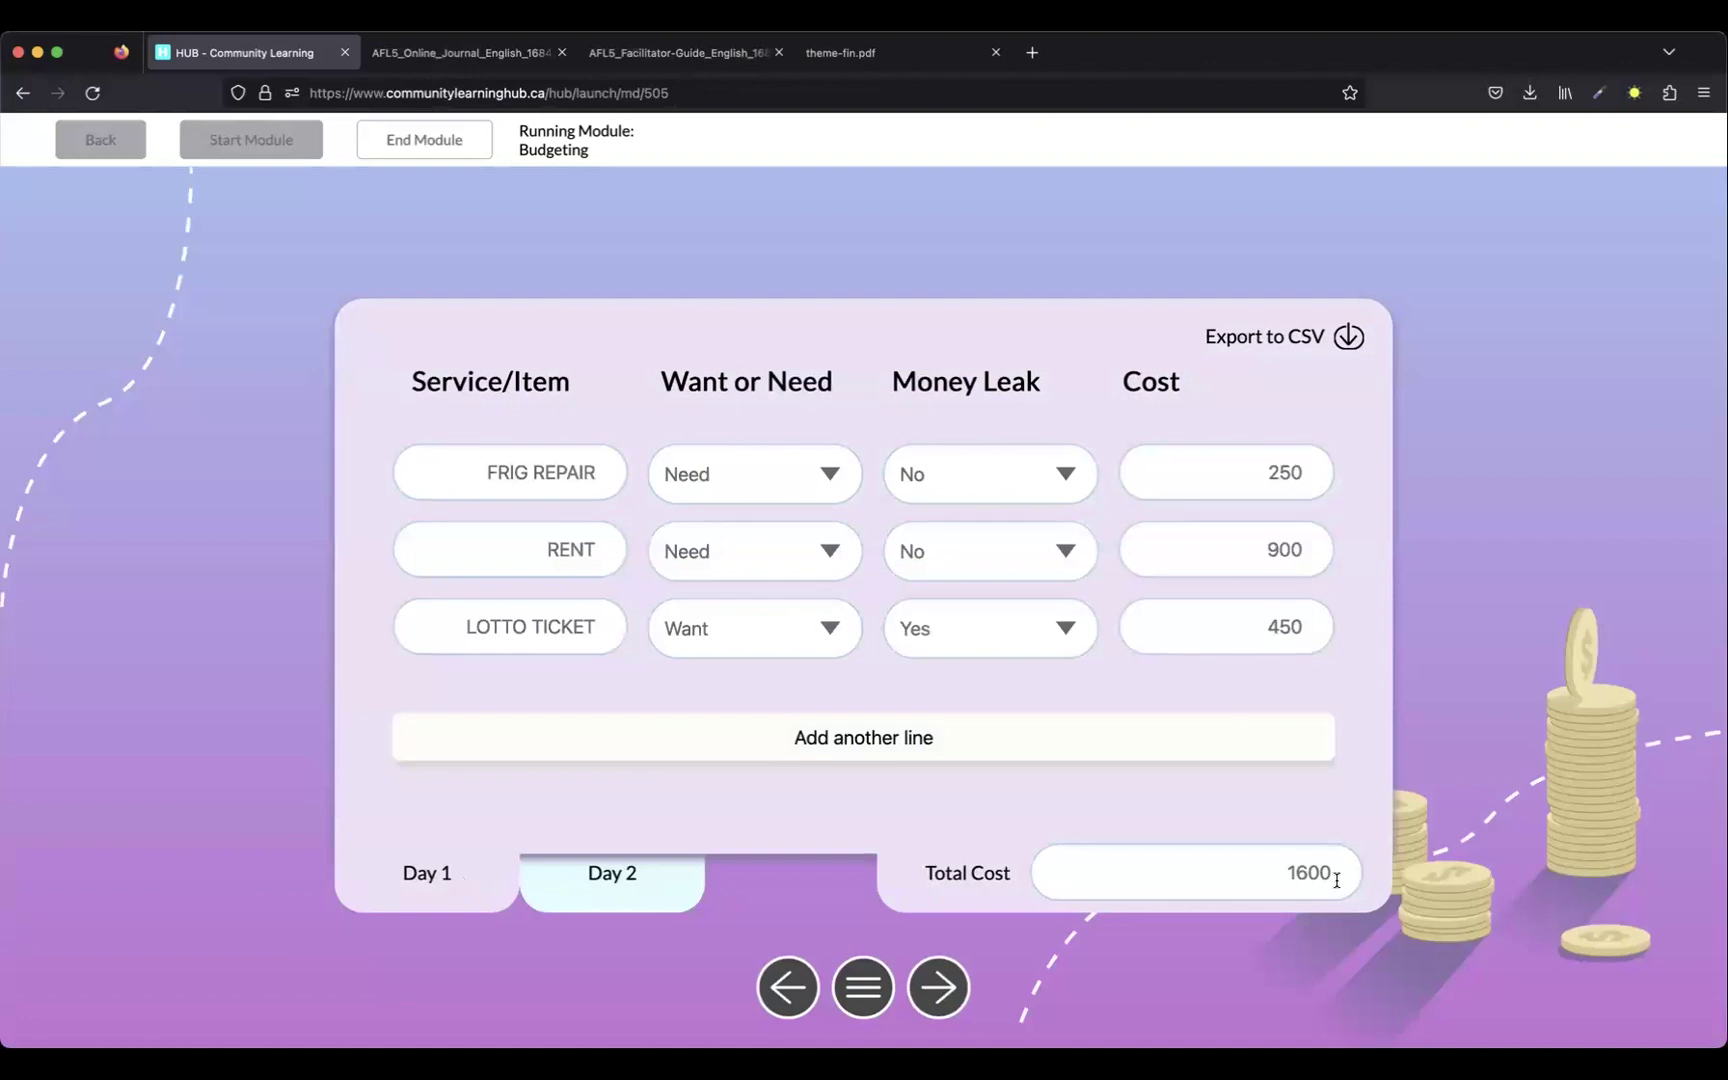
double_click(1215, 873)
click(1006, 960)
Go to the How to Track Spending slide and reveal its journal, app and spreadsheet options
click(938, 996)
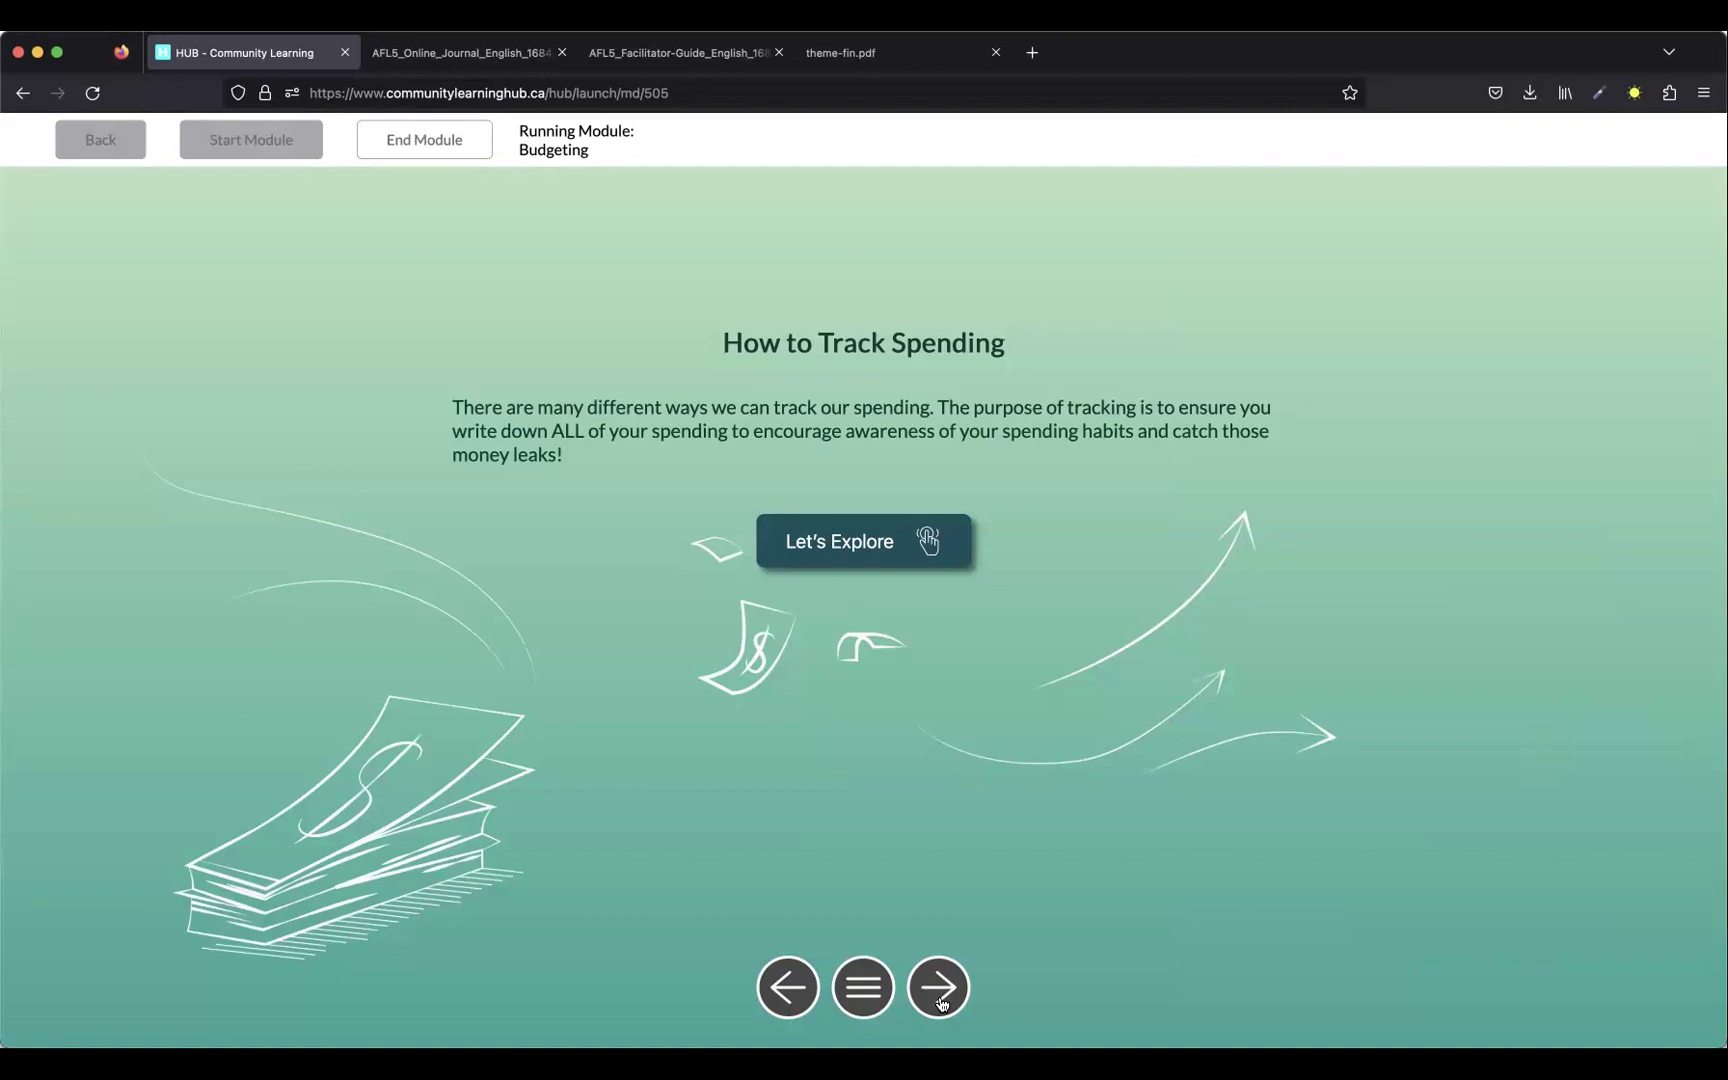
click(888, 542)
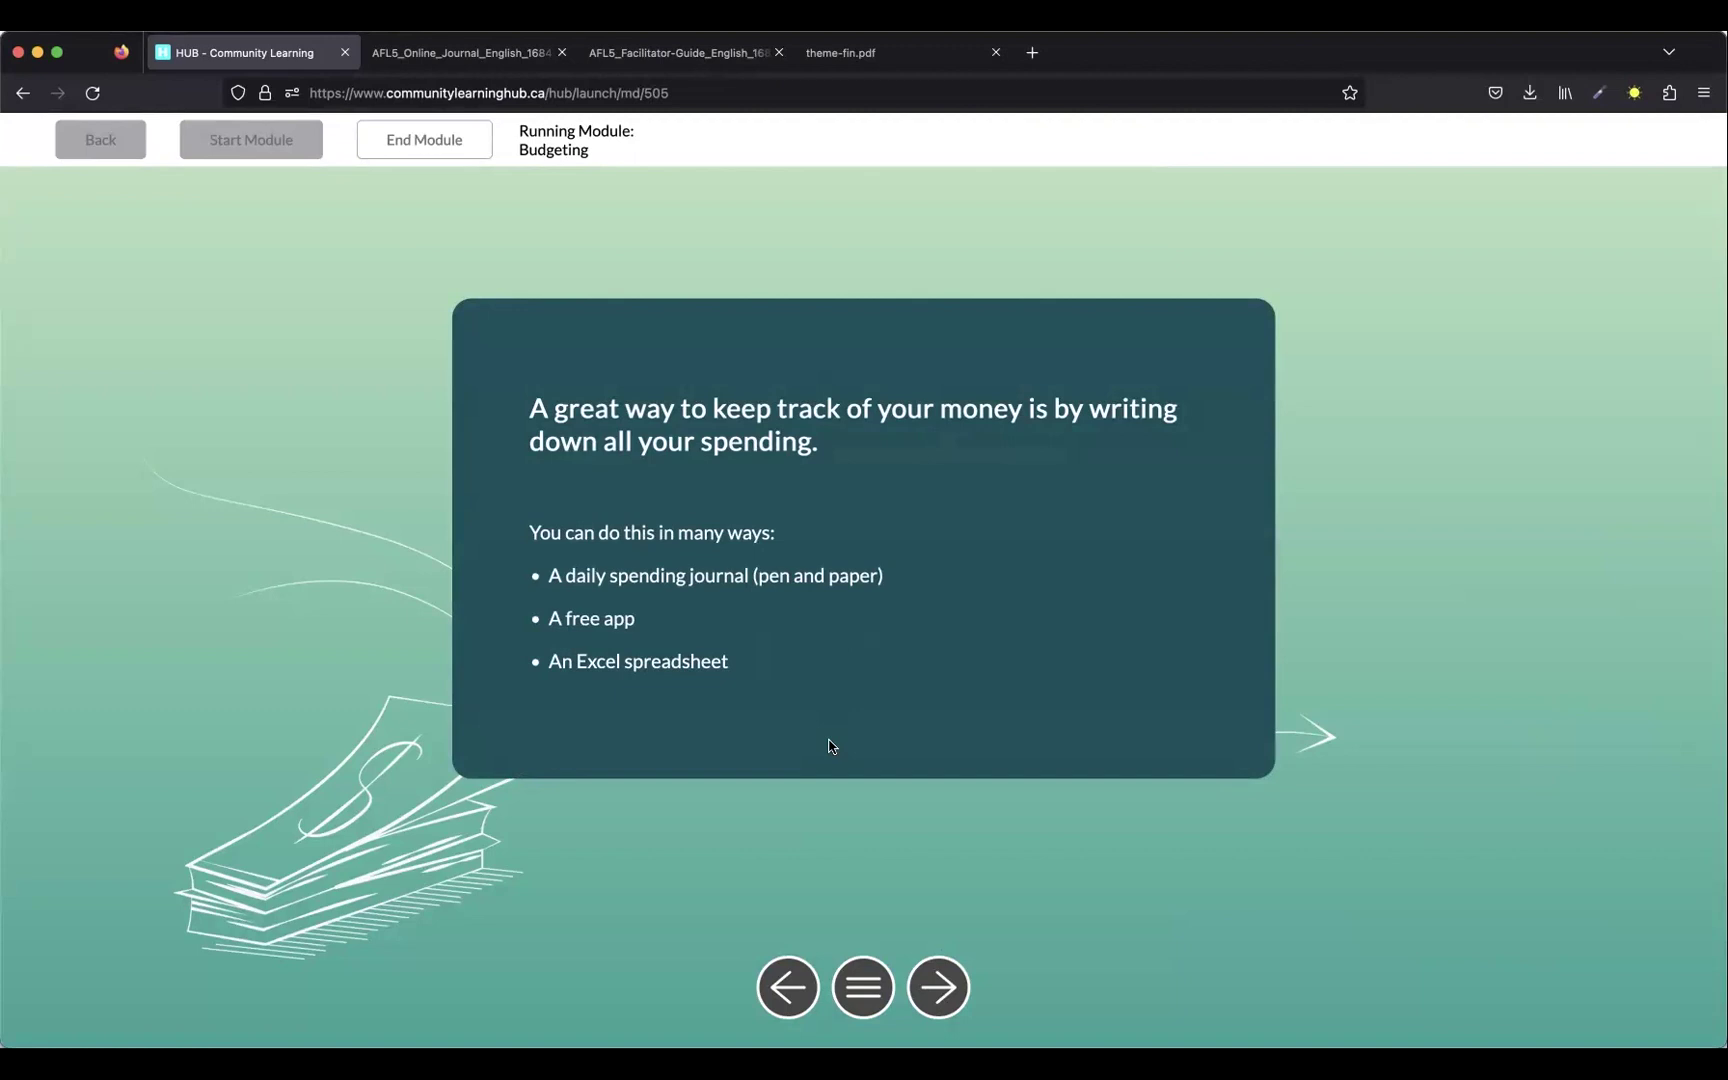
Advance to the mindfulness slide and read then close the Why This Works explanation
click(938, 1000)
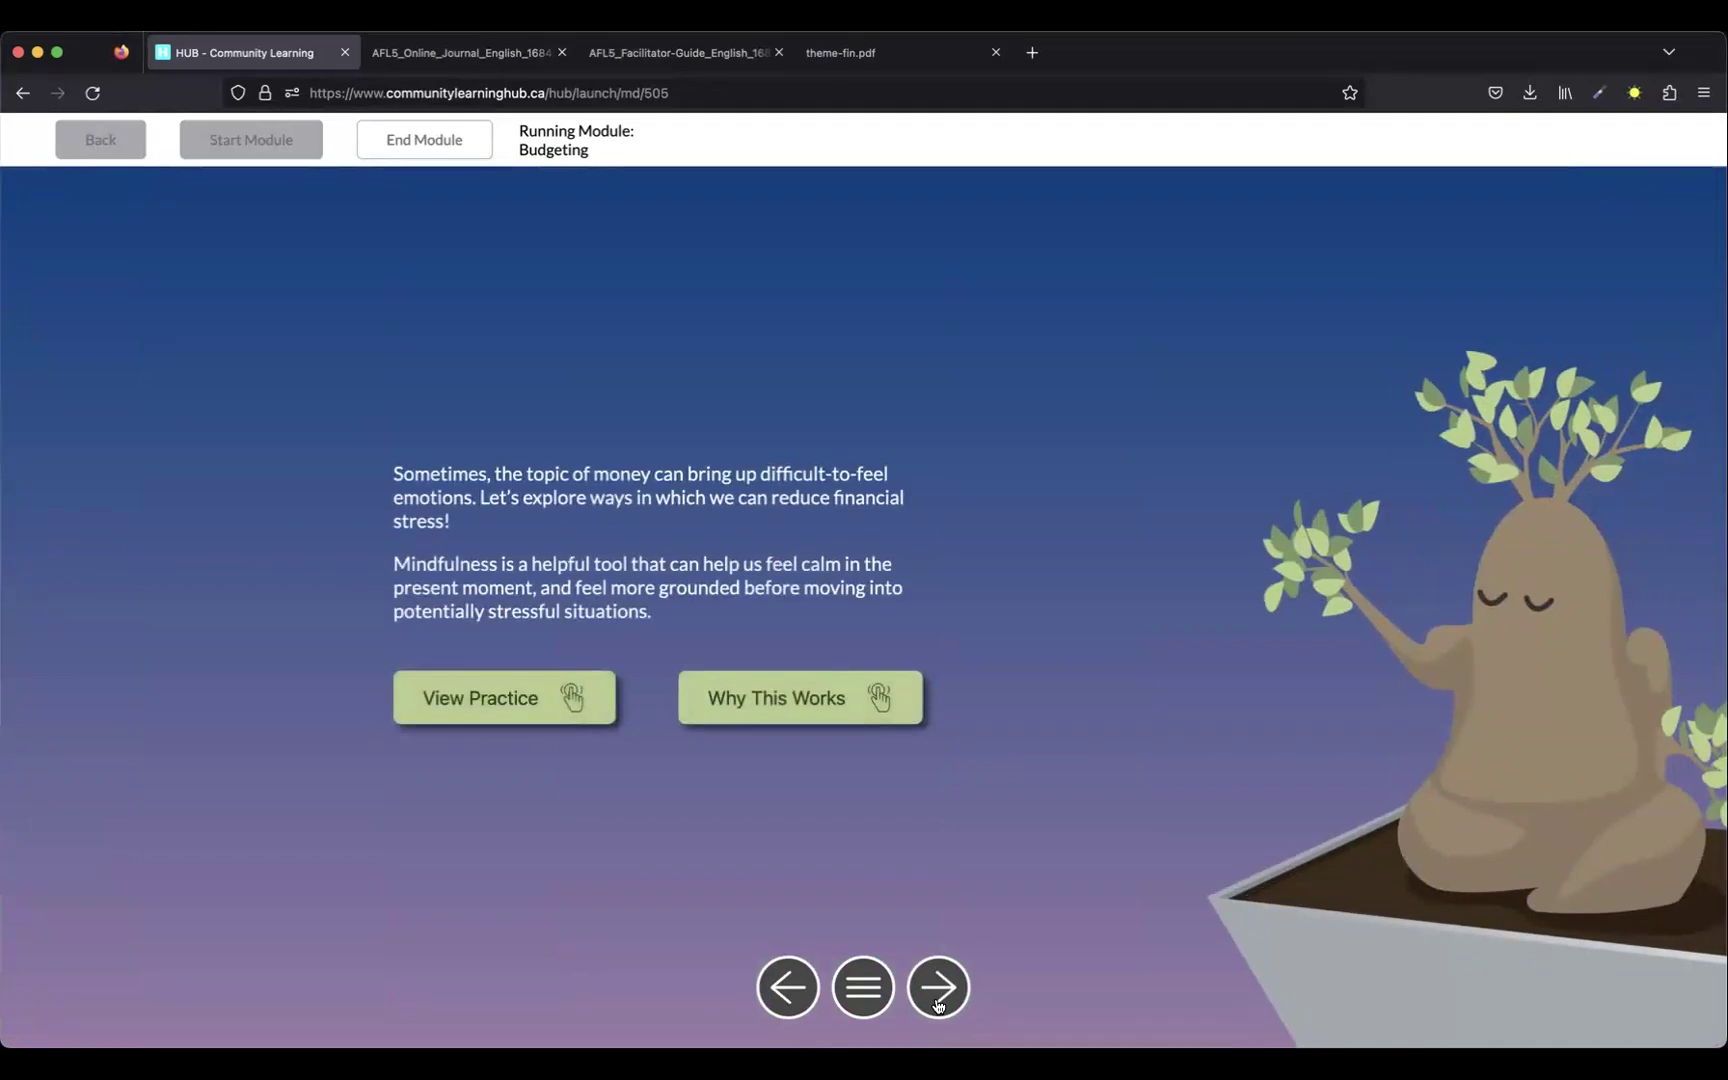
click(800, 710)
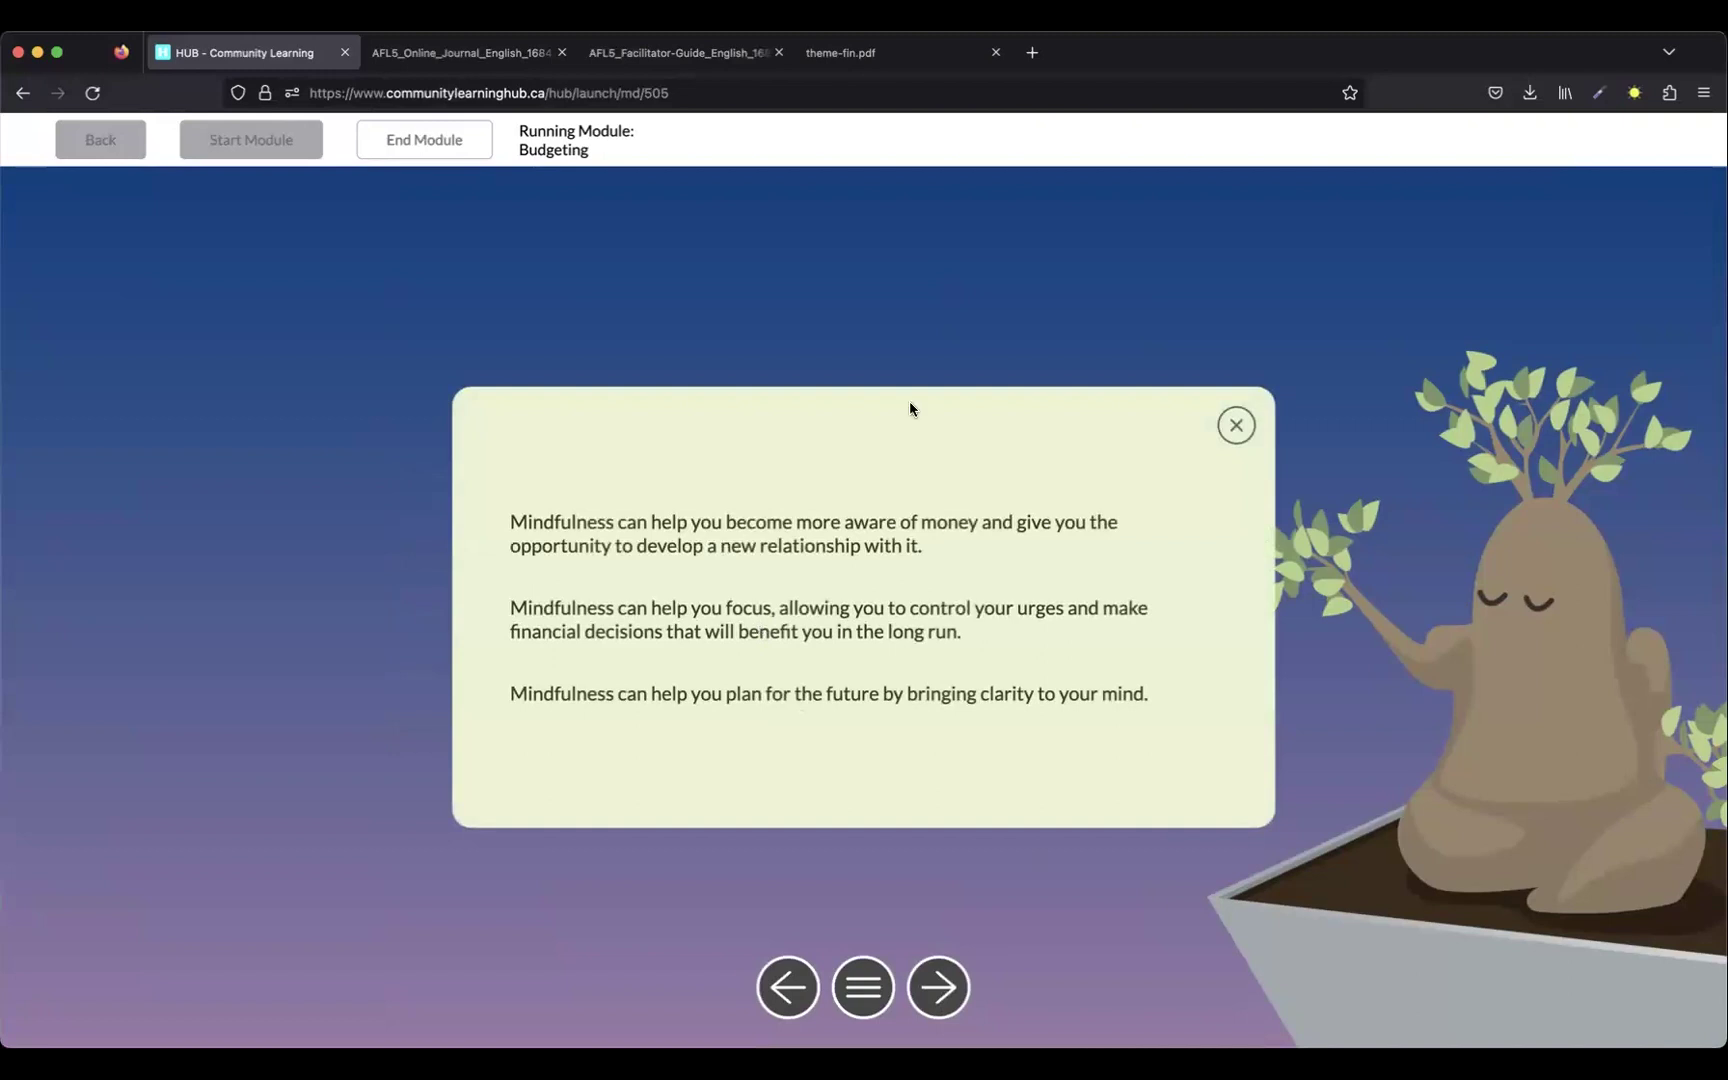
click(1239, 429)
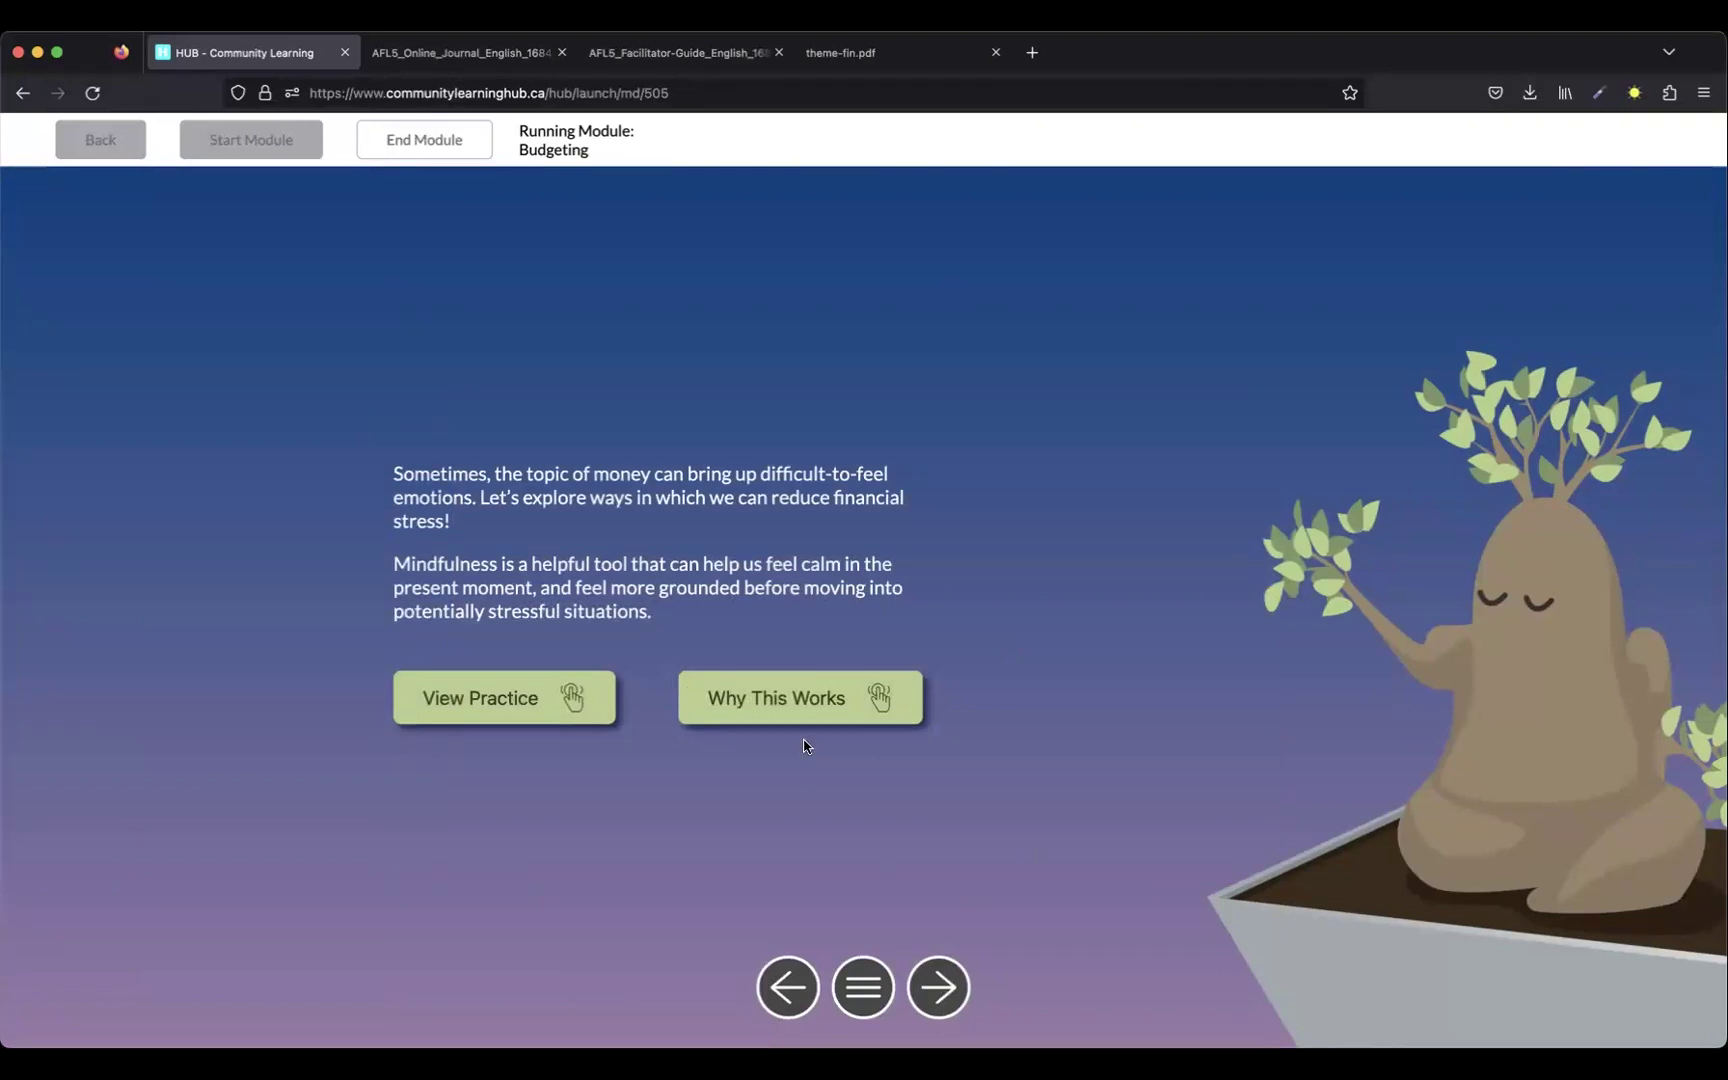
Play the Feeling safe HUB mindfulness practice video for about a minute, then pause it
click(500, 703)
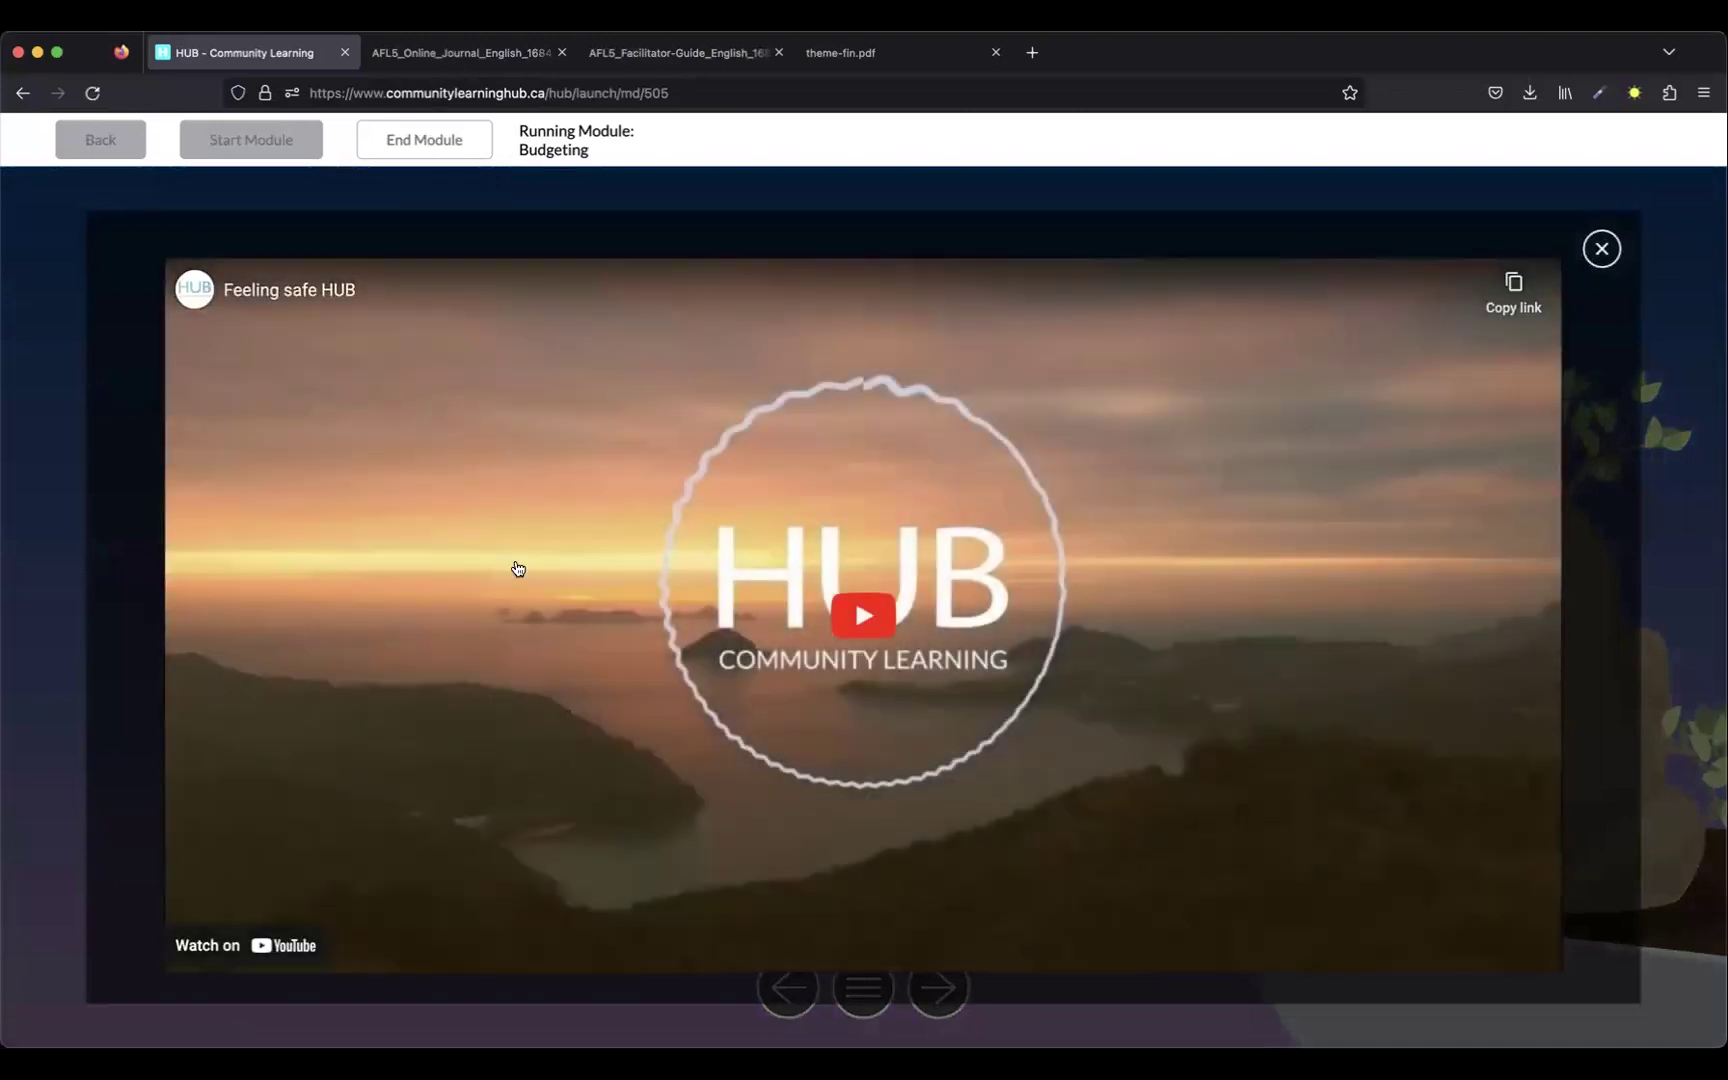
click(857, 624)
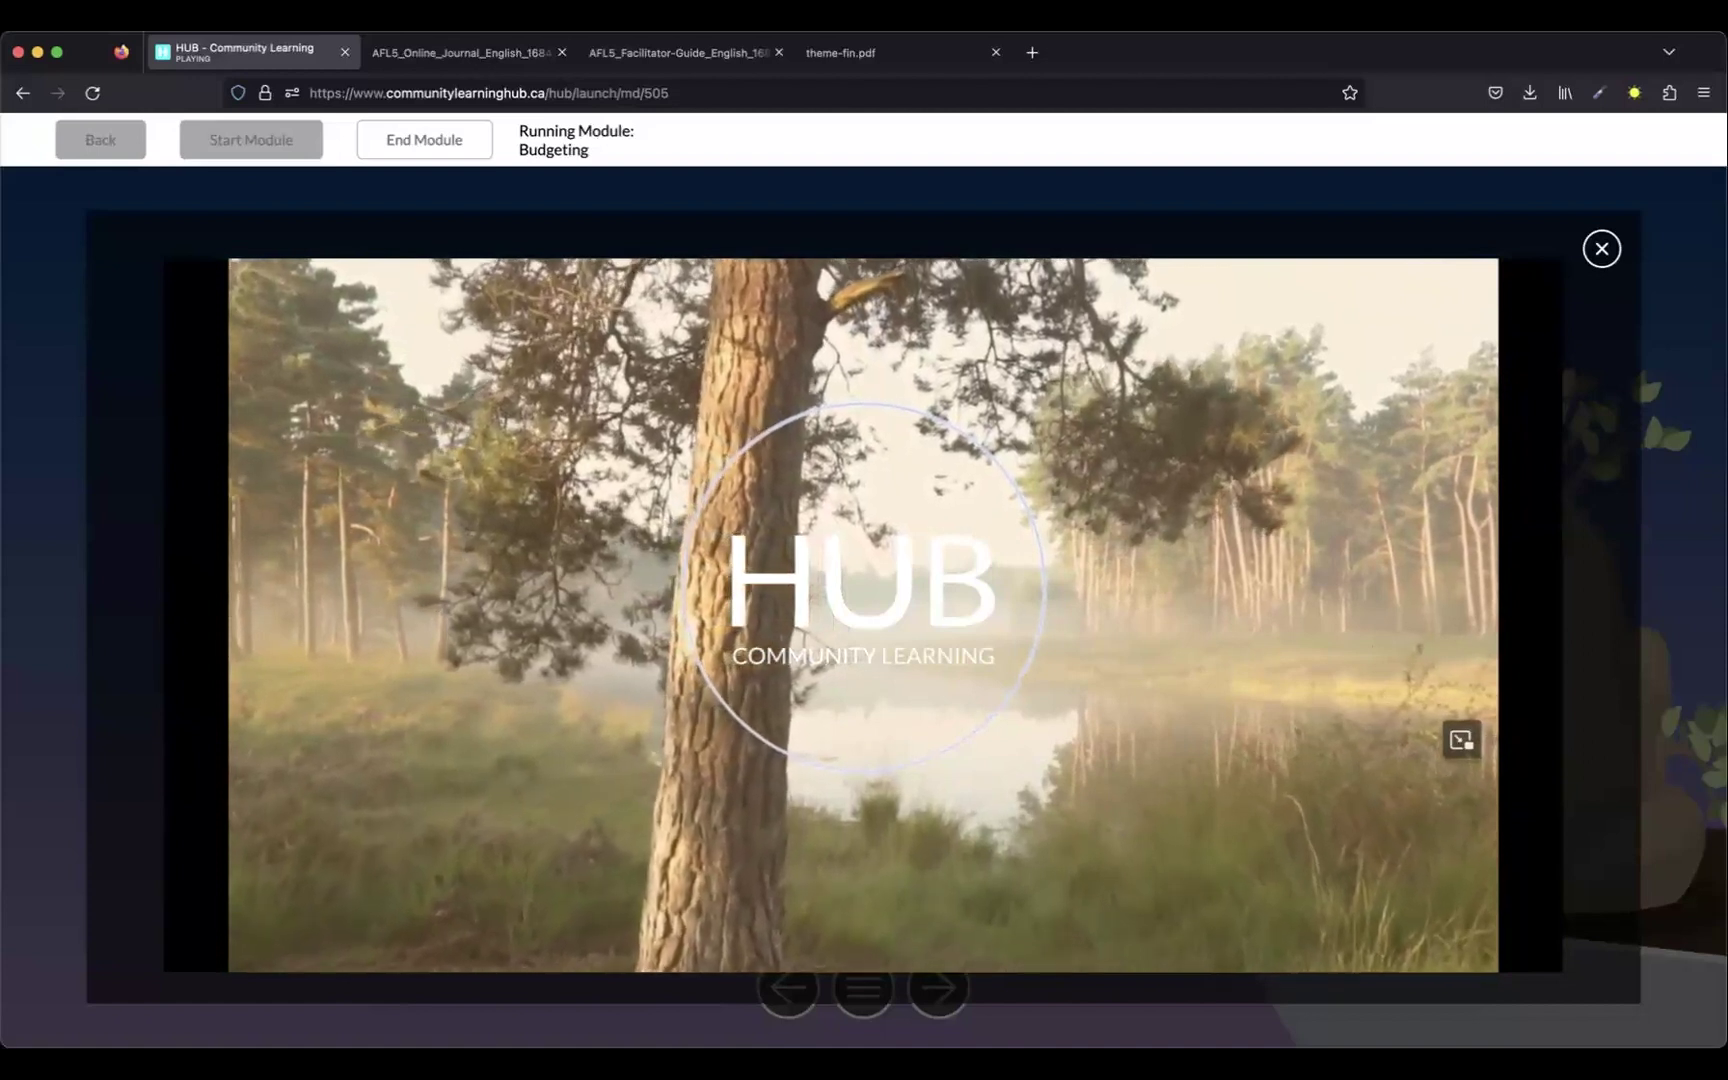
mouse_move(643, 713)
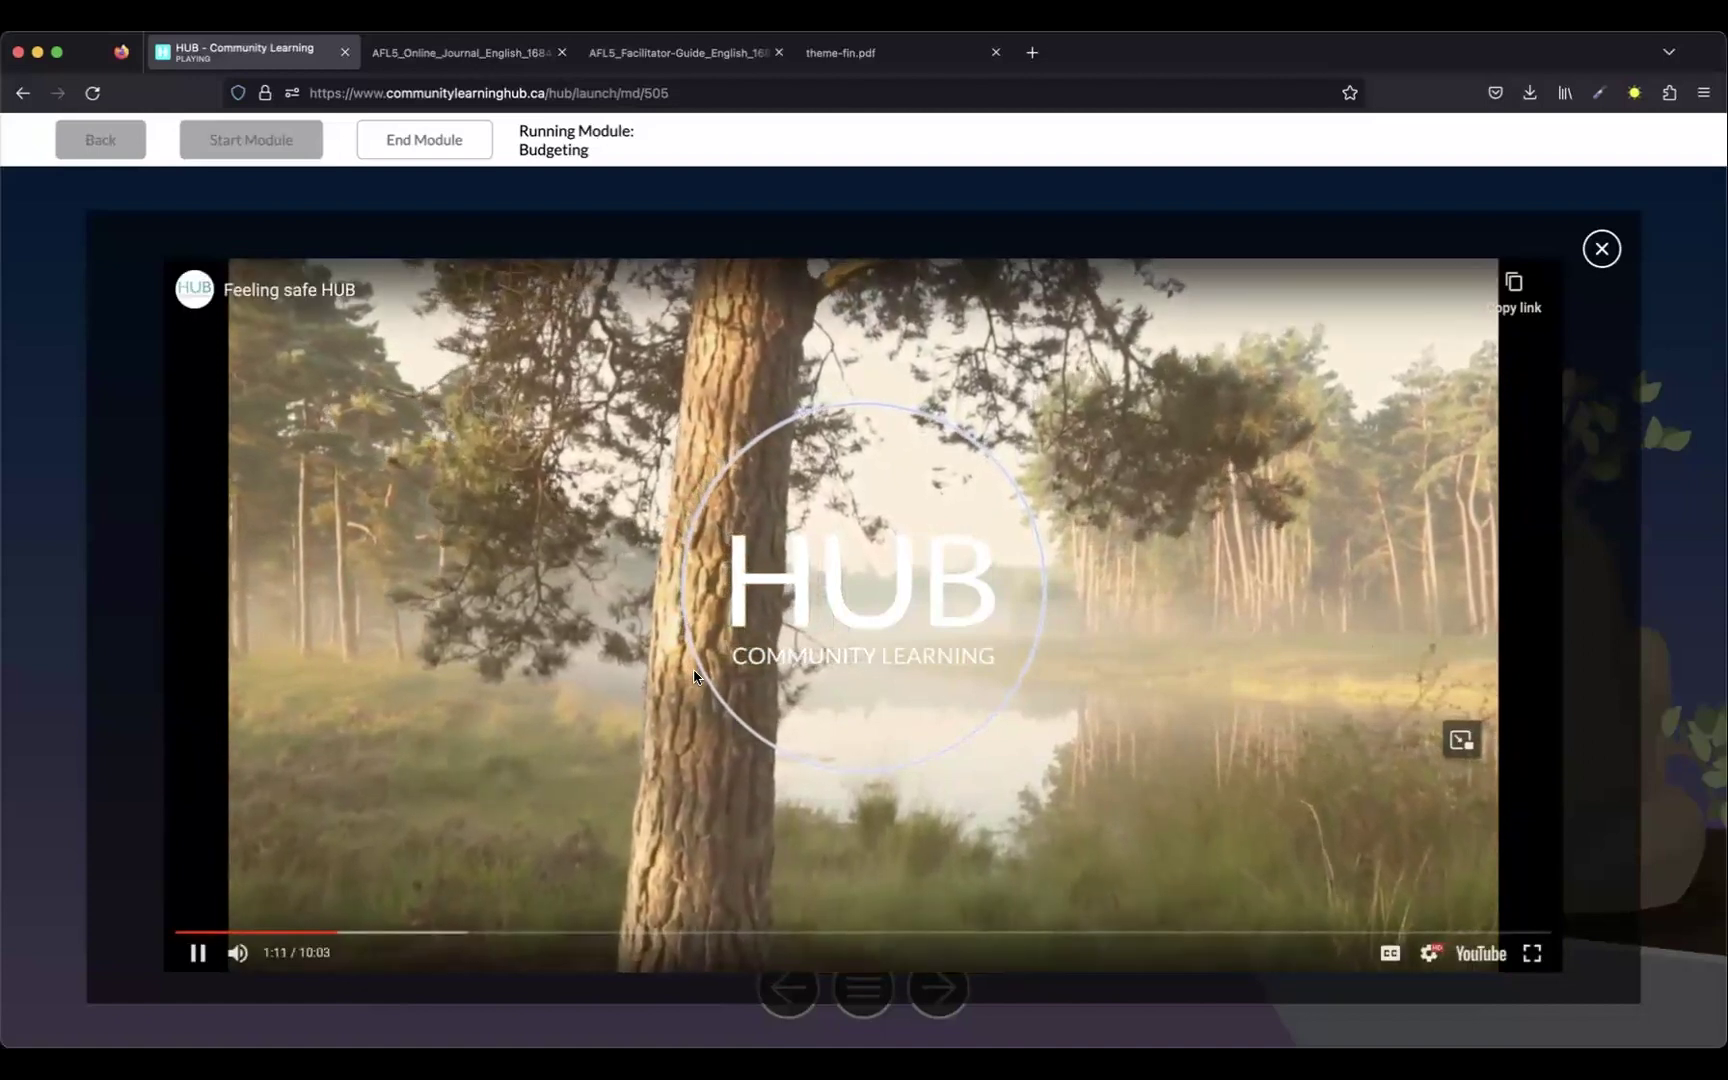
click(643, 713)
Close the mindfulness practice video
click(1600, 250)
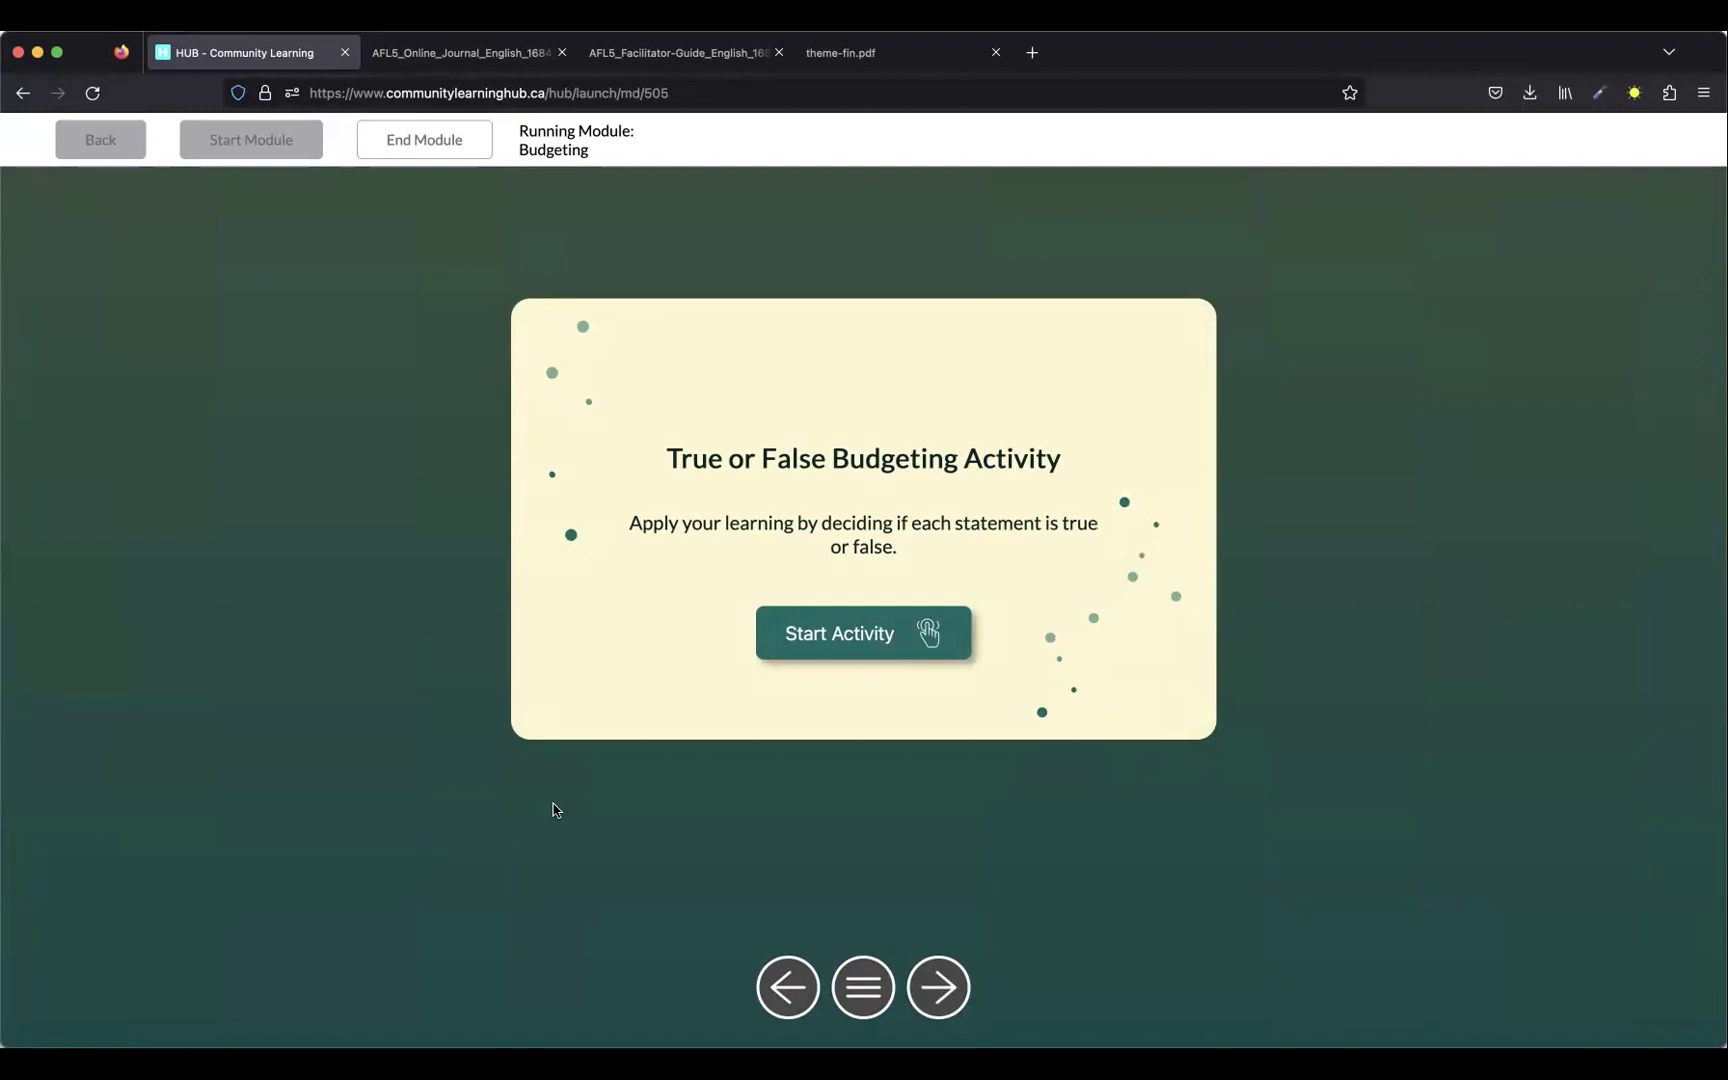
Answer True to both True or False budget statements, then continue to Why do we need a budget?
click(884, 647)
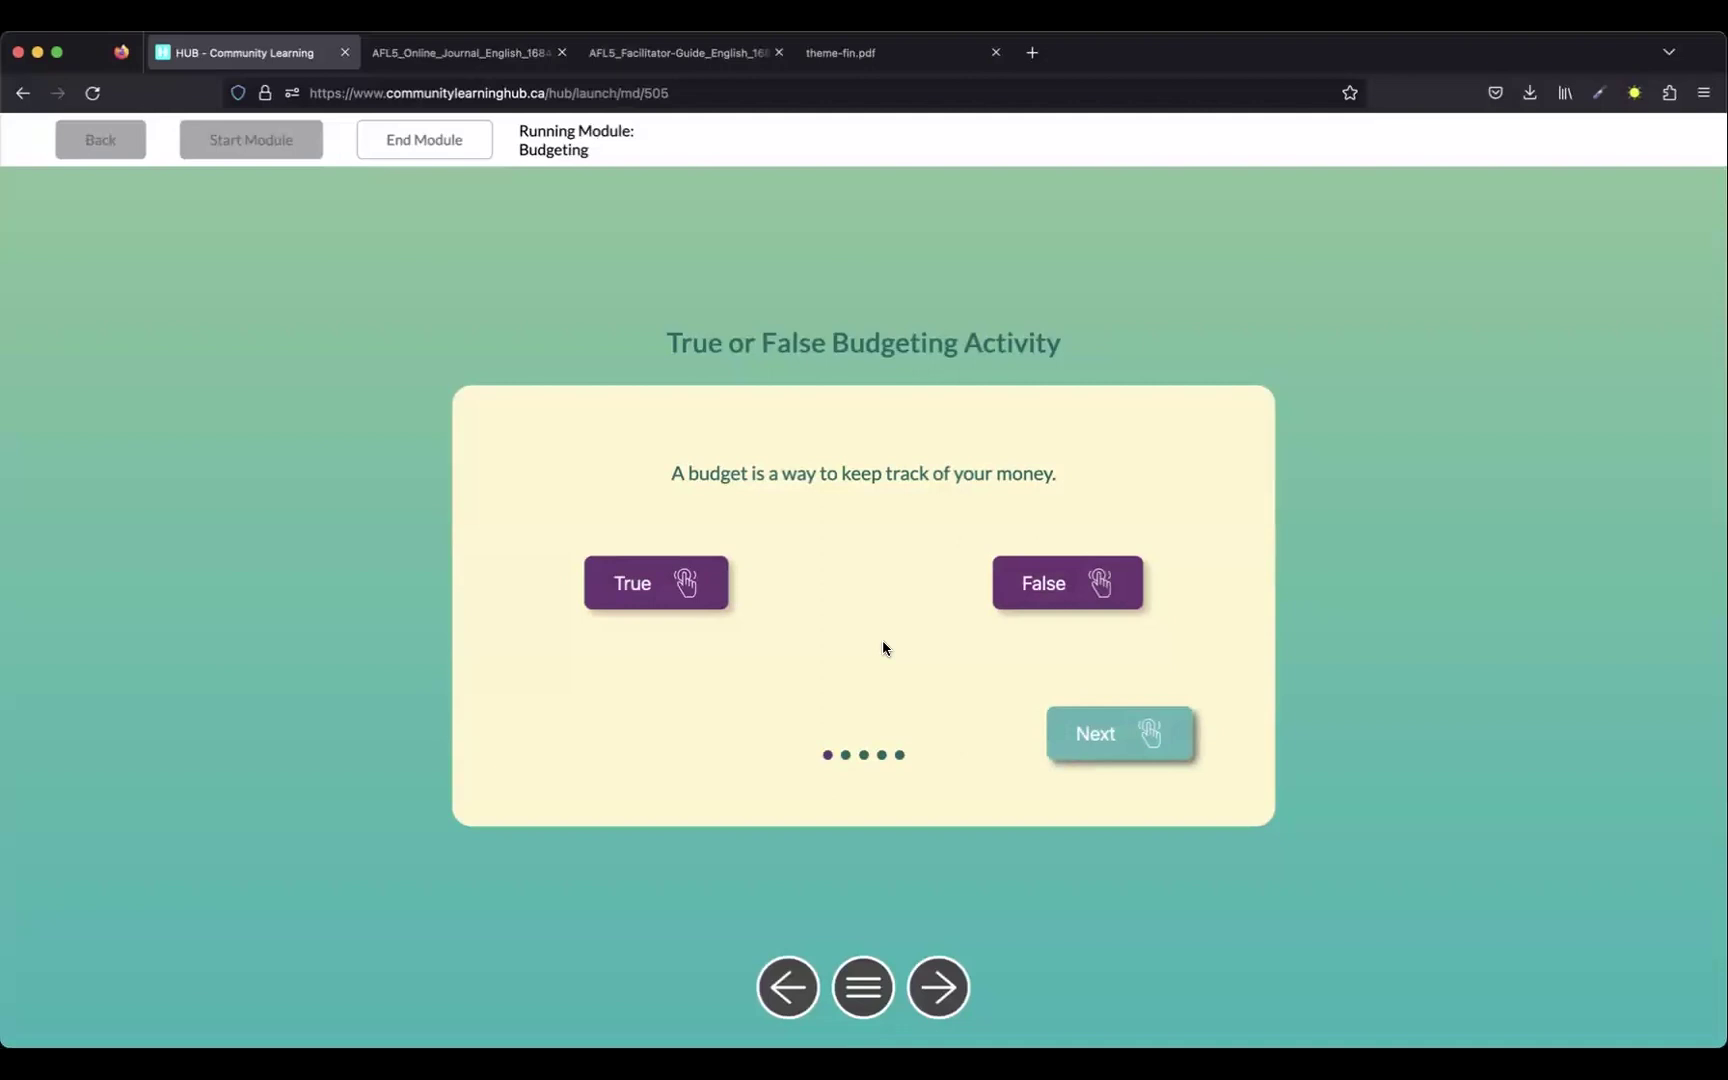
click(655, 604)
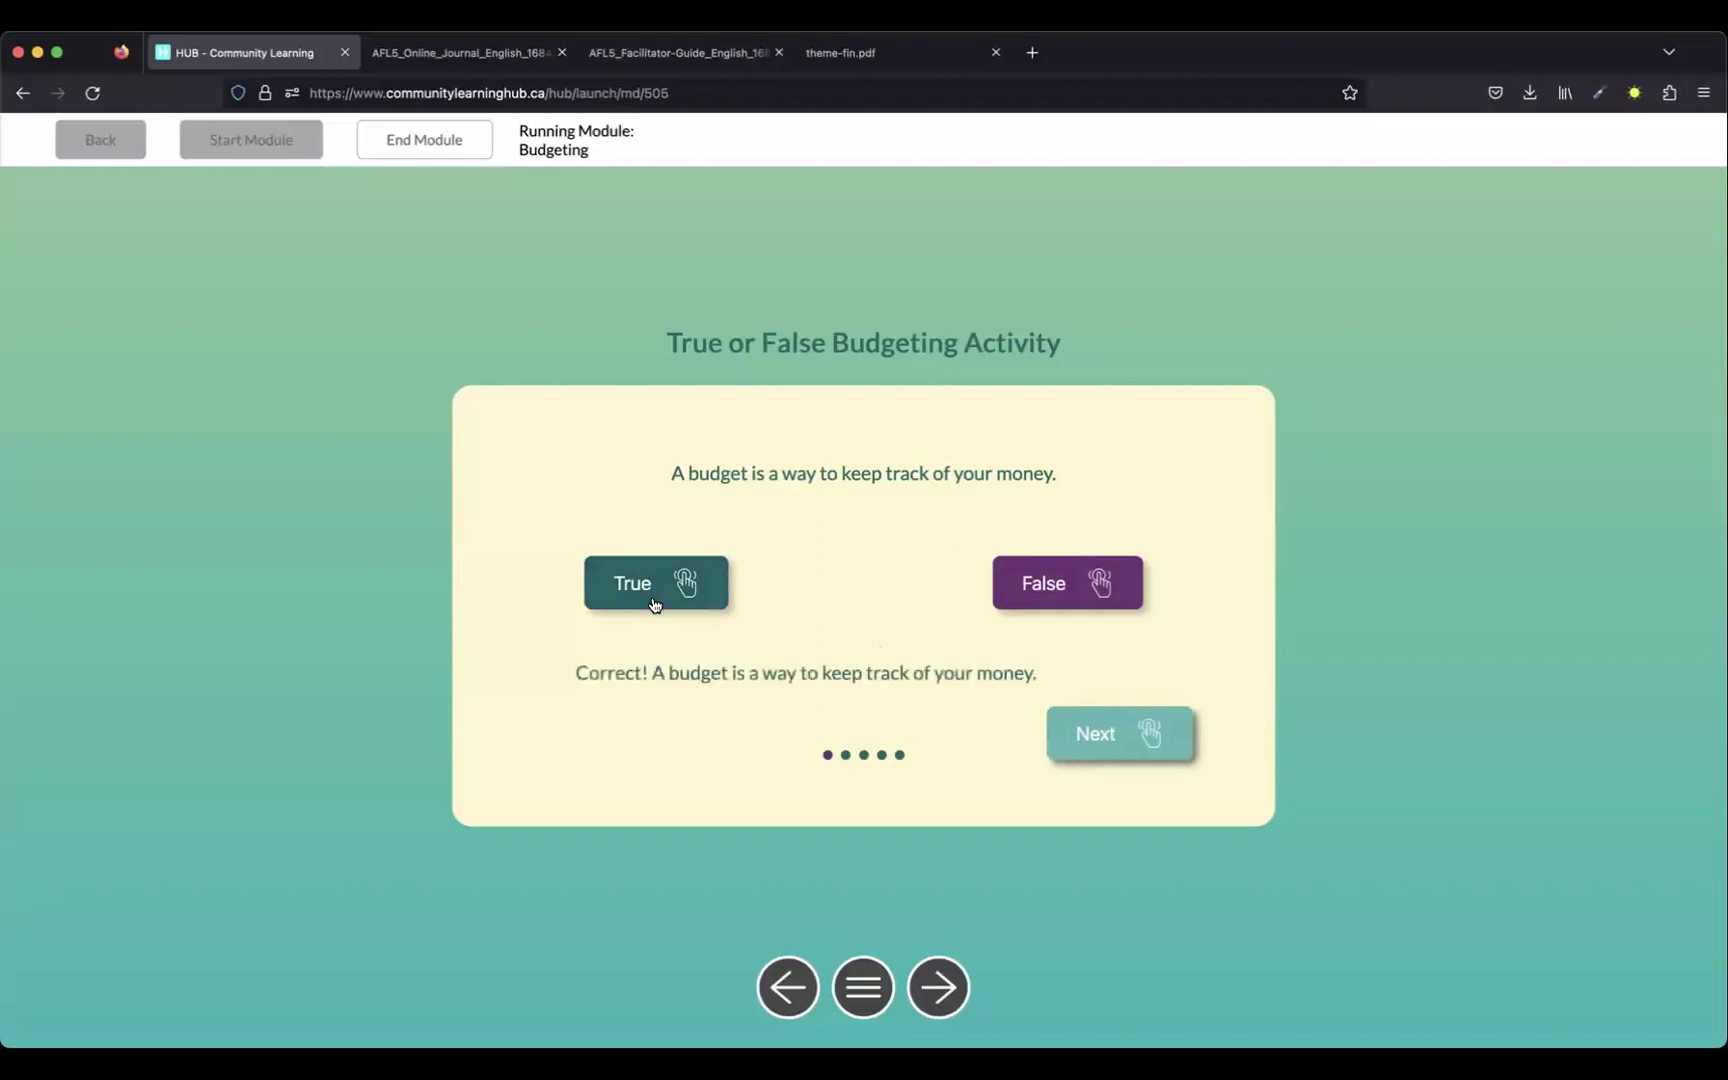
click(1112, 746)
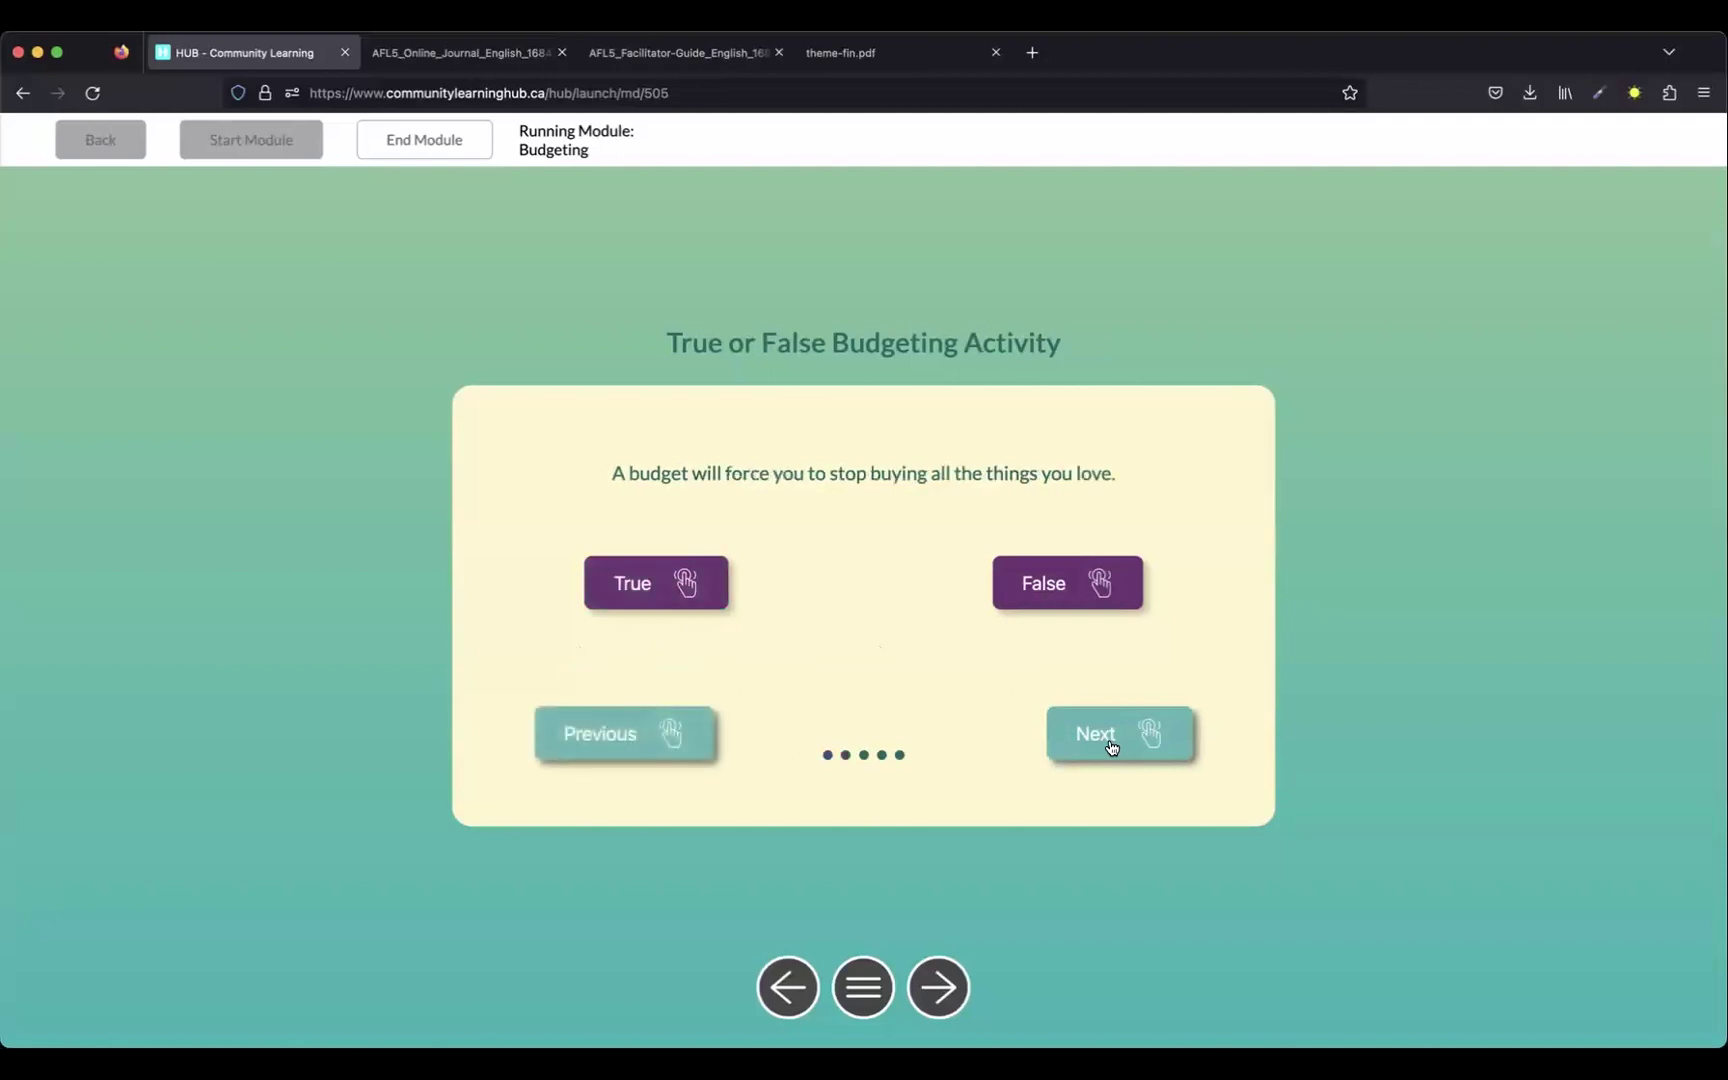
click(652, 584)
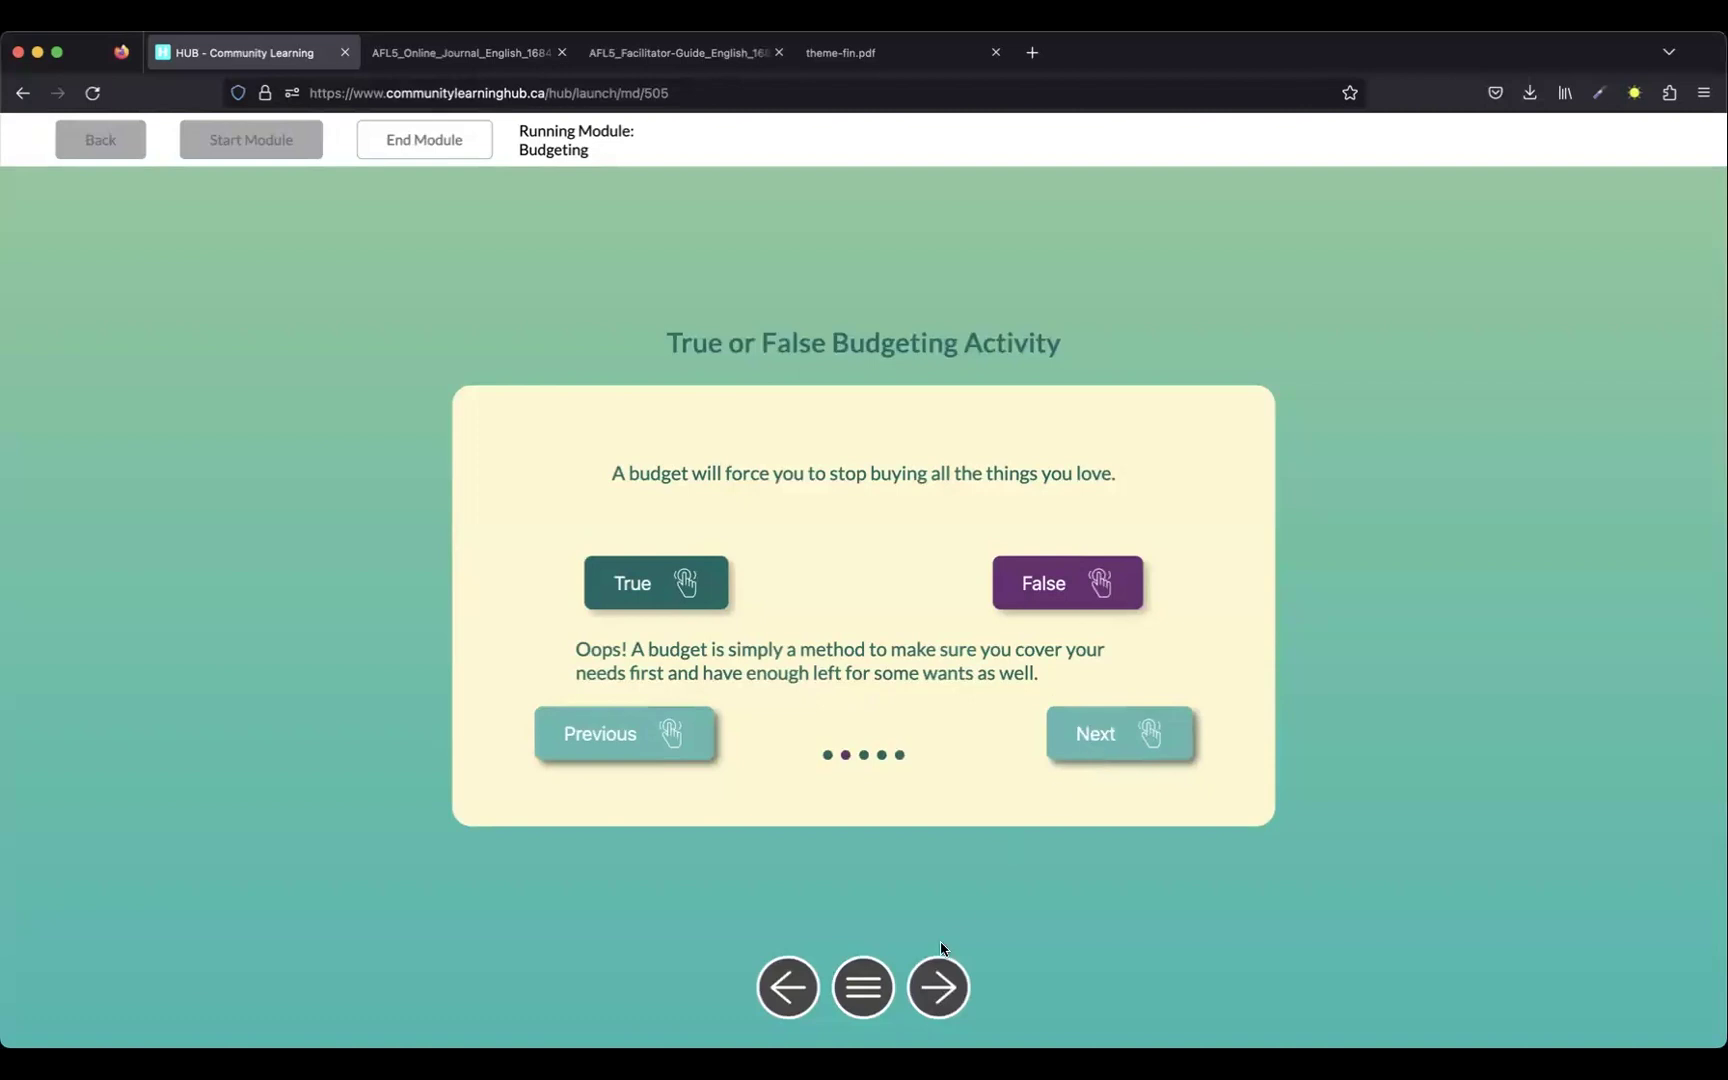
click(943, 983)
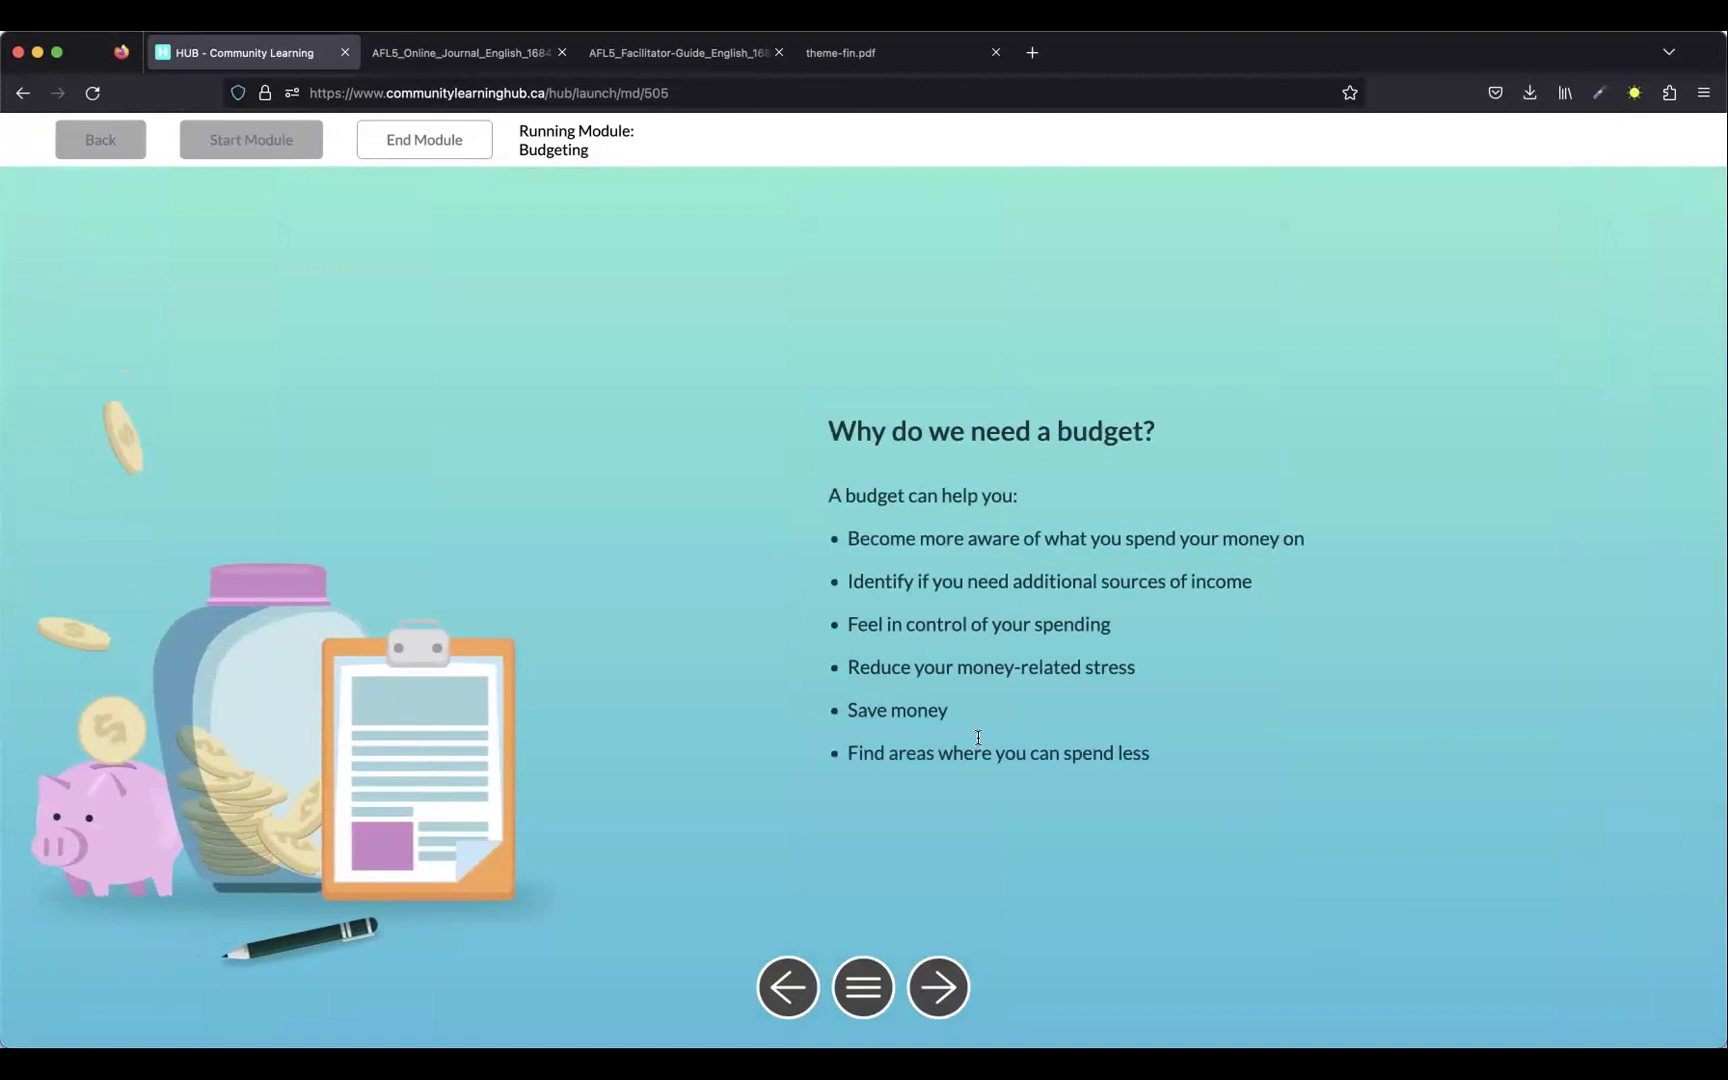
Jump to page 15) Let's Make A Budget! from the module page list
click(862, 988)
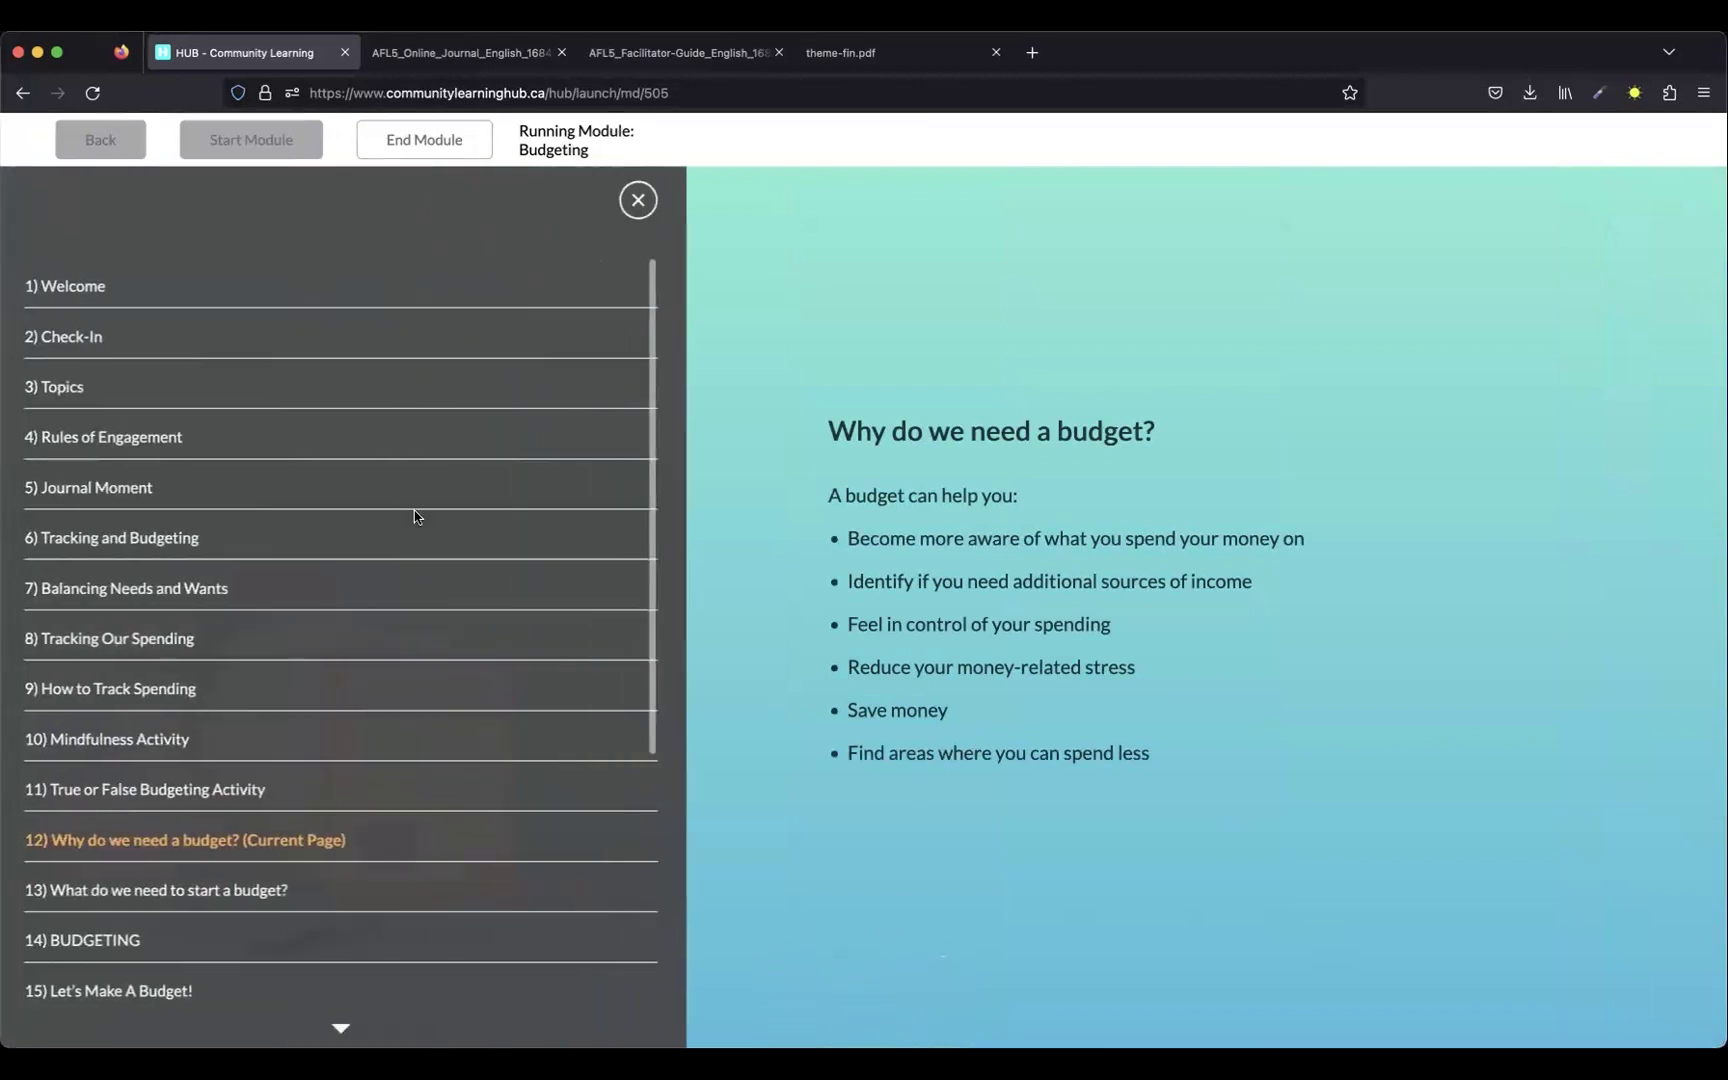
scroll(273, 832, down, 1)
scroll(273, 832, down, 2)
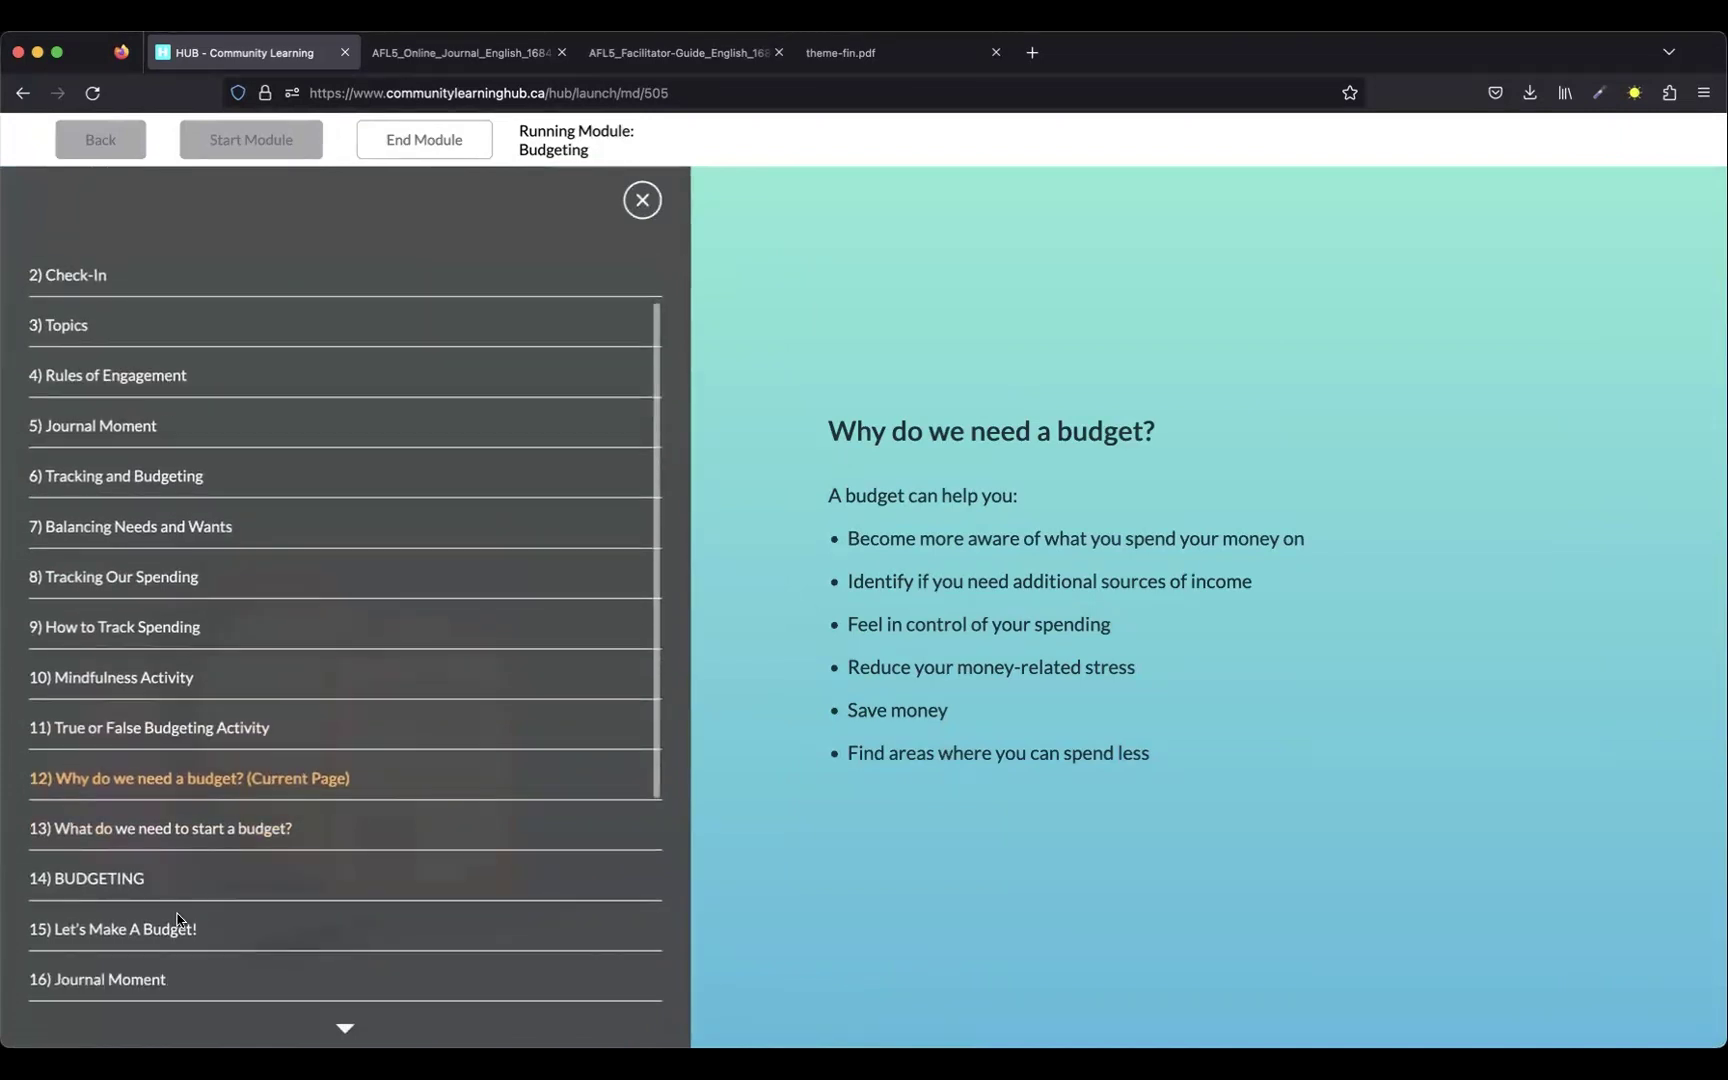
click(171, 929)
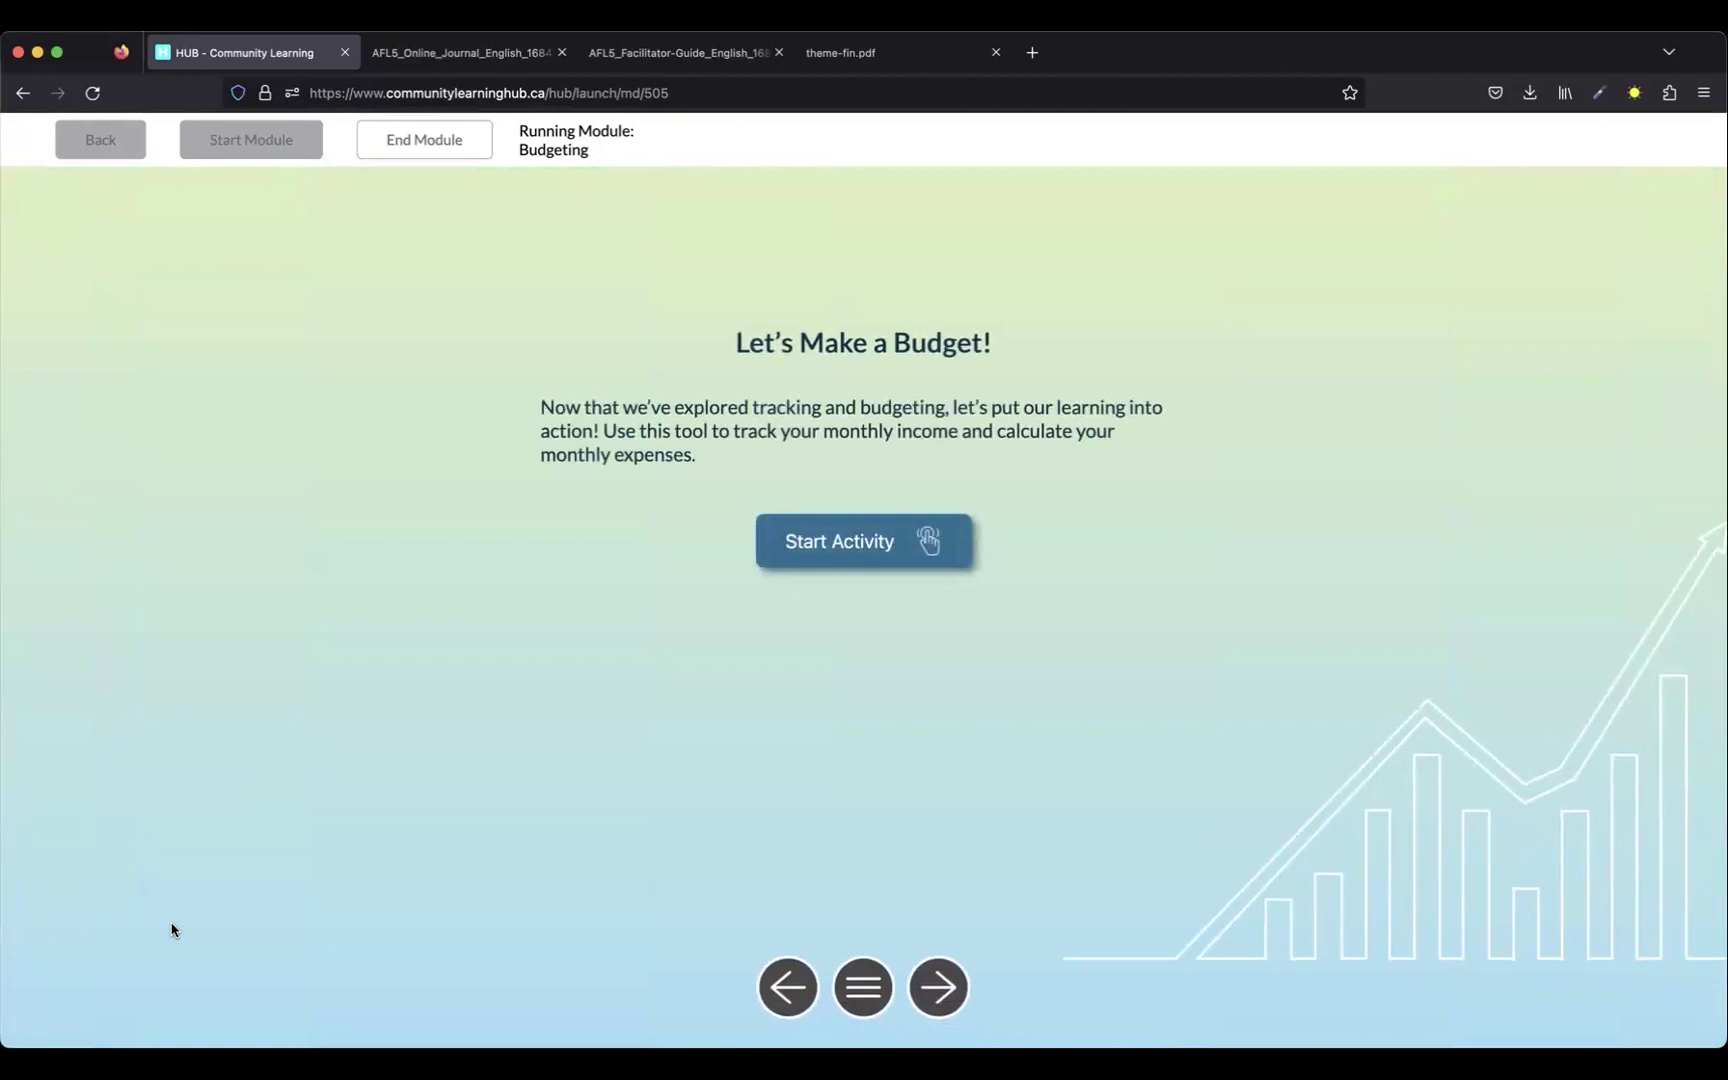
Start the activity to open the Income table with Sources of Income and Amount Per Month
click(813, 565)
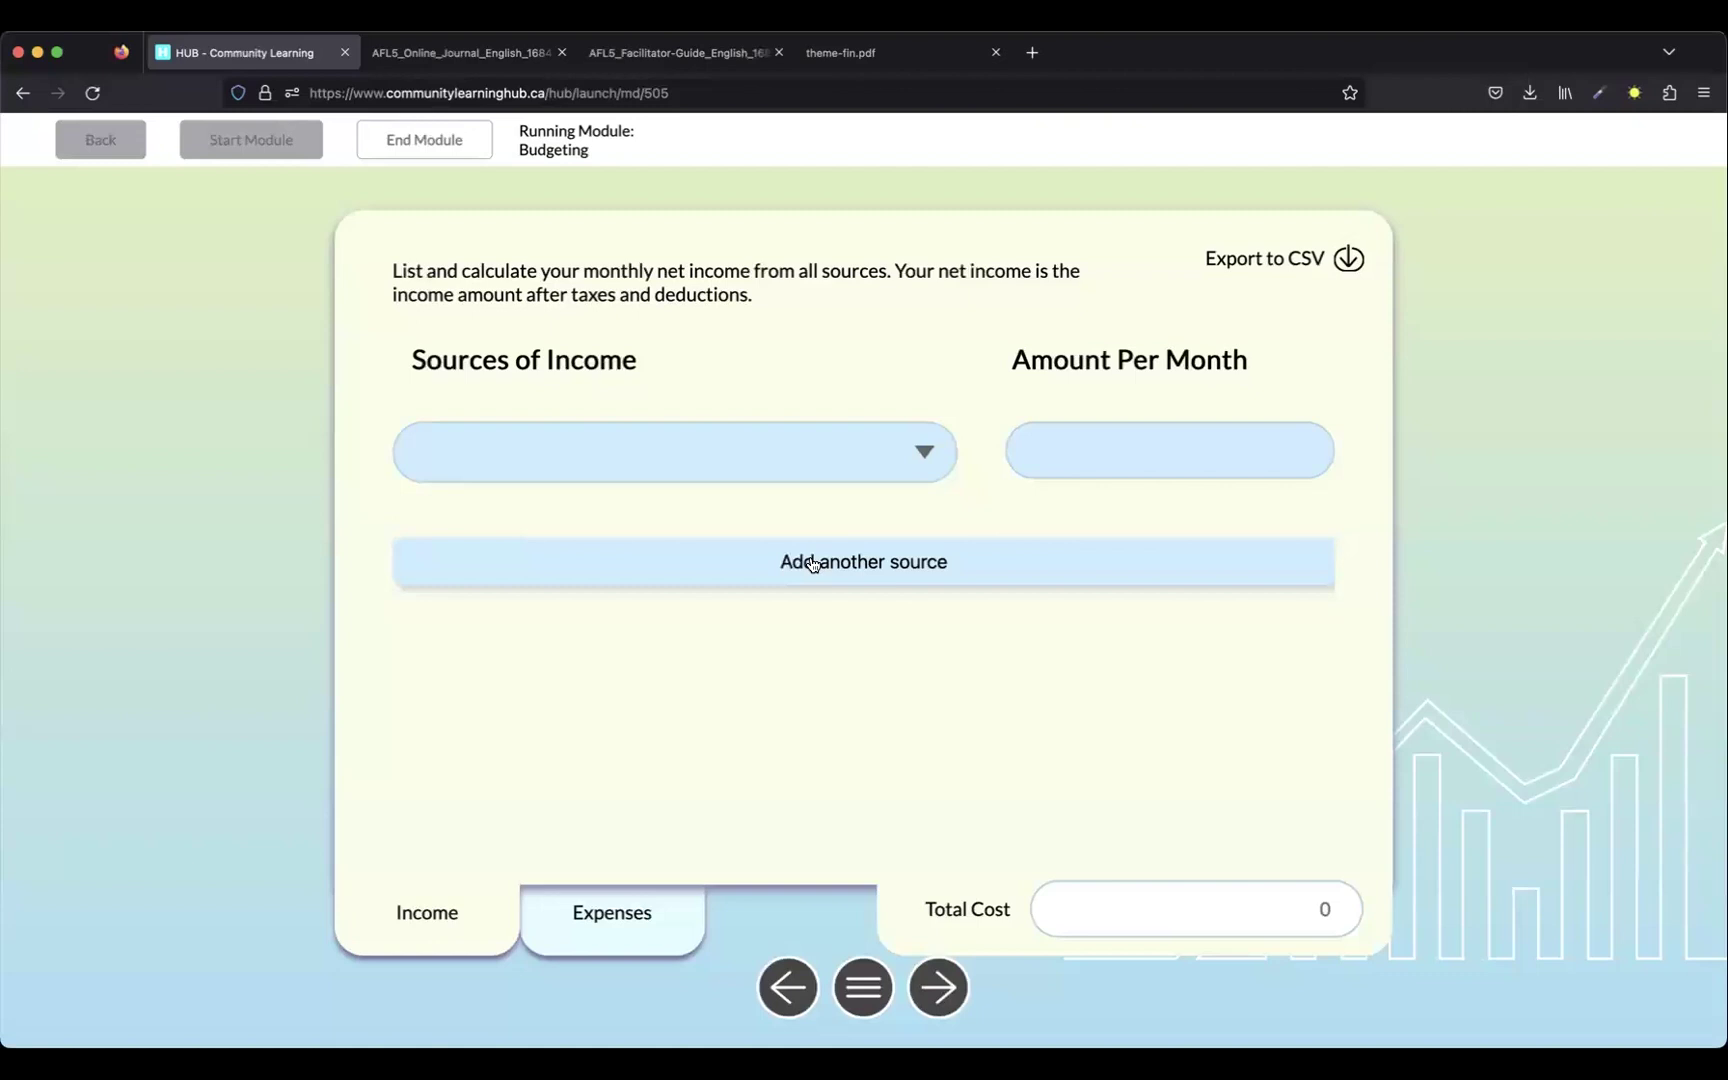
click(925, 472)
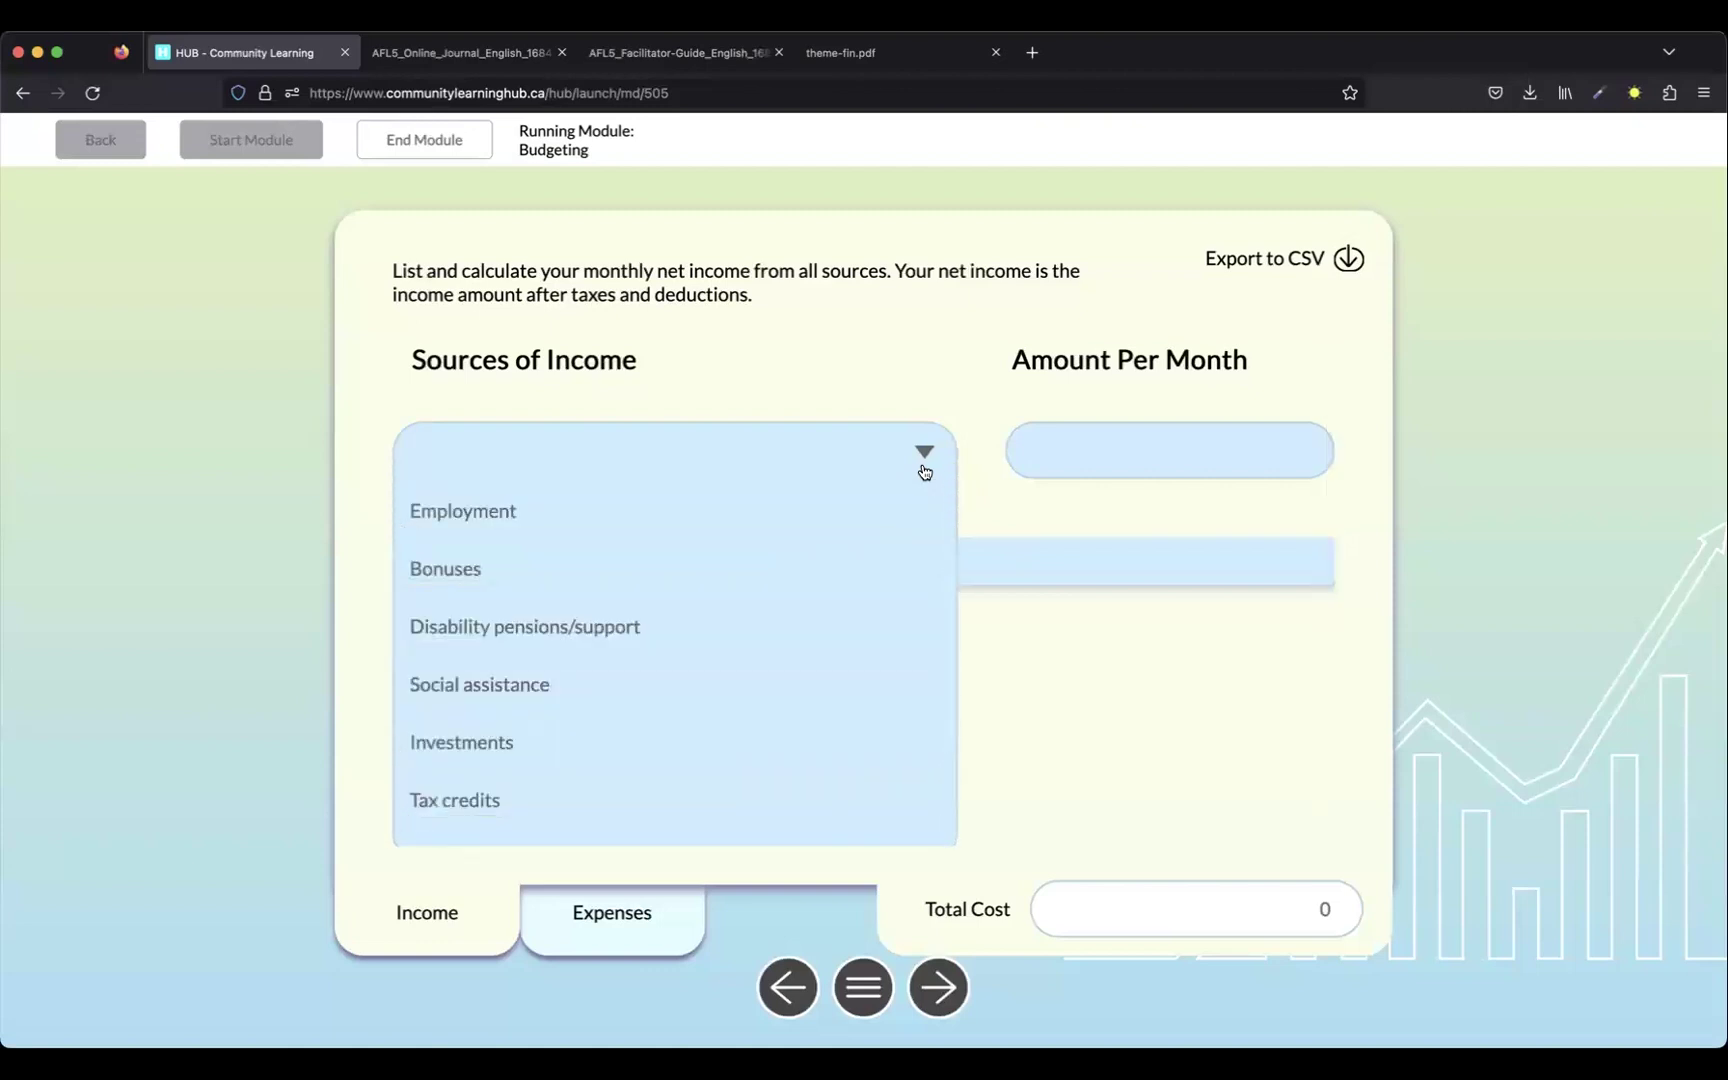
click(752, 515)
click(1155, 446)
text(2000)
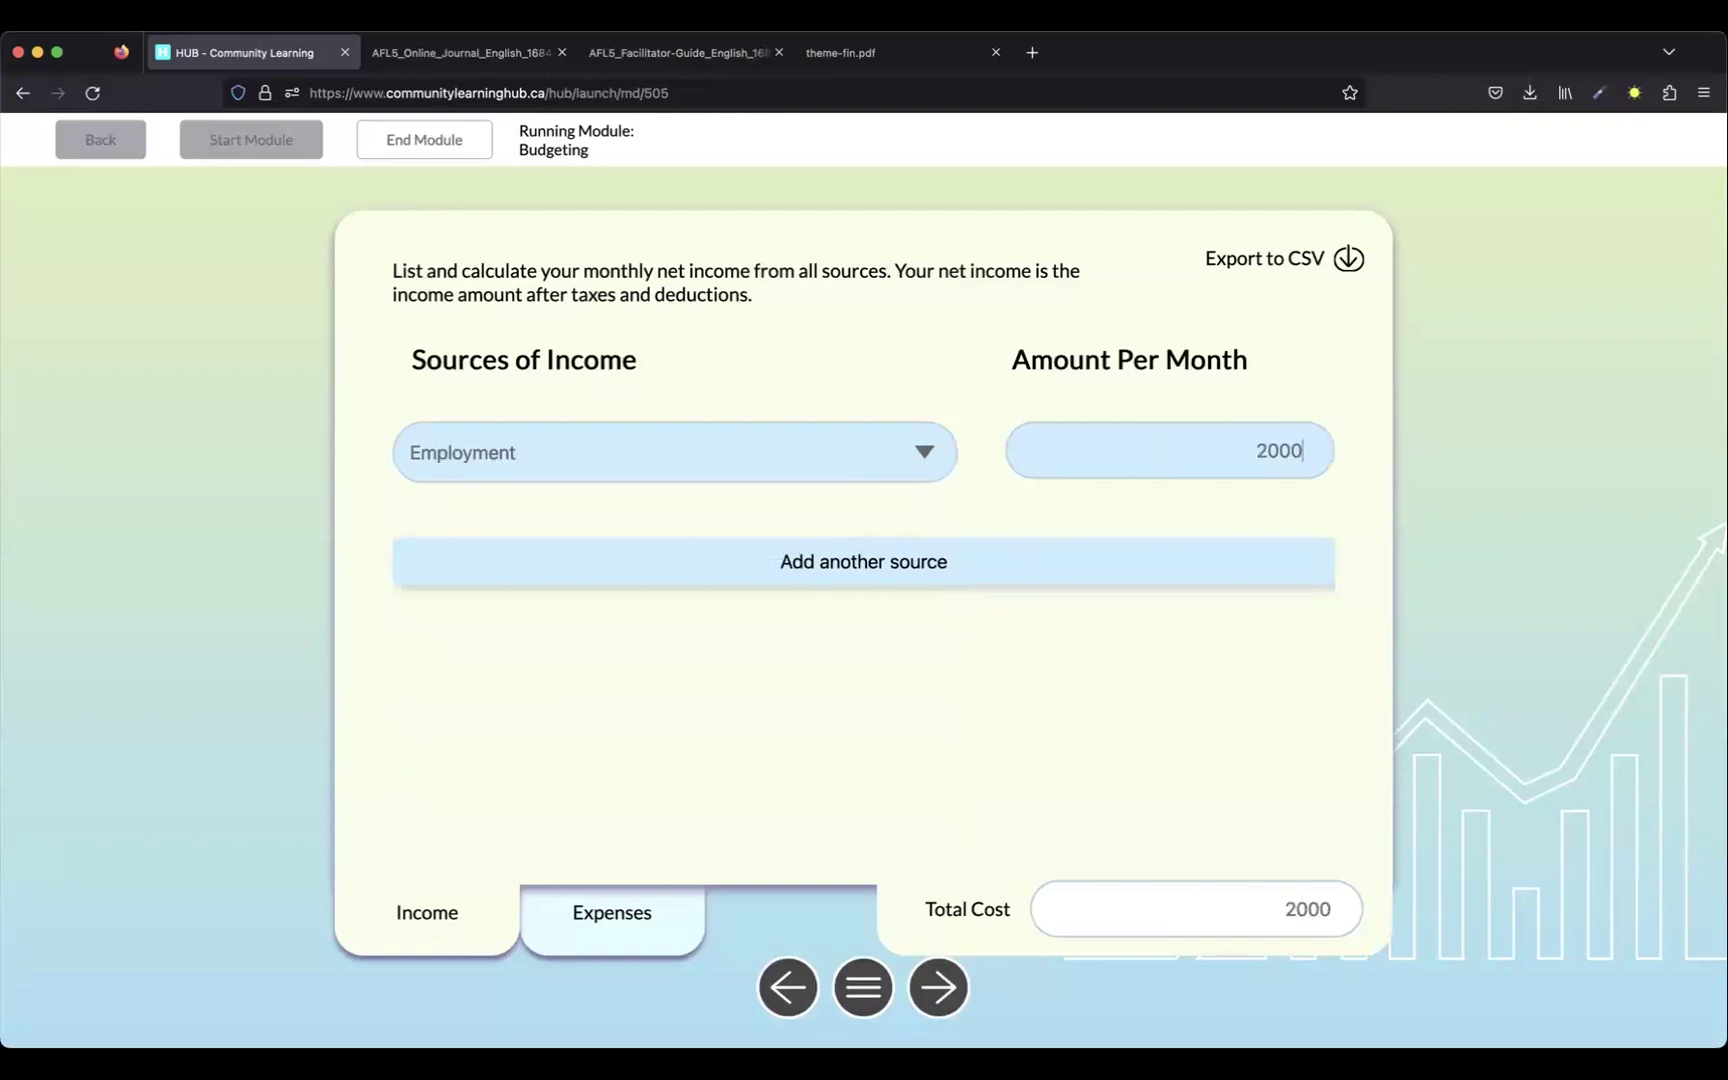
click(1065, 562)
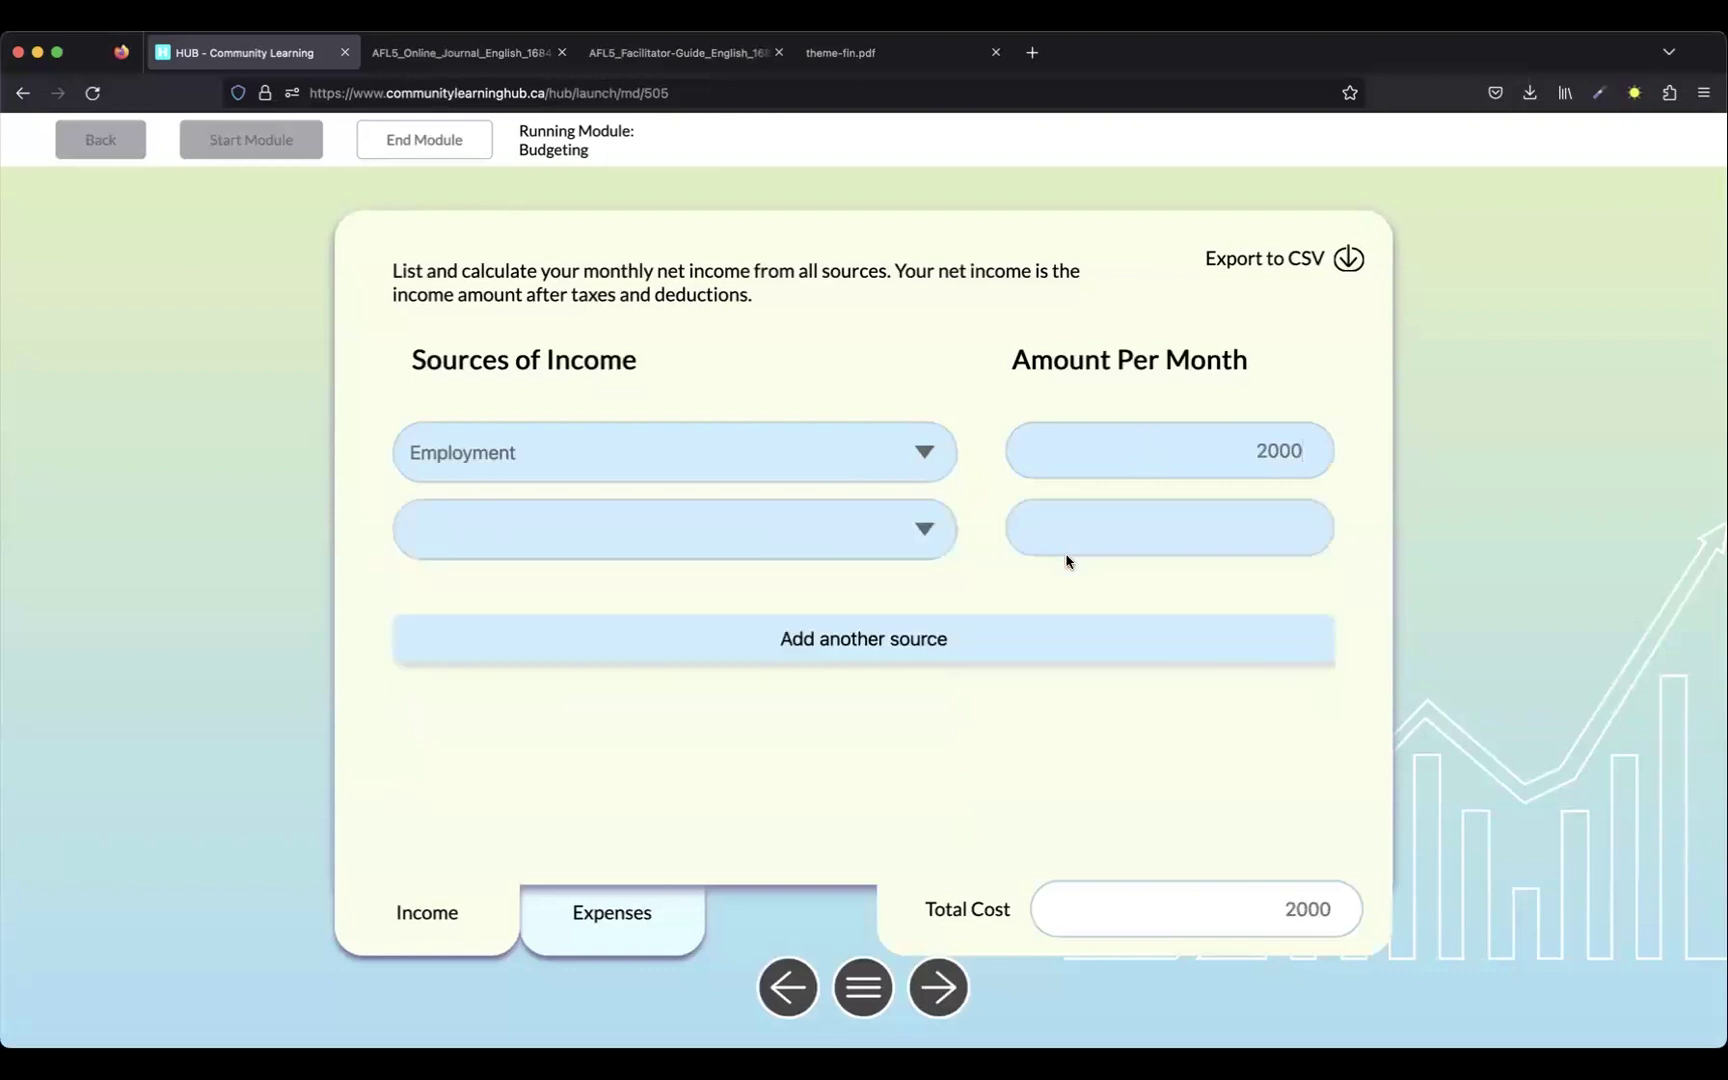
click(895, 533)
click(769, 588)
text(200)
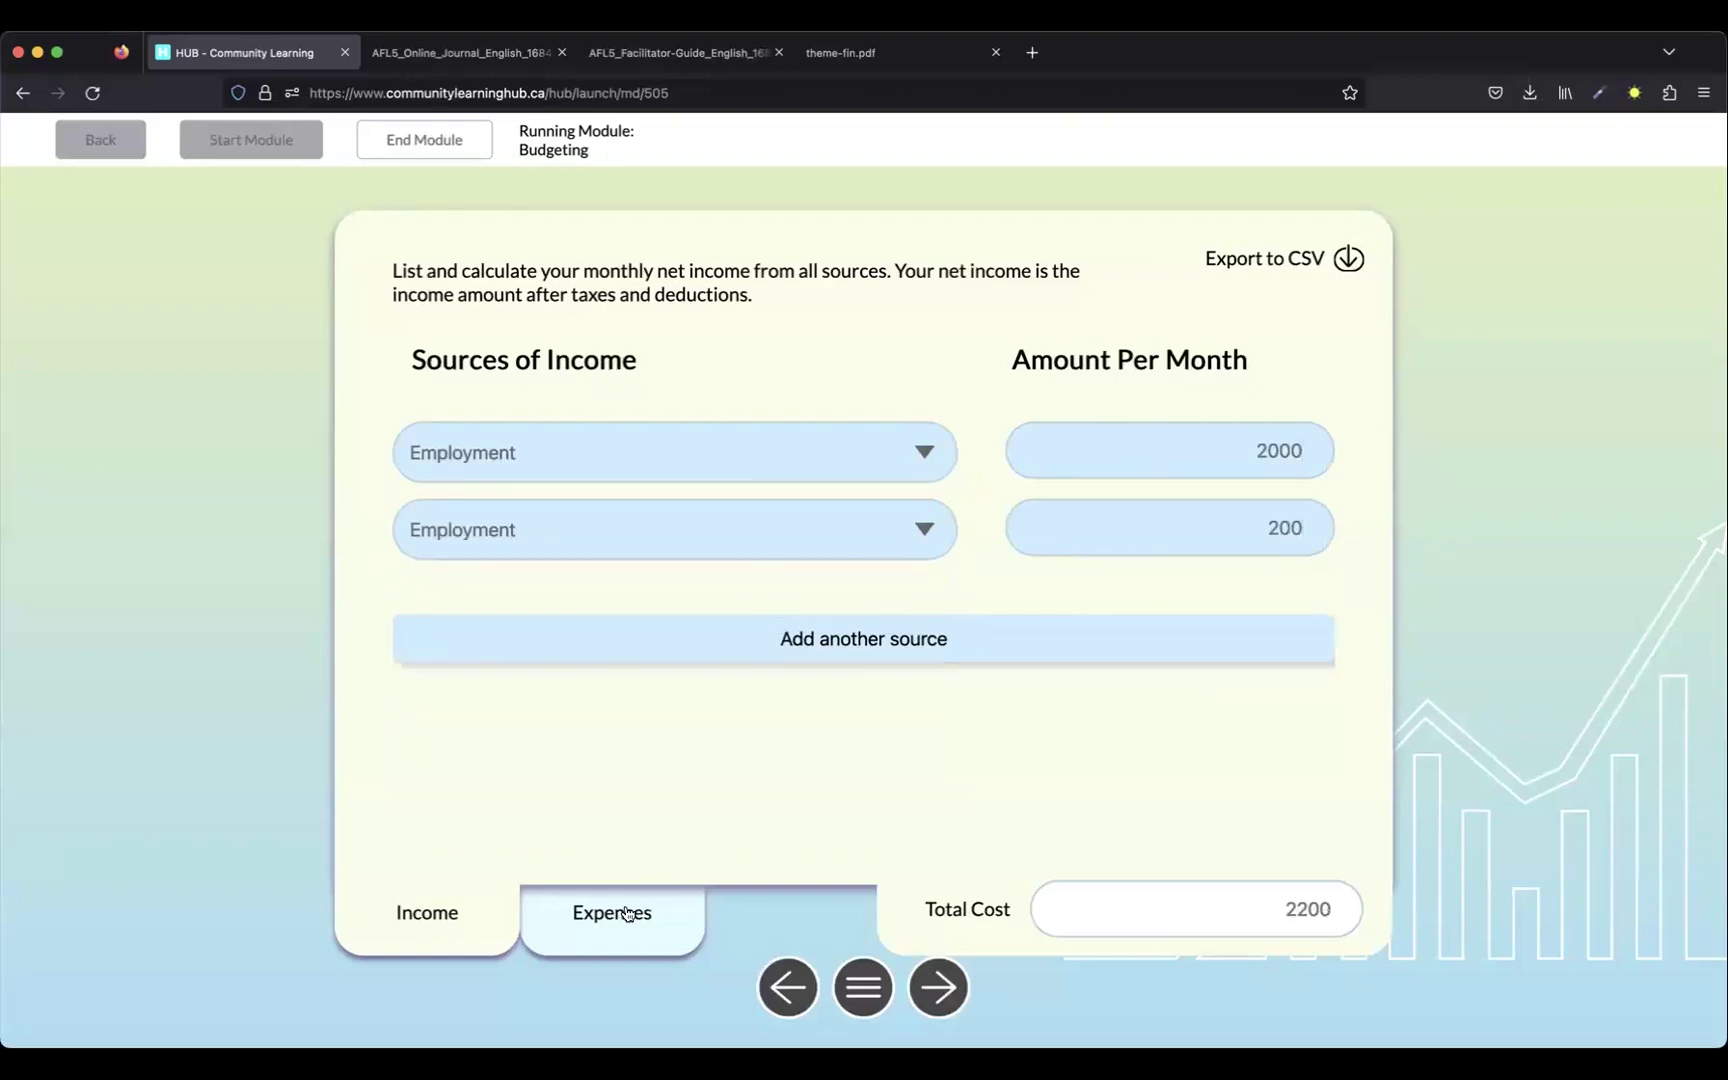
click(1336, 908)
double_click(1290, 908)
In Expenses, enter Housing at 800 and Transportation at 200
click(609, 920)
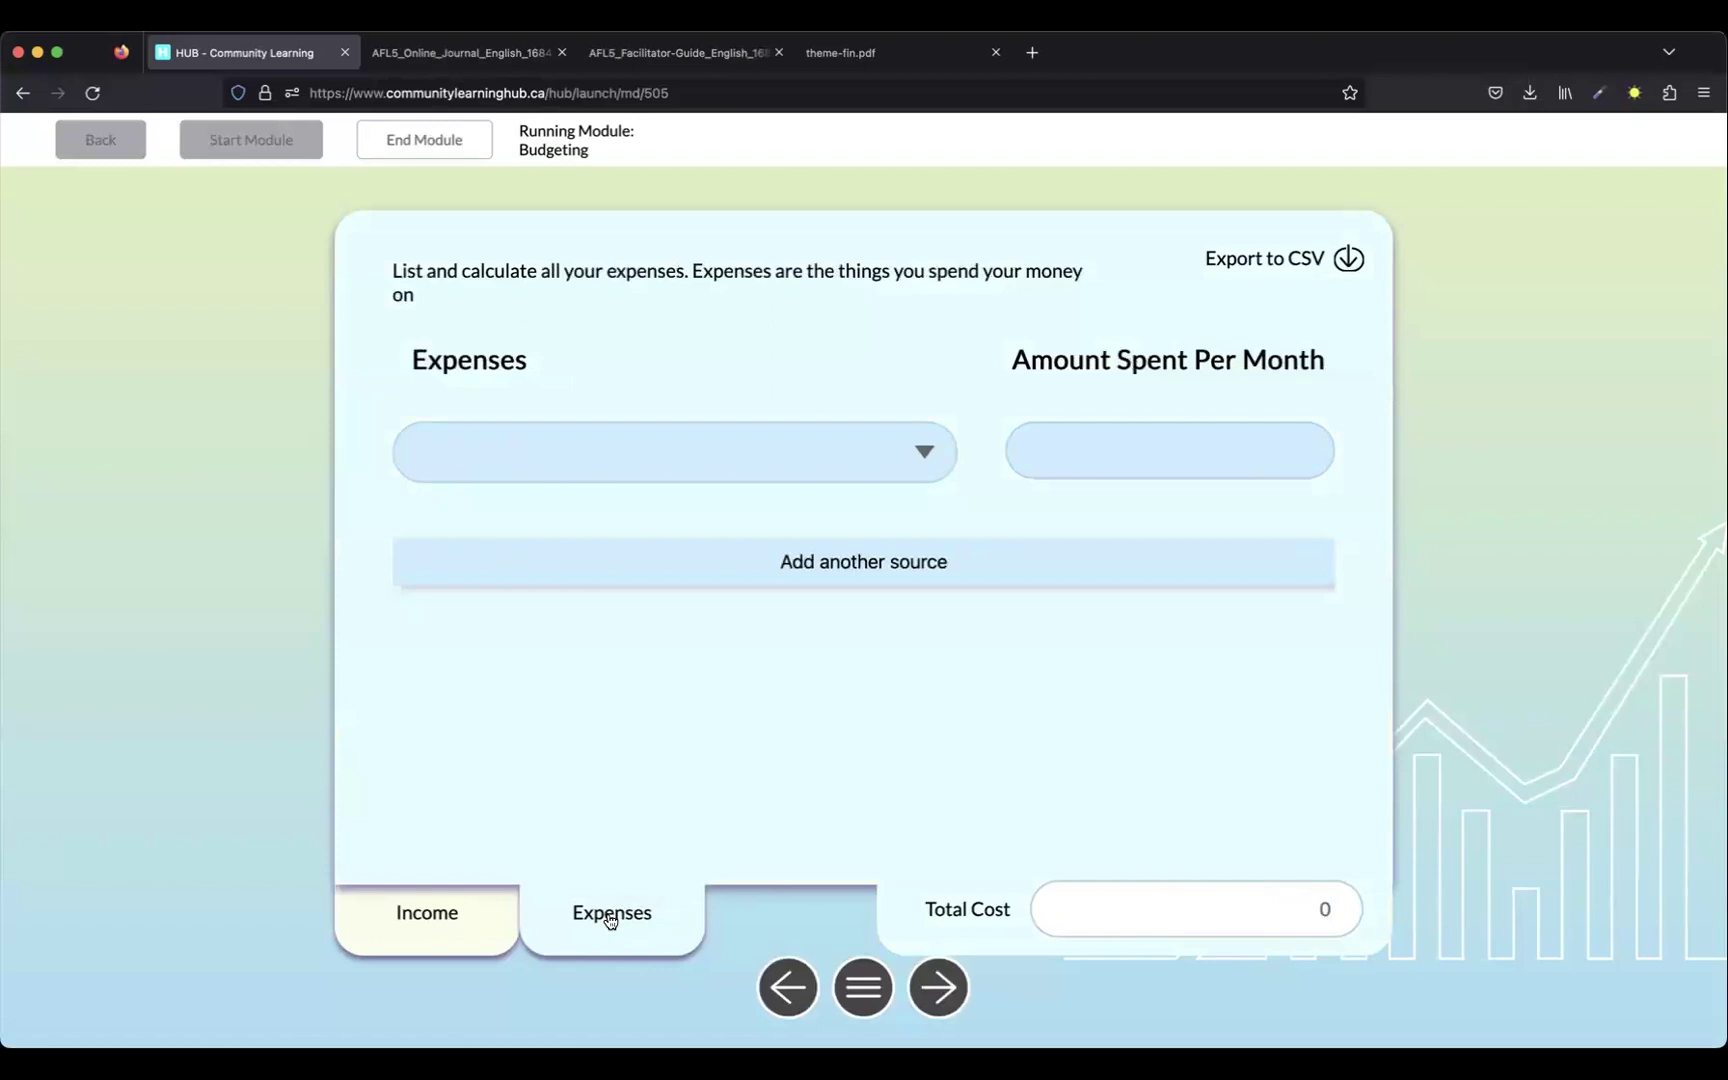
click(922, 470)
click(675, 510)
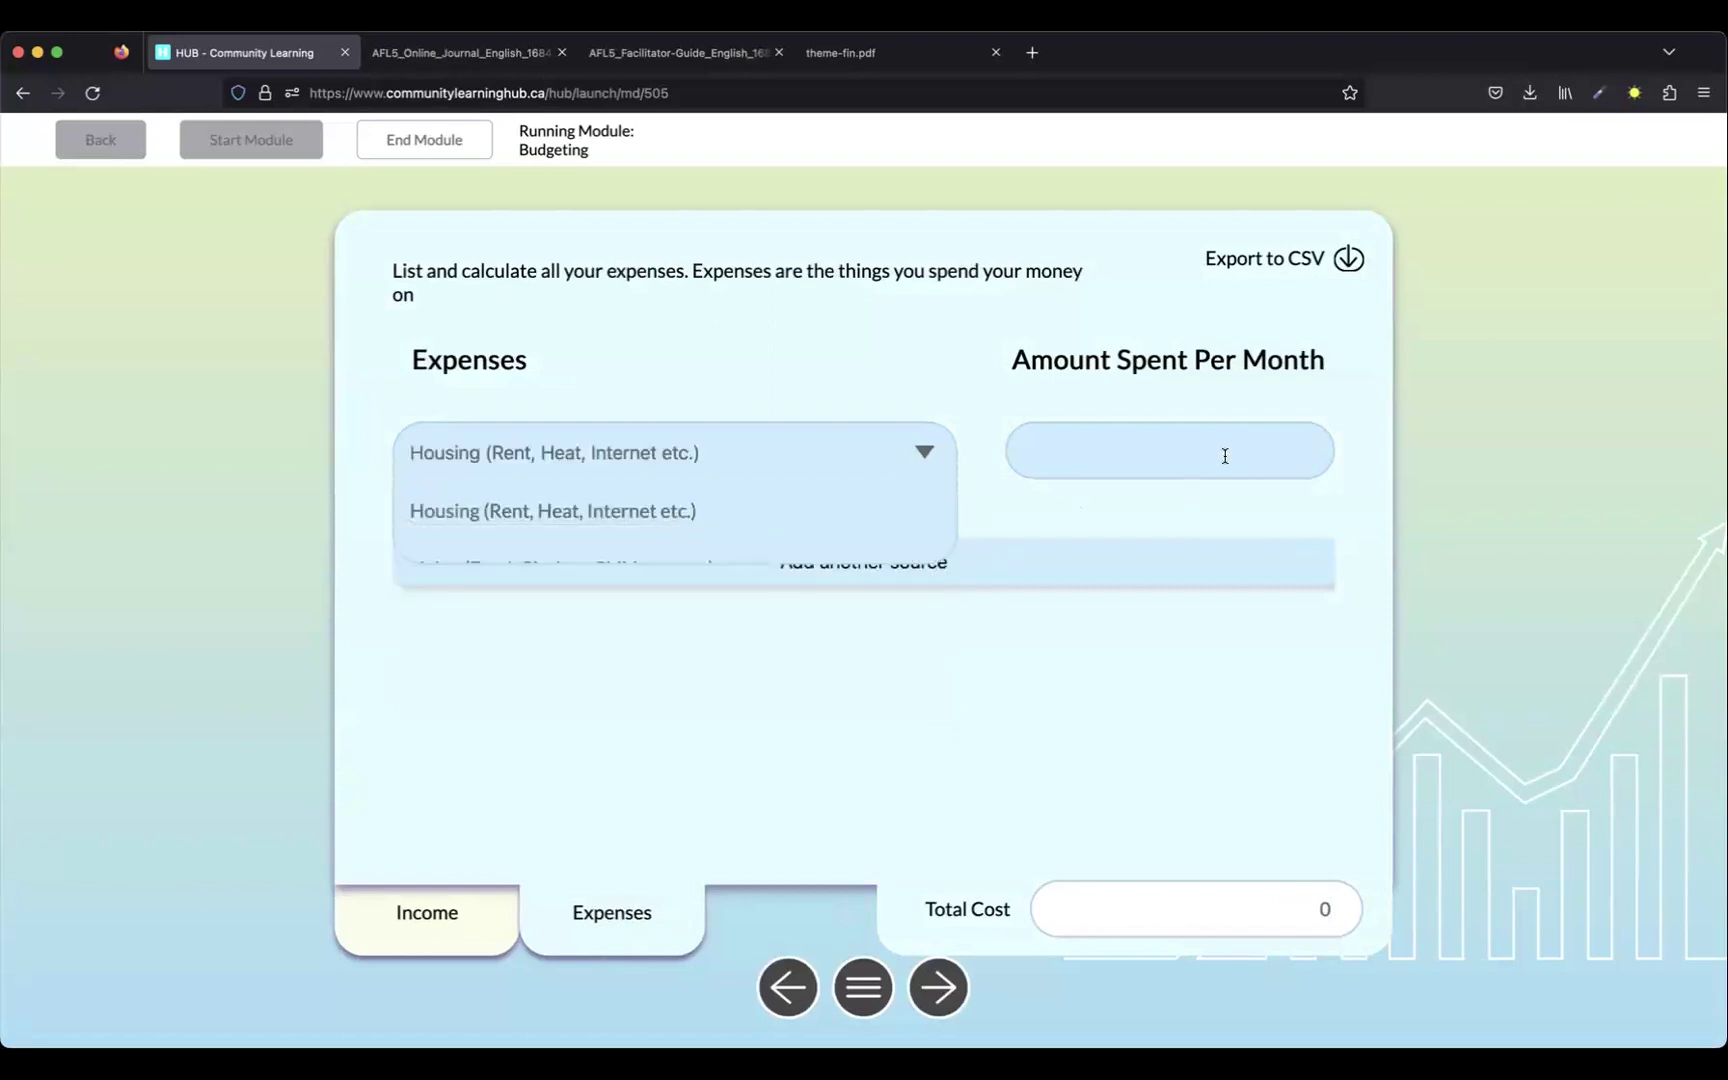
click(1223, 458)
text(800)
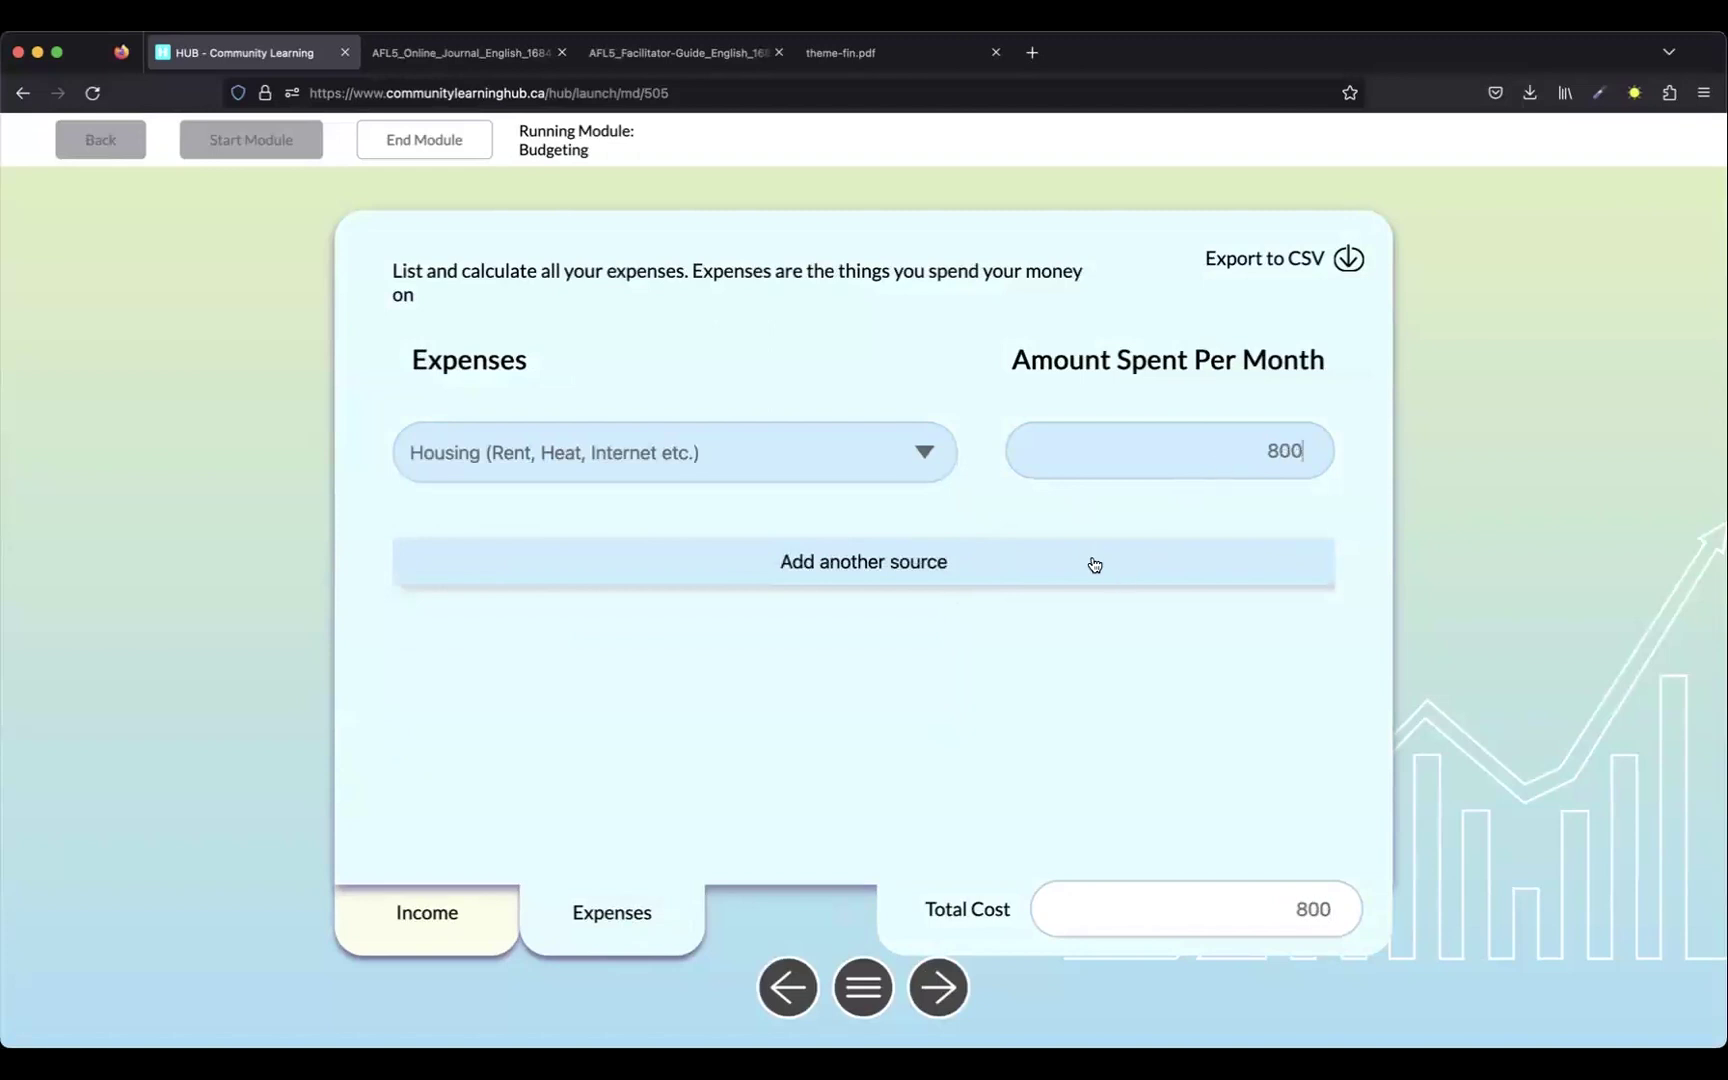
click(1090, 565)
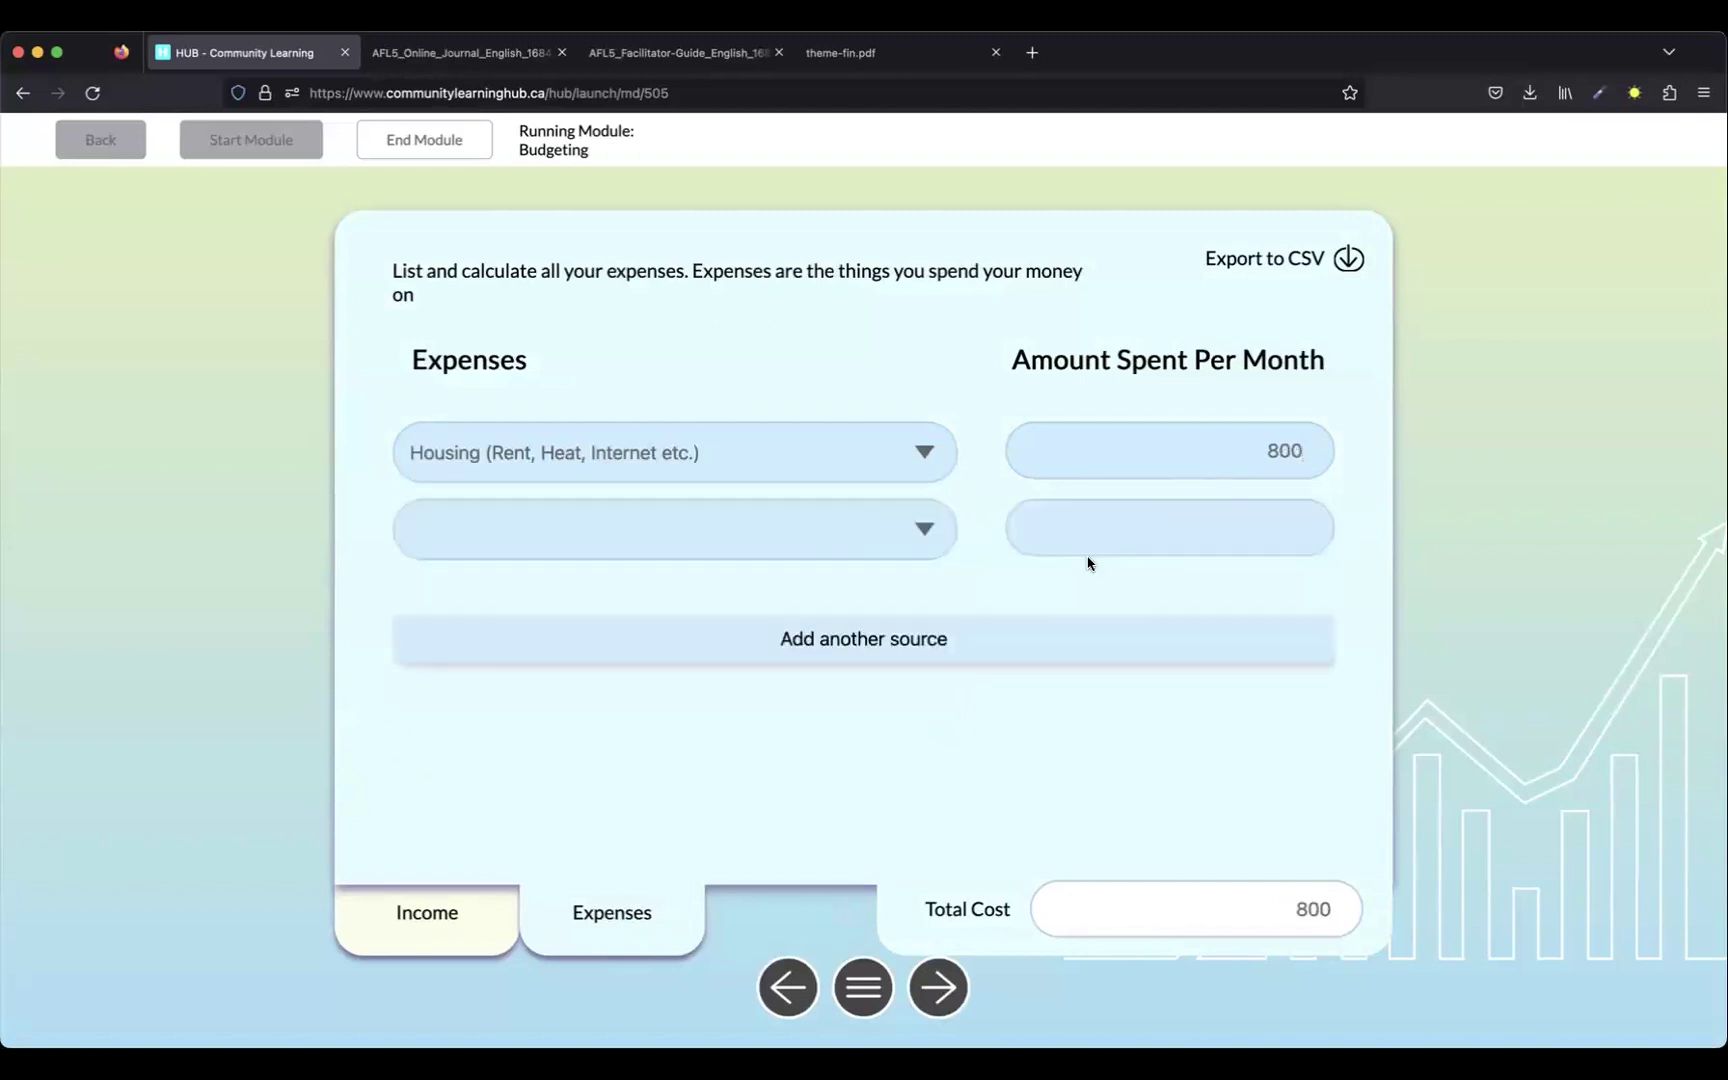
click(757, 527)
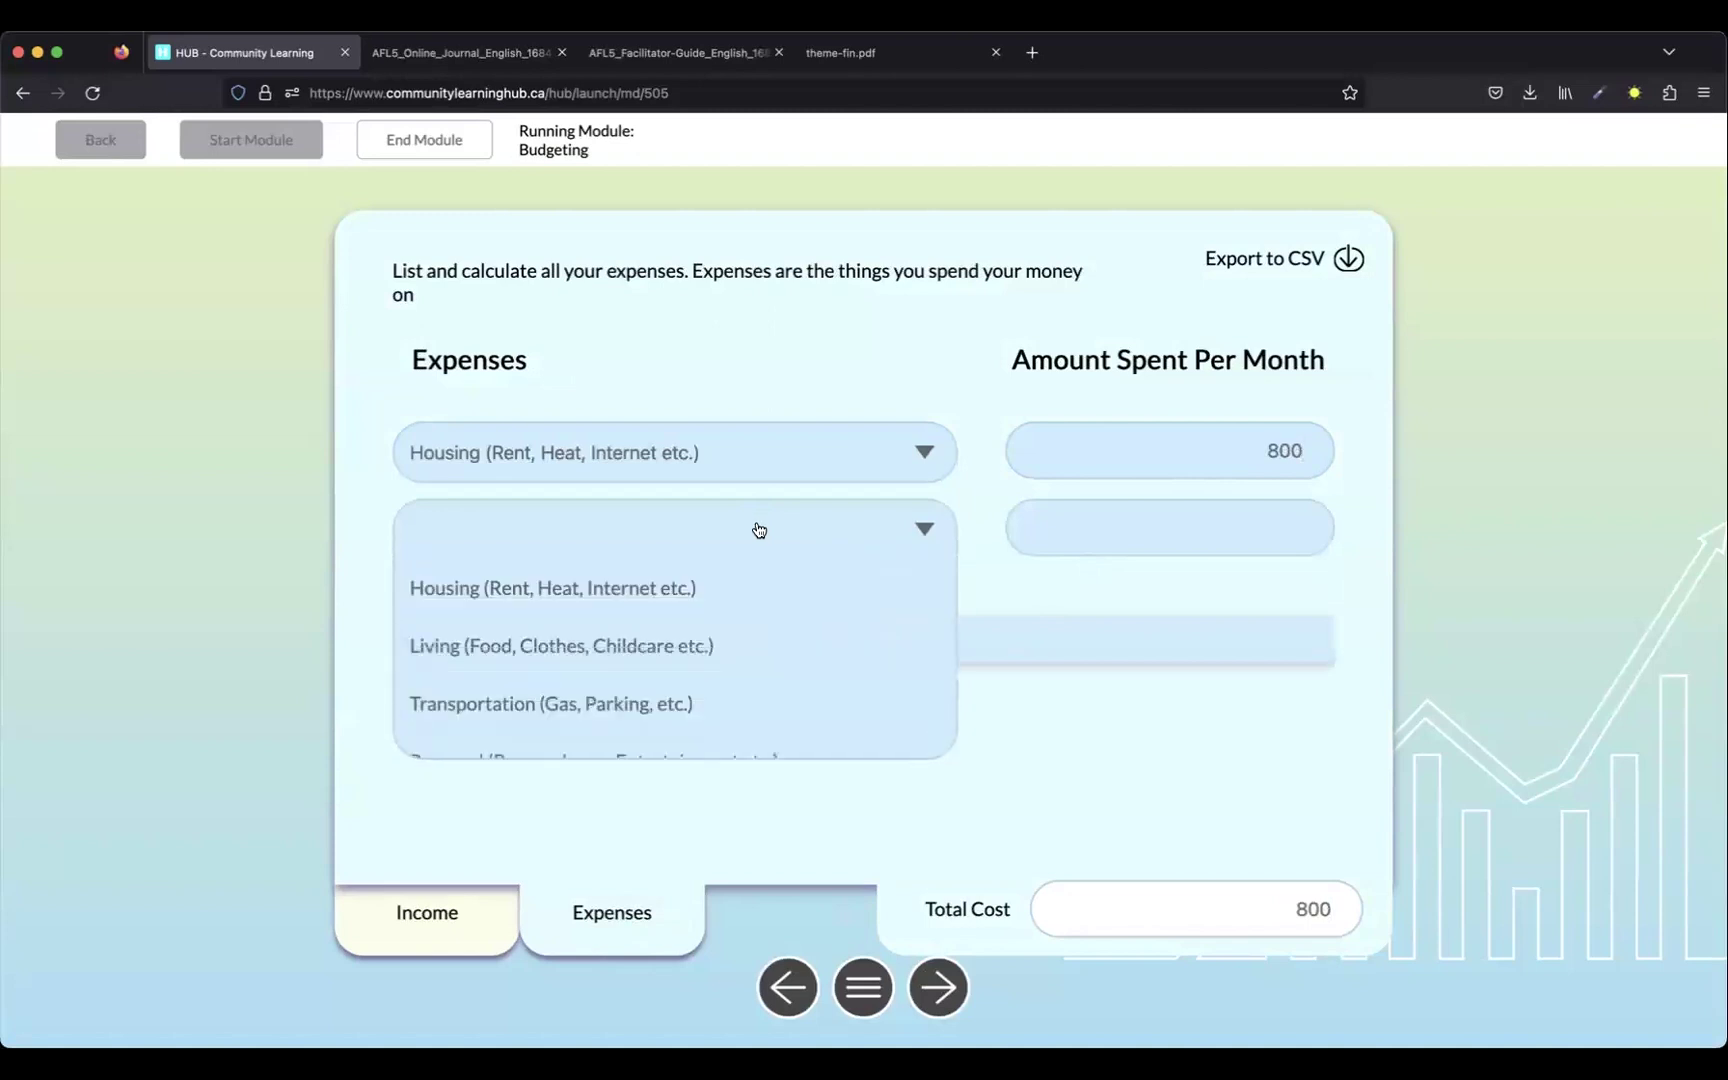
click(546, 706)
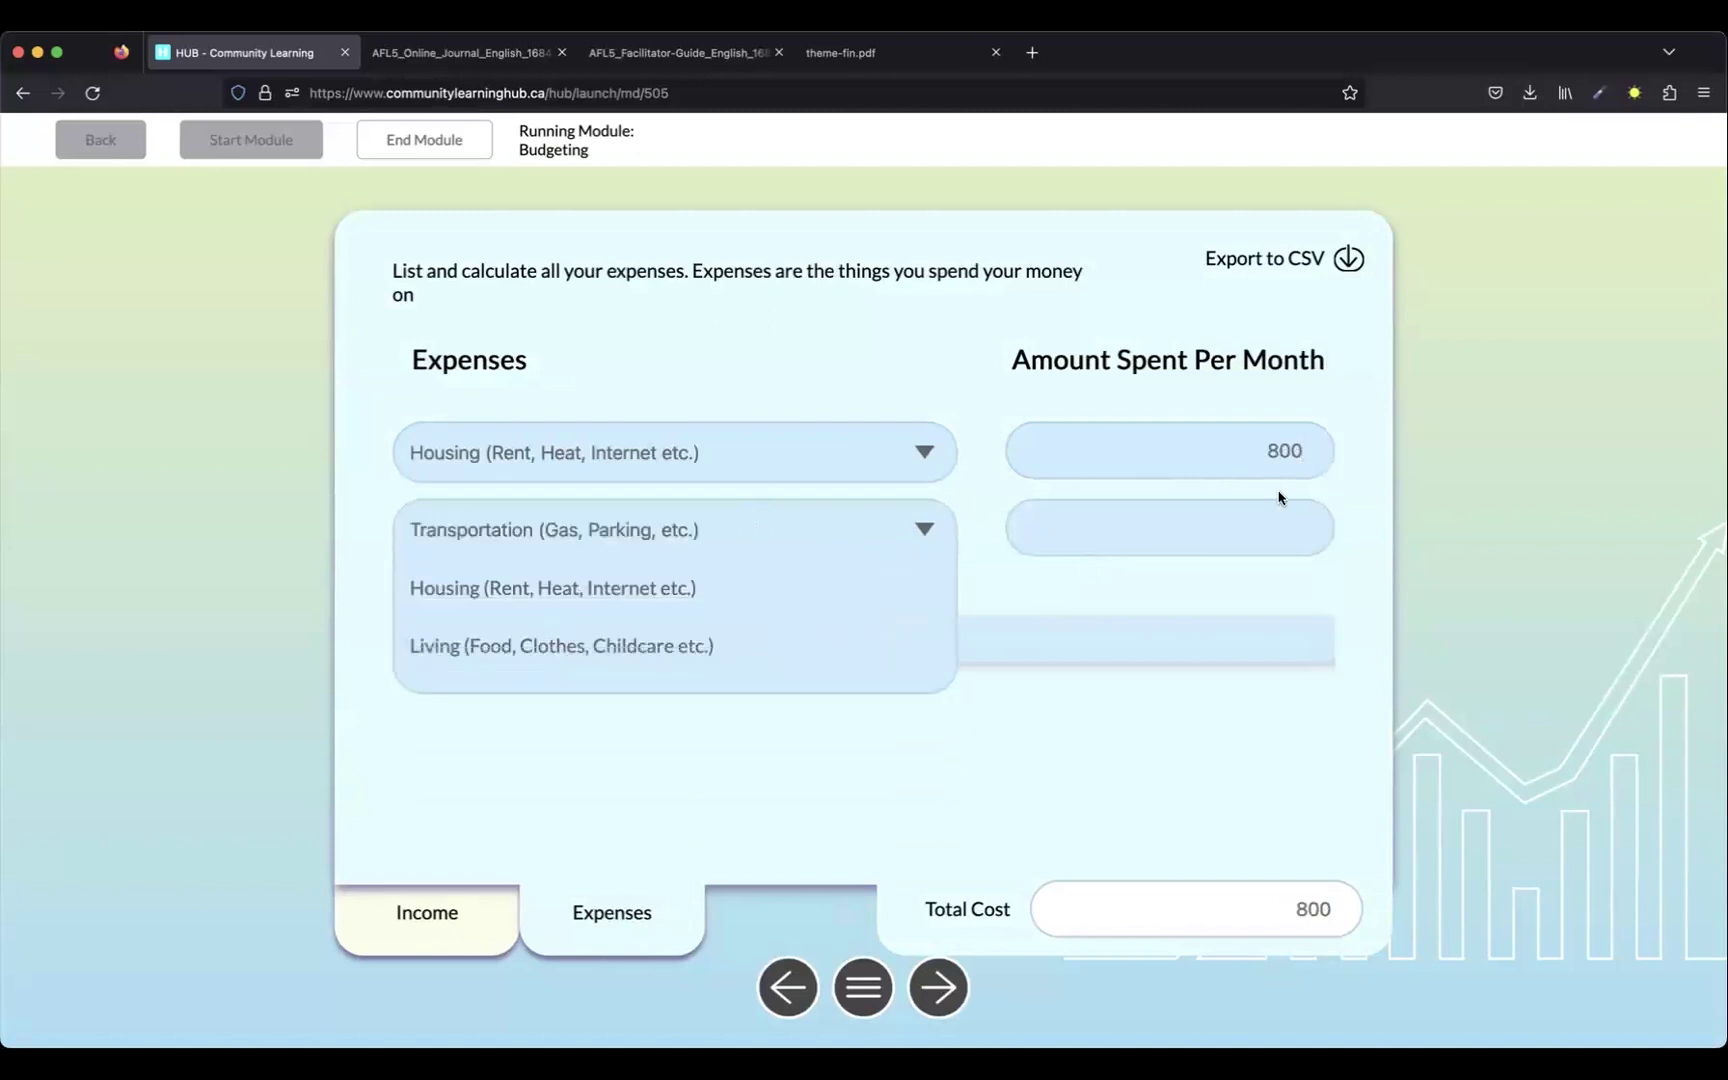
click(1230, 539)
text(200)
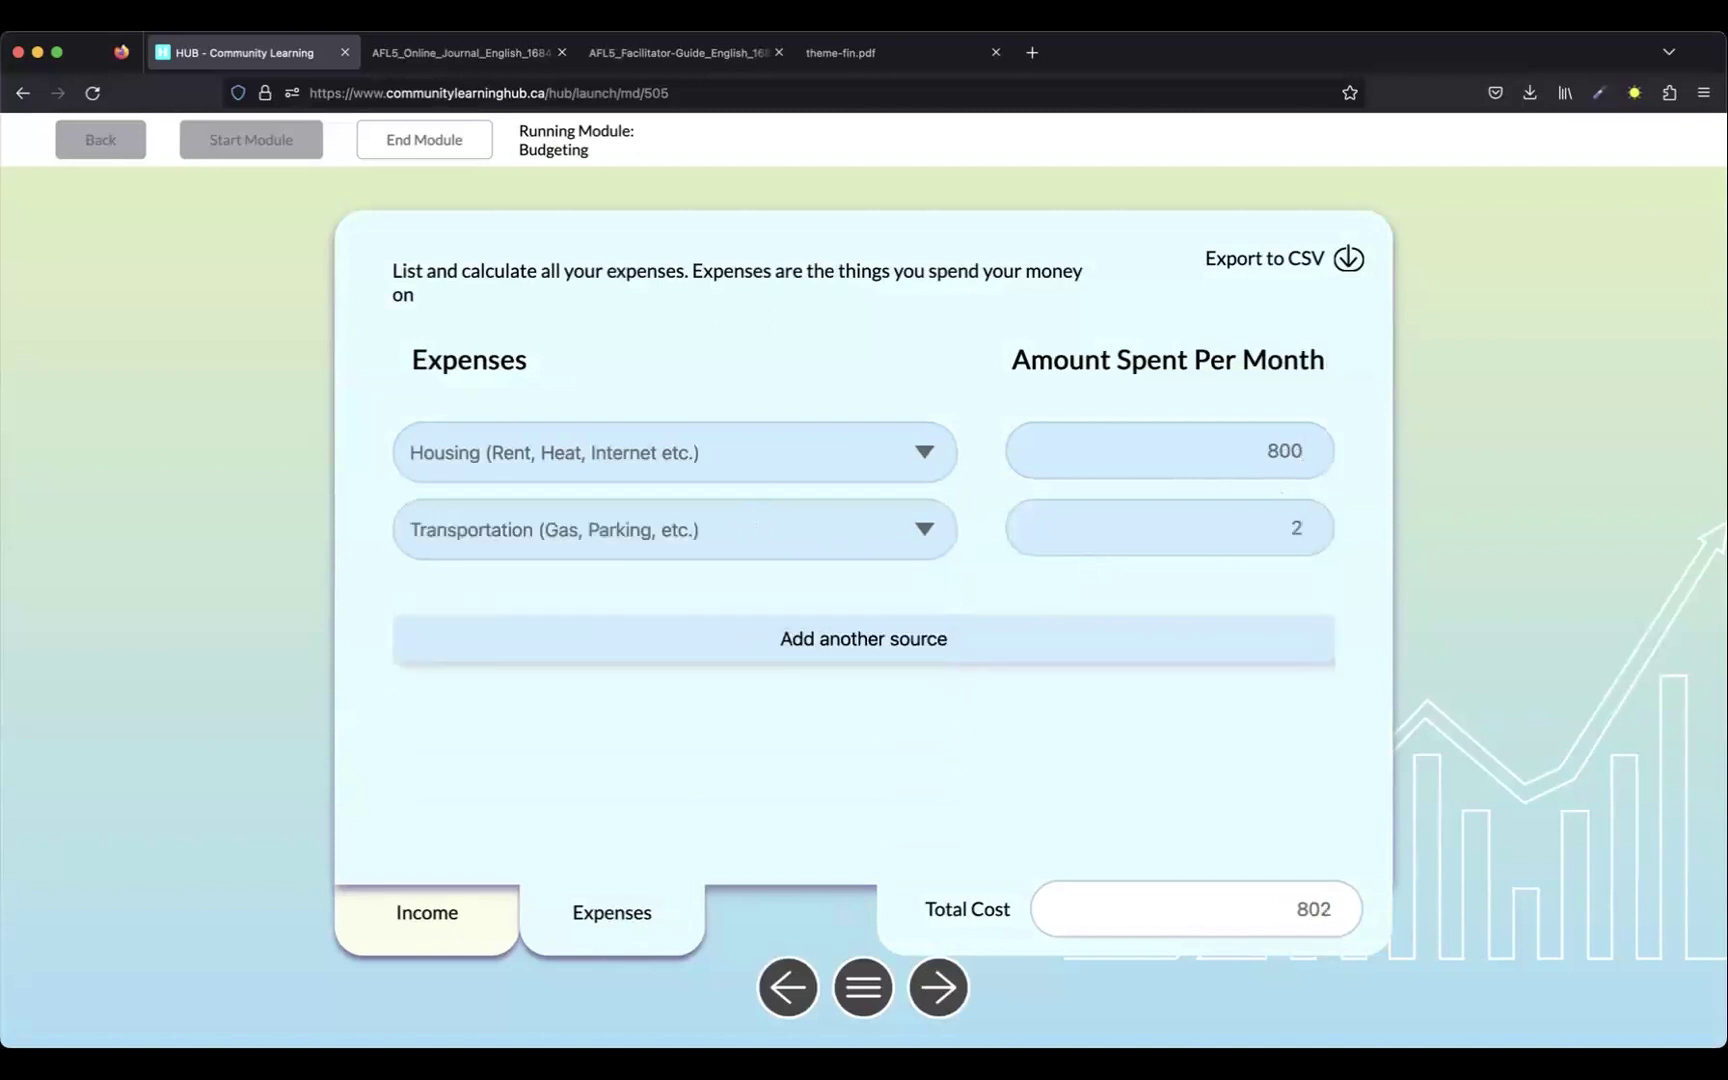
Add Personal at 50 and Living at 400, bringing the expense total to 1450
click(873, 650)
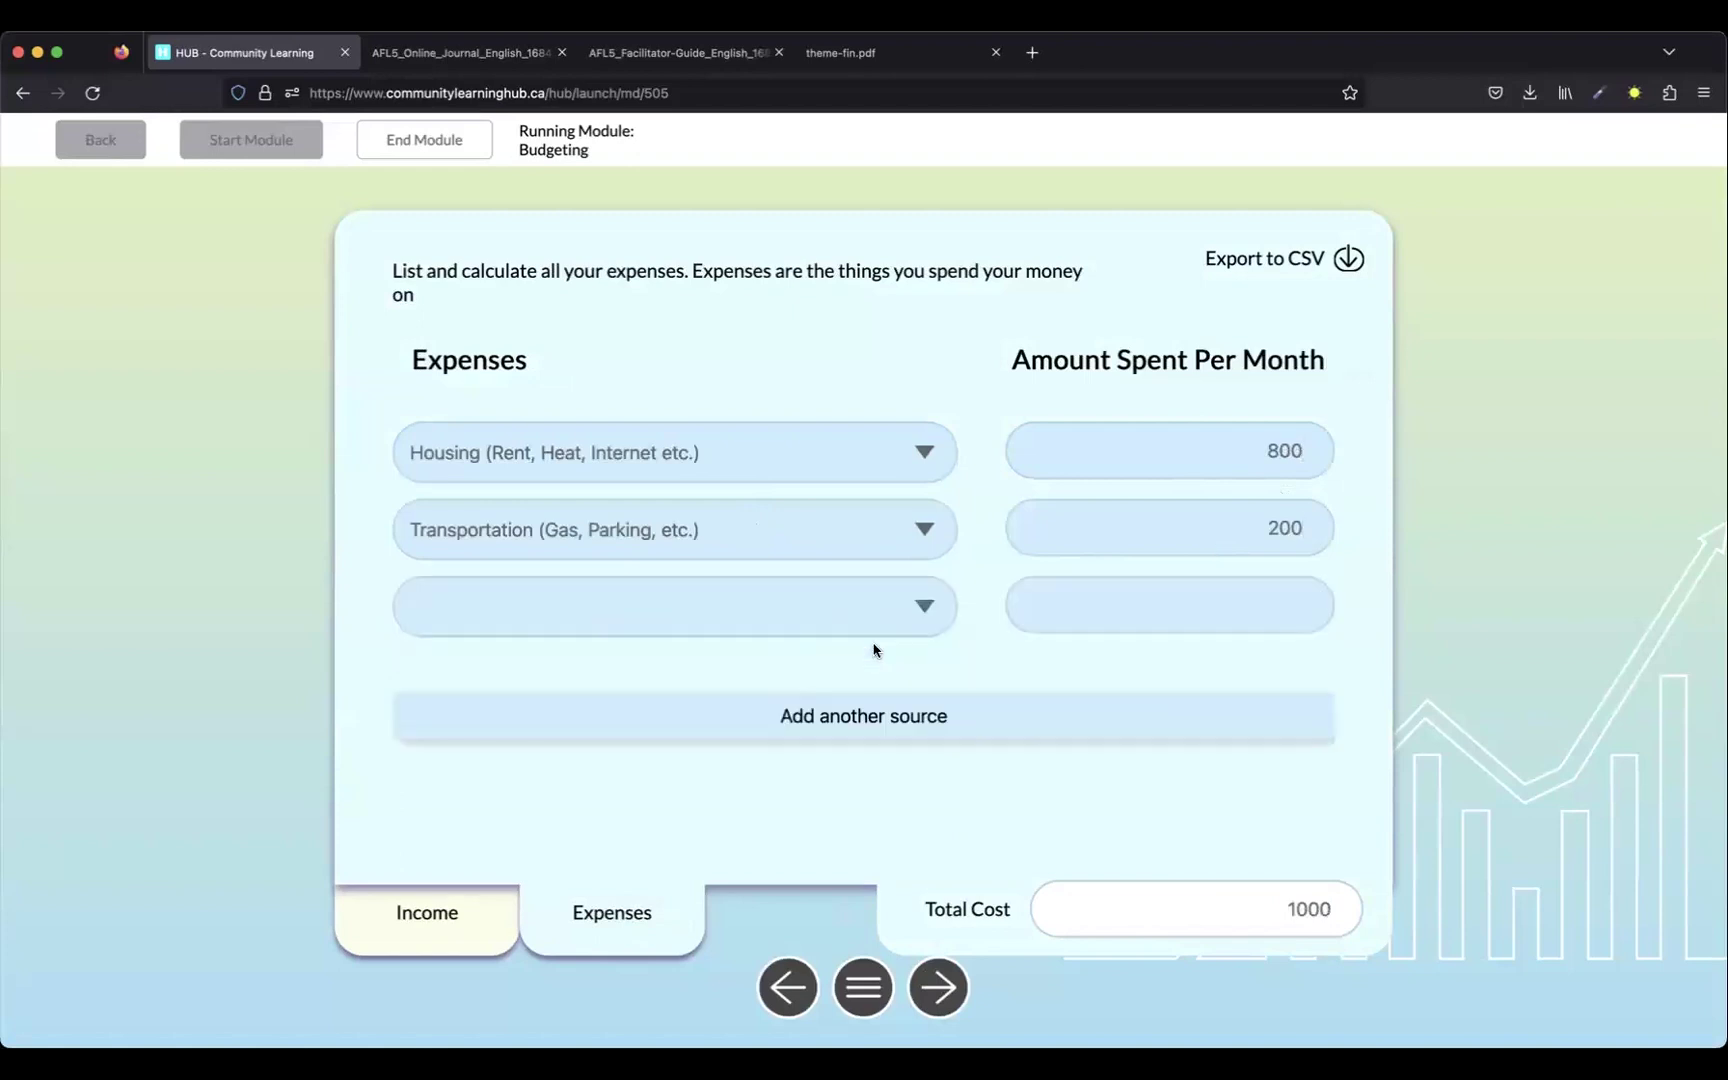
click(746, 606)
scroll(747, 605, down, 2)
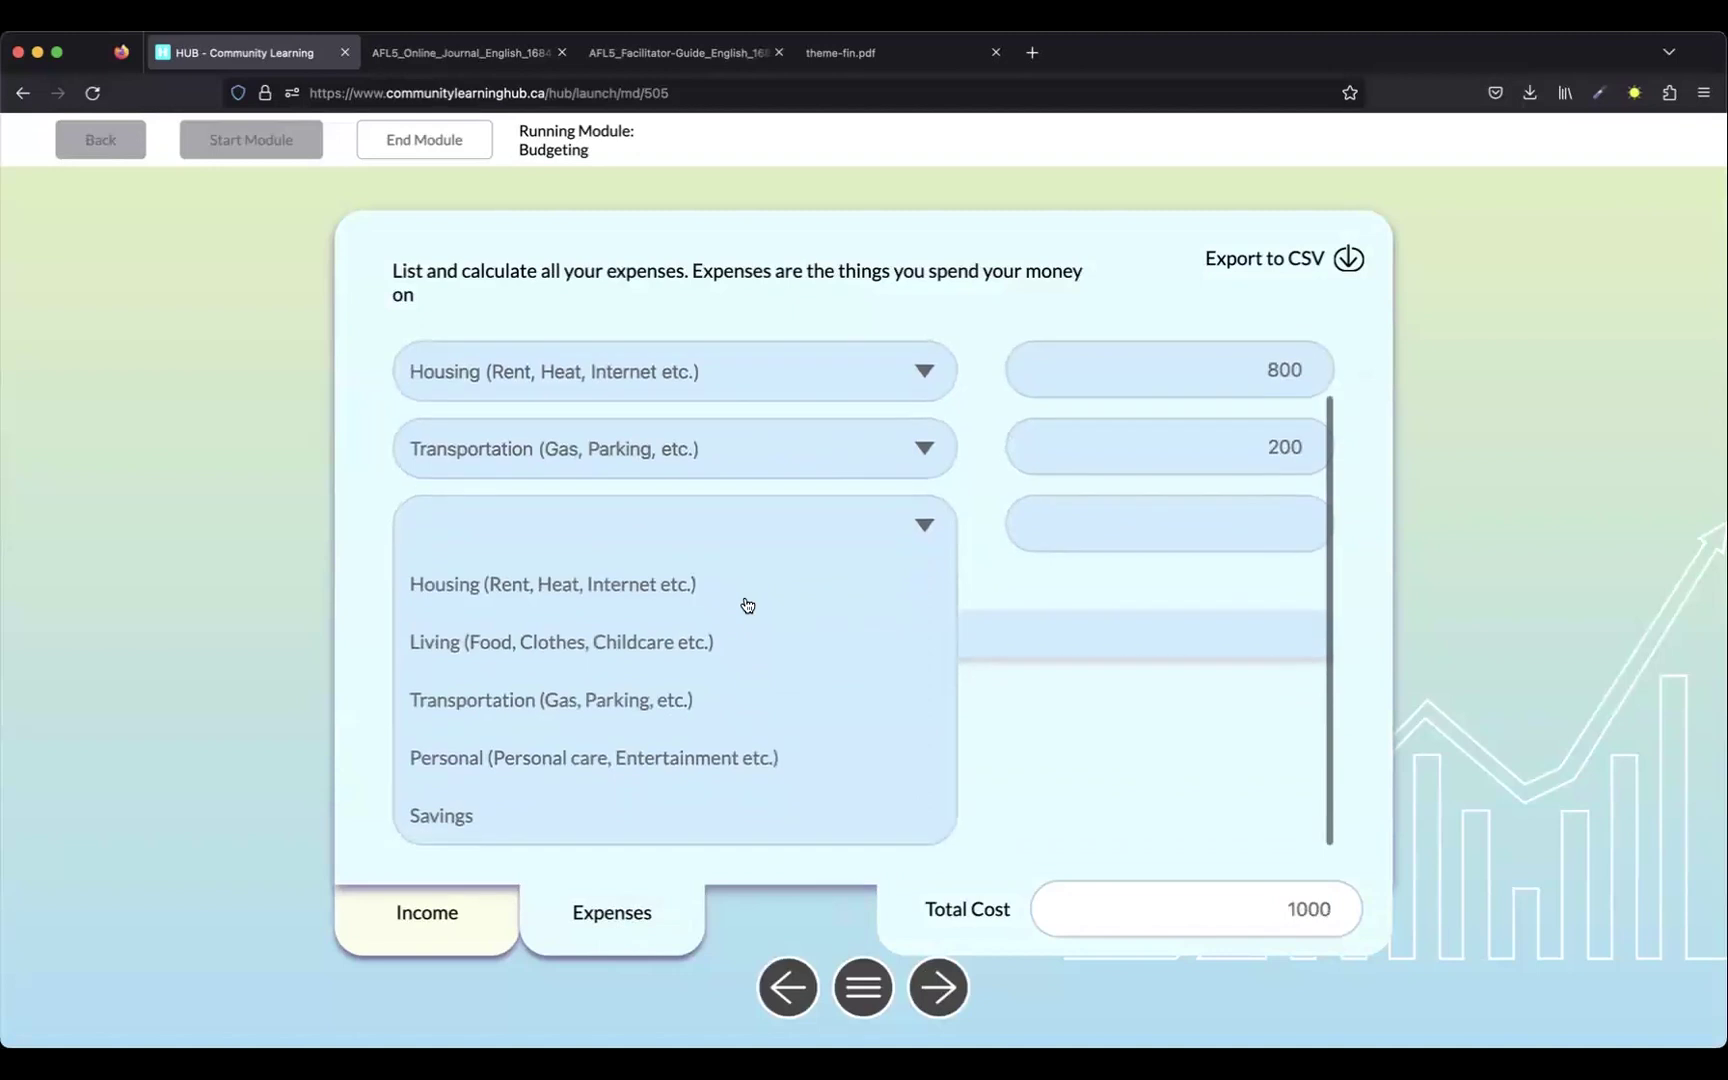
click(676, 758)
click(1278, 588)
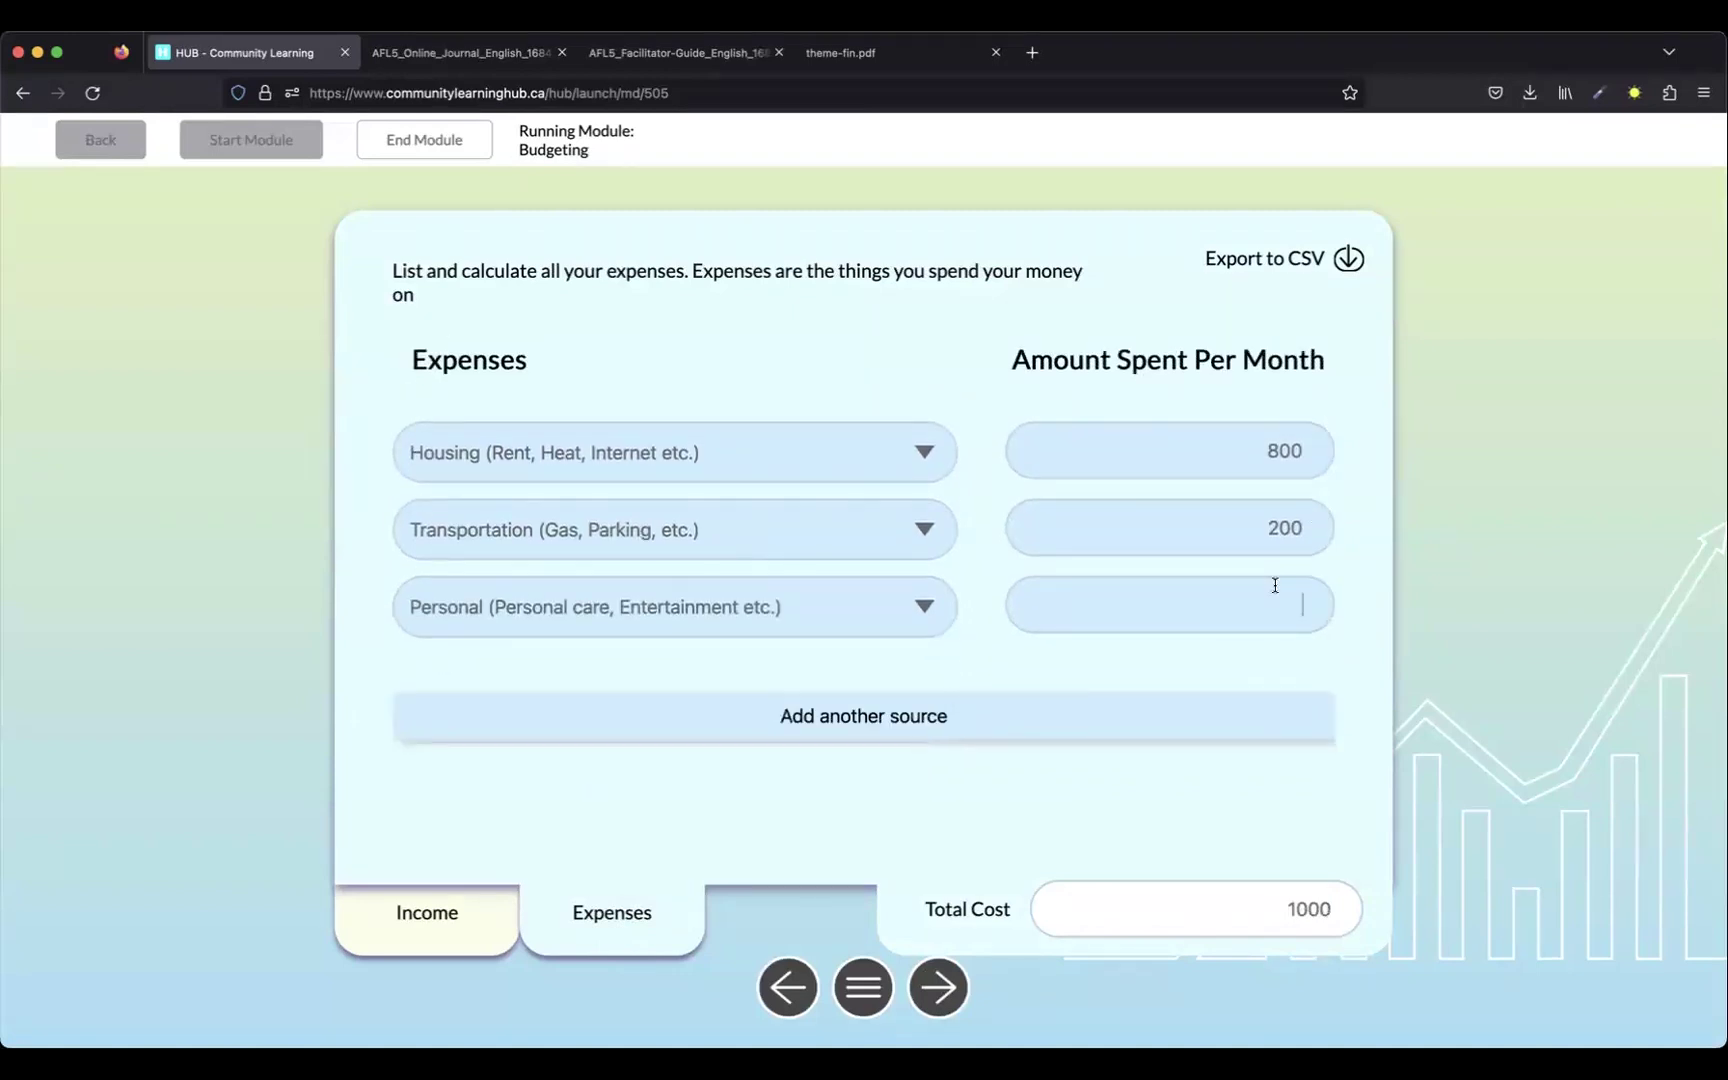
text(50)
click(896, 698)
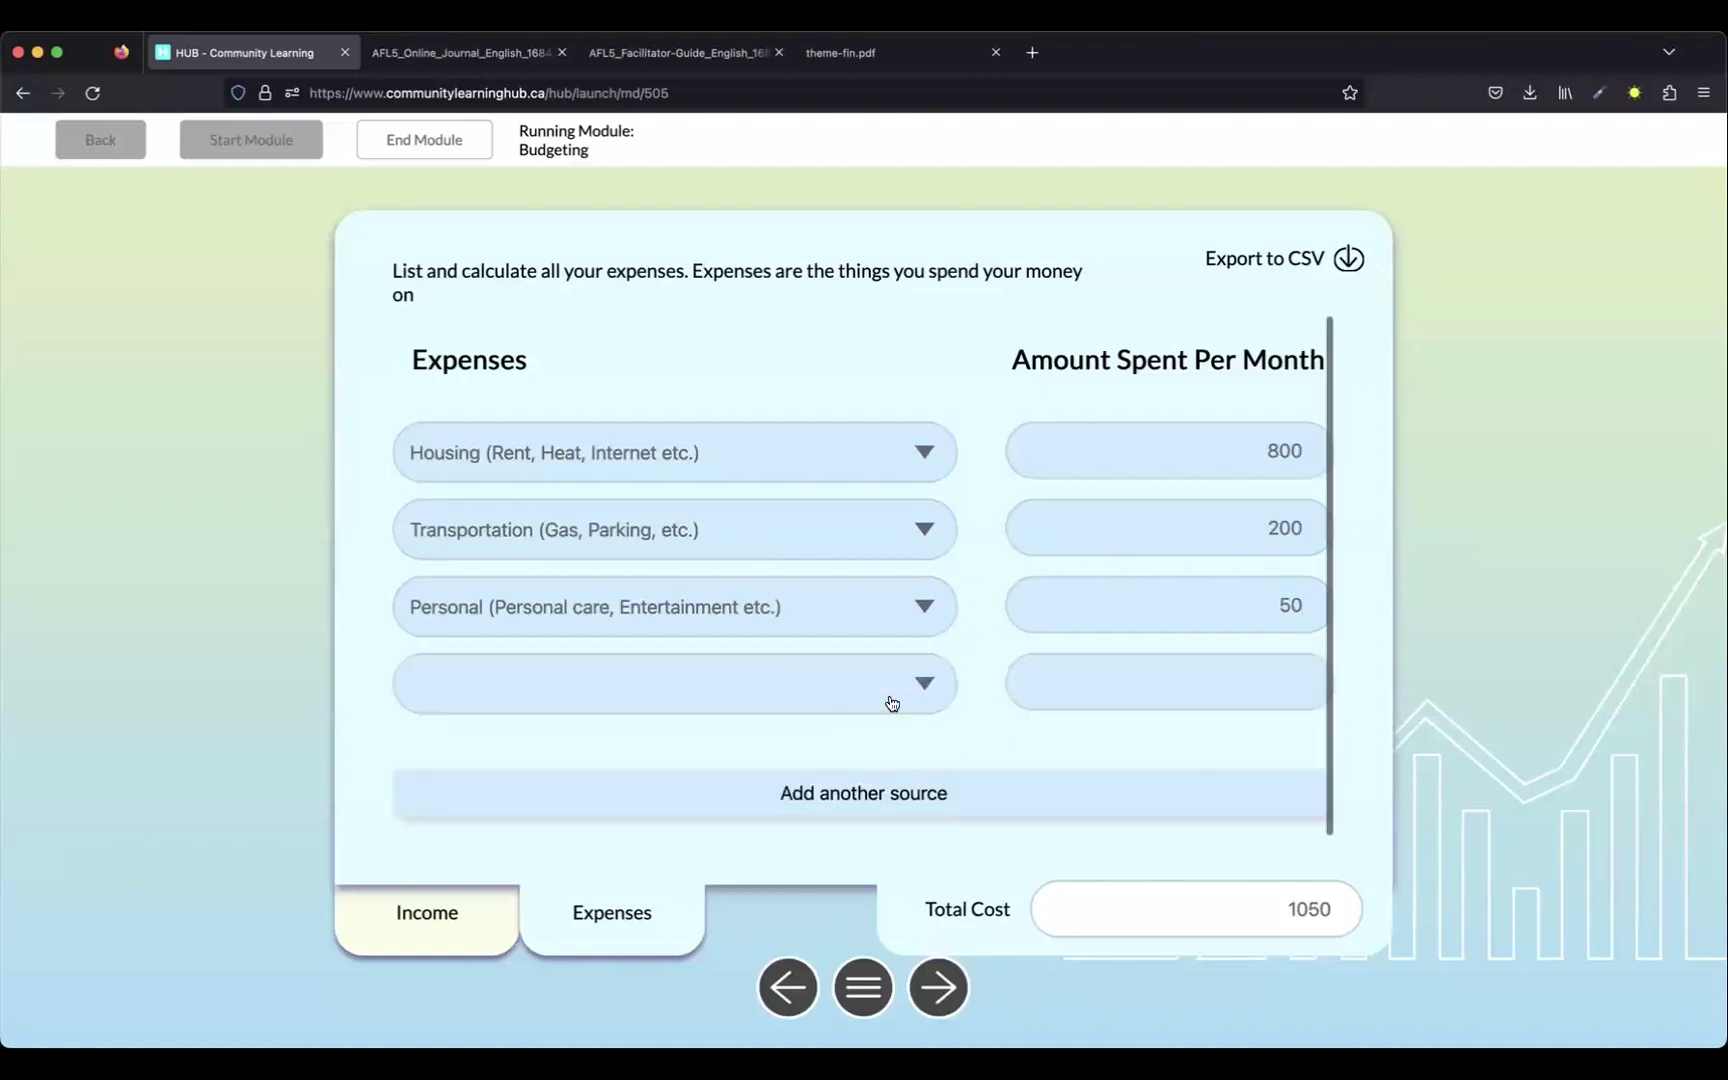
scroll(564, 725, down, 1)
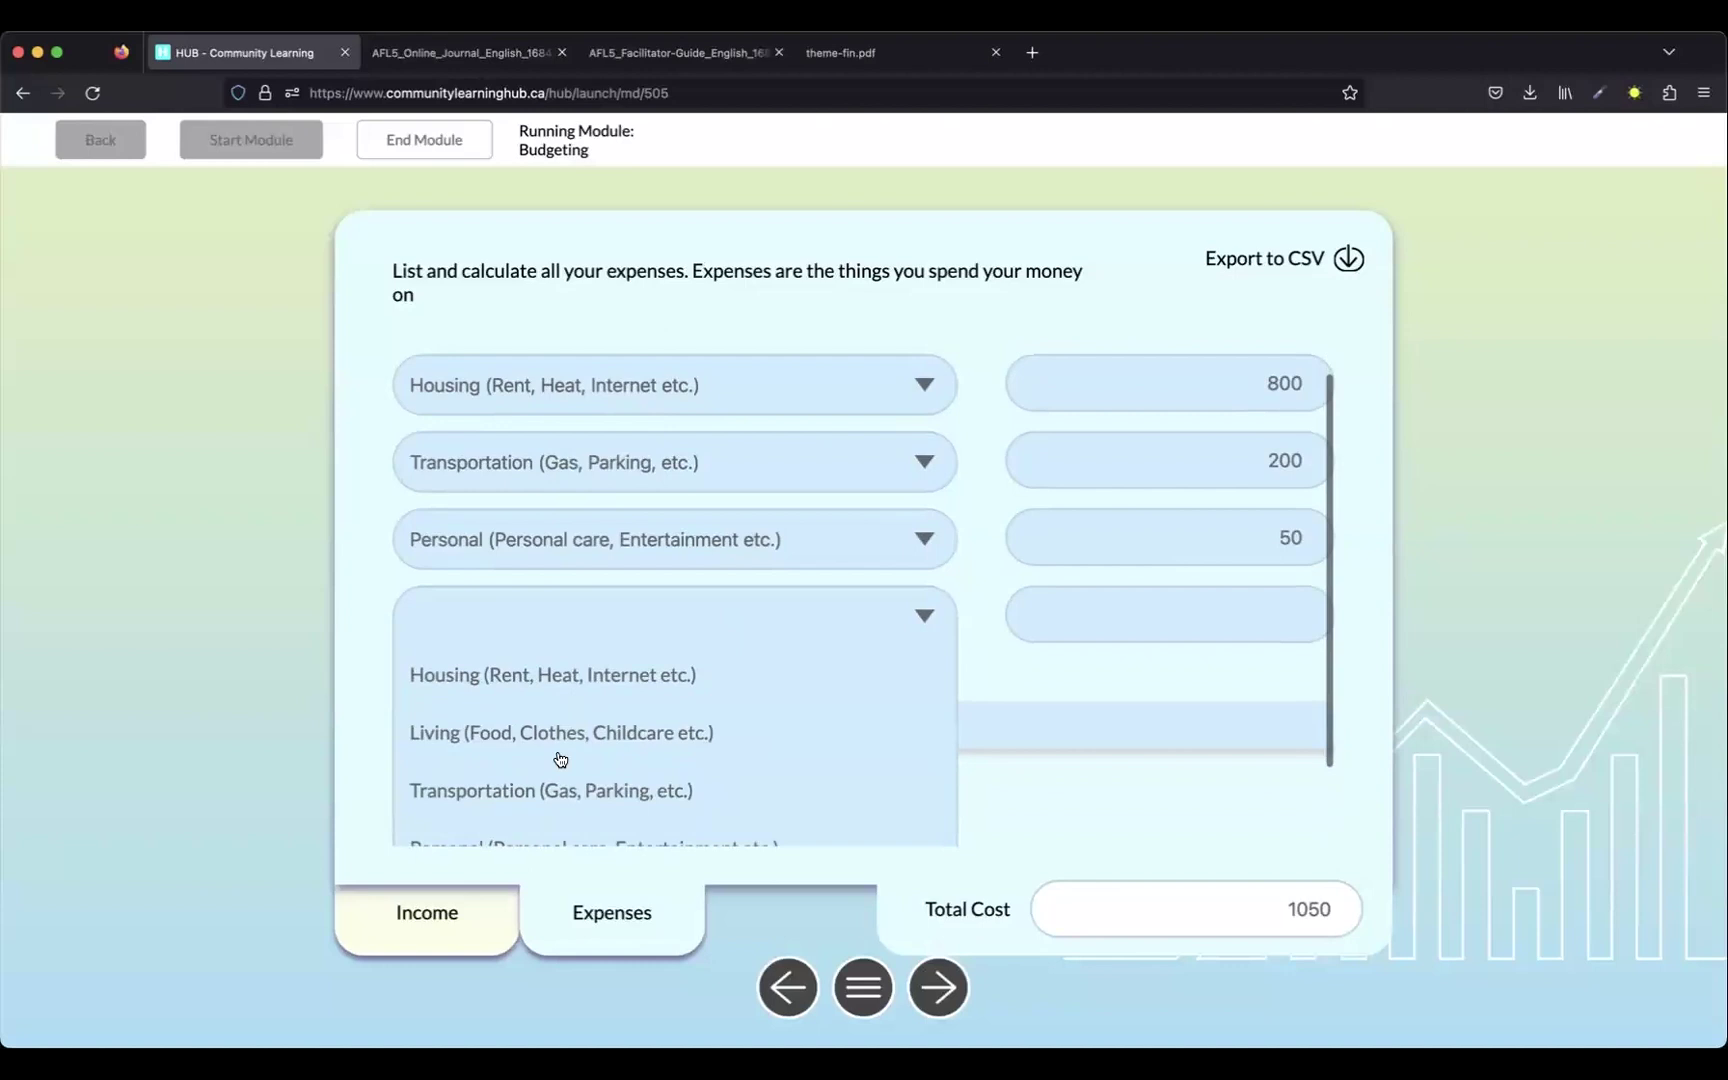
scroll(562, 735, down, 1)
click(560, 721)
click(1232, 672)
text(400)
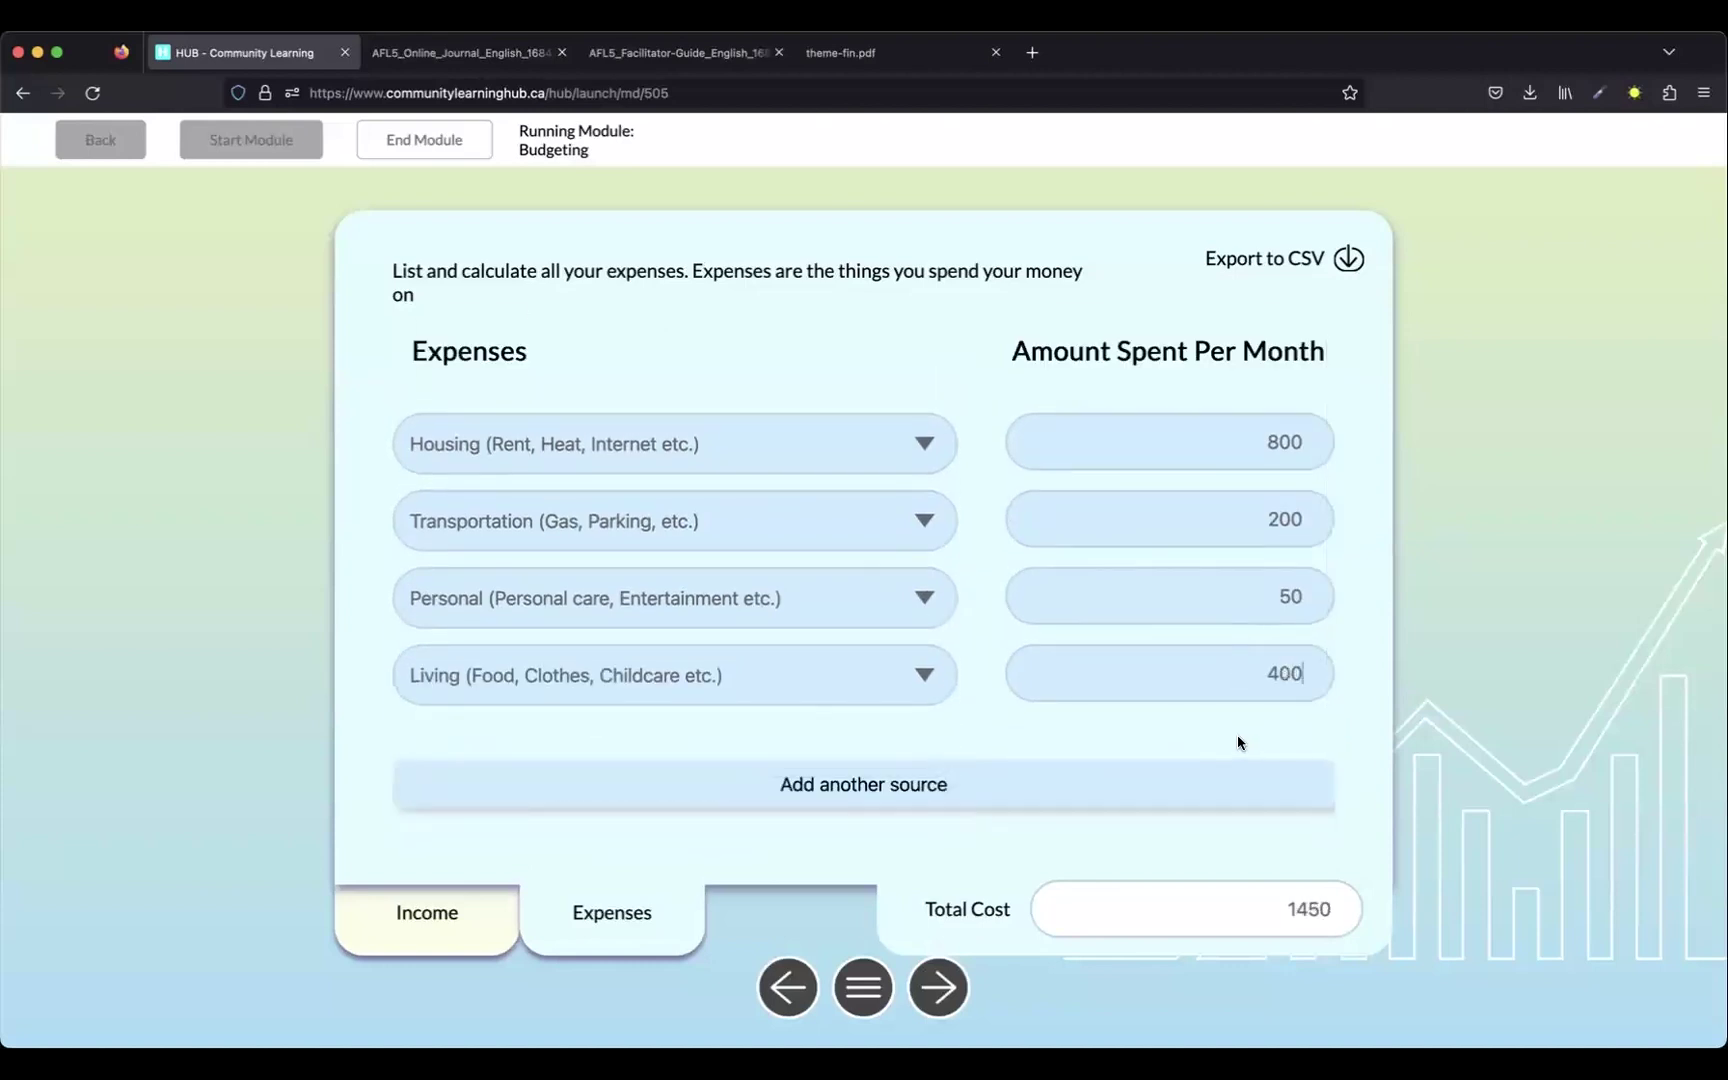
drag(1332, 908, 1279, 906)
click(1246, 885)
click(466, 930)
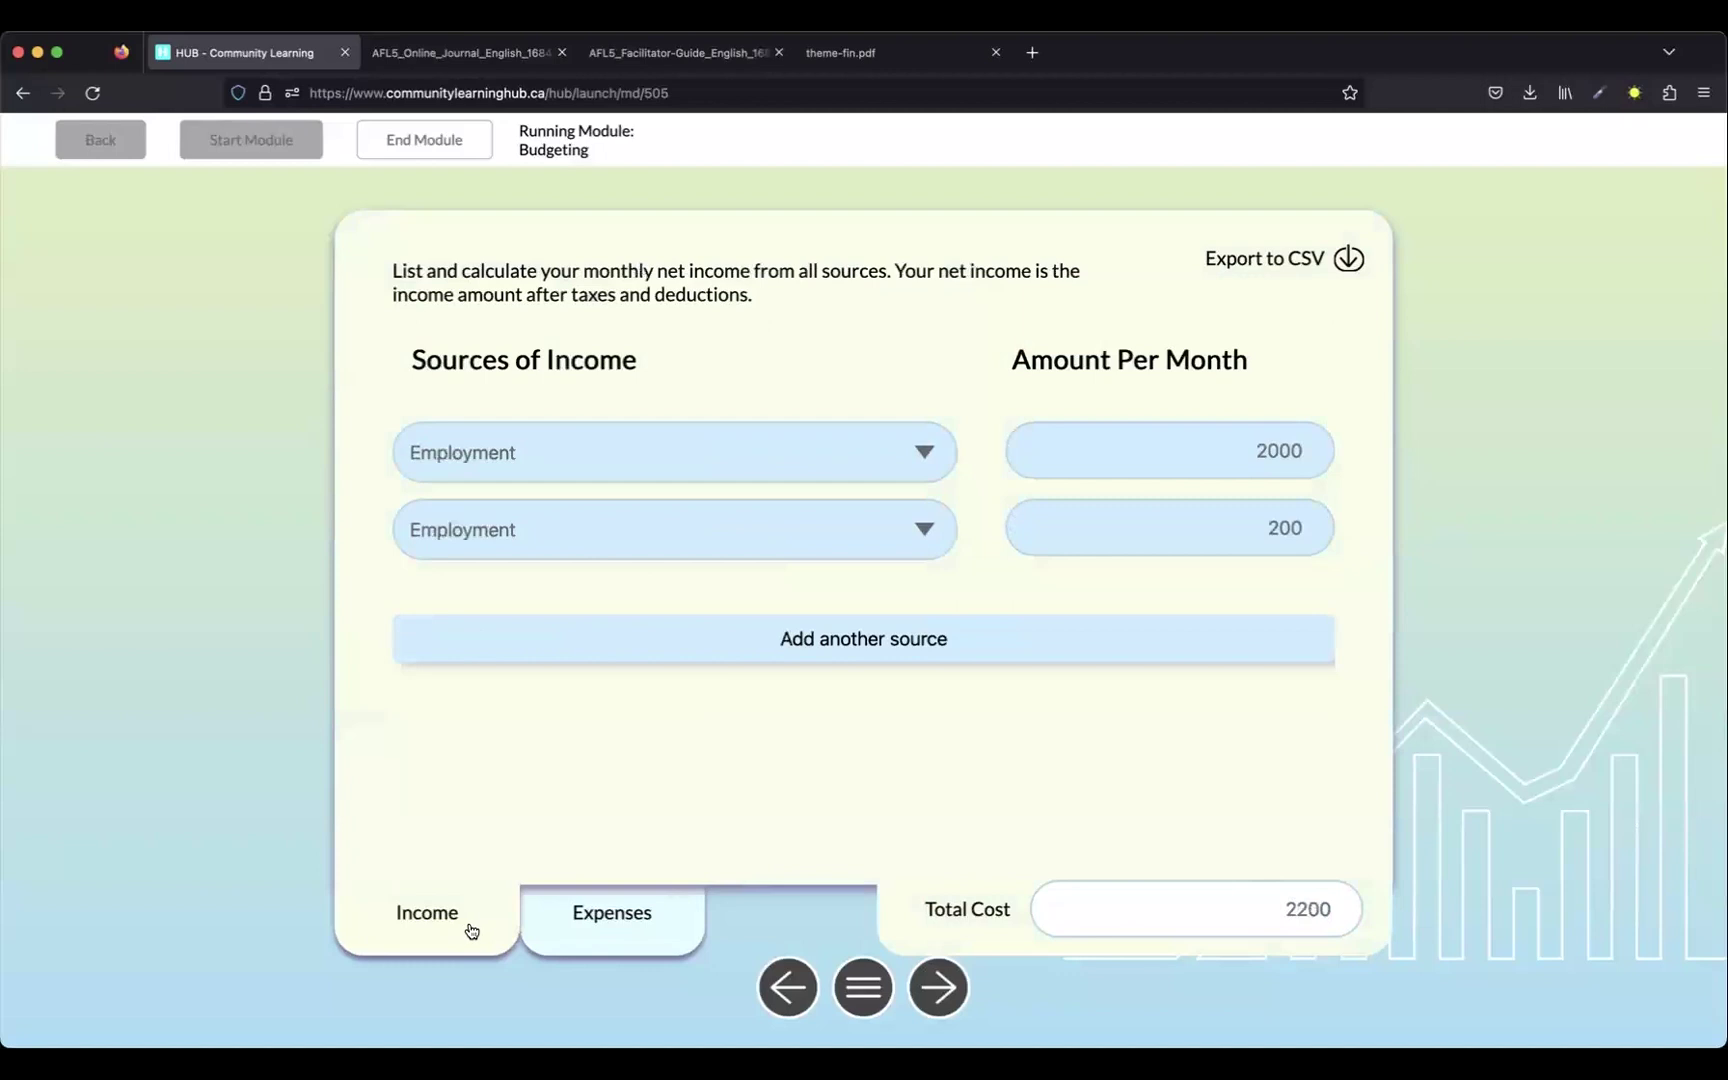
click(643, 938)
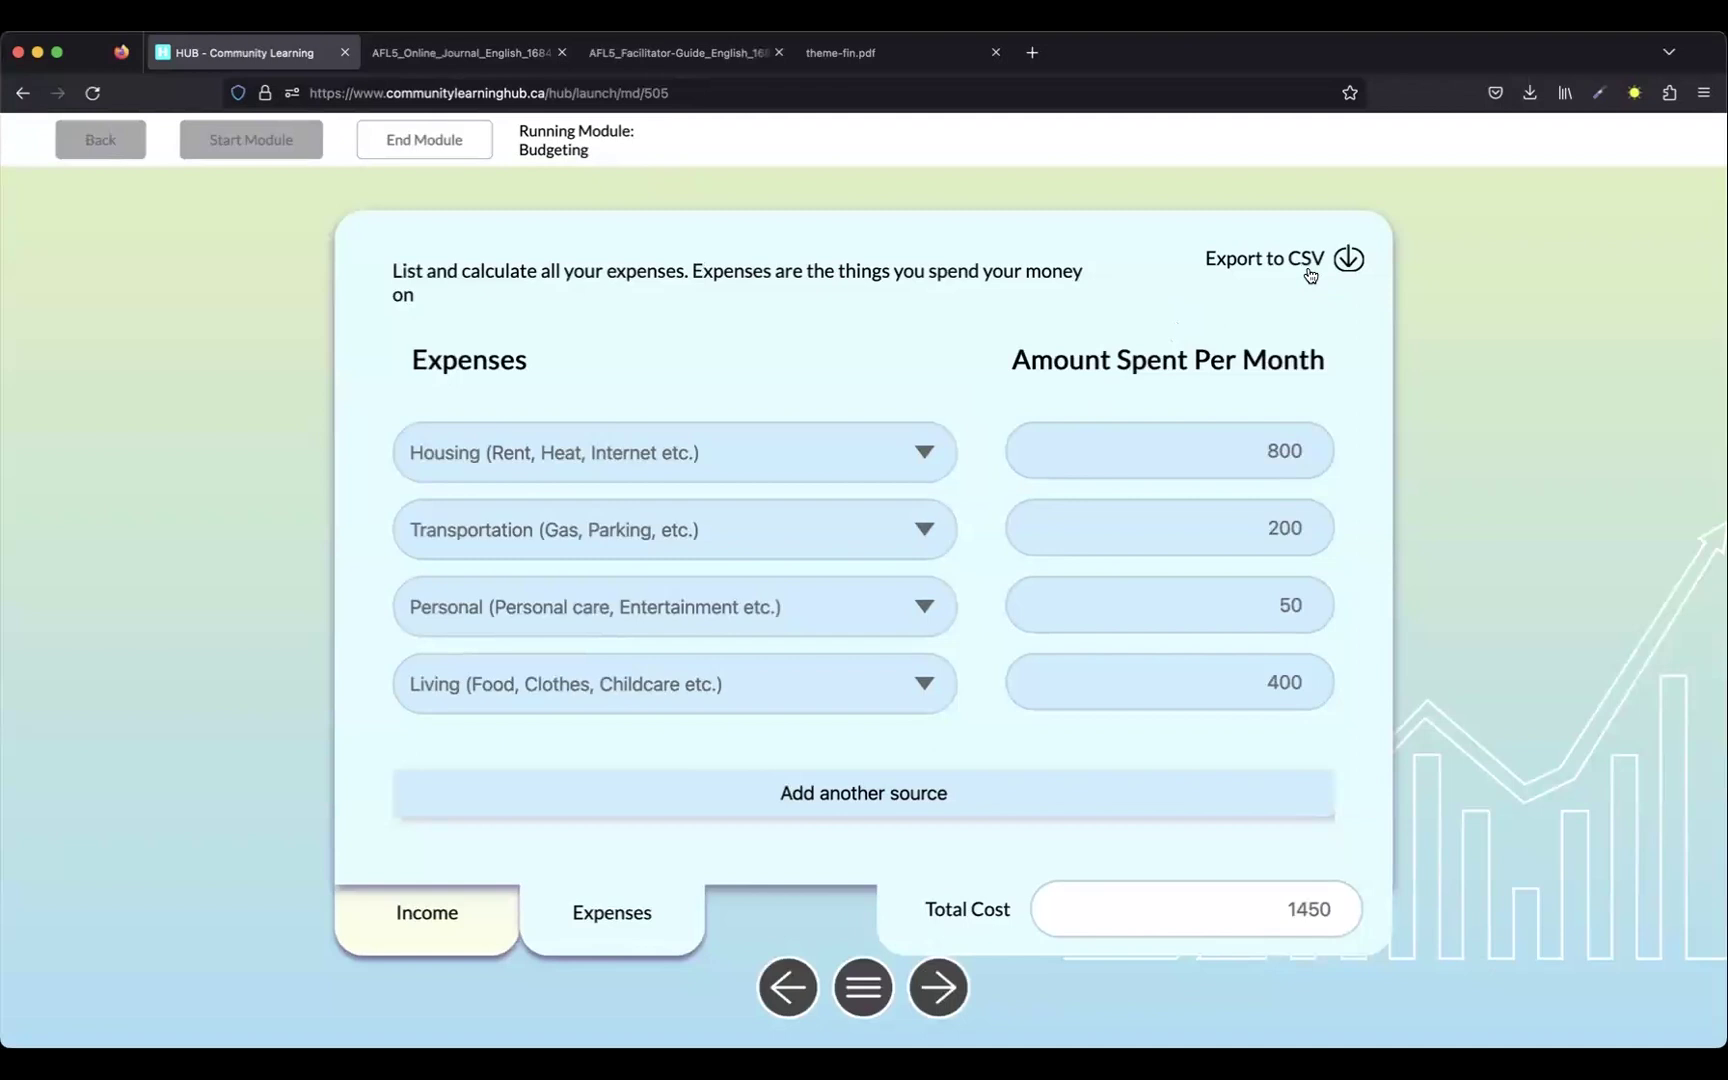
Go to the Journal Moment slide and show its questions on needs, wants, budget changes and money leaks
click(940, 988)
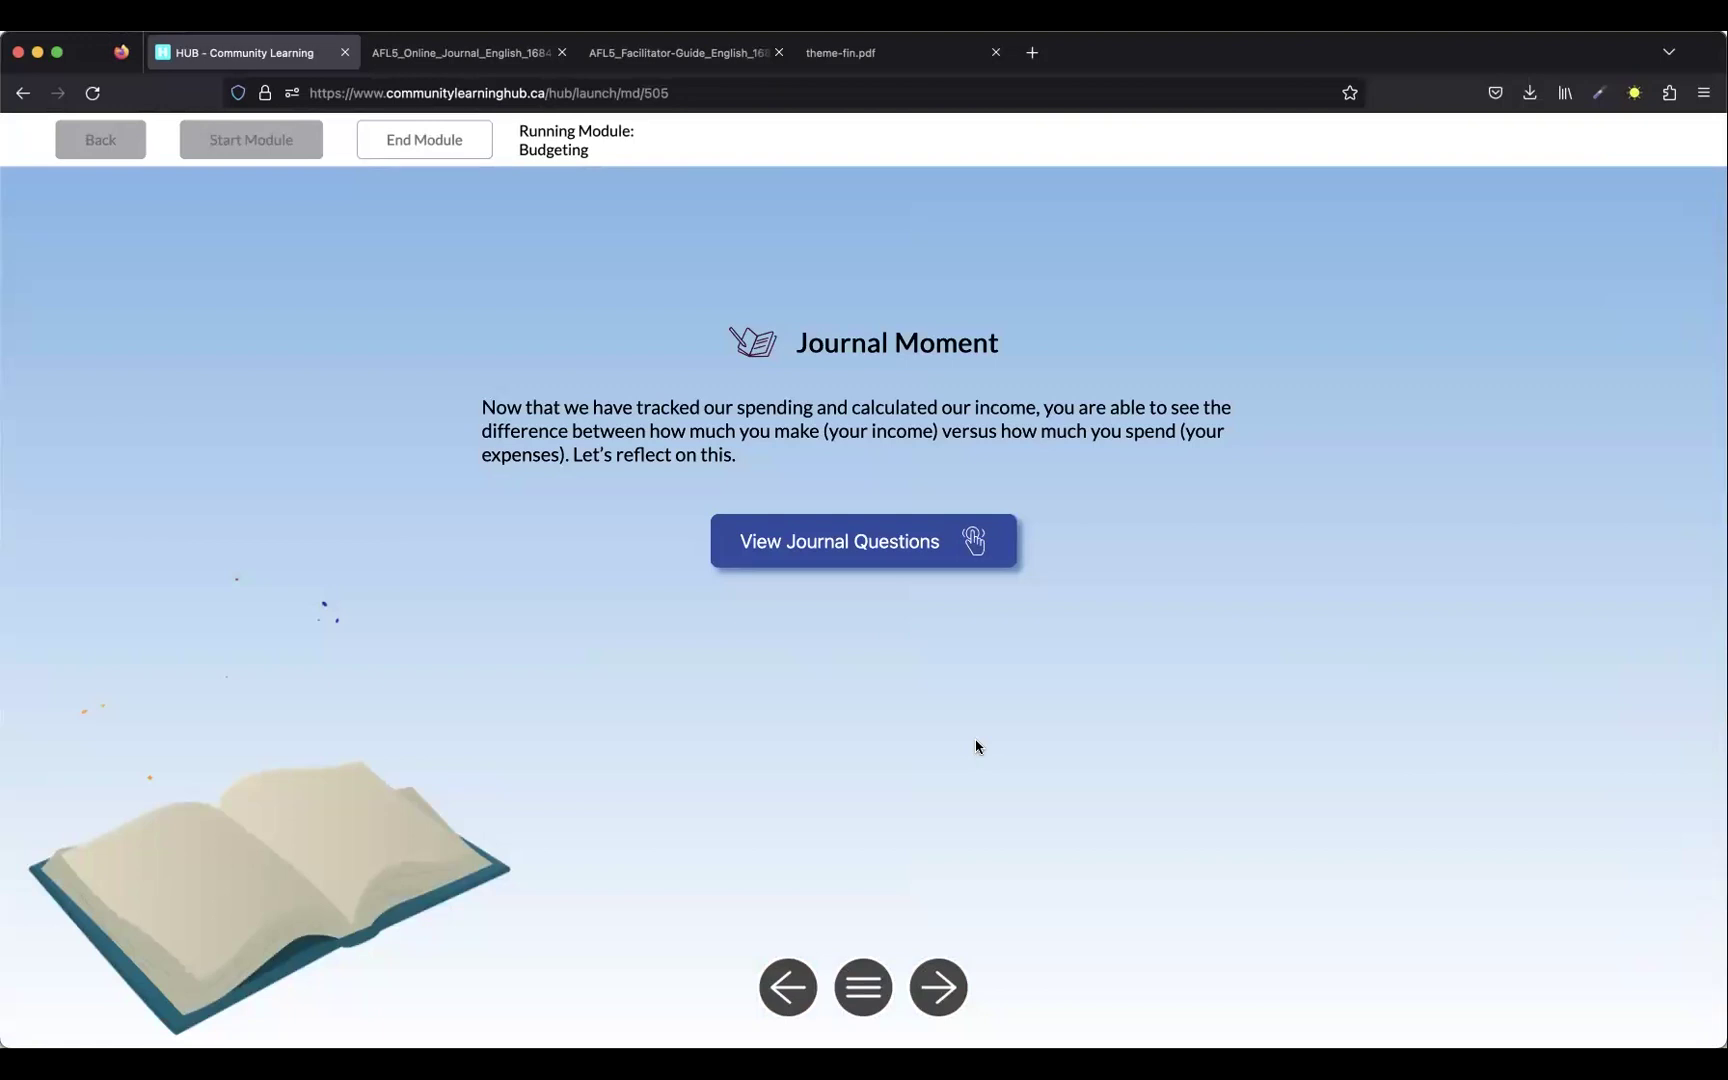
click(872, 559)
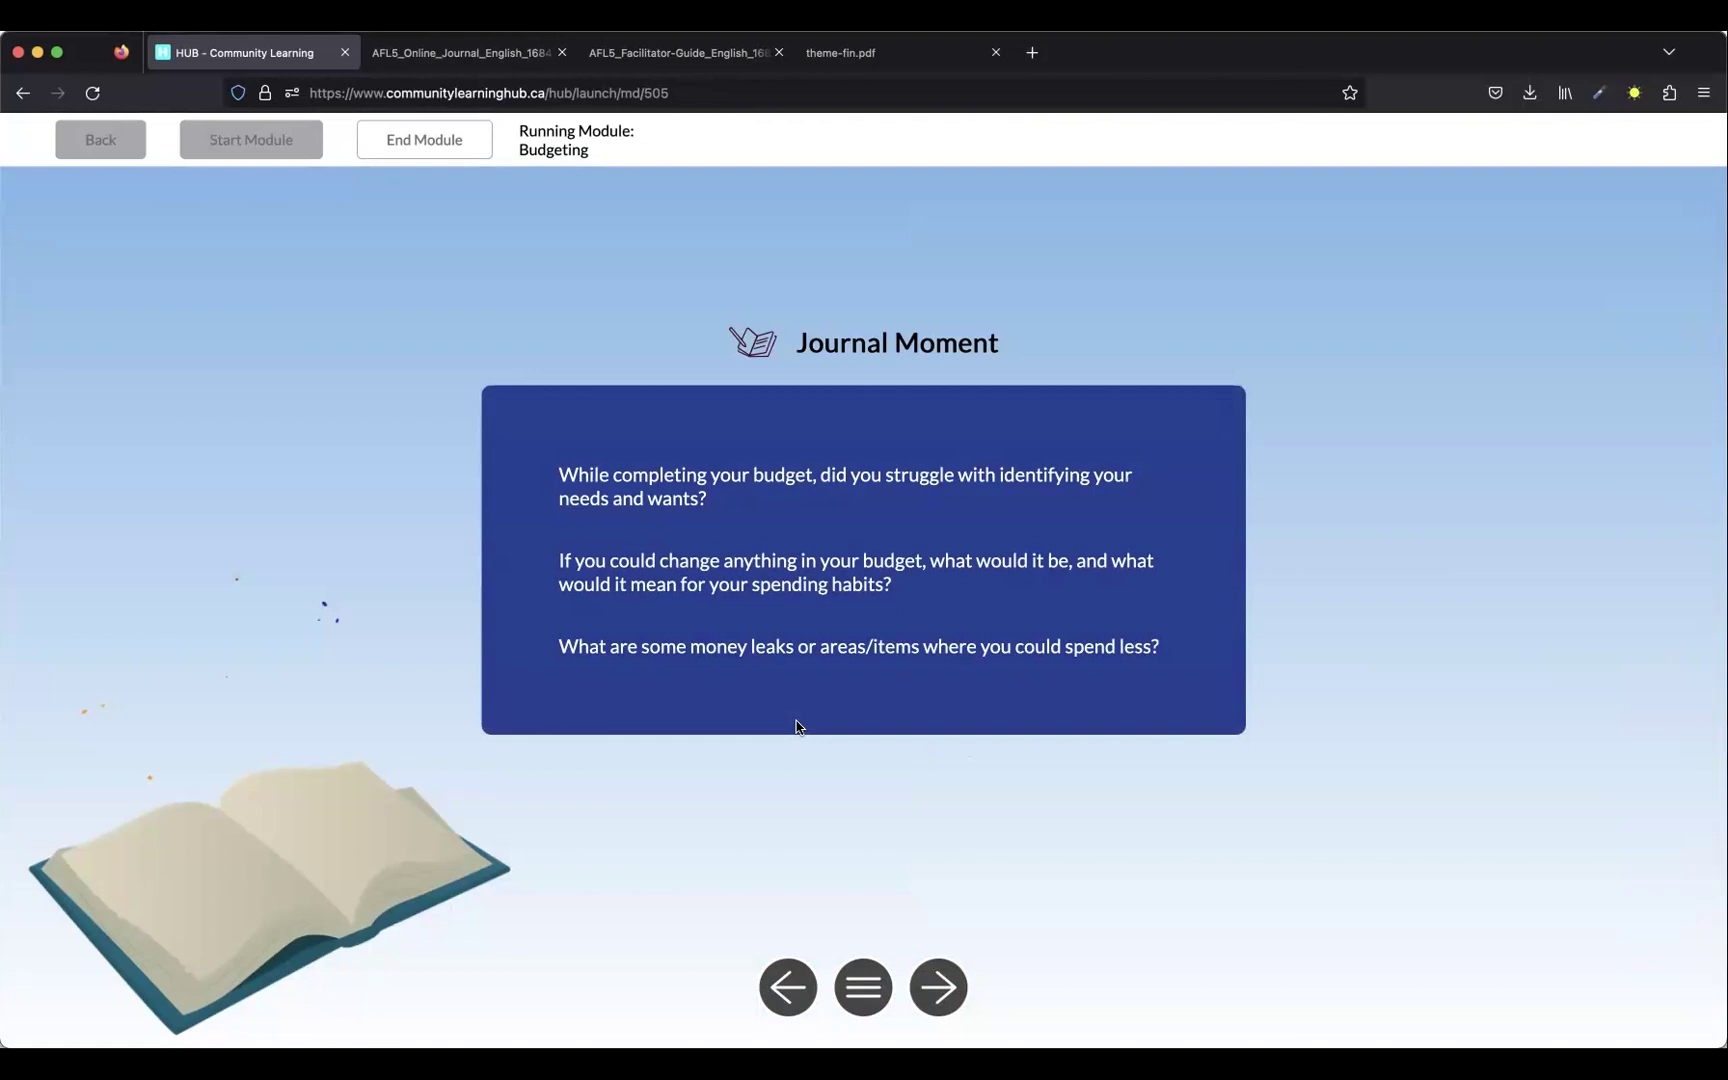
Move to the slide about keeping expenses within income
click(945, 1000)
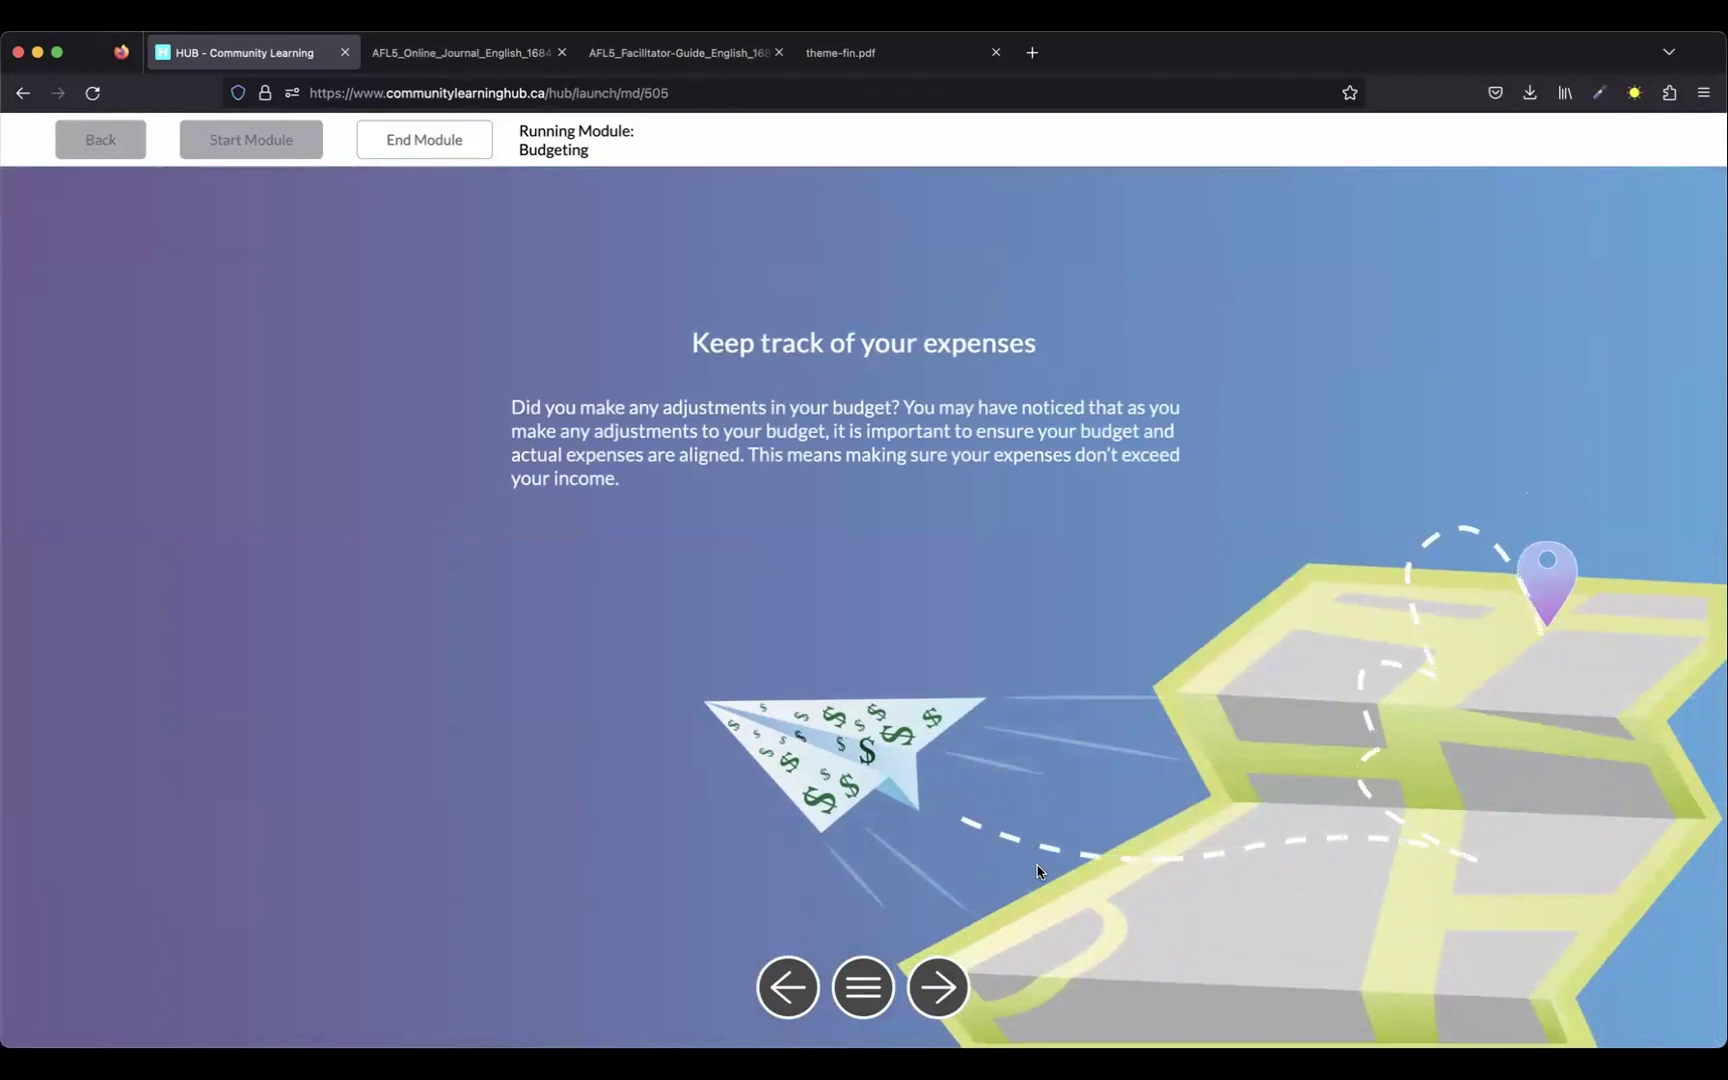
Show the budgeting quote's two discussion questions, then continue to the Take Home Practice slide
click(945, 985)
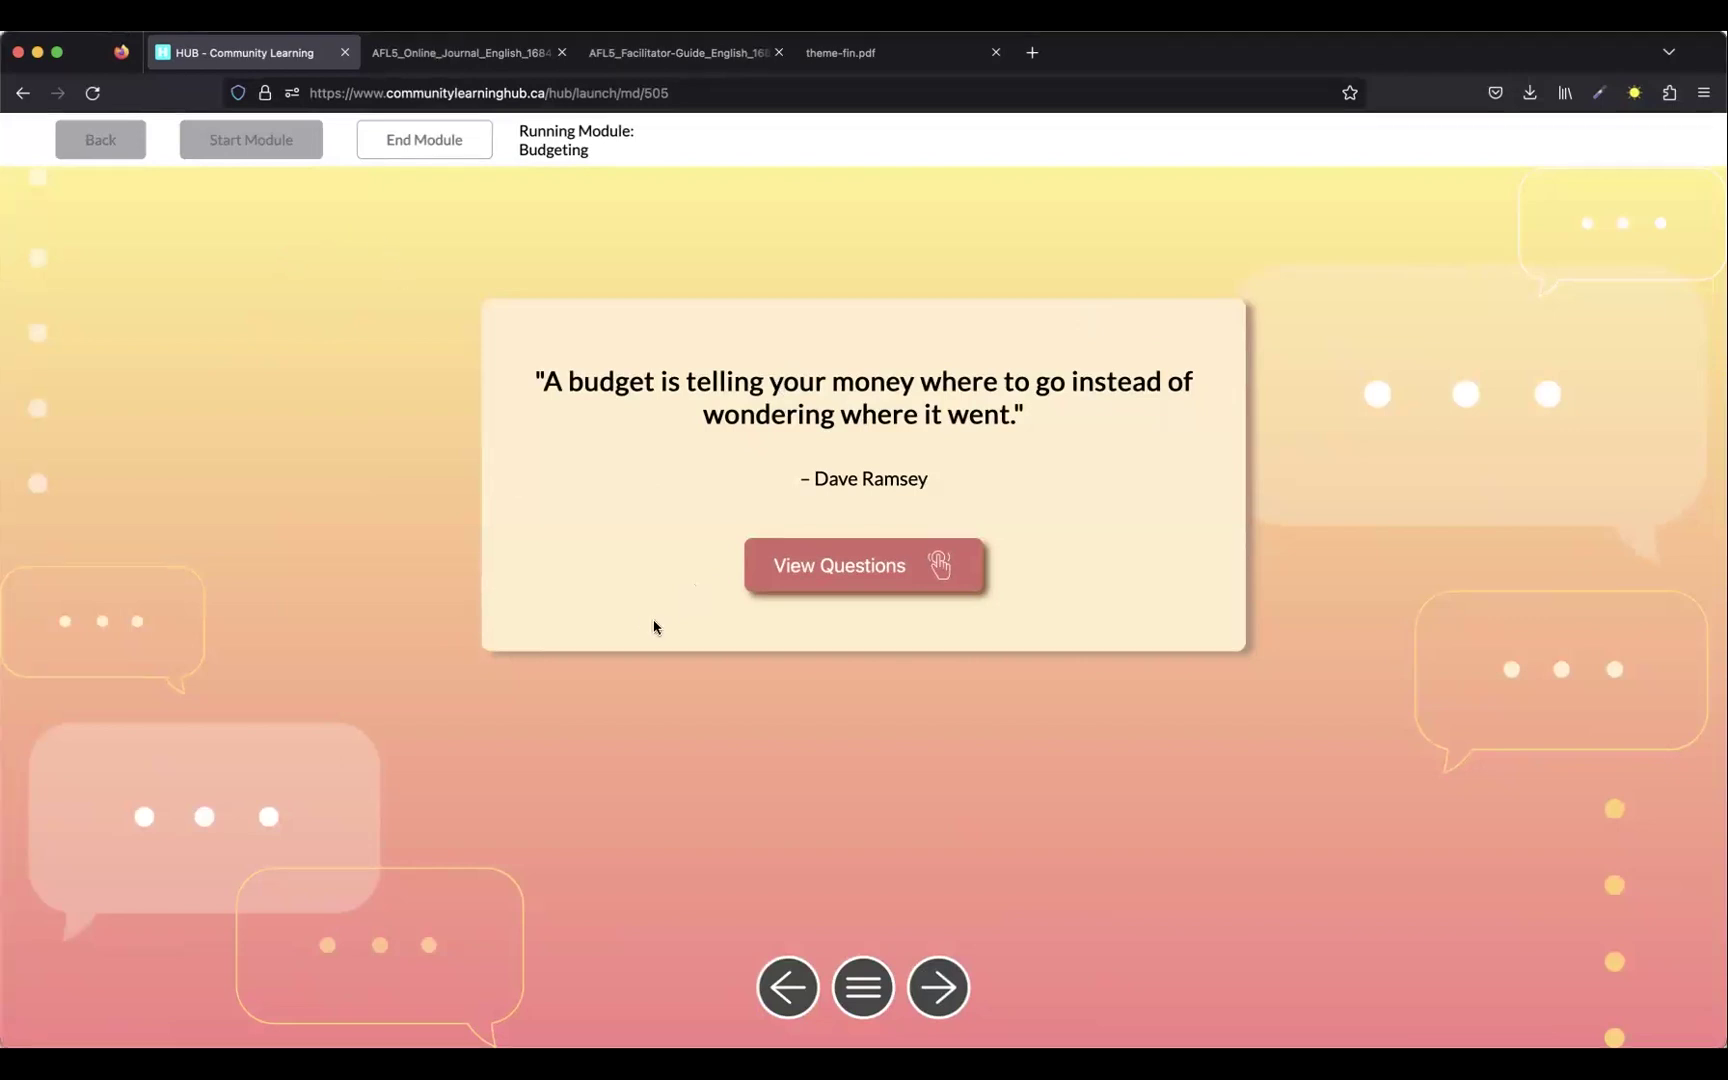
click(833, 578)
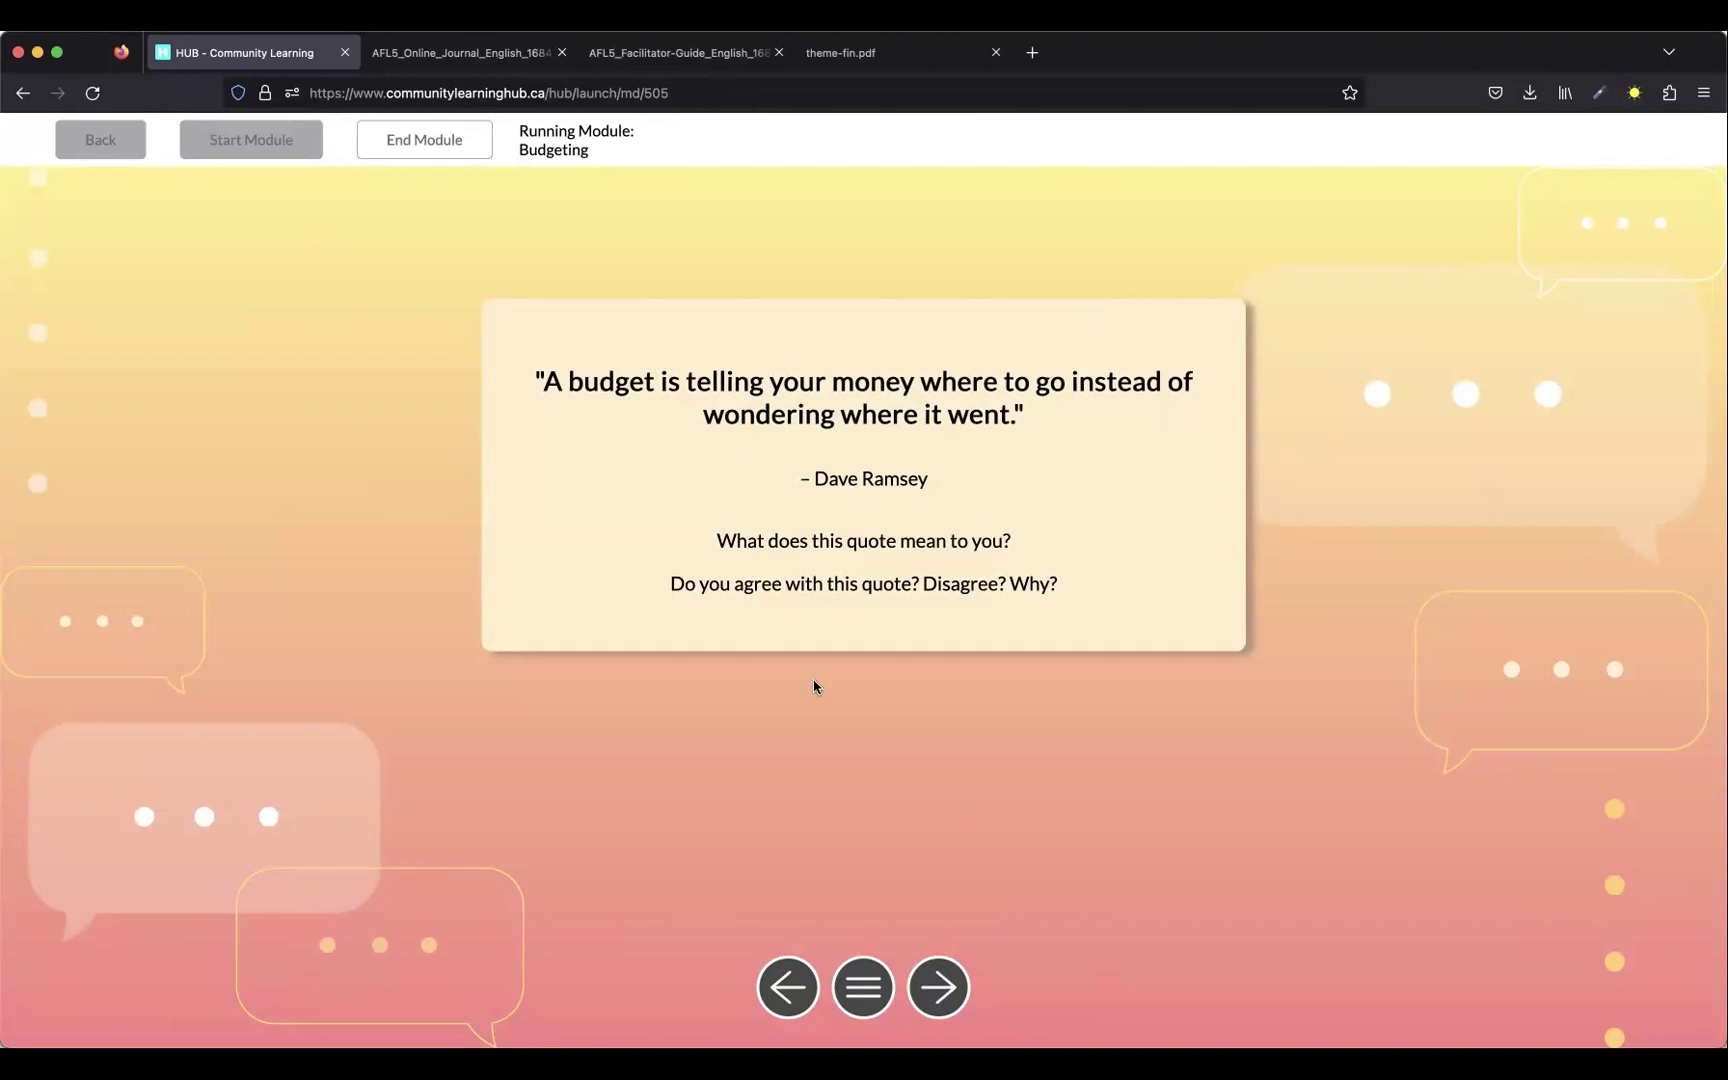
click(938, 984)
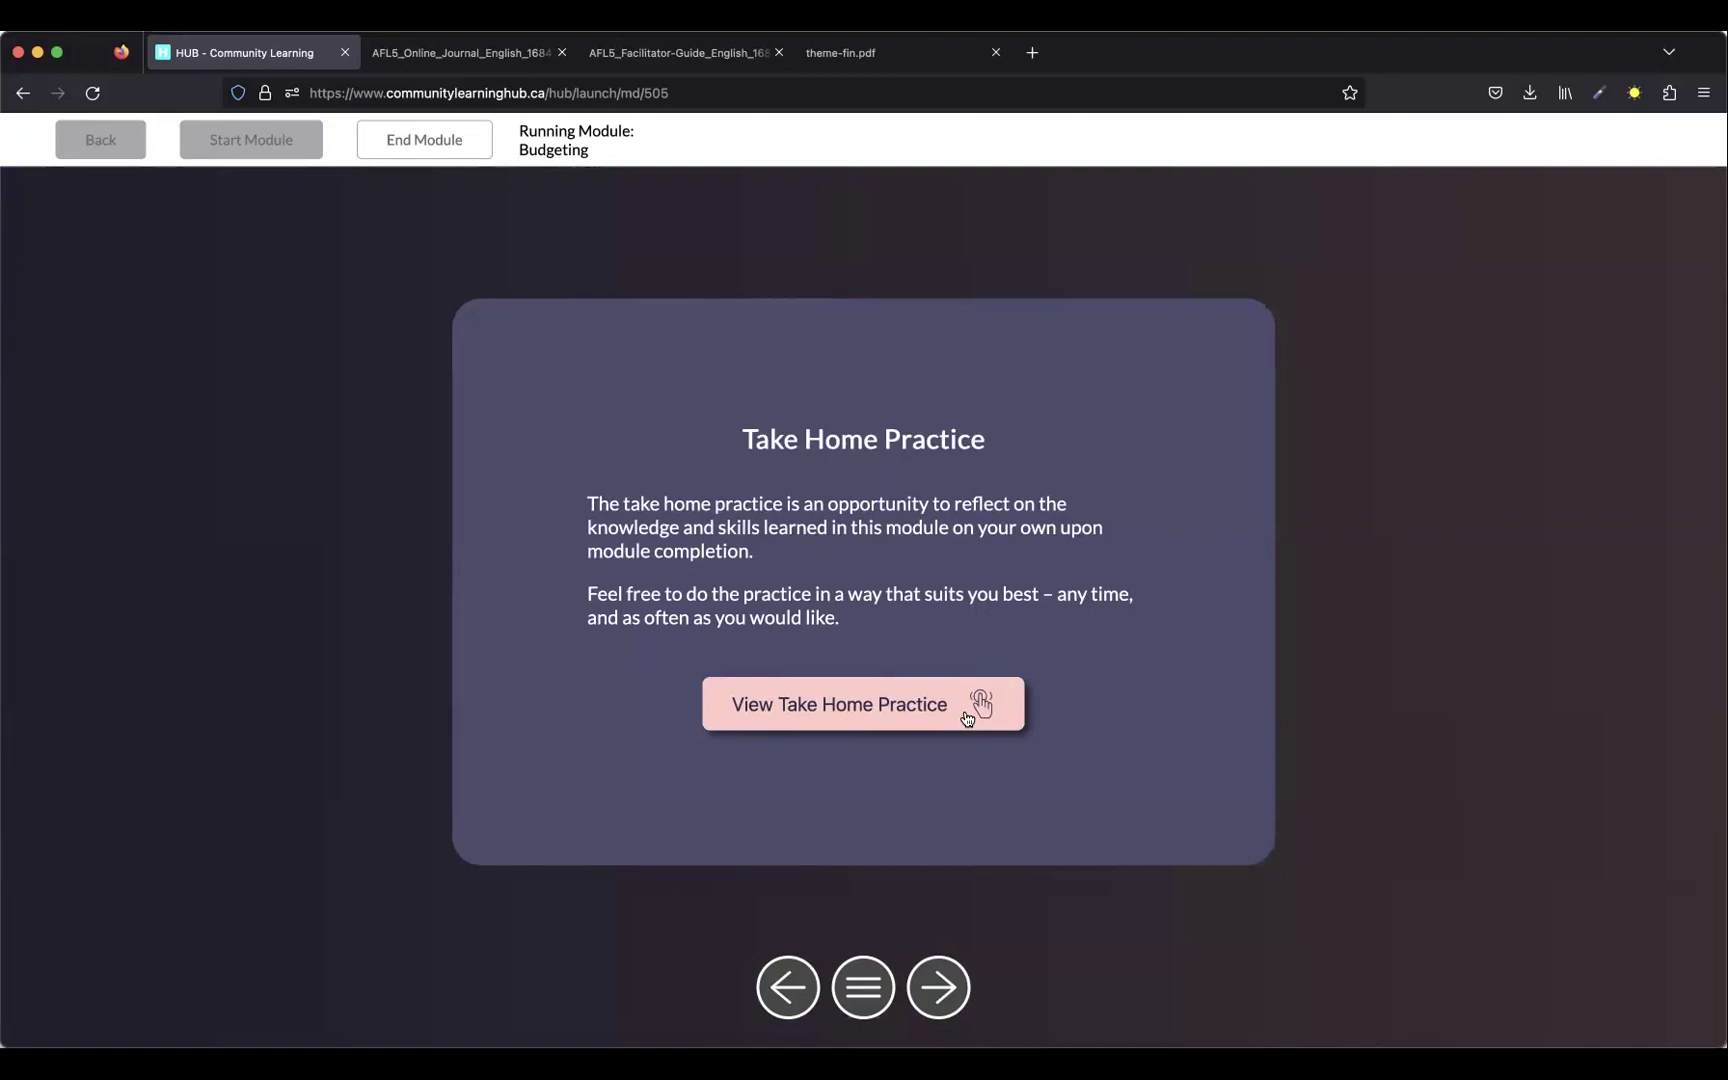
Open the take-home scenario about budgeting a social worker's $3,717 monthly paycheque
click(967, 716)
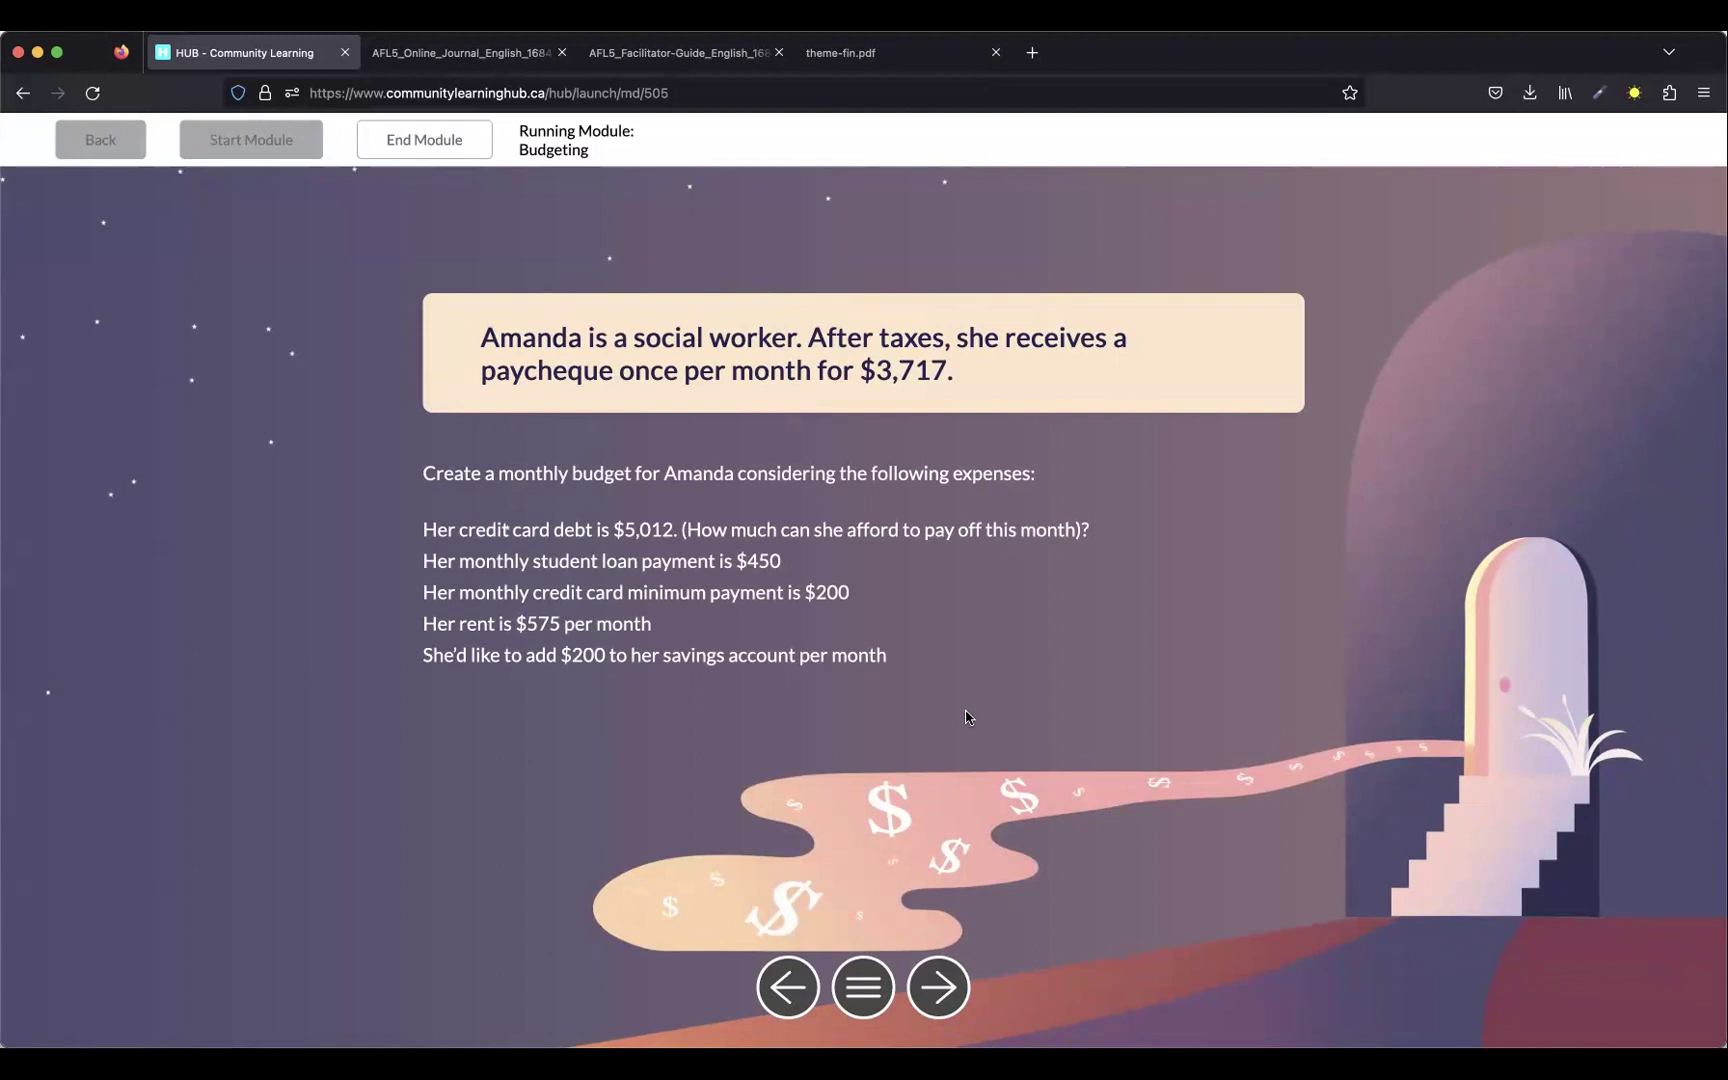
Move past the take-home scenario to the closing Sharing Circle slide
click(938, 997)
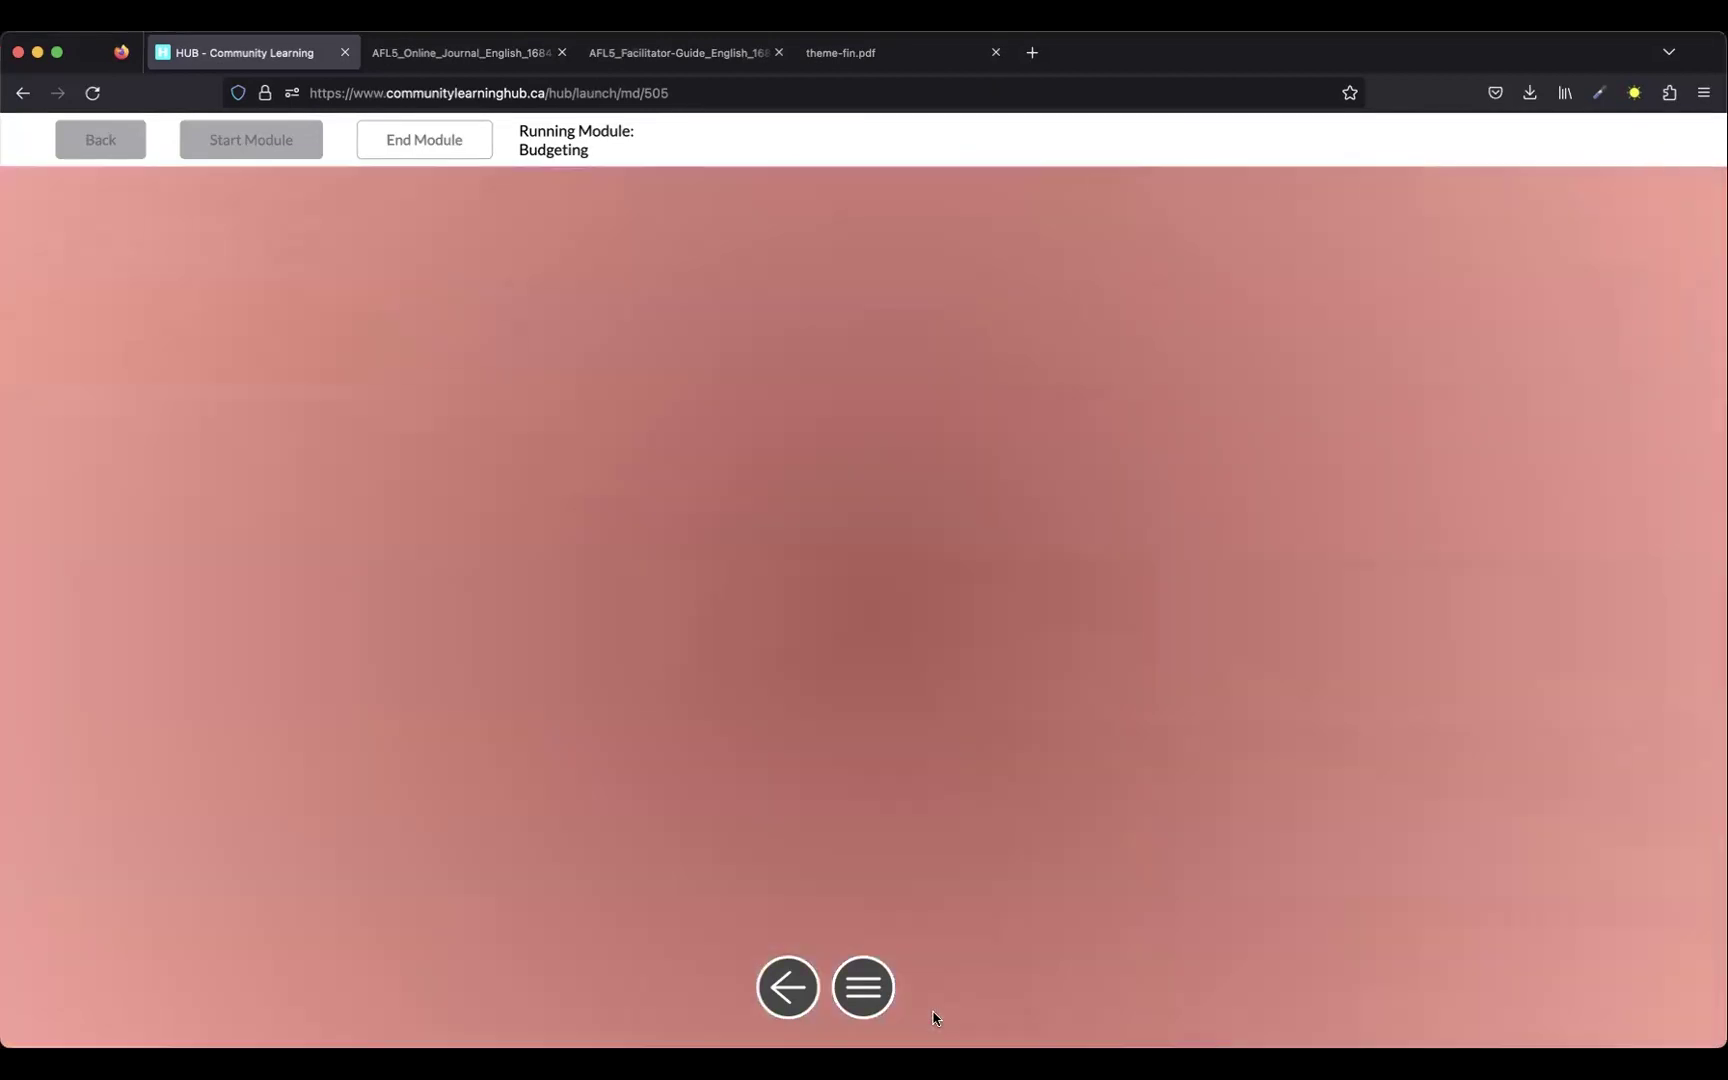